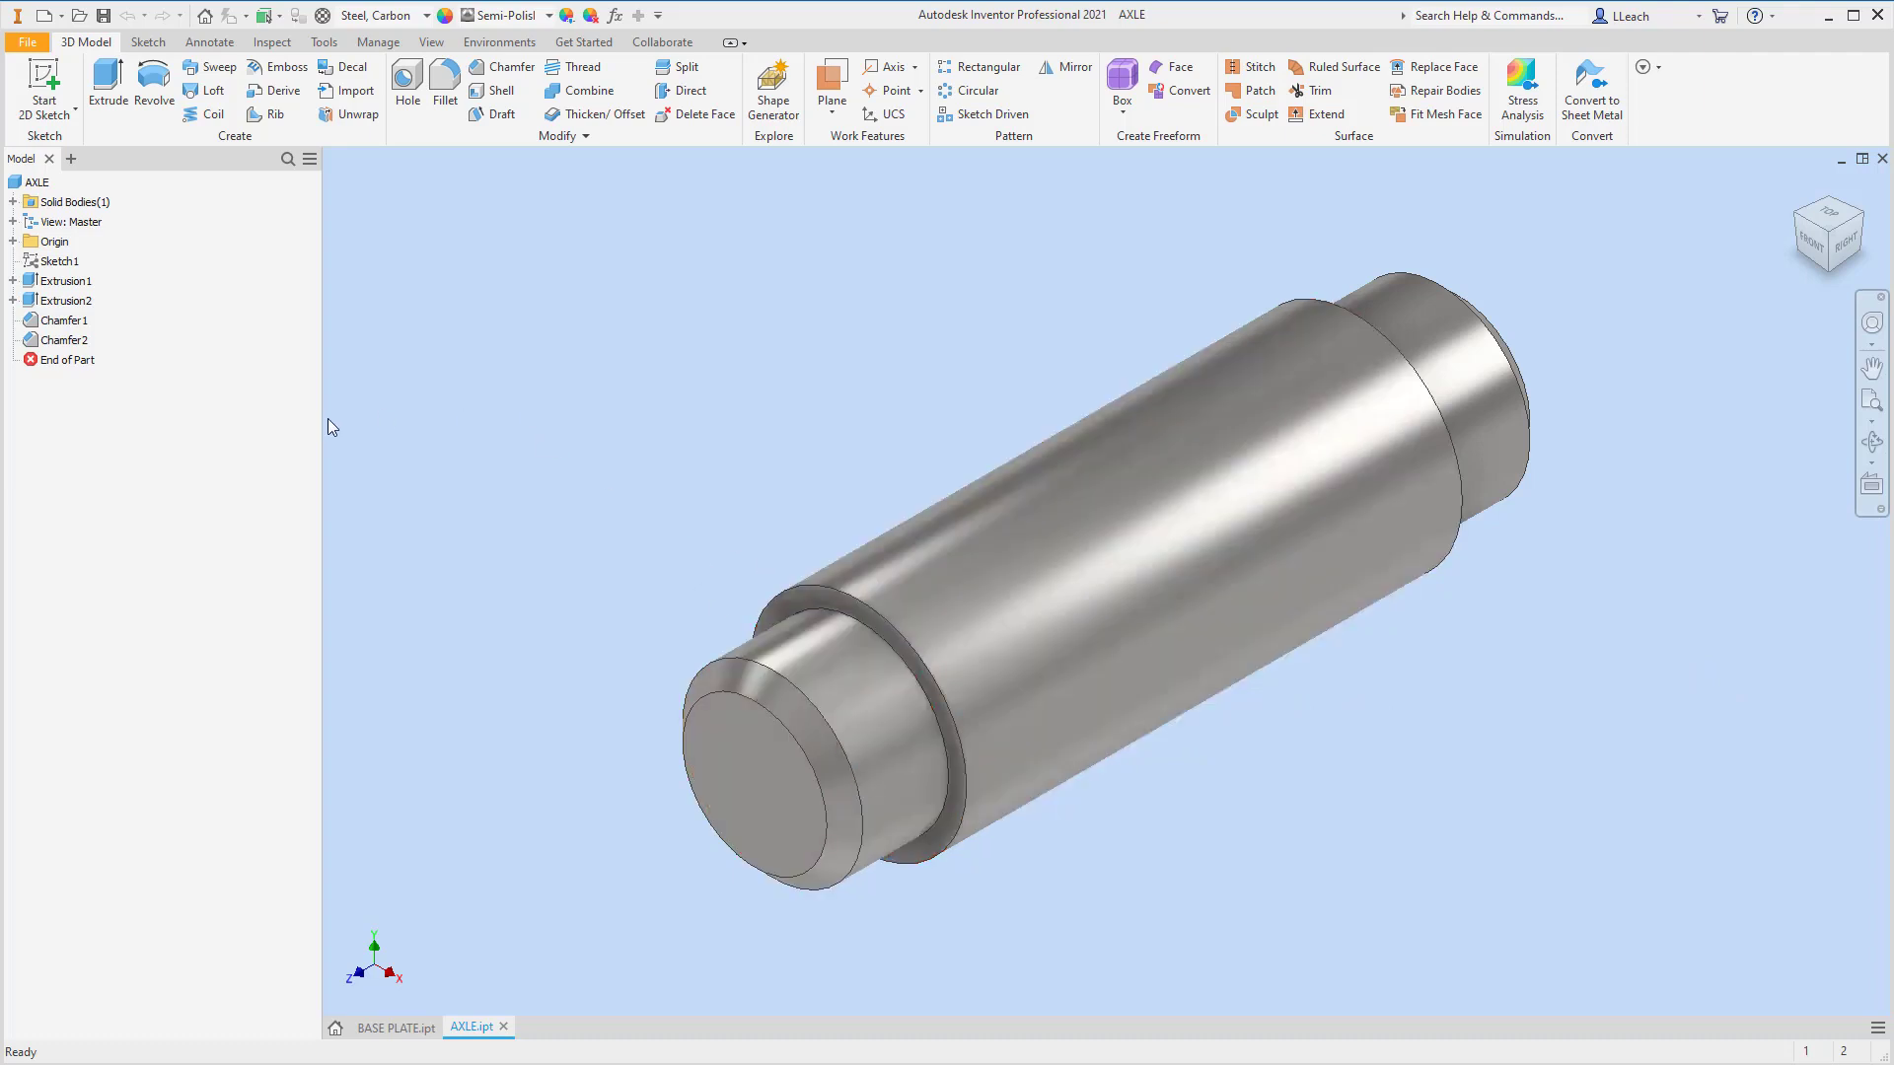
- Create a new metric part file from the Standard (mm).ipt template
left_click(28, 41)
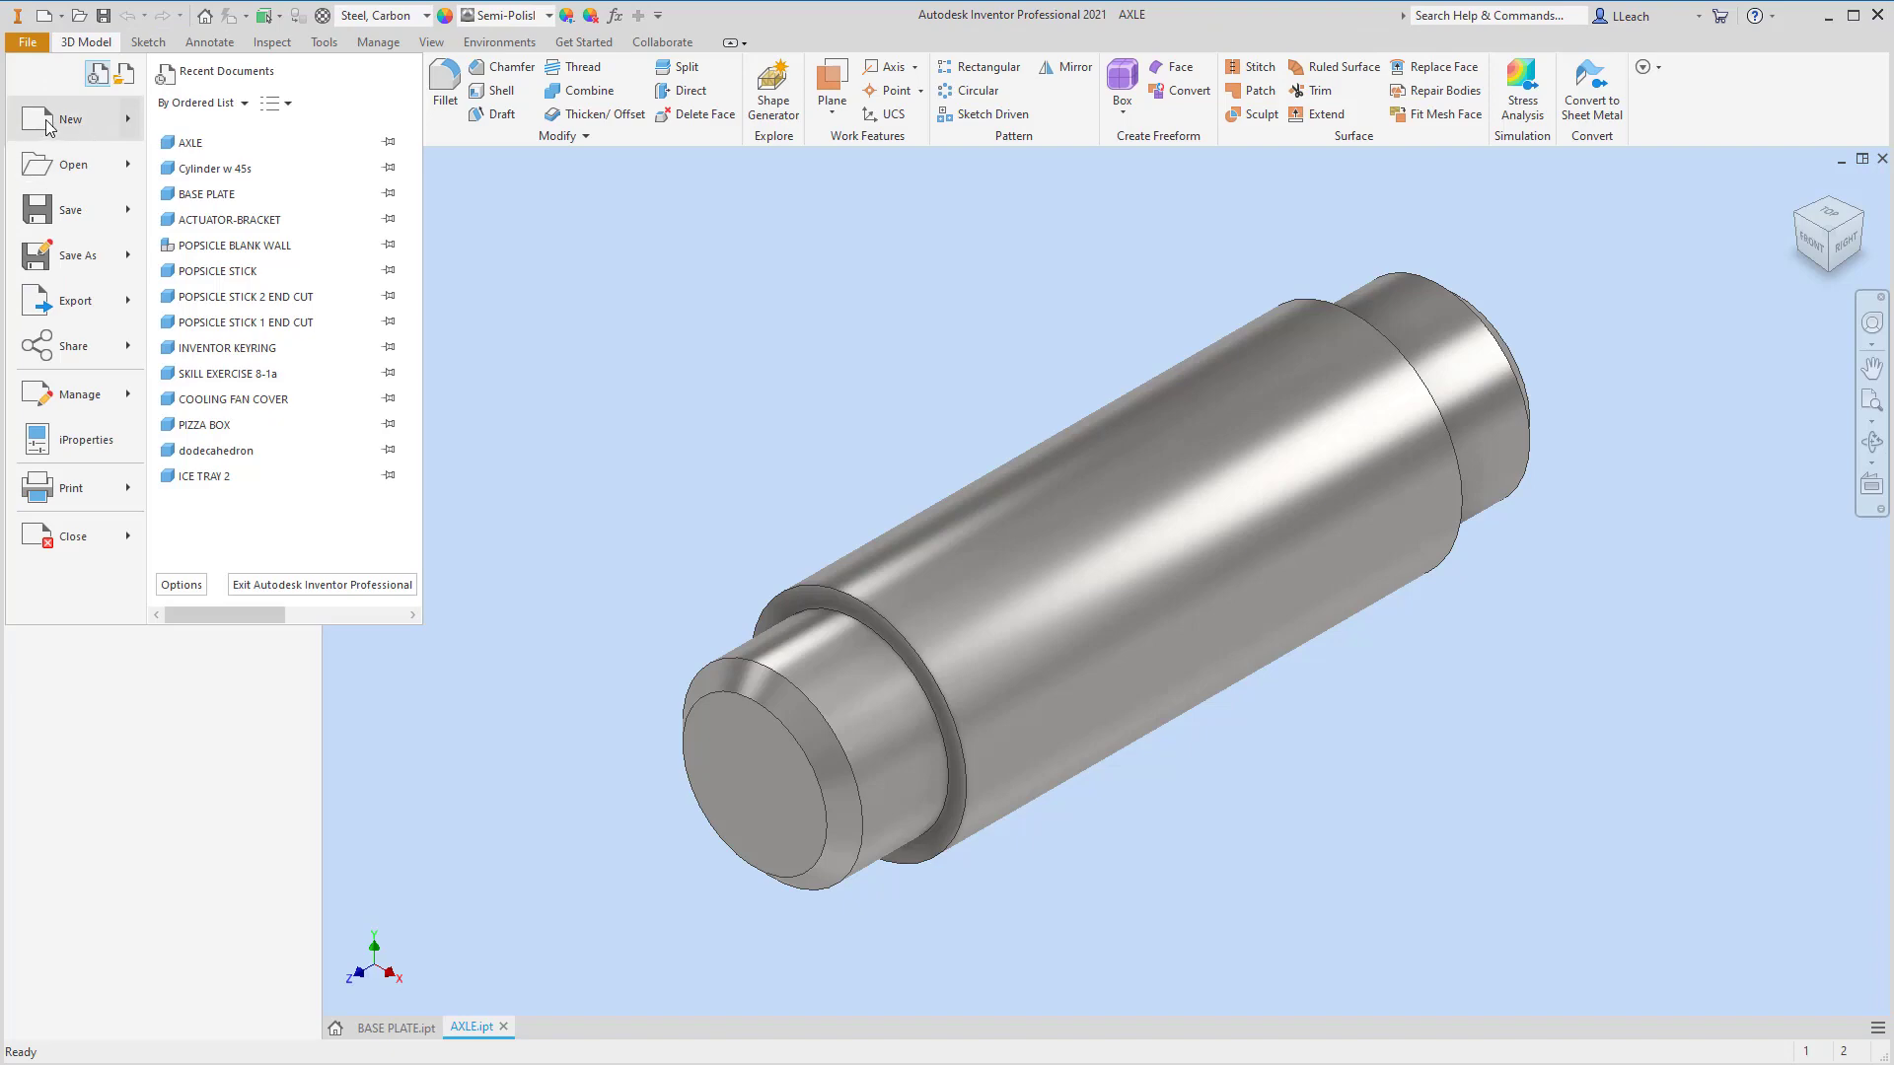
left_click(54, 122)
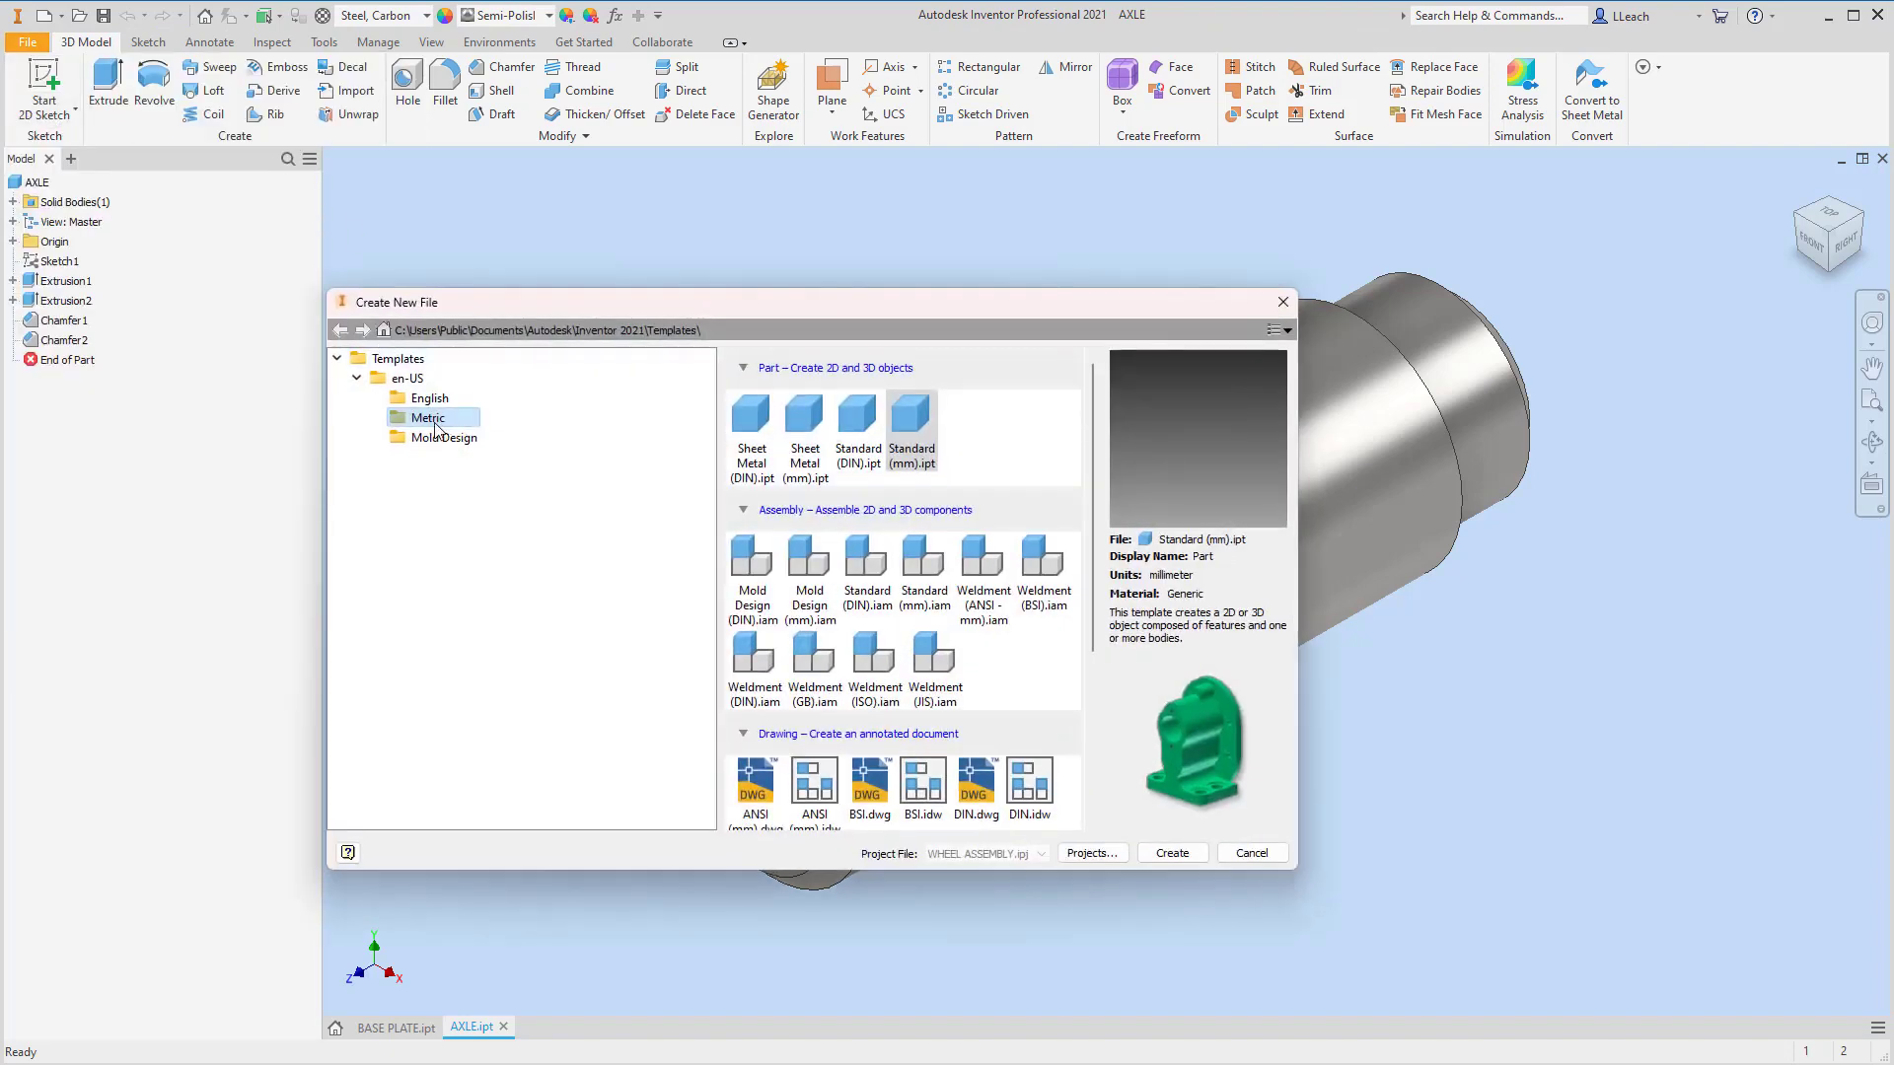
left_click(911, 434)
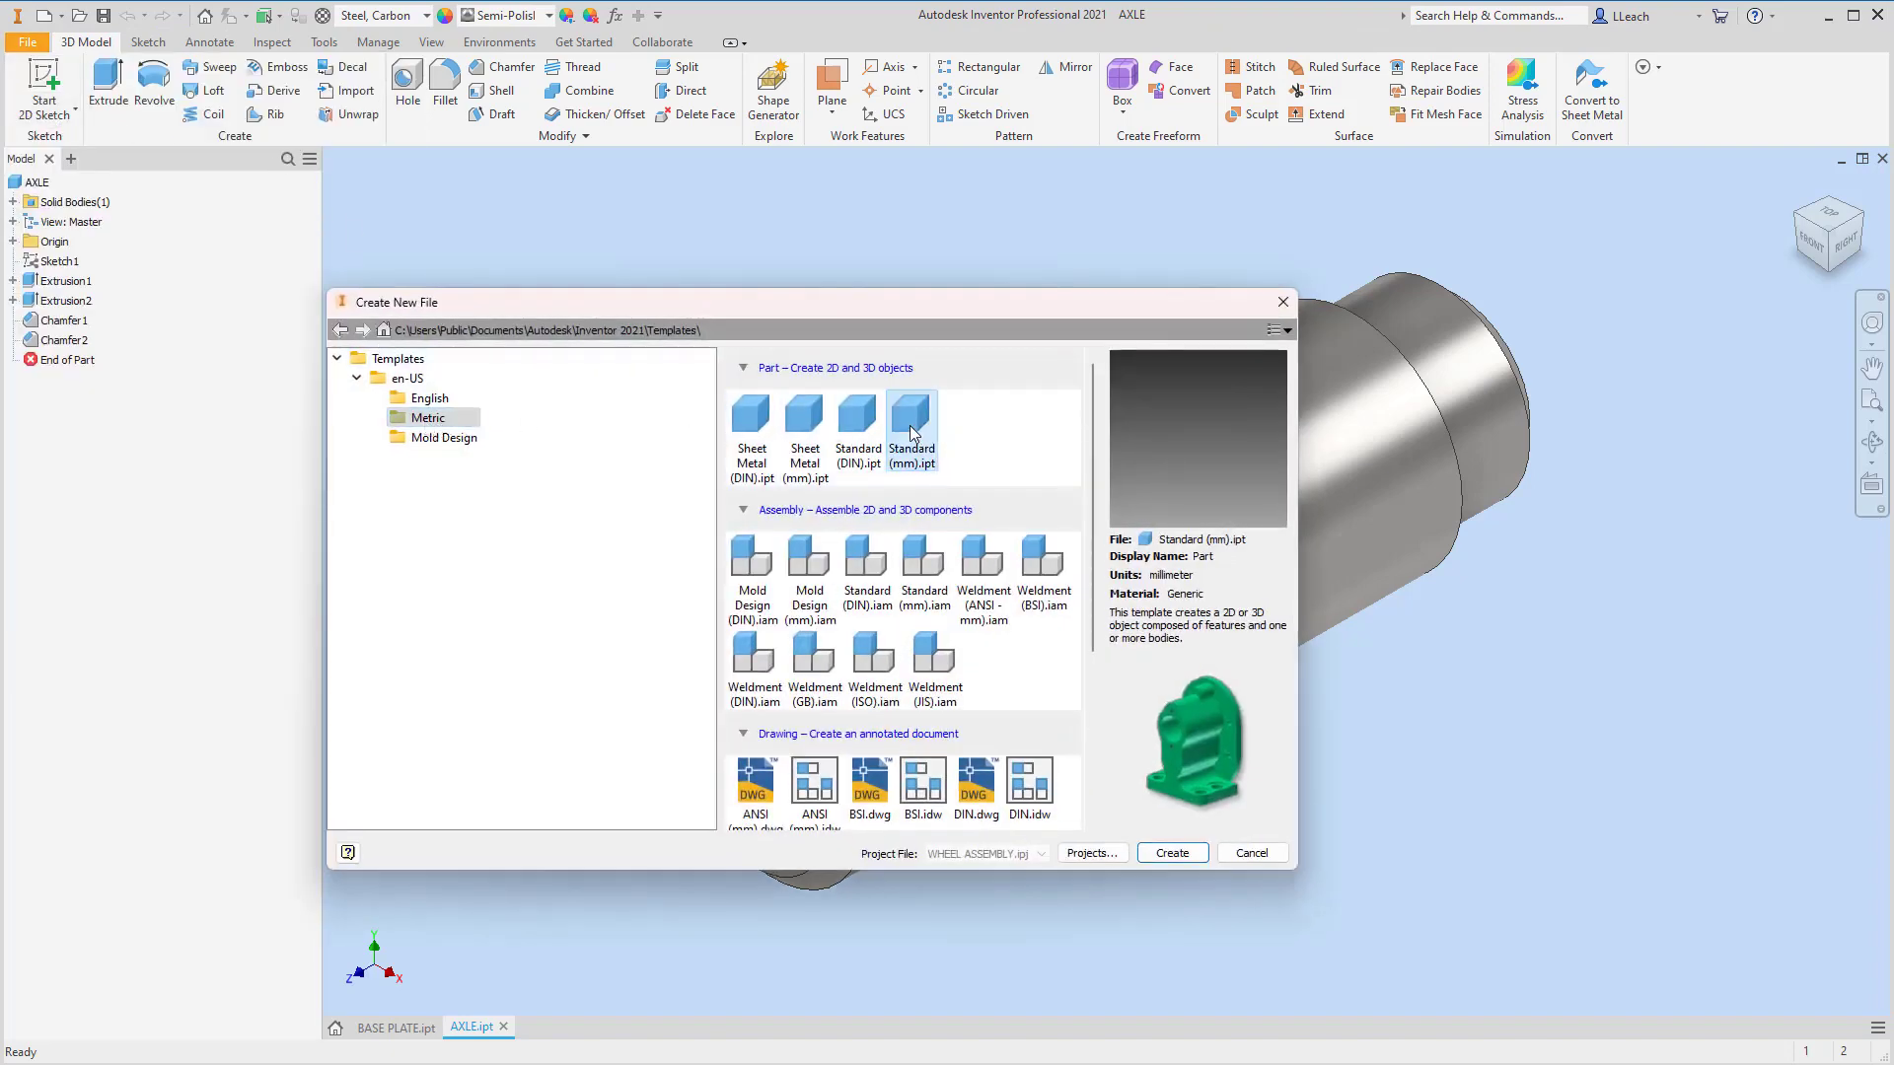
left_click(1172, 852)
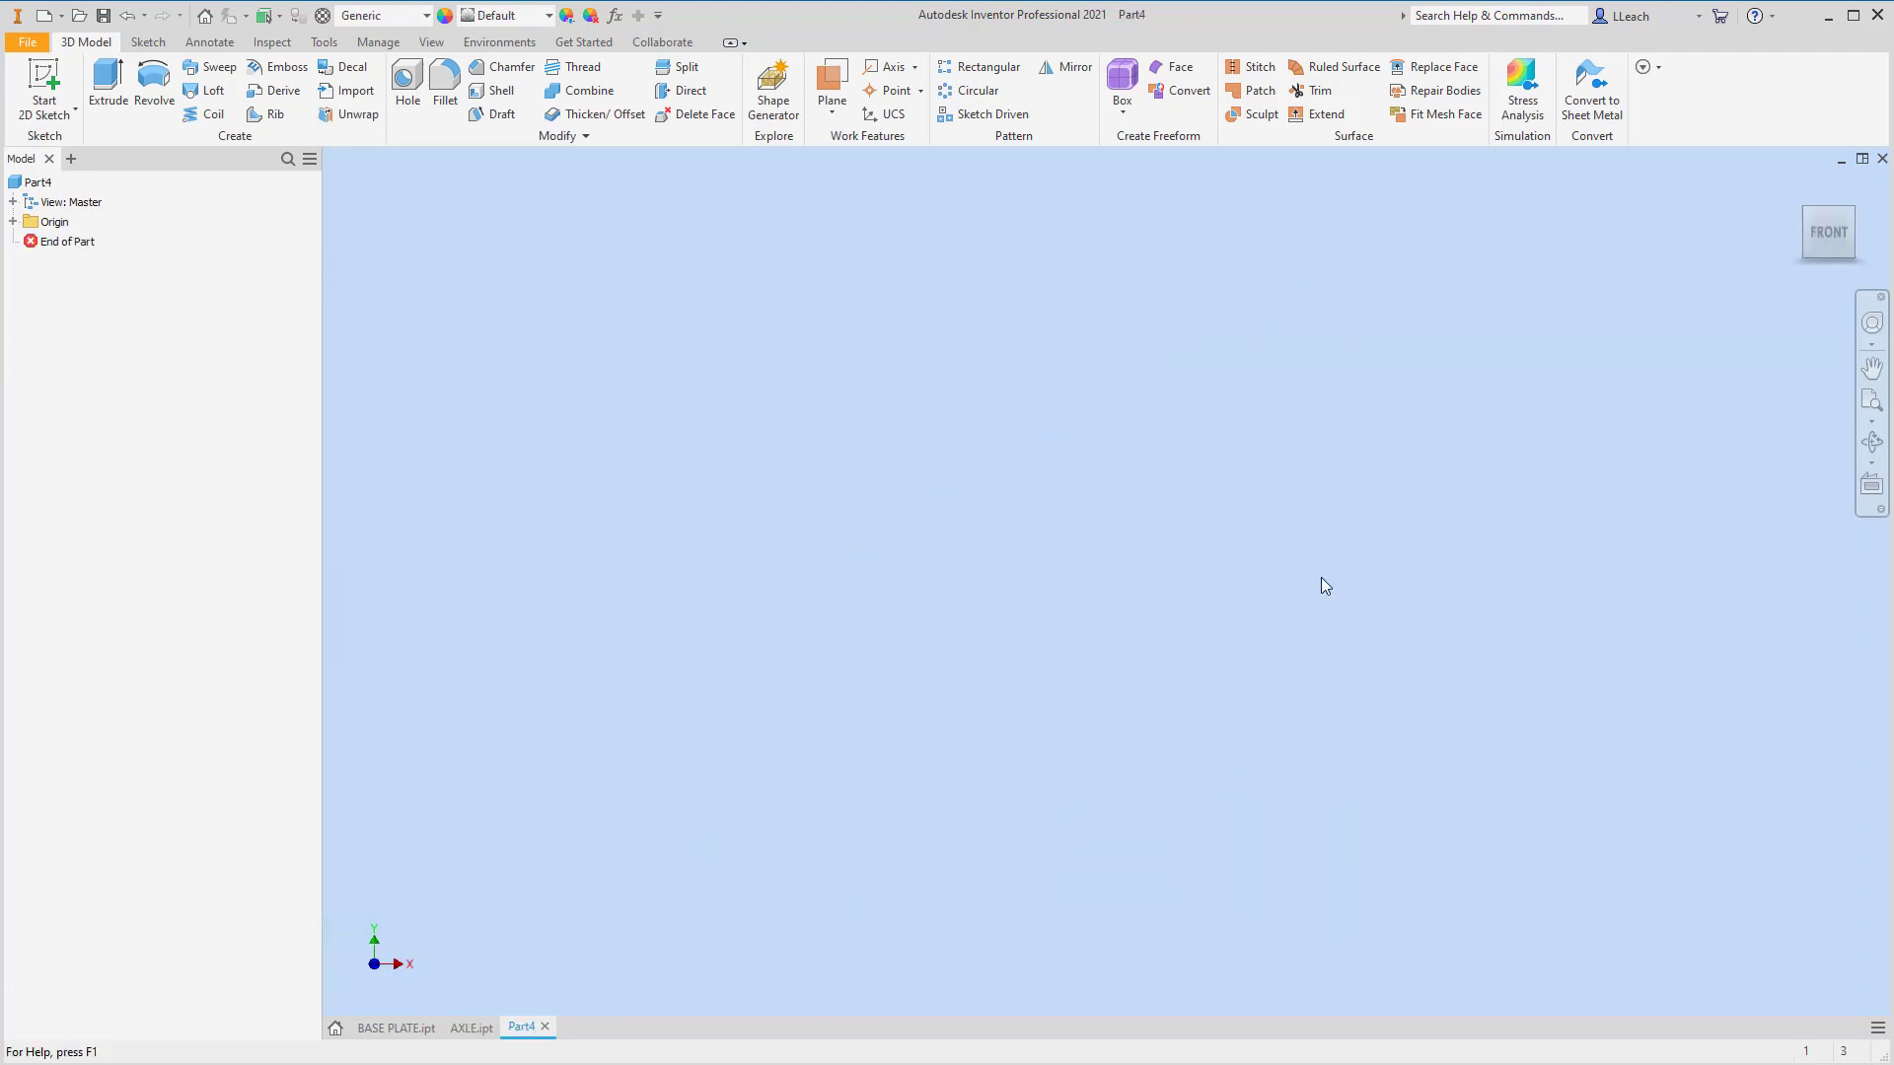
- Start a new 2D sketch on the XY plane
left_click(57, 110)
left_click(85, 148)
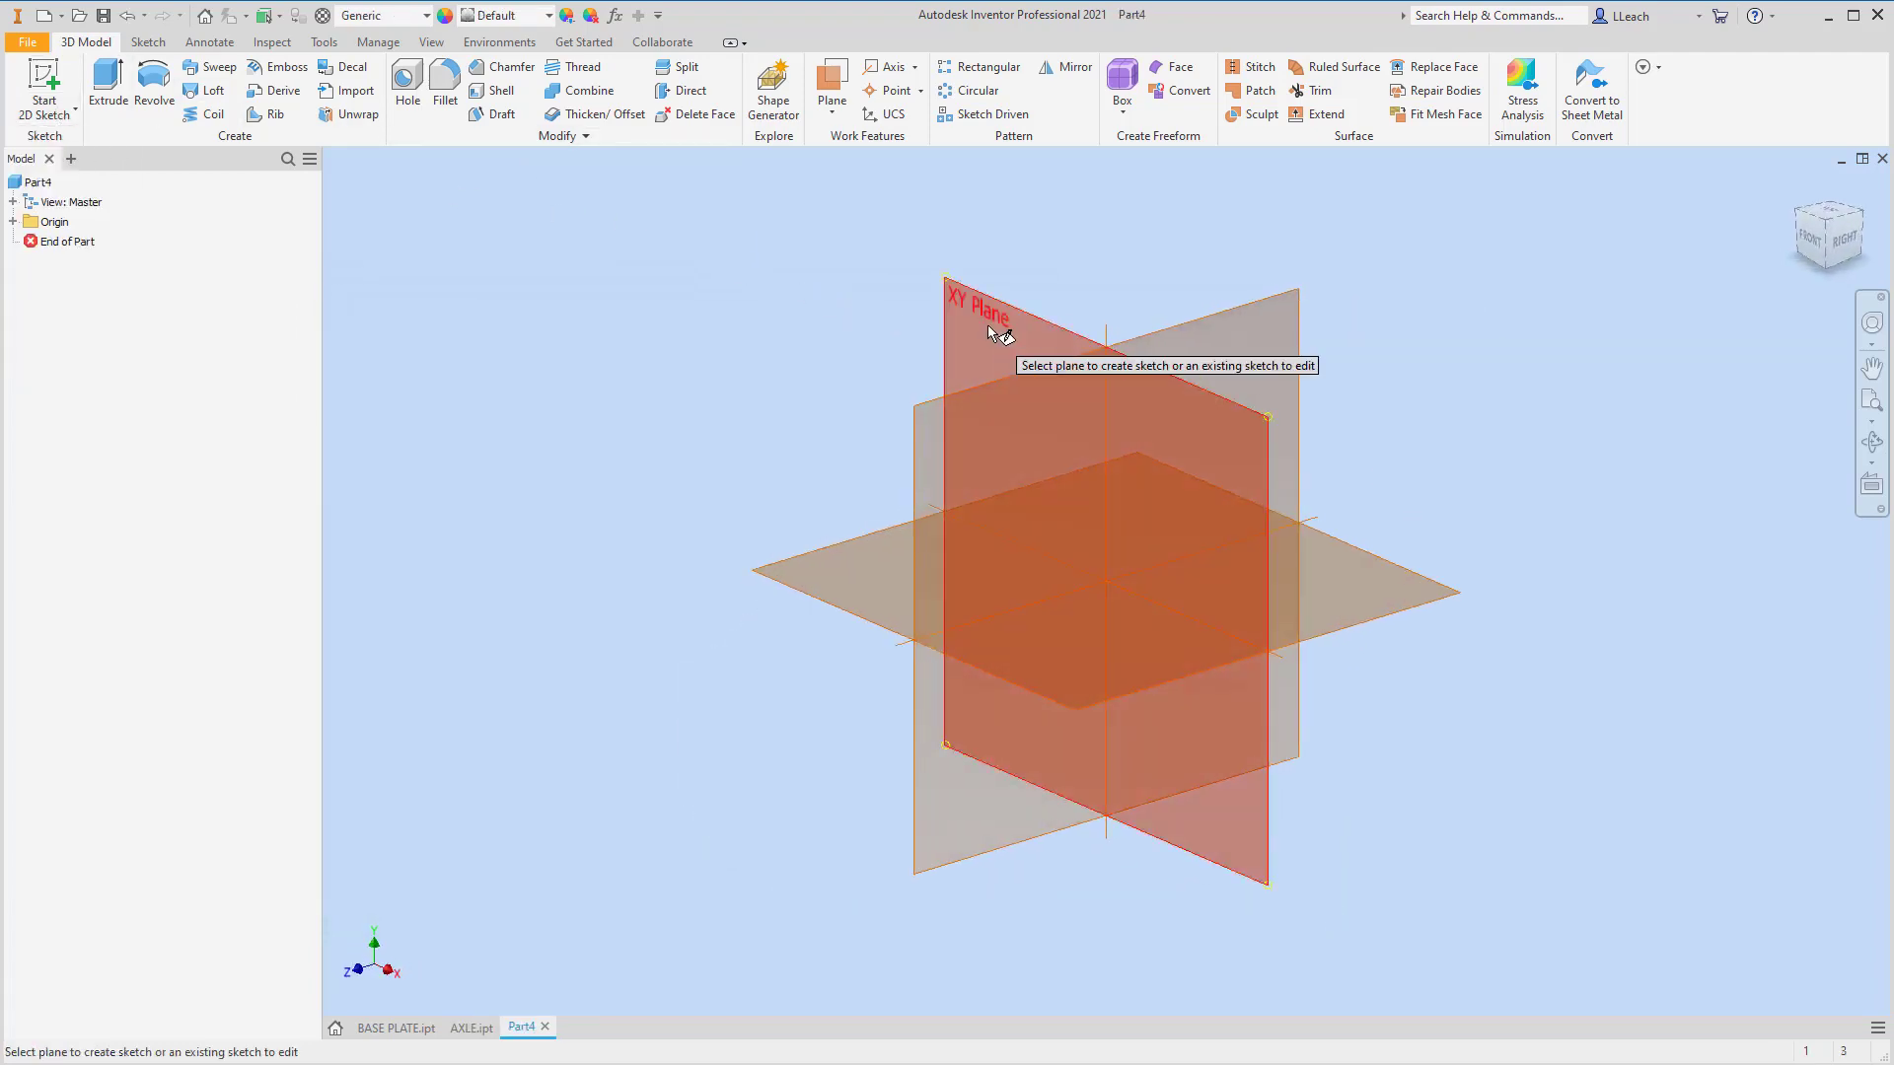
left_click(1023, 321)
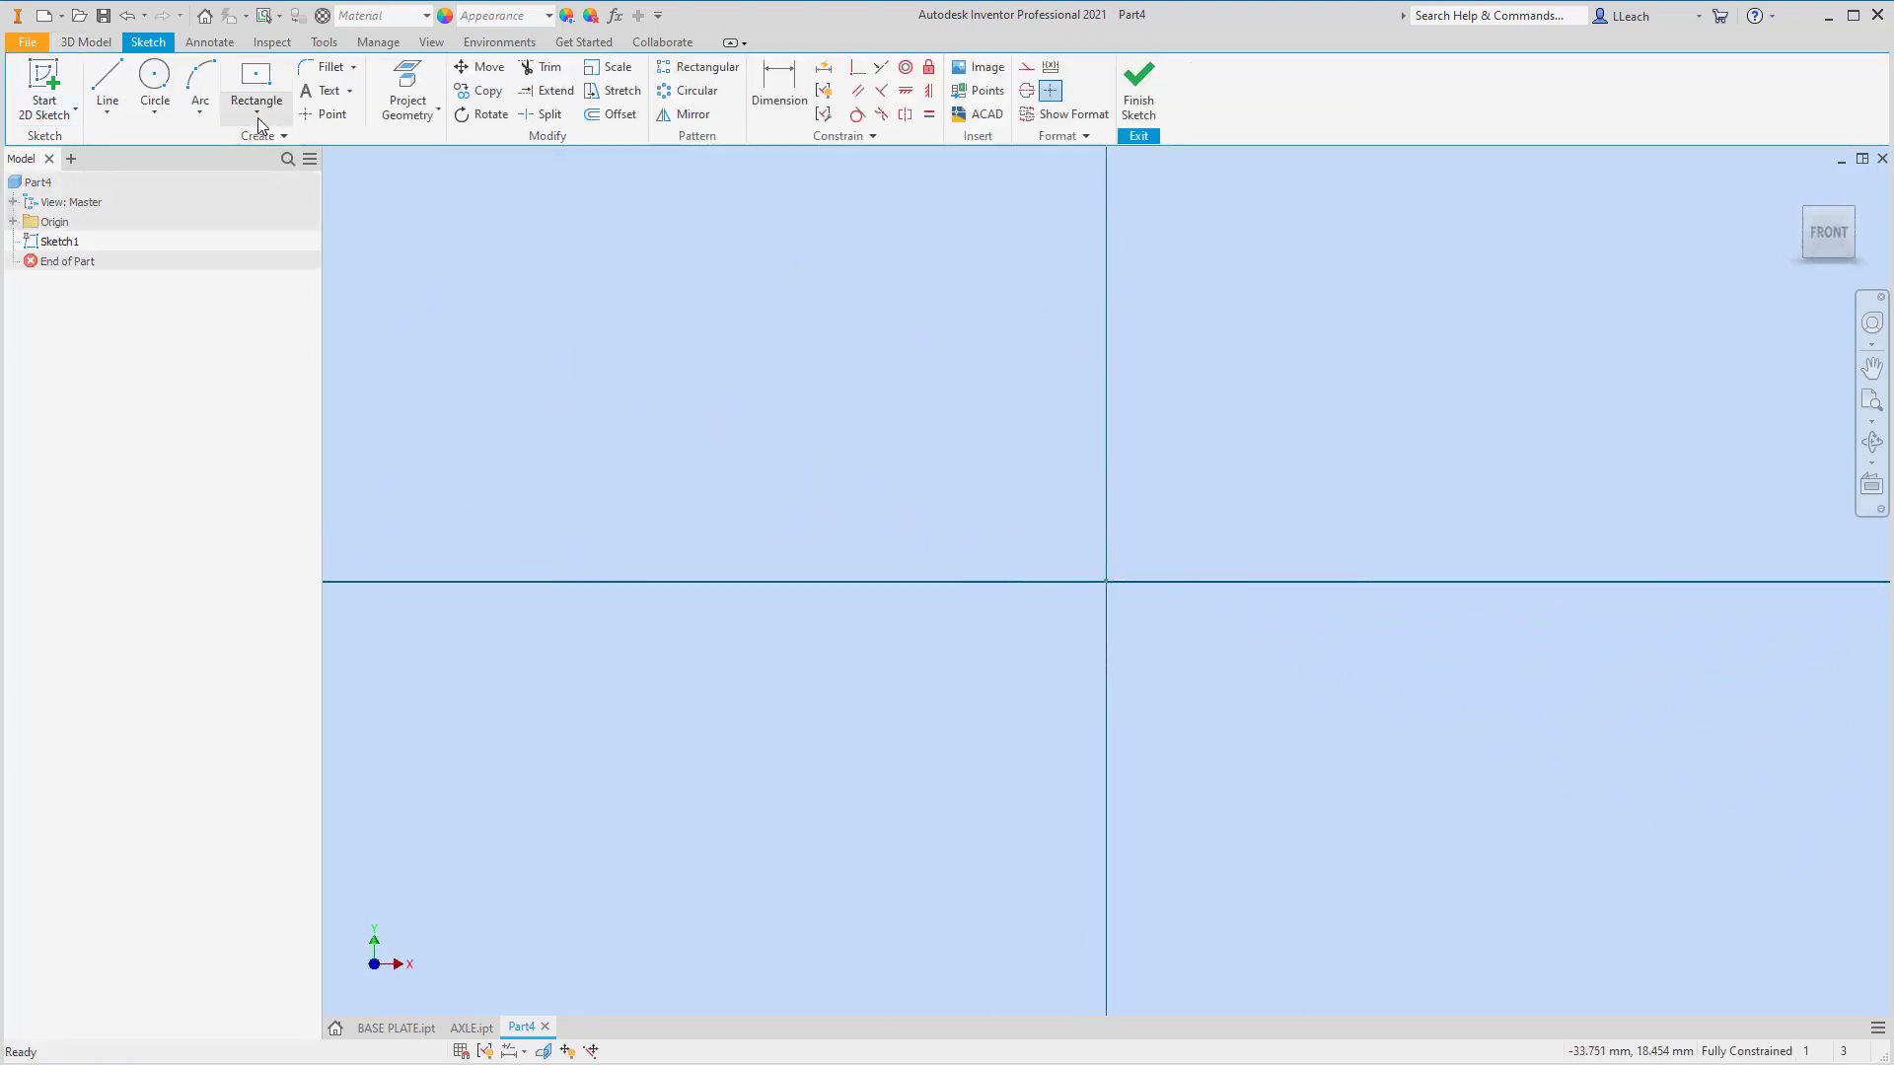
- Sketch a two-point rectangle about 21 mm wide and 2.6 mm high below the origin, spanning the vertical axis
left_click(258, 114)
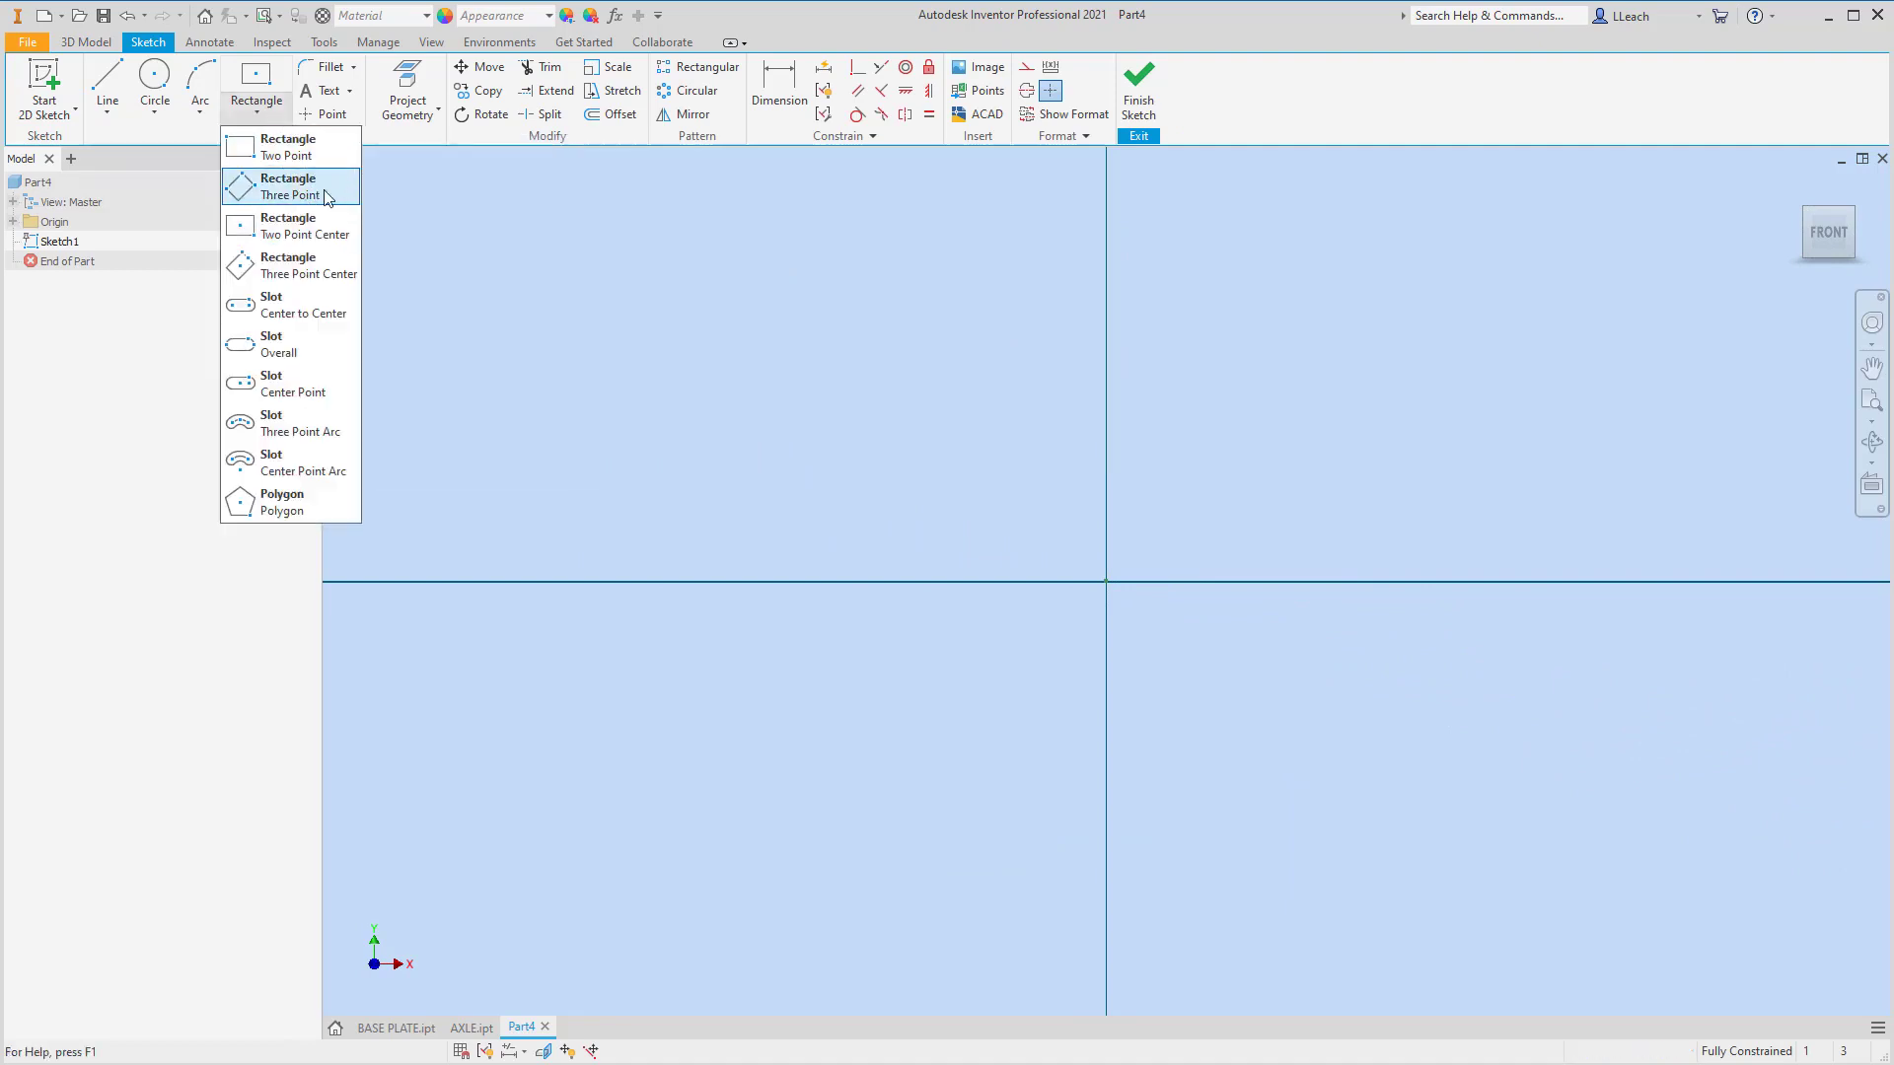
left_click(277, 156)
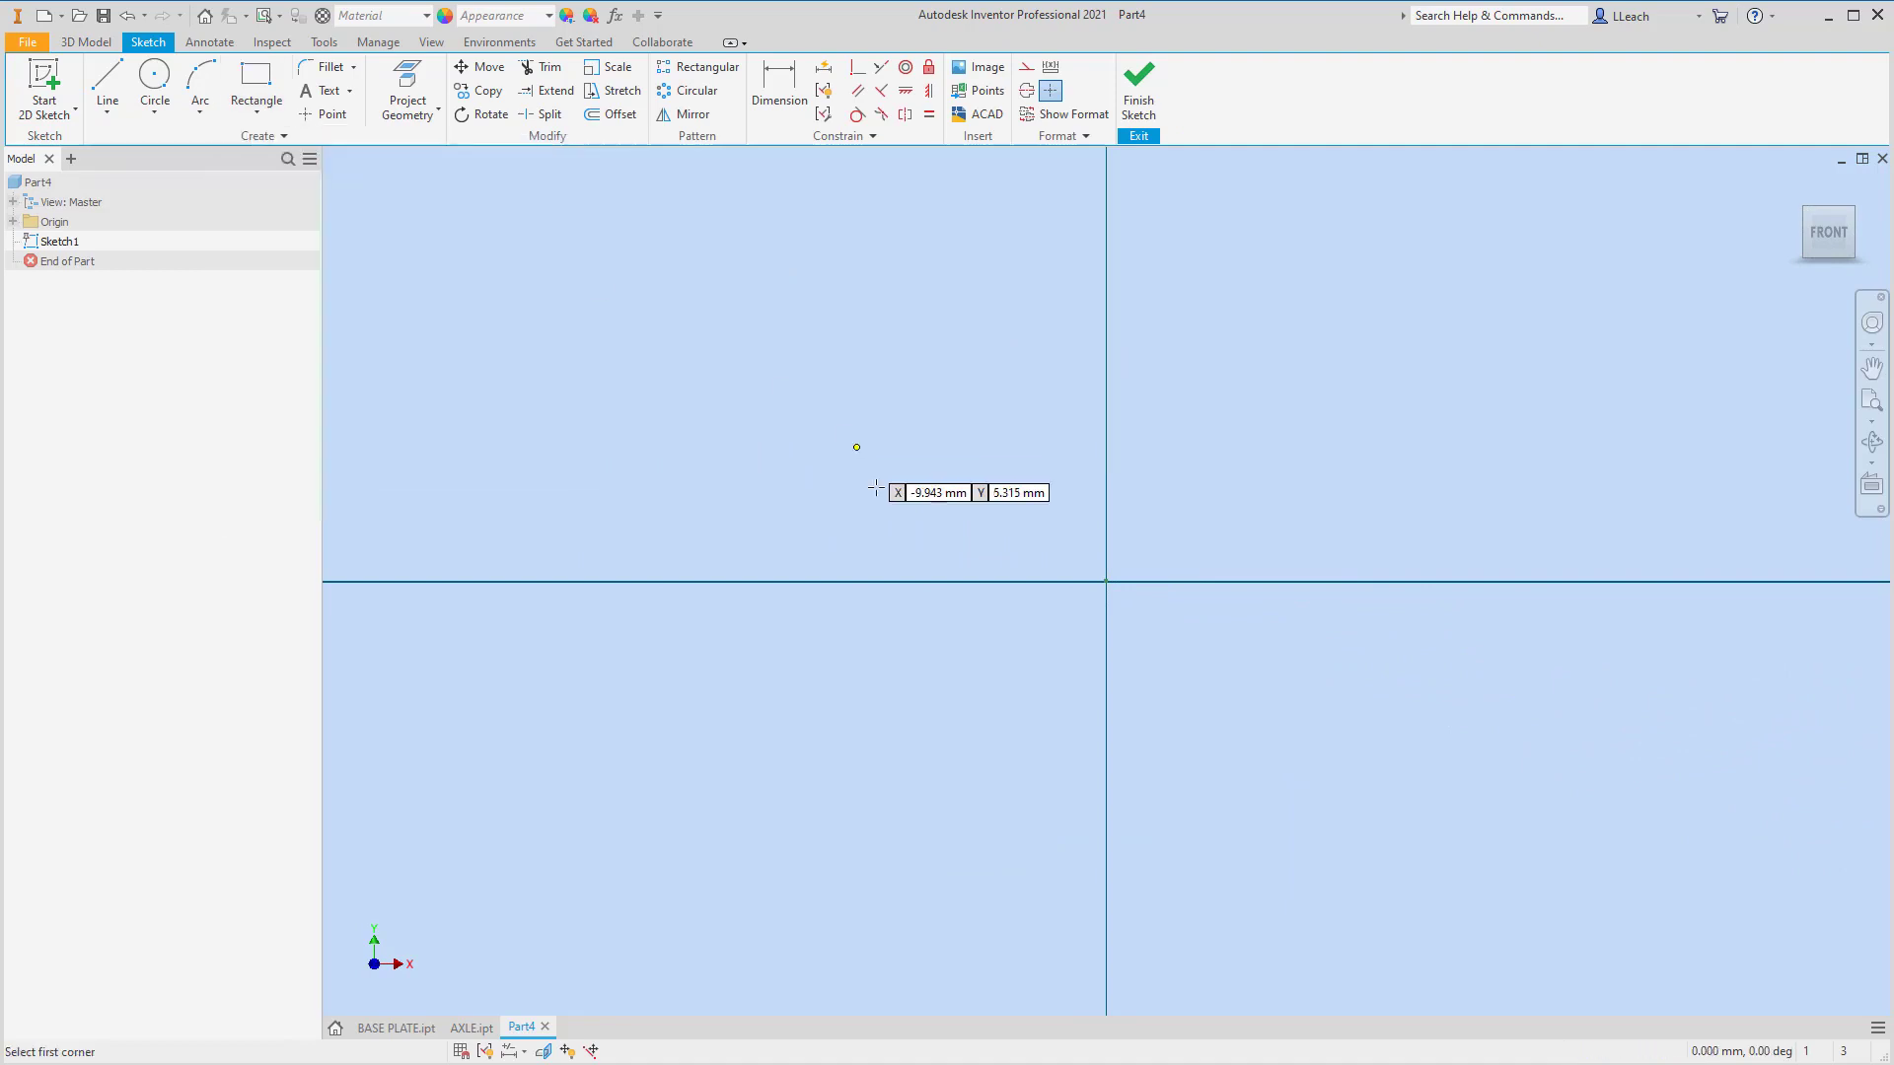
left_click(900, 689)
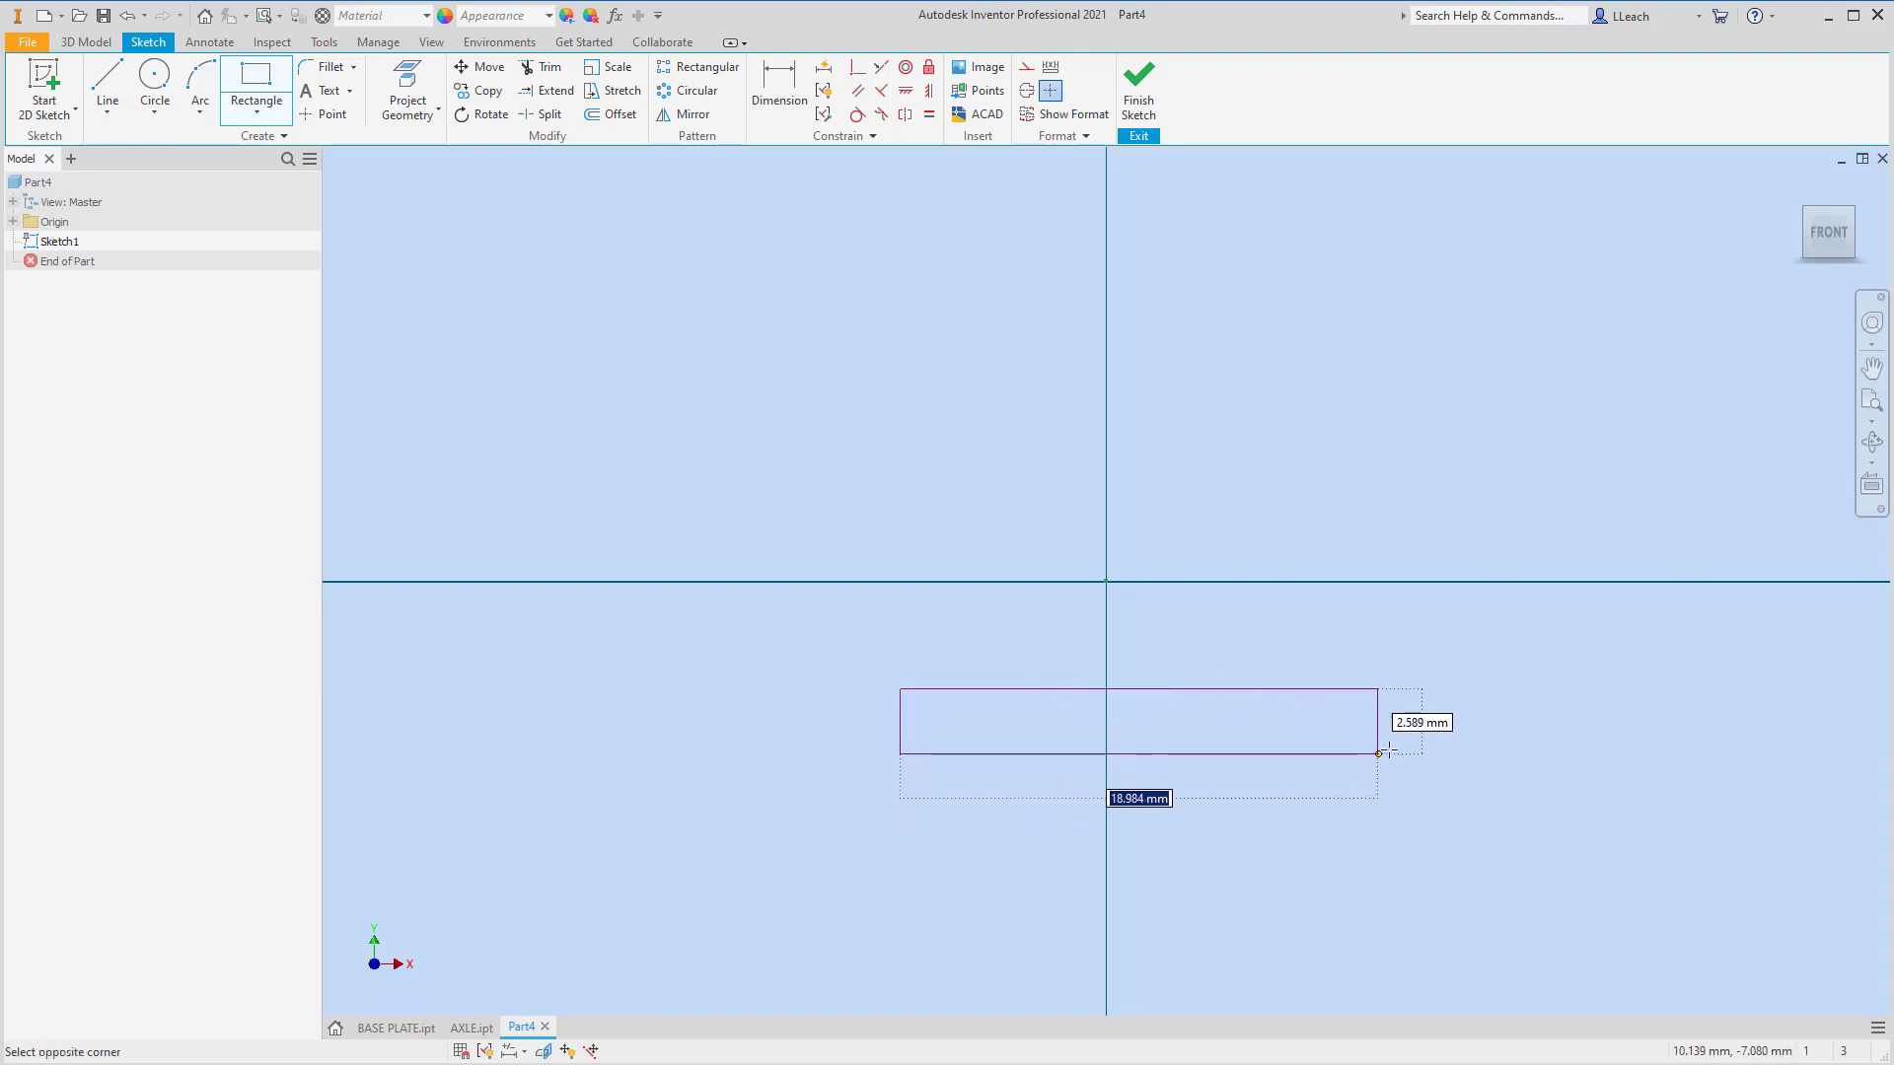
left_click(1420, 754)
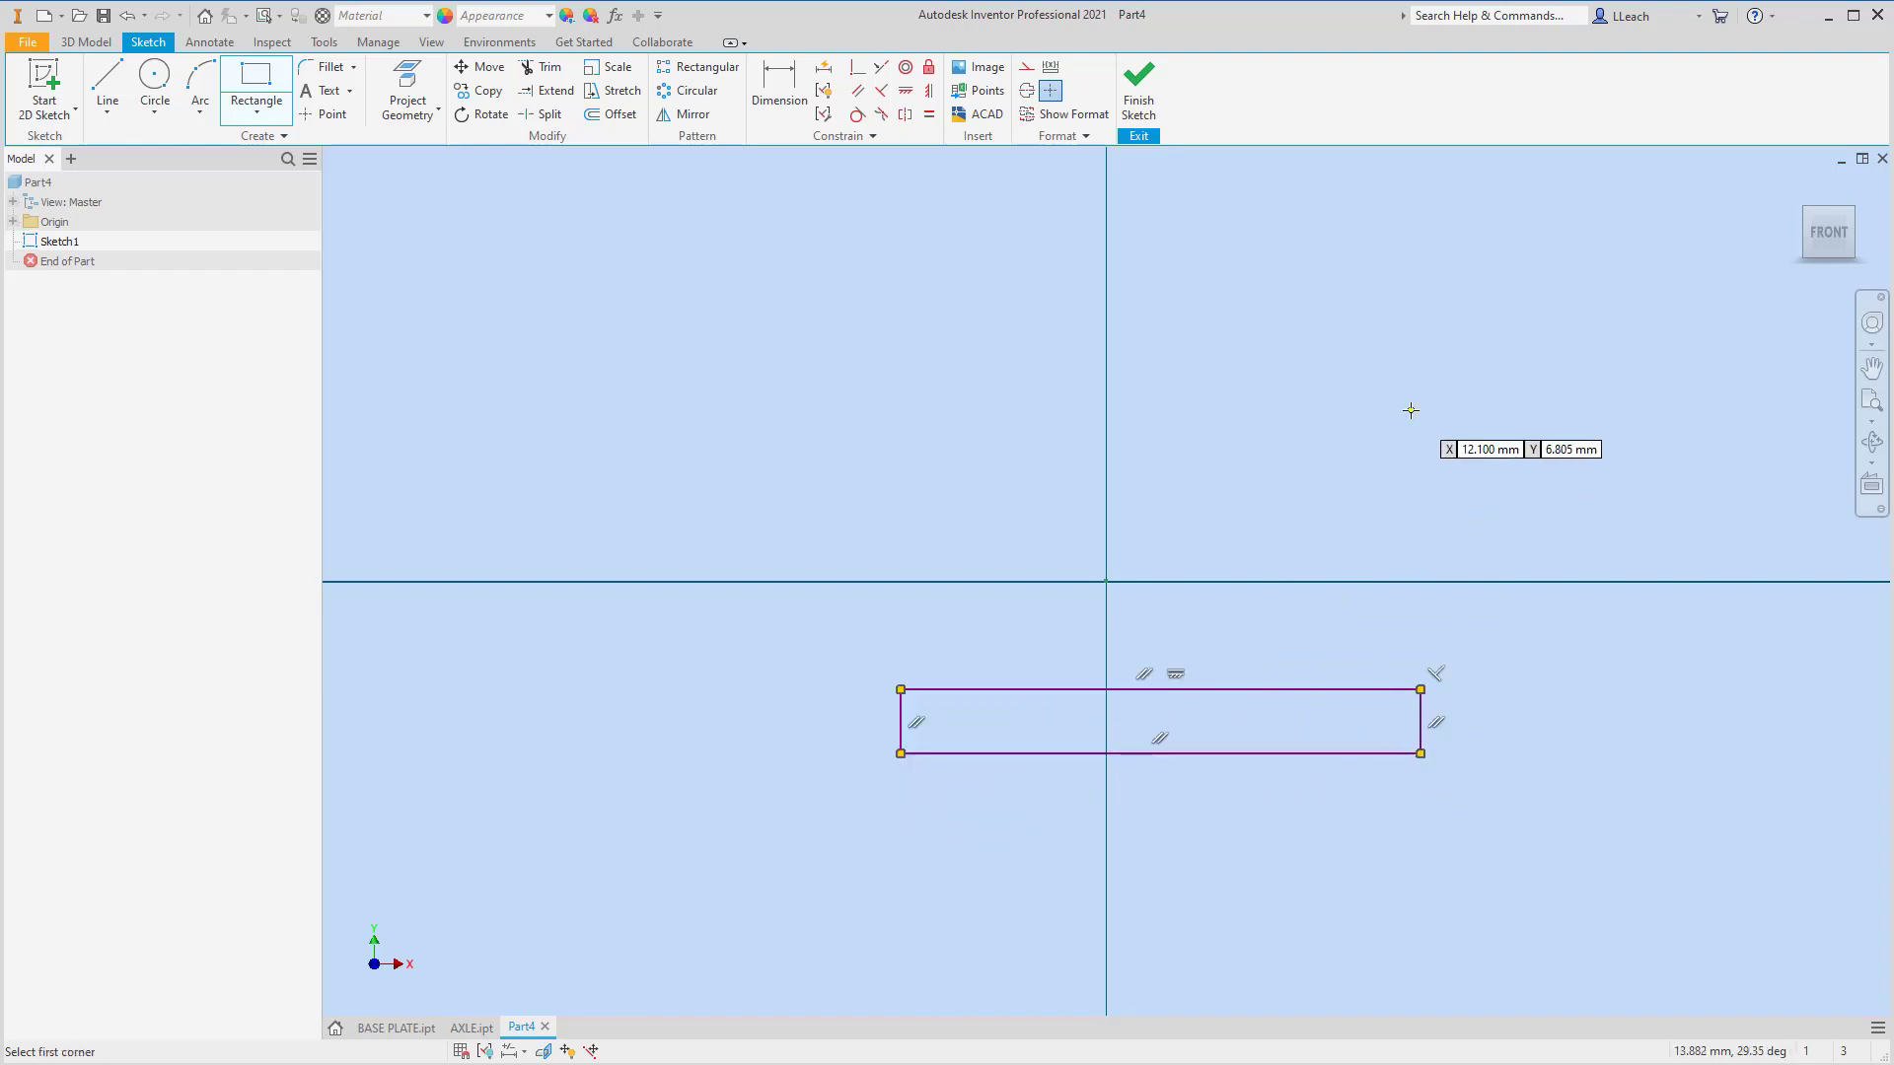
- Dimension the rectangle's bottom edge and set its width to 78 mm
left_click(797, 106)
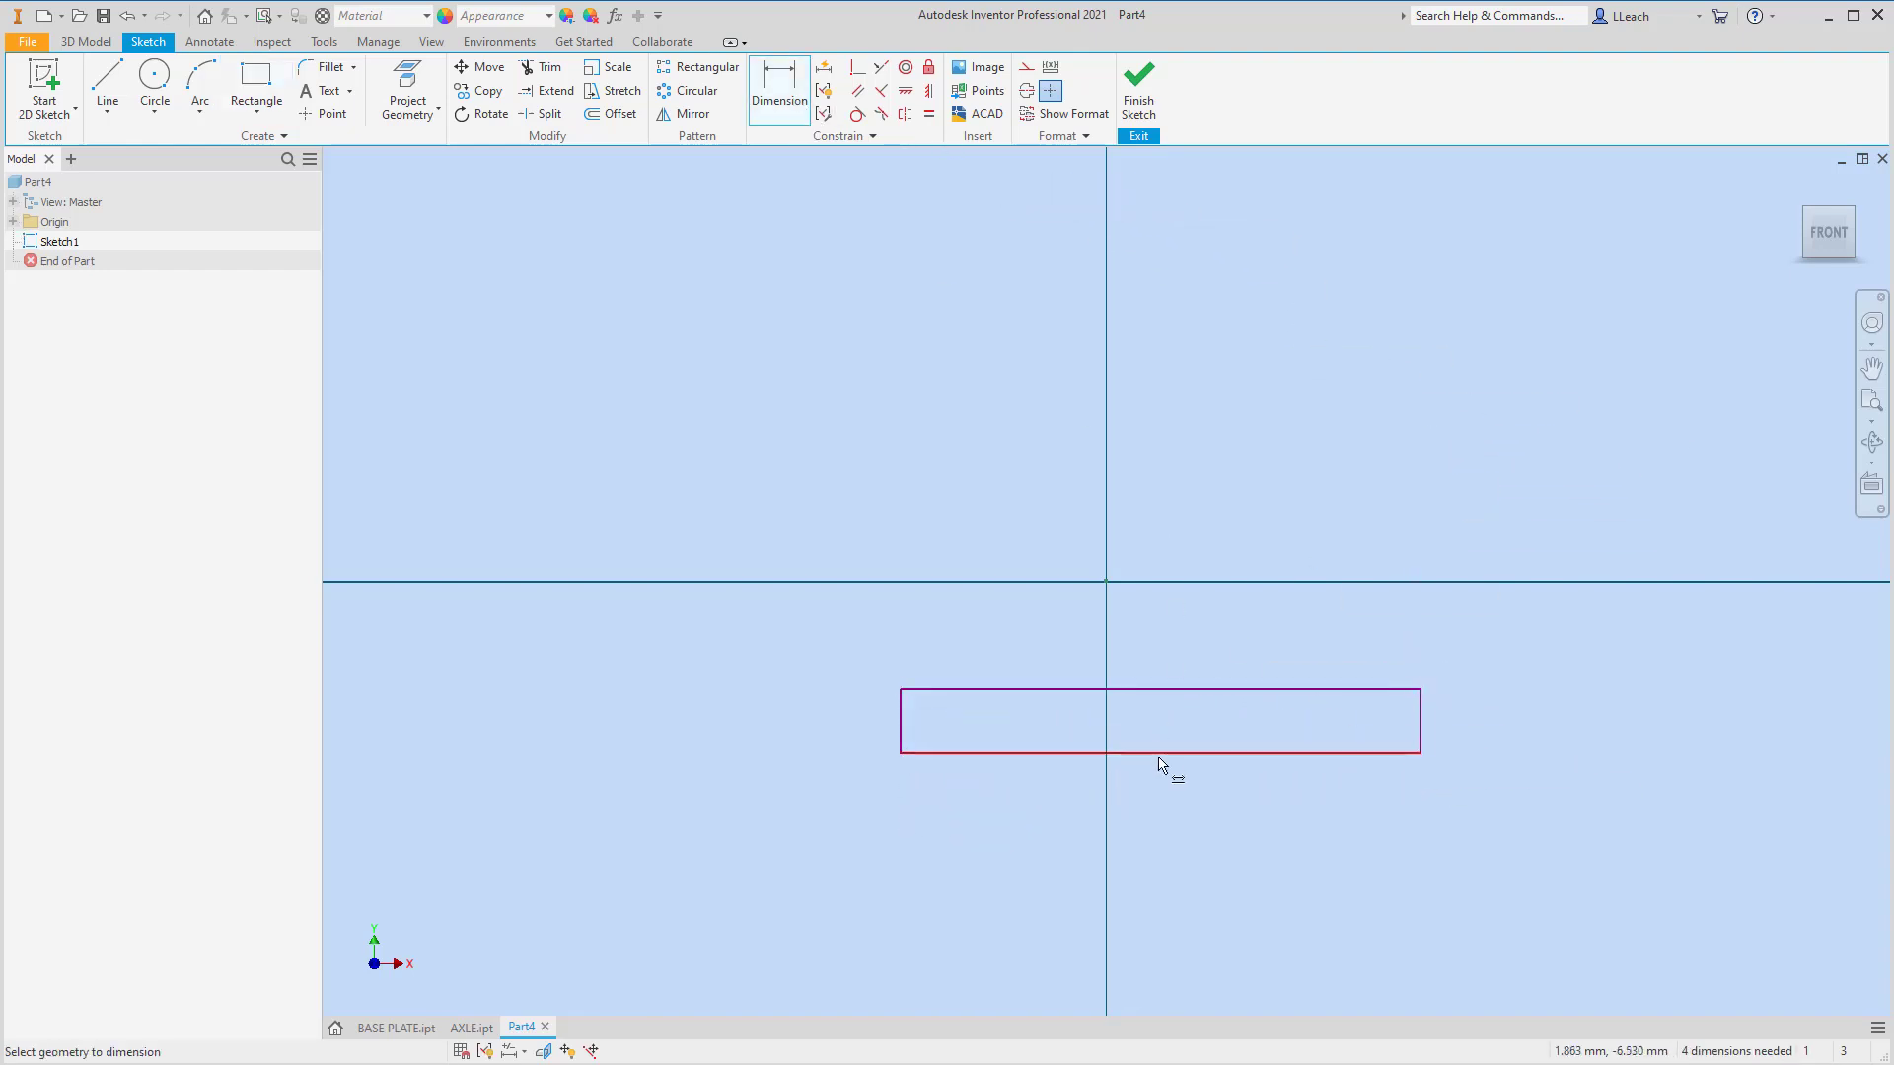
left_click(1174, 755)
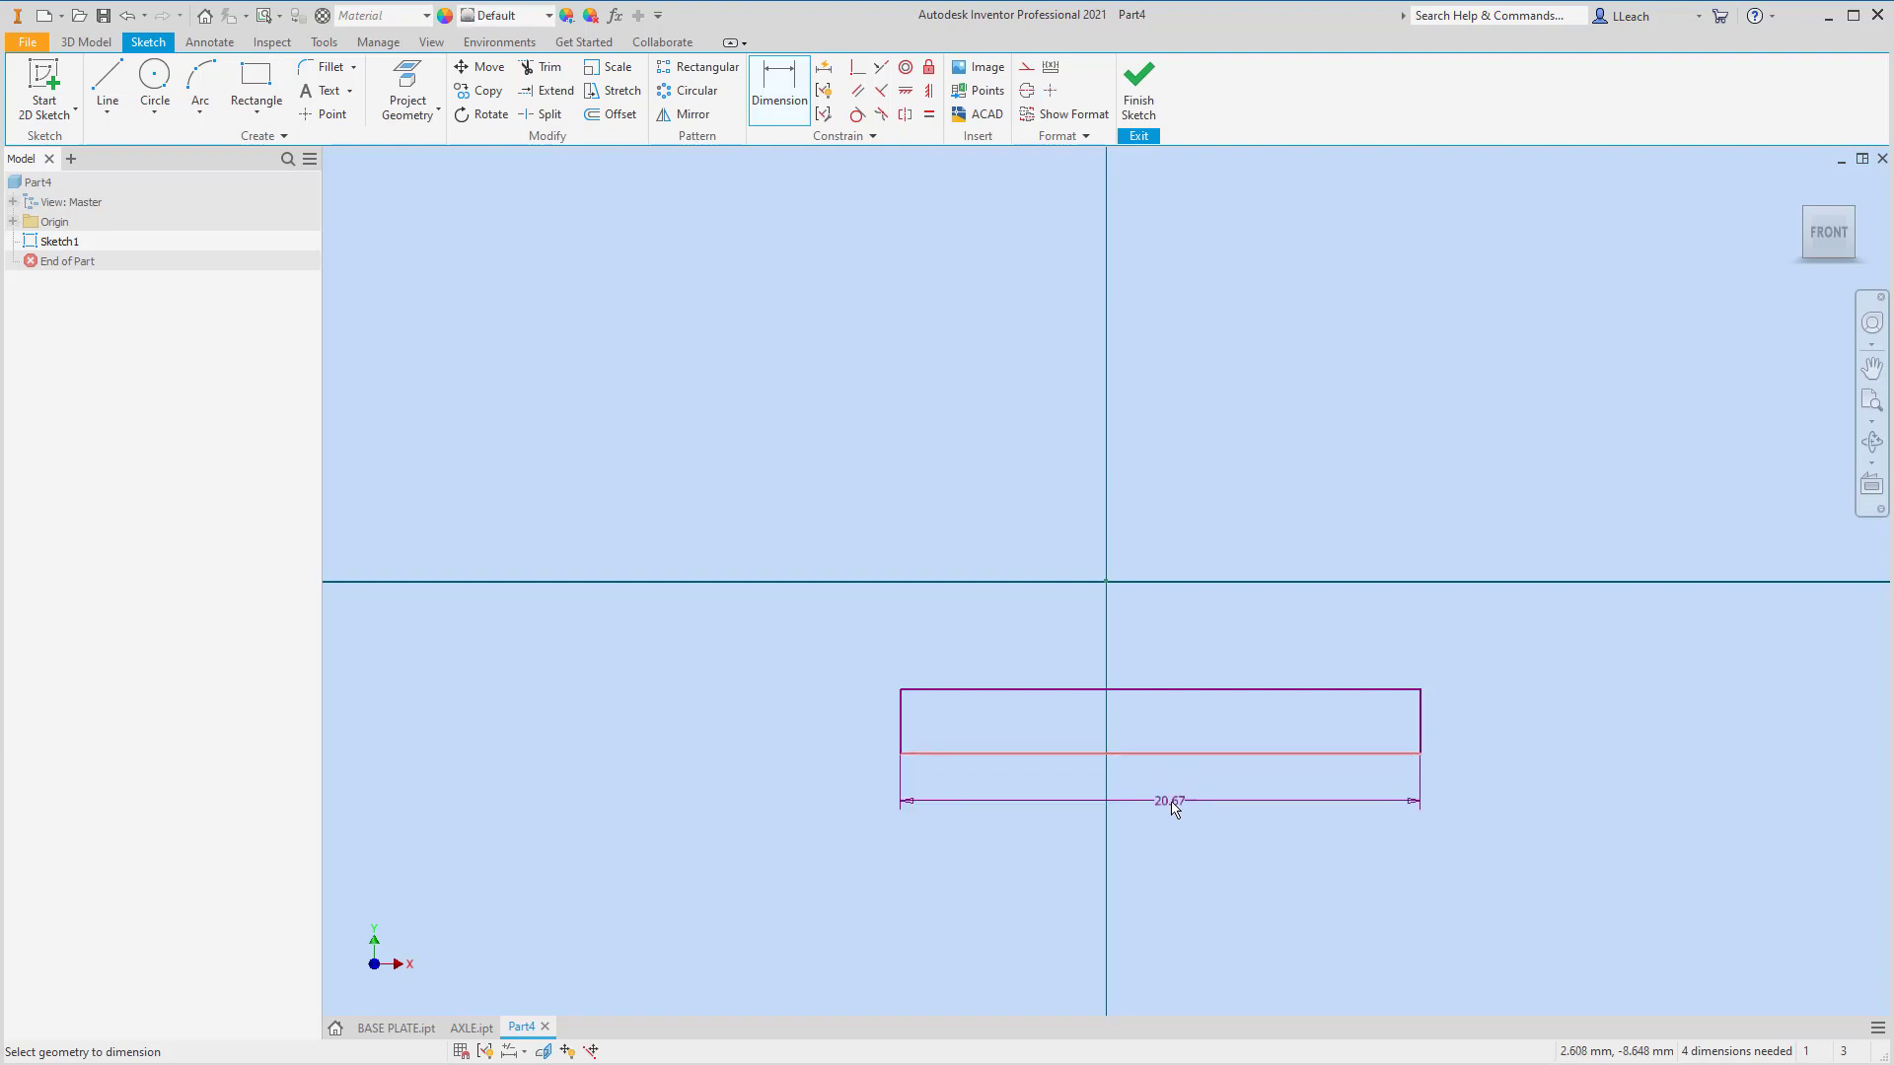
left_click(1173, 817)
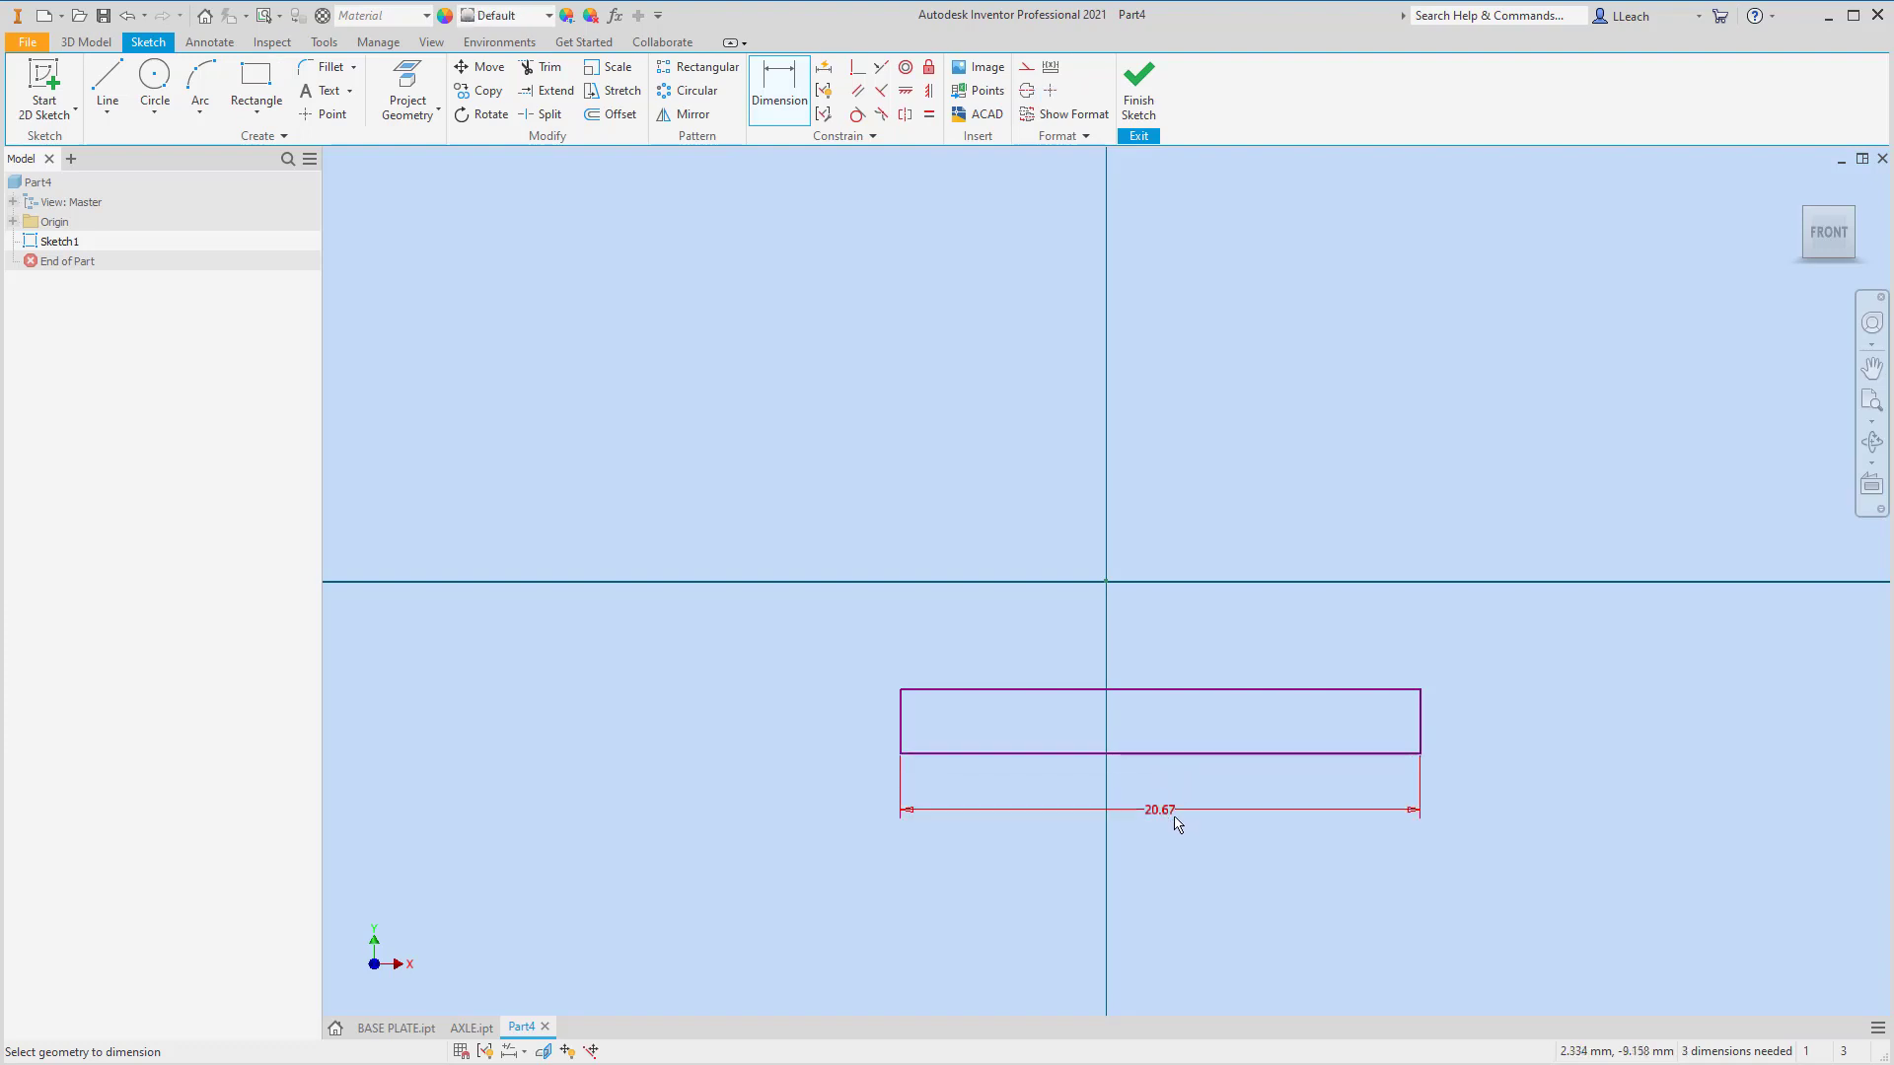
type("78")
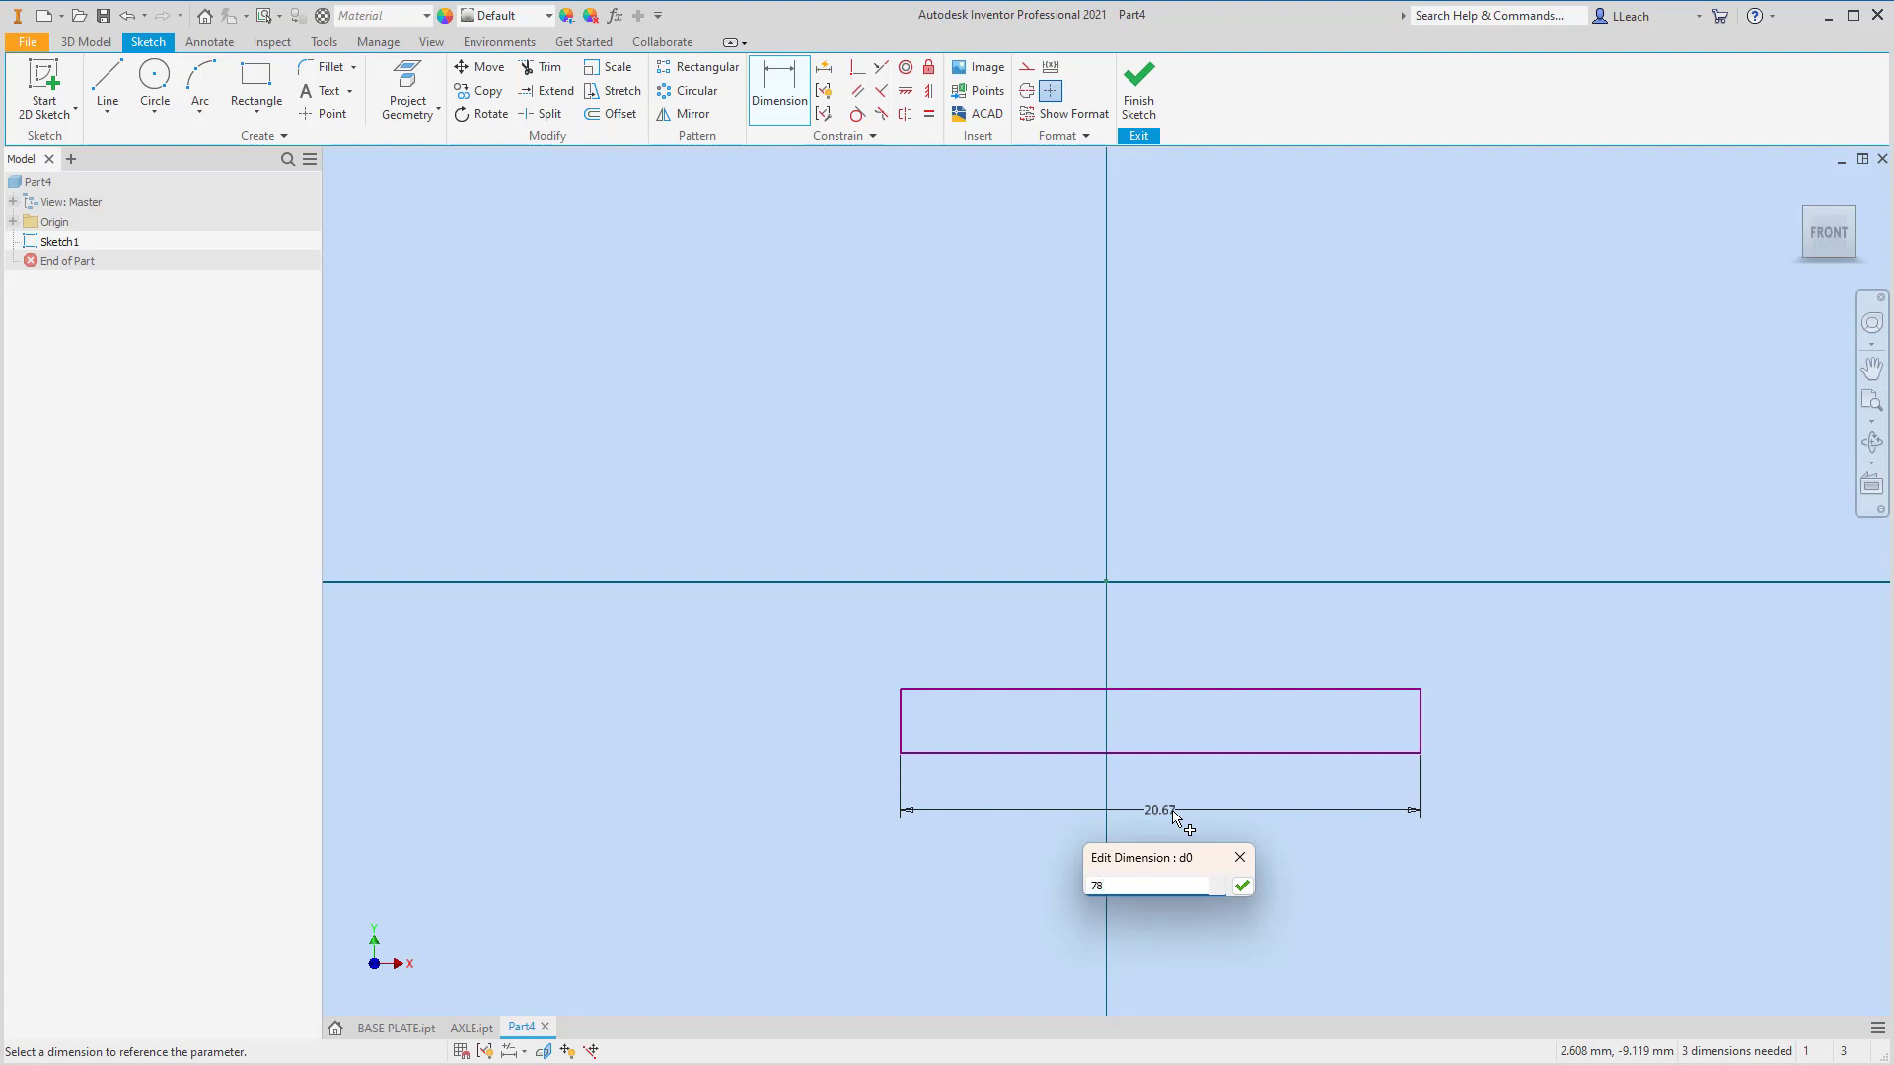
key("Return")
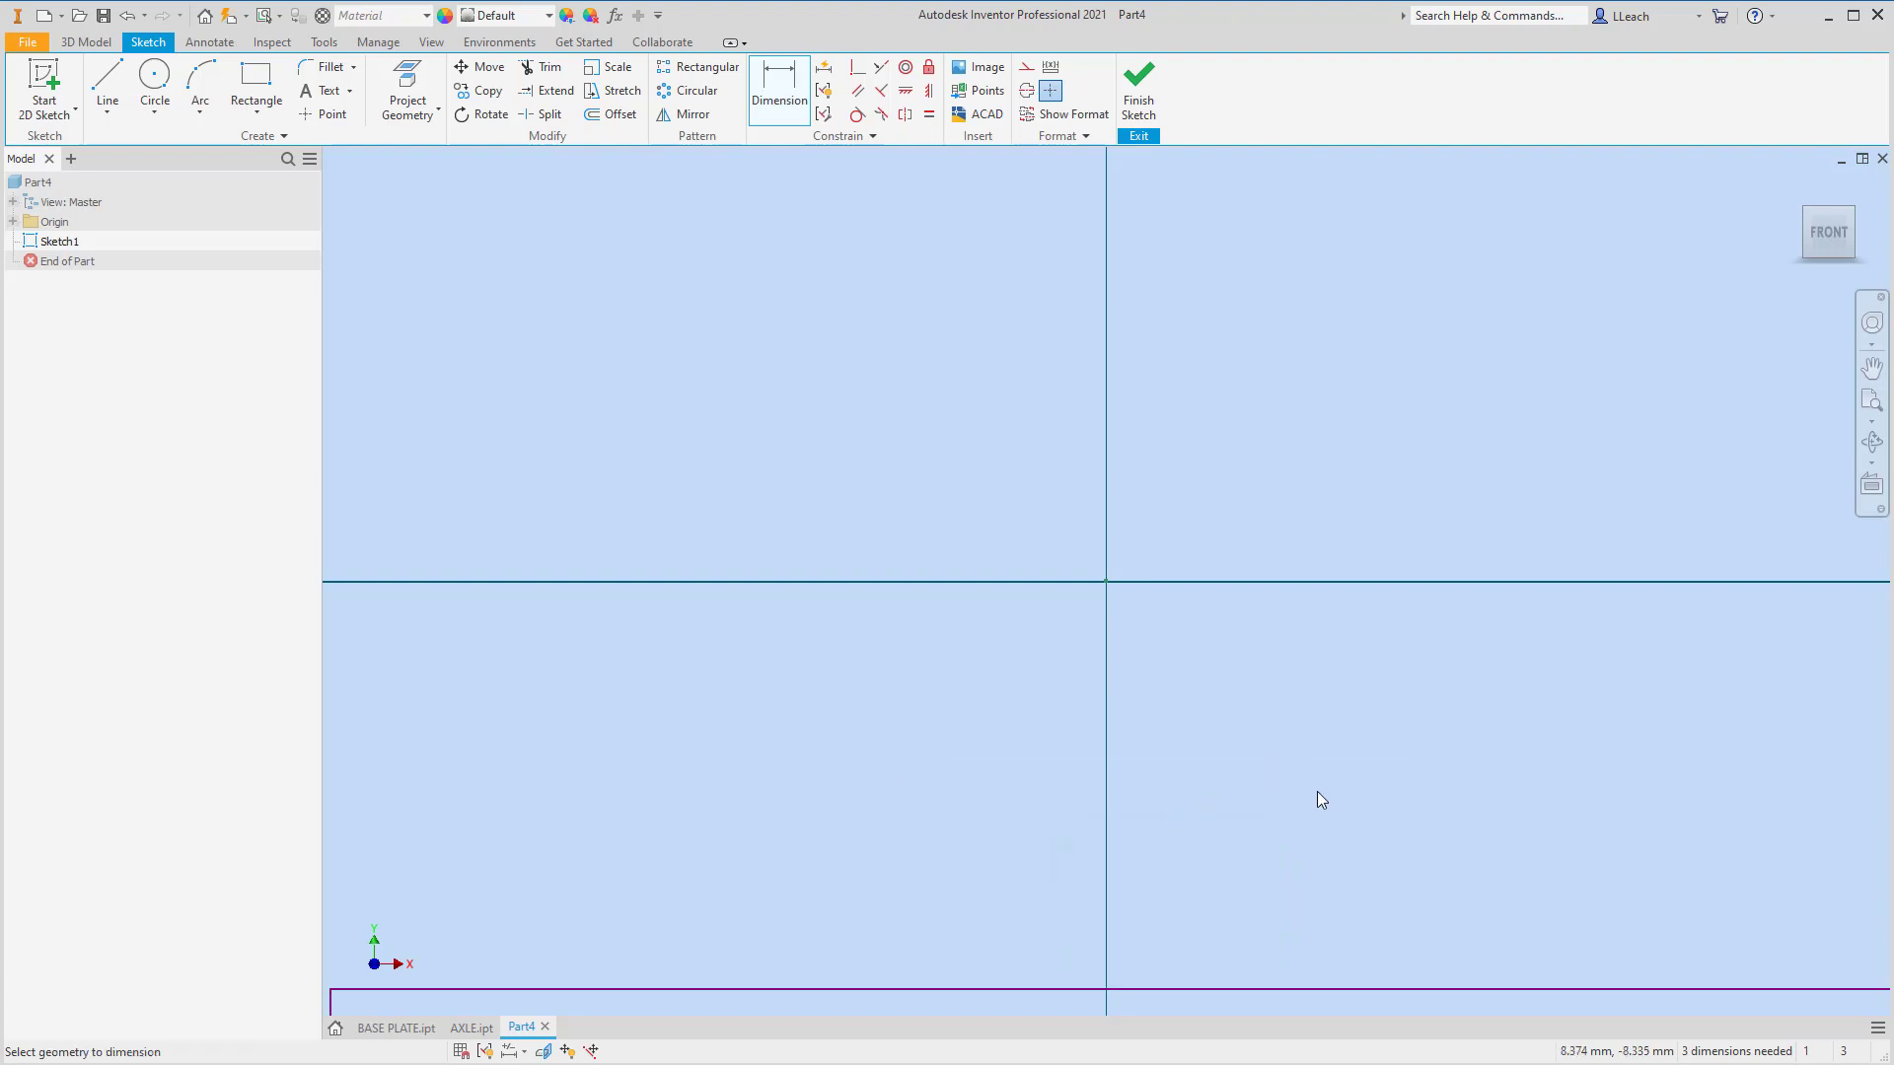
- Dimension the rectangle's right edge and set its height to 10 mm
scroll(1316, 791, "down", 4)
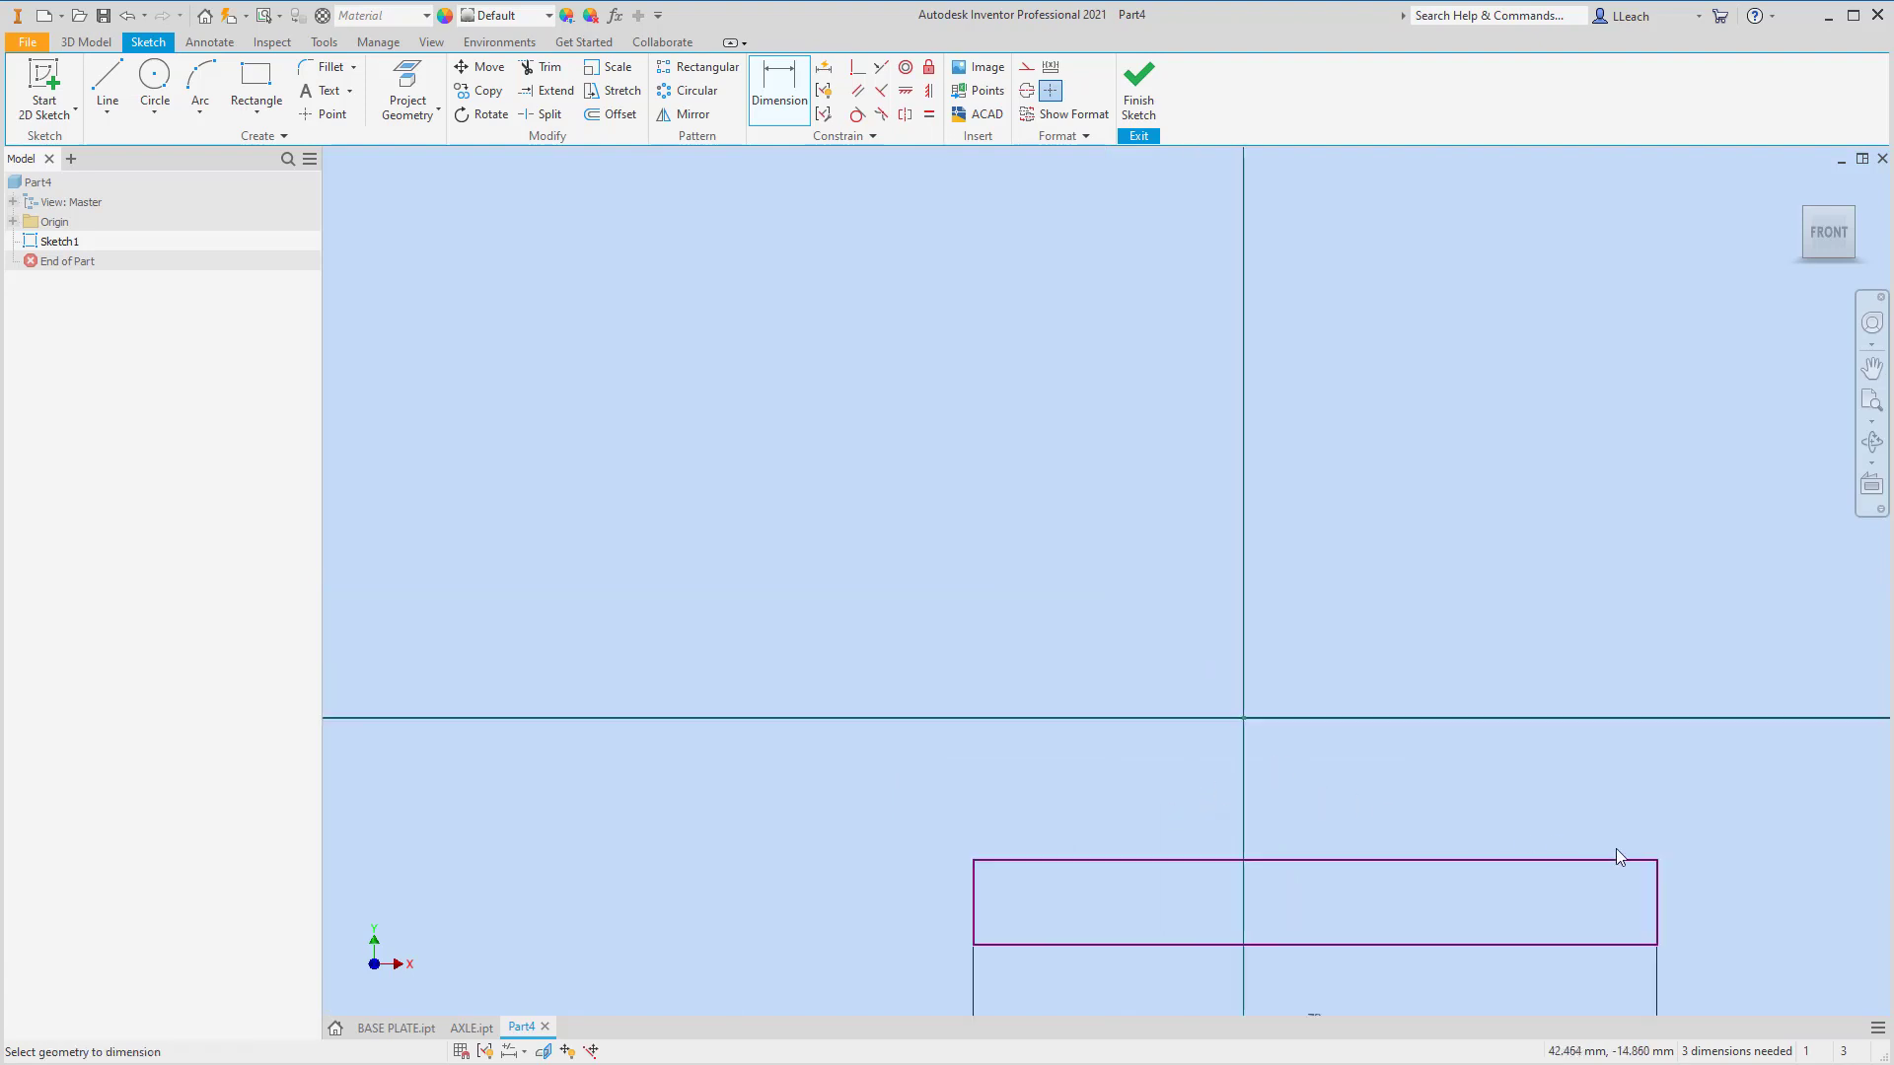
left_click(1657, 900)
left_click(1733, 905)
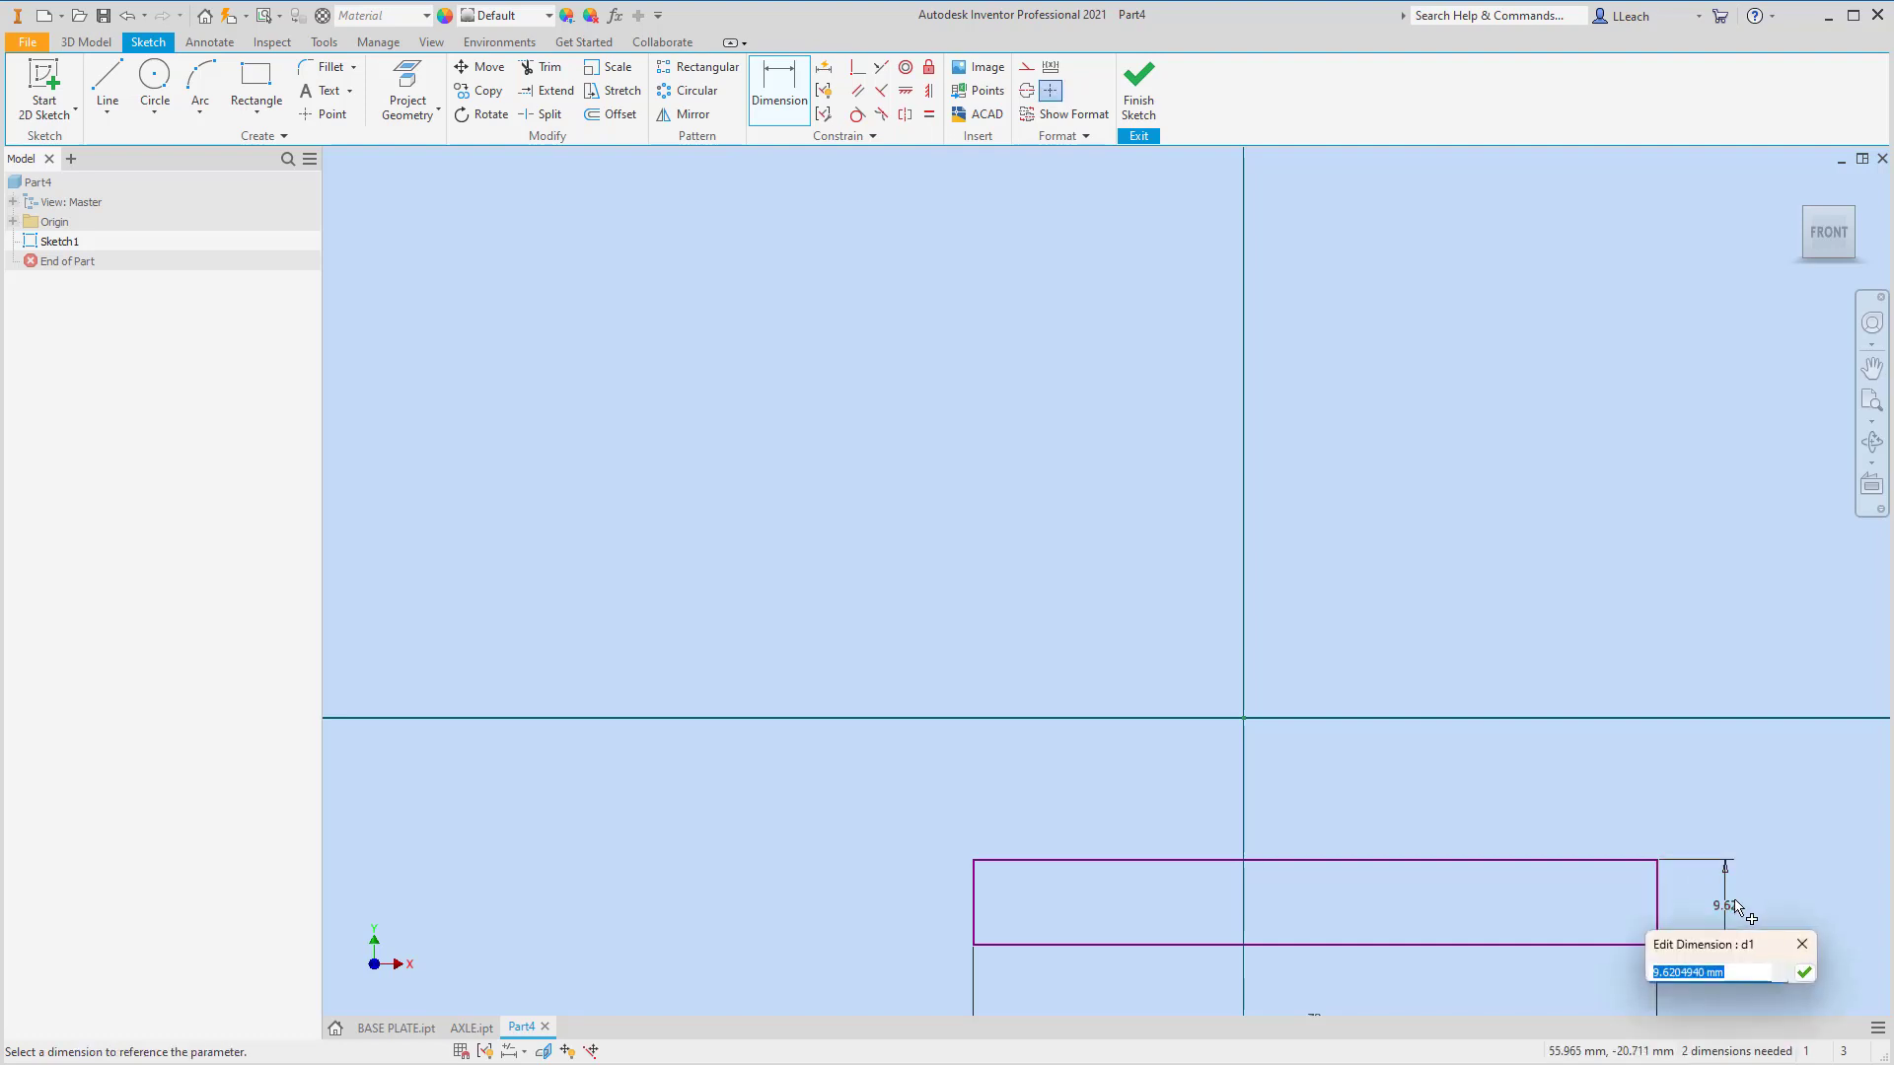
type("10")
key("Return")
- Make the midpoint of the rectangle's top edge coincident with the sketch origin
middle_click_drag(1539, 763, 1484, 541)
scroll(1470, 576, "down", 2)
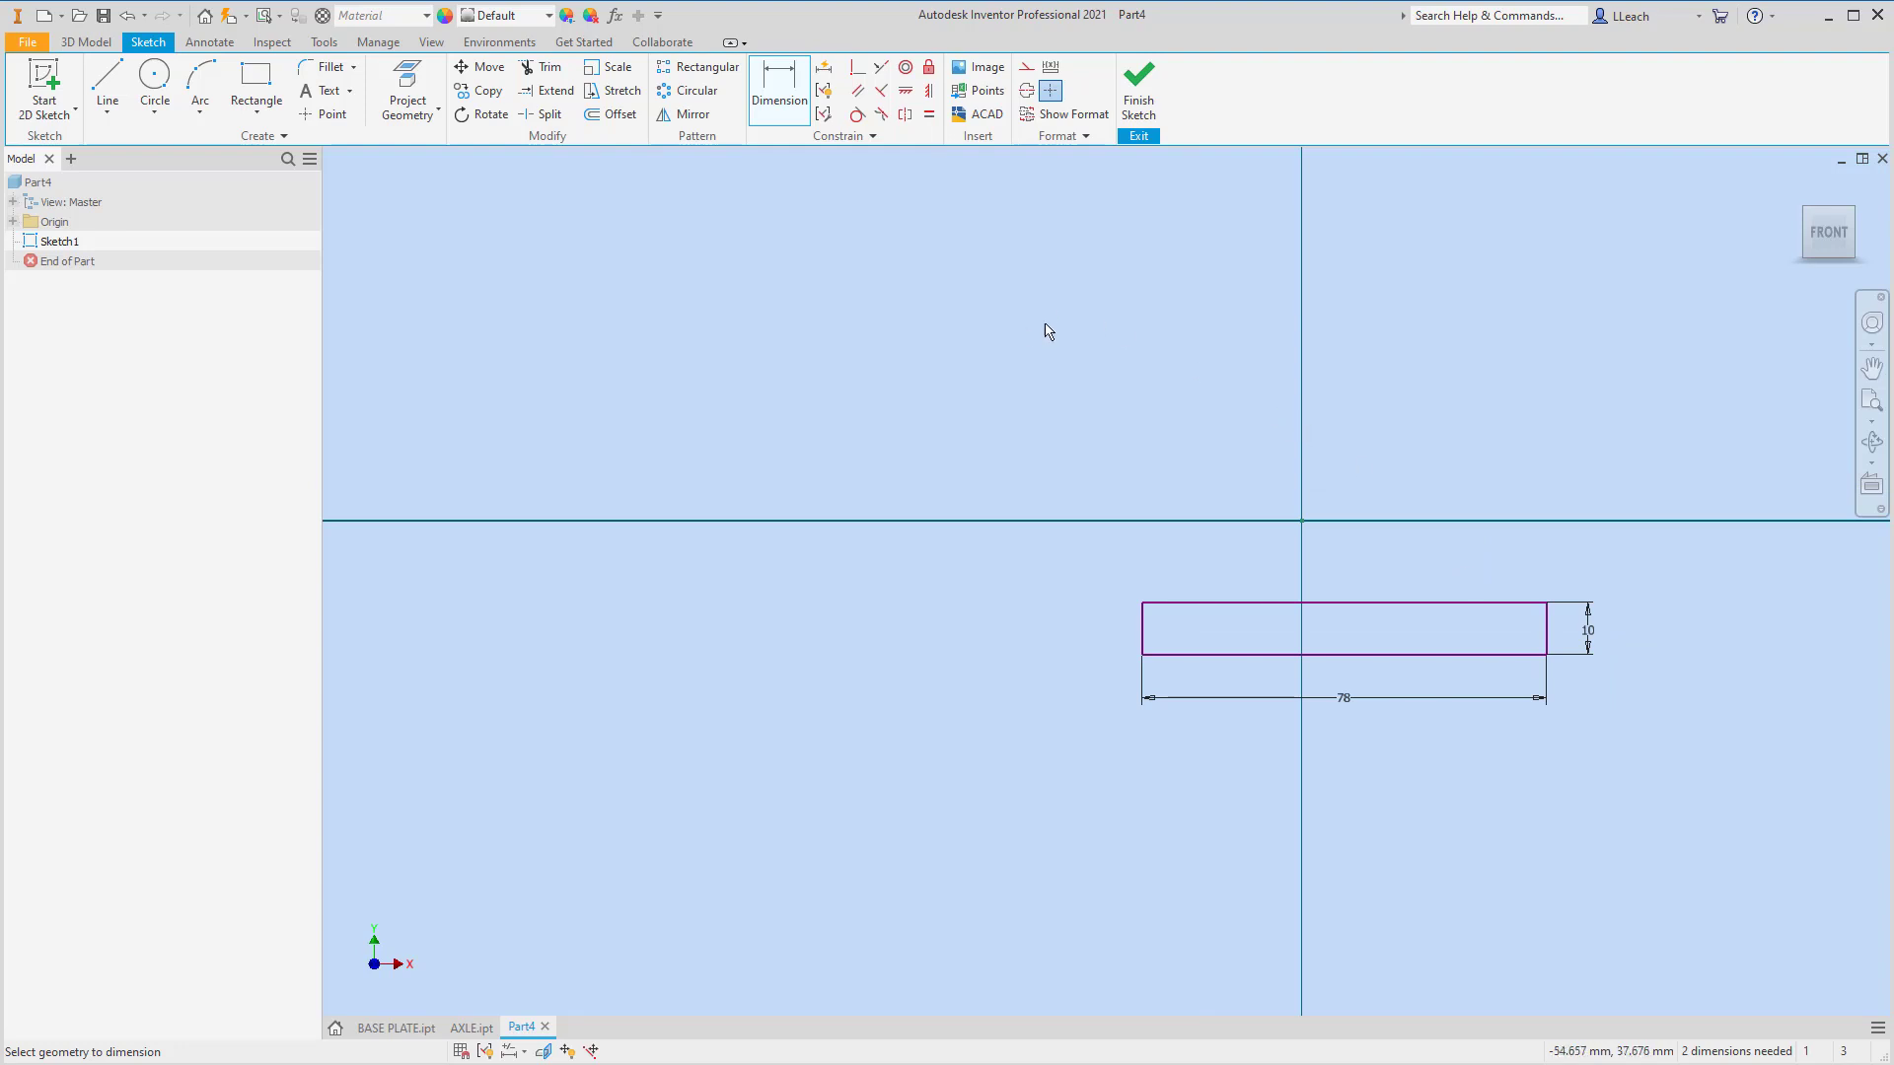
left_click(857, 71)
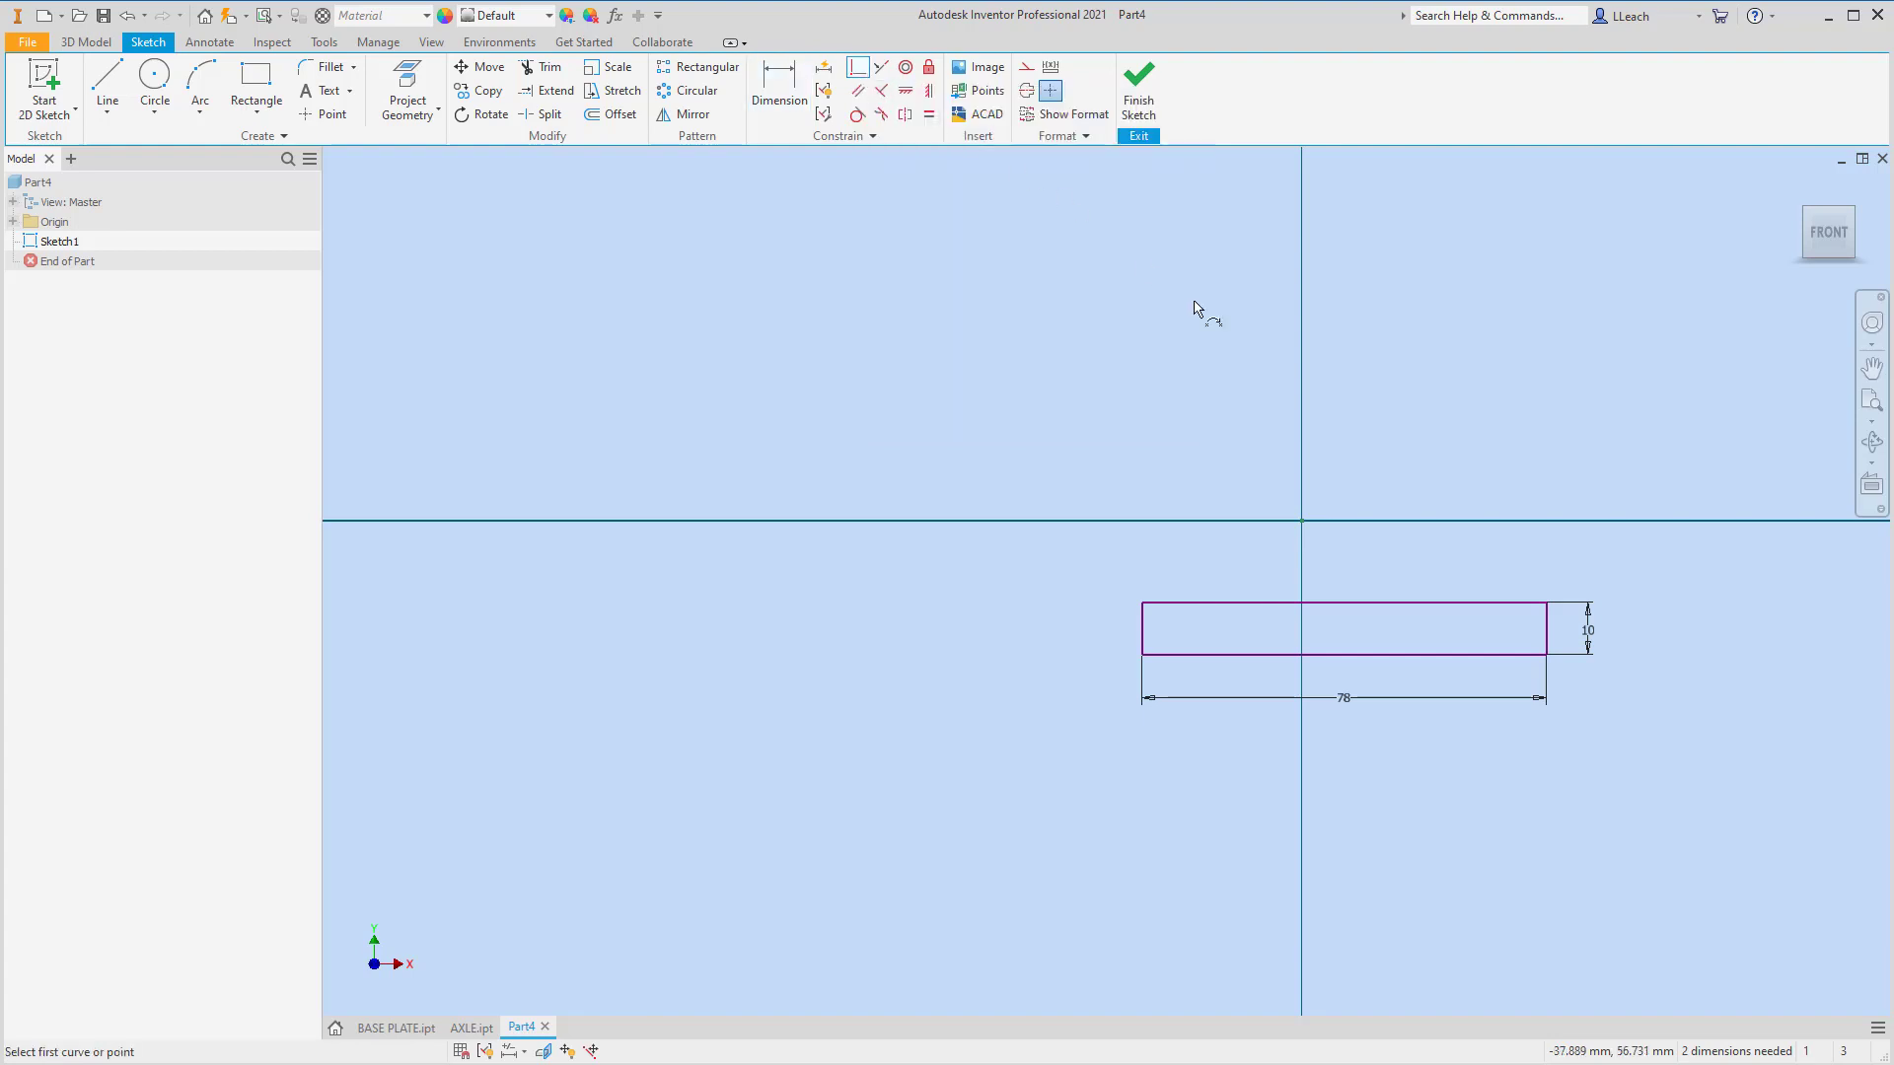
left_click(1345, 604)
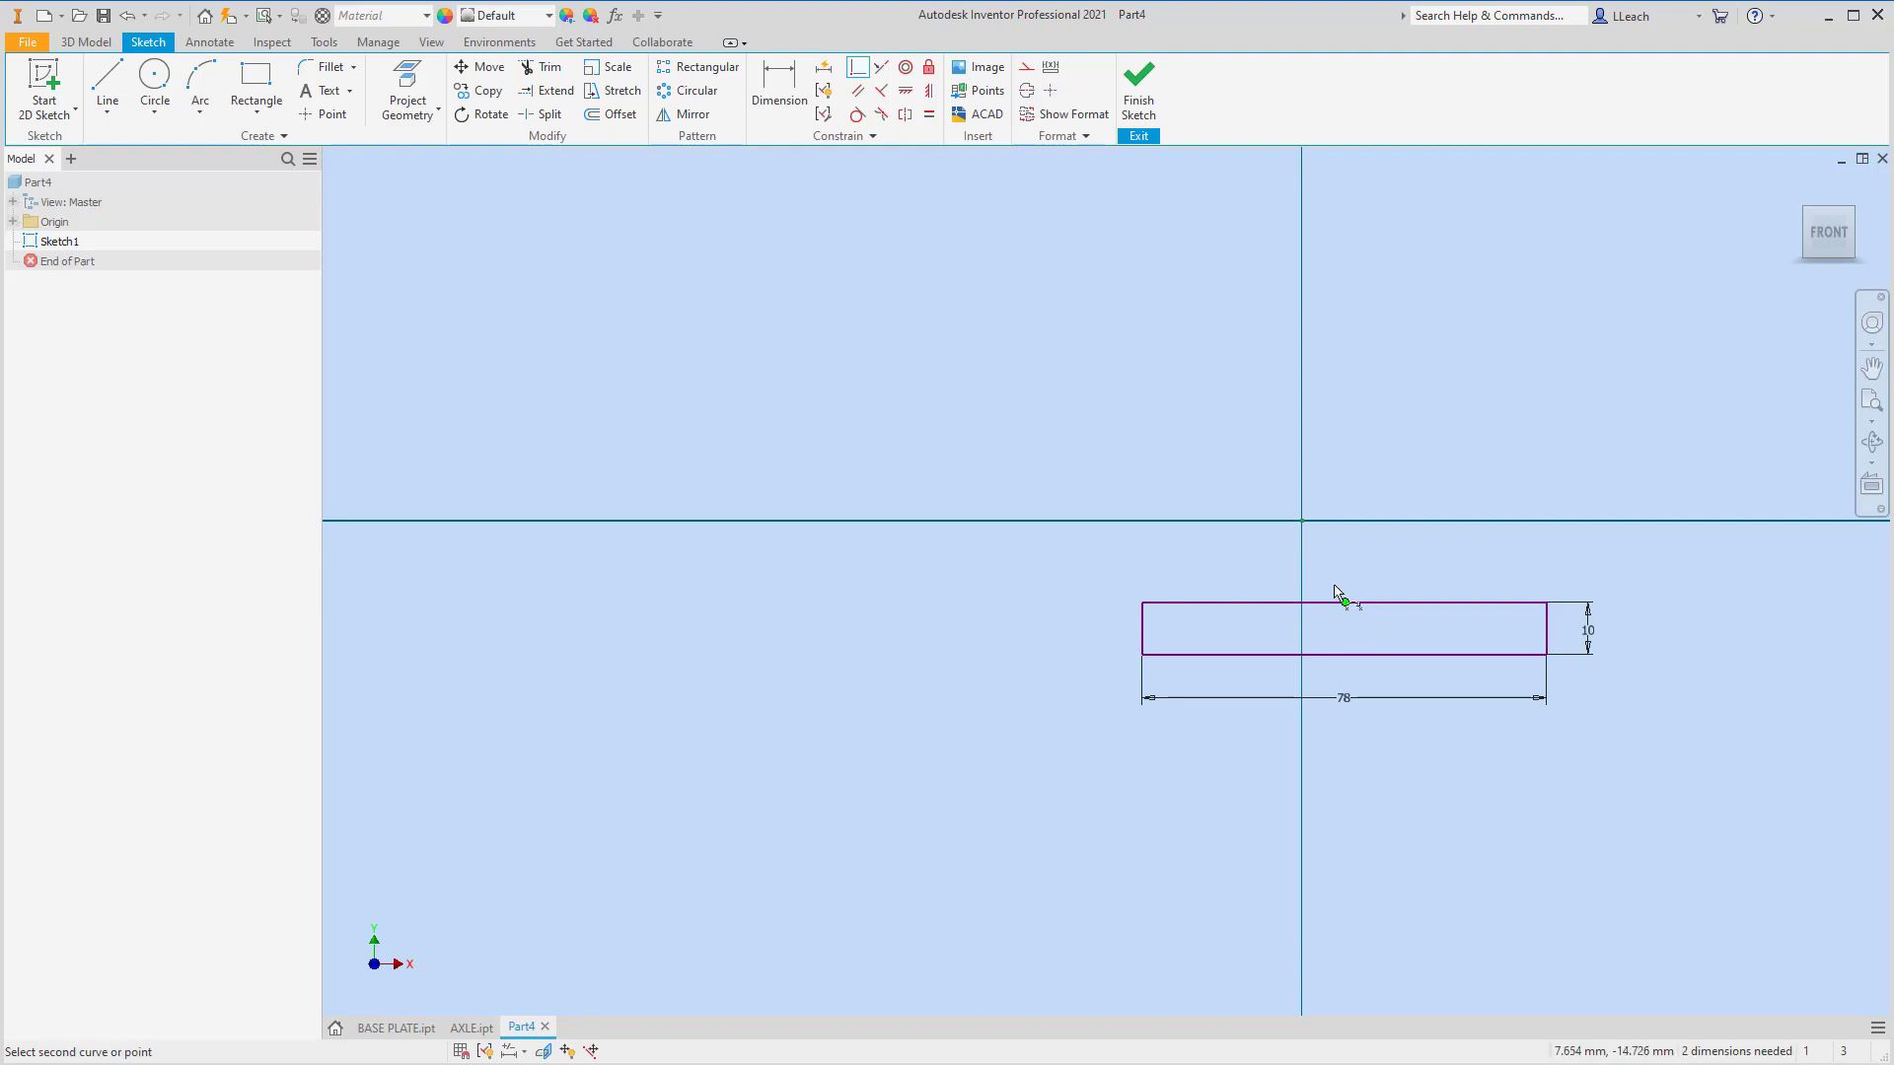
left_click(1302, 522)
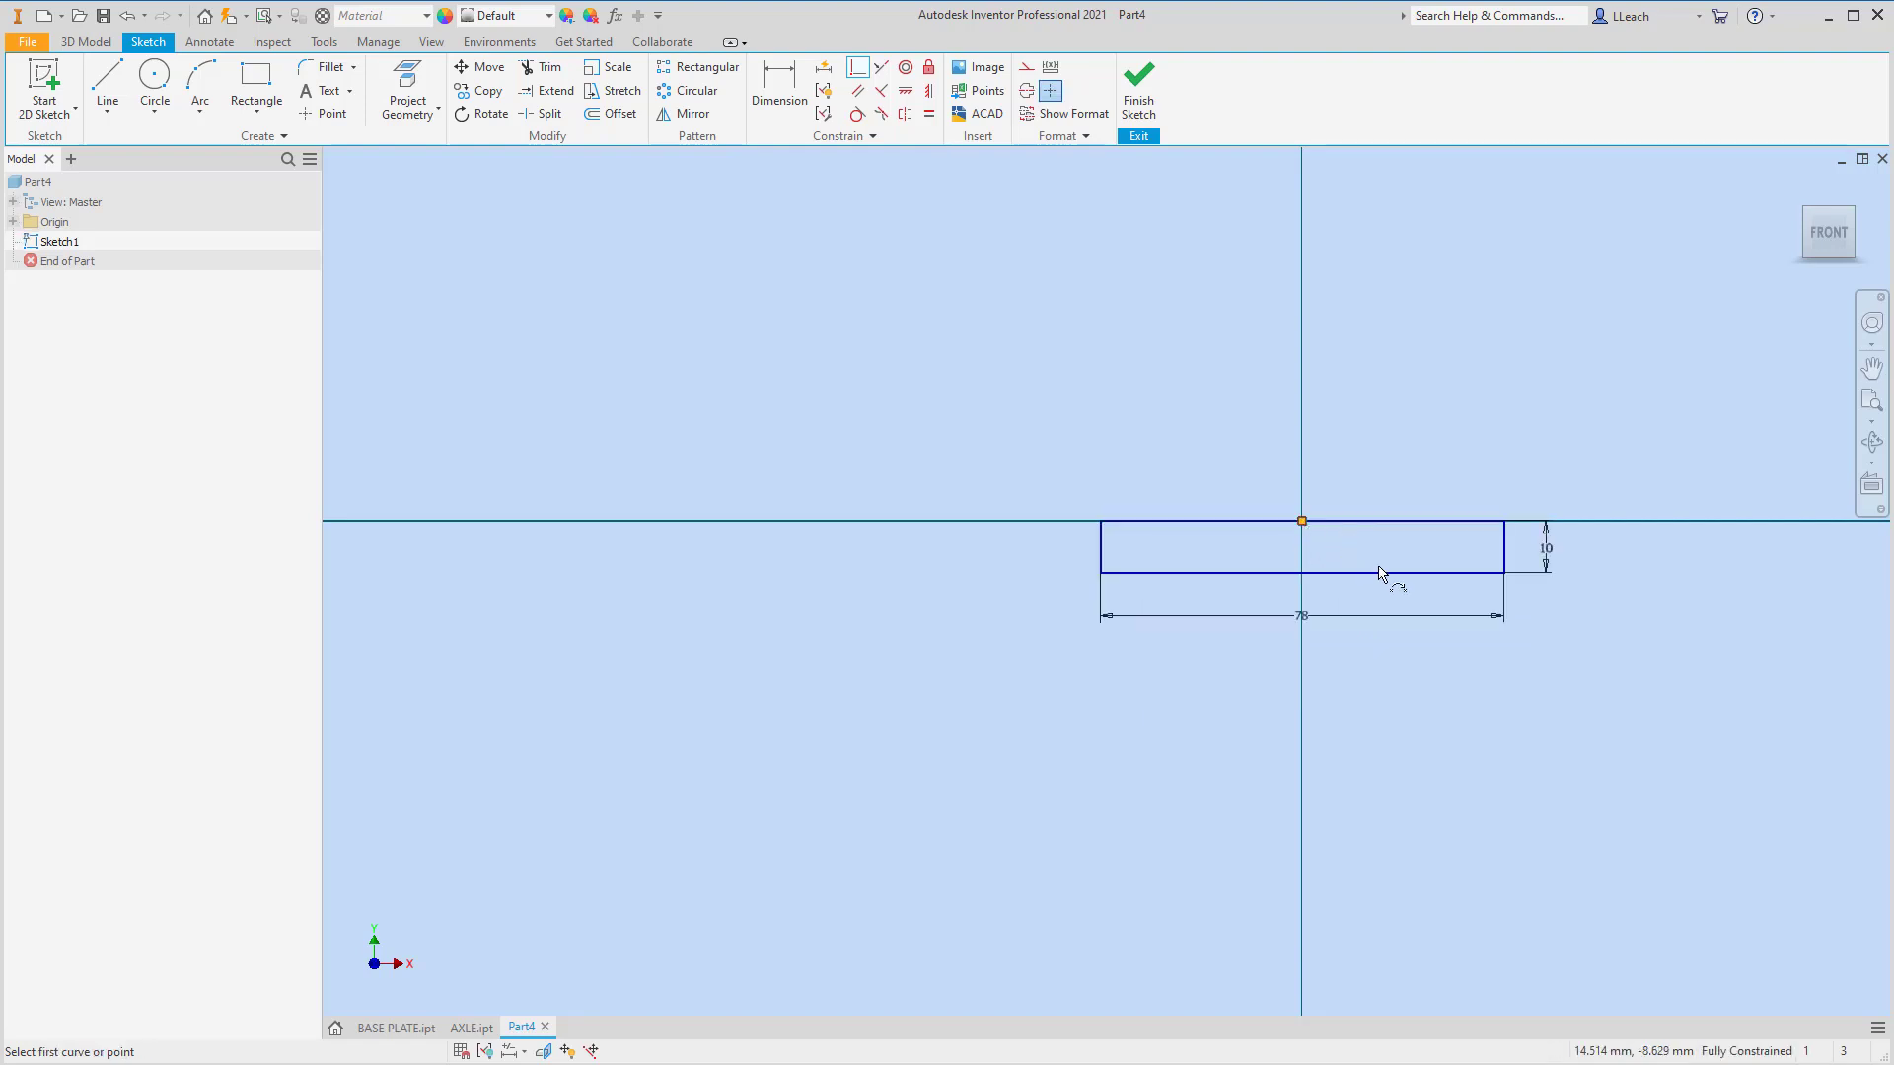
- Sketch a center-point circle about 22 mm in diameter above the rectangle, slightly left of the vertical axis
middle_click_drag(1408, 498, 1383, 619)
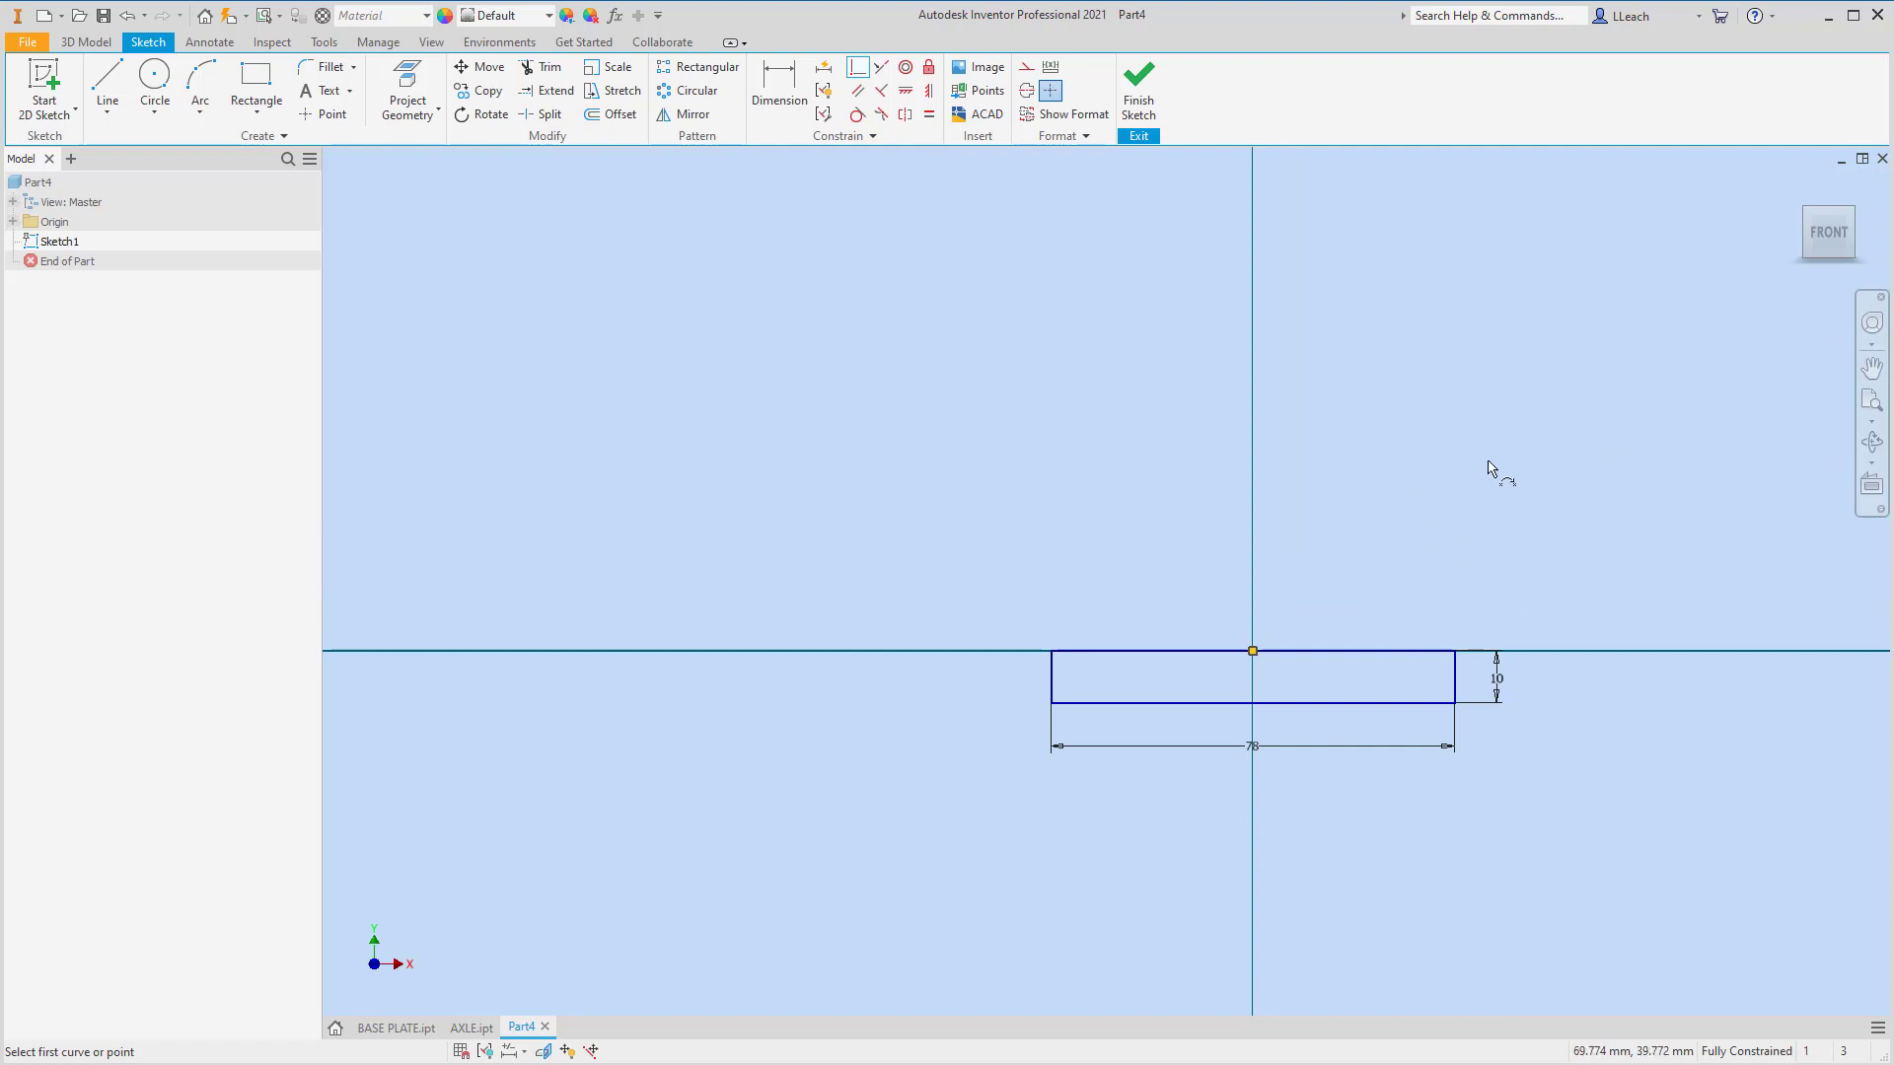
left_click(157, 114)
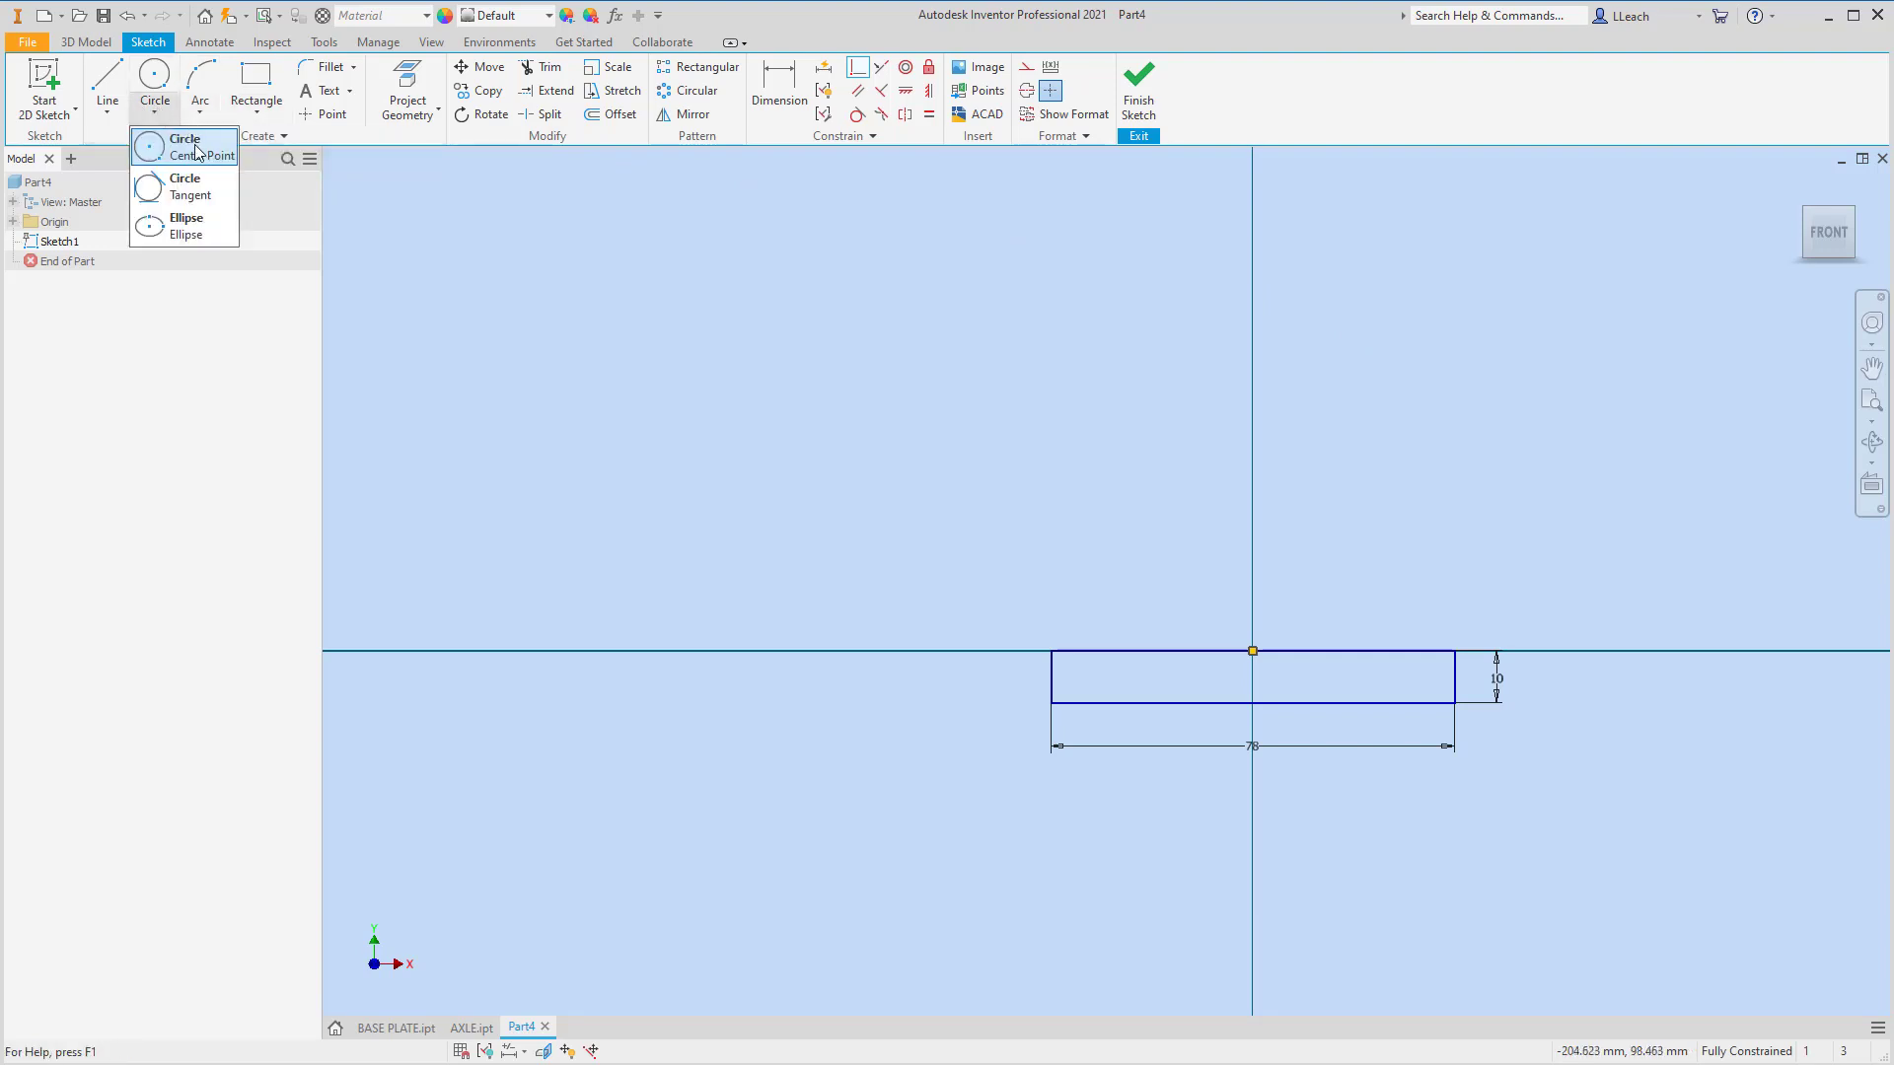
left_click(197, 153)
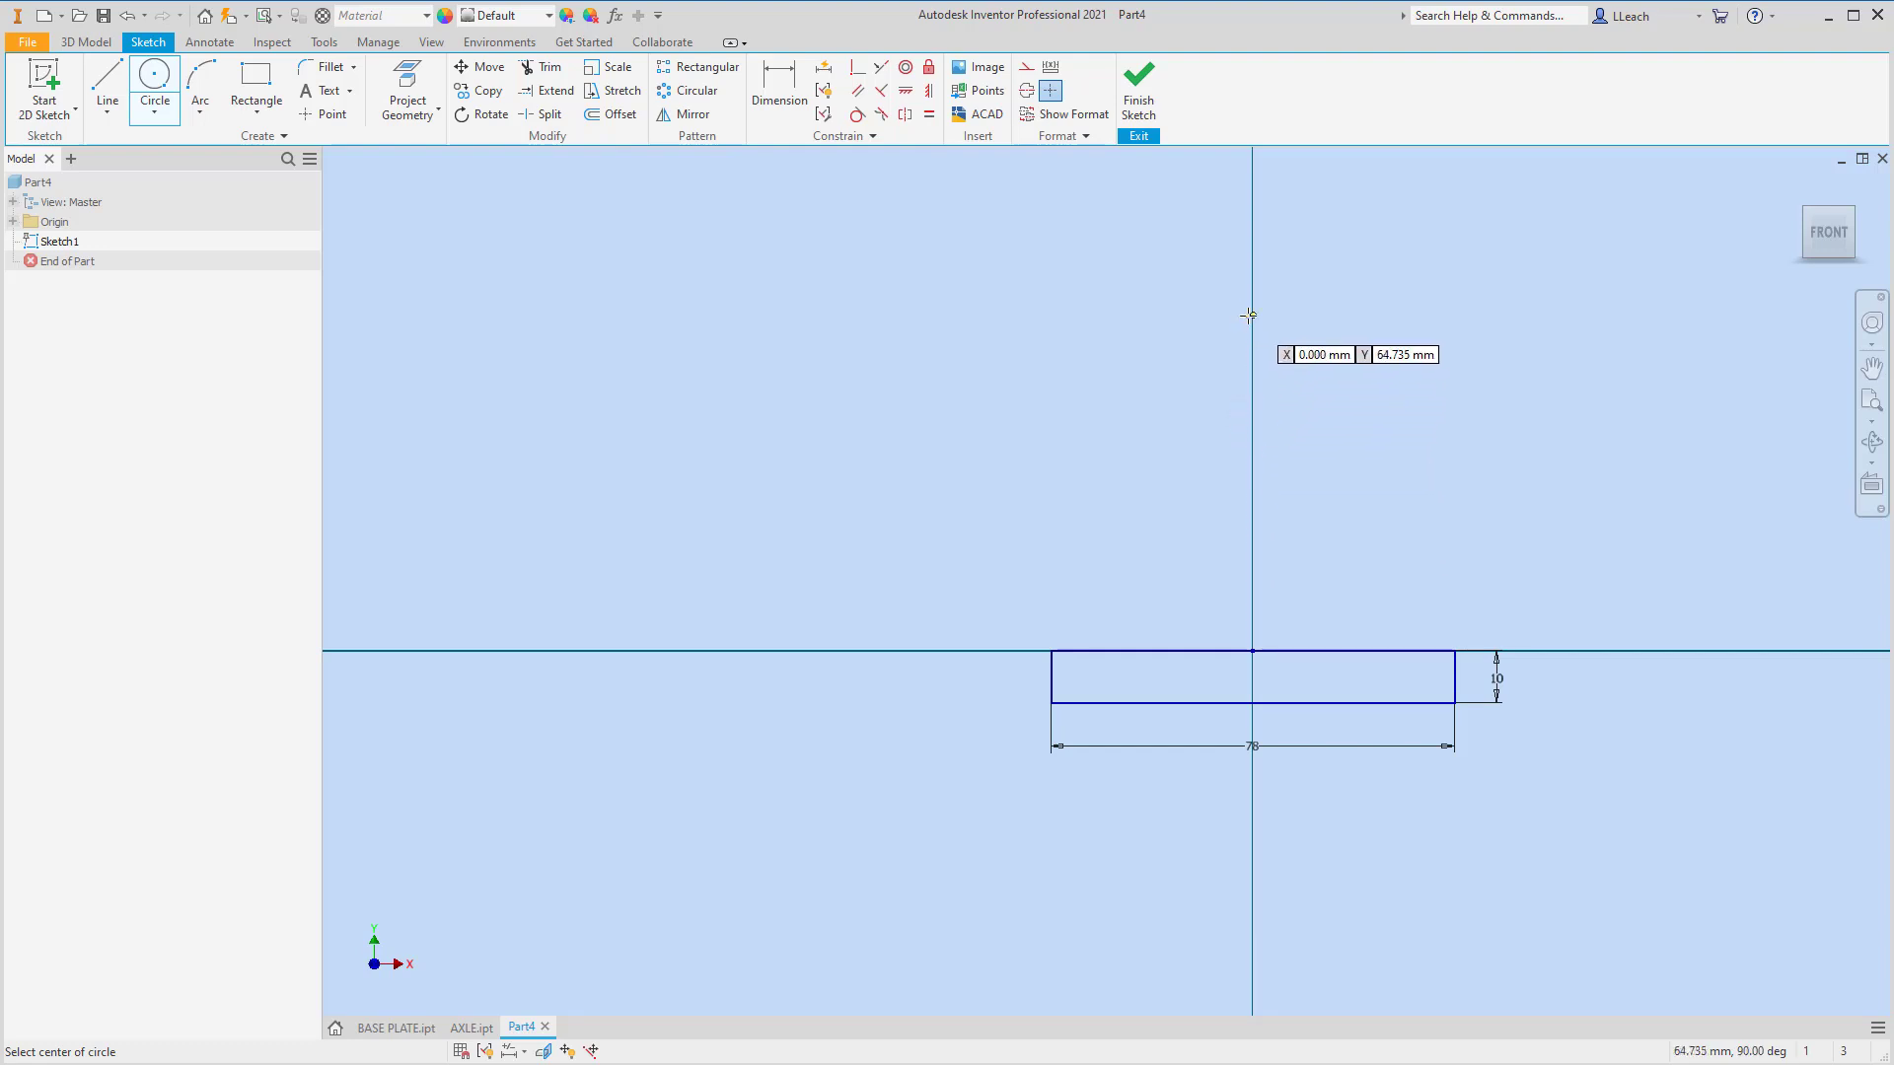
left_click(1179, 326)
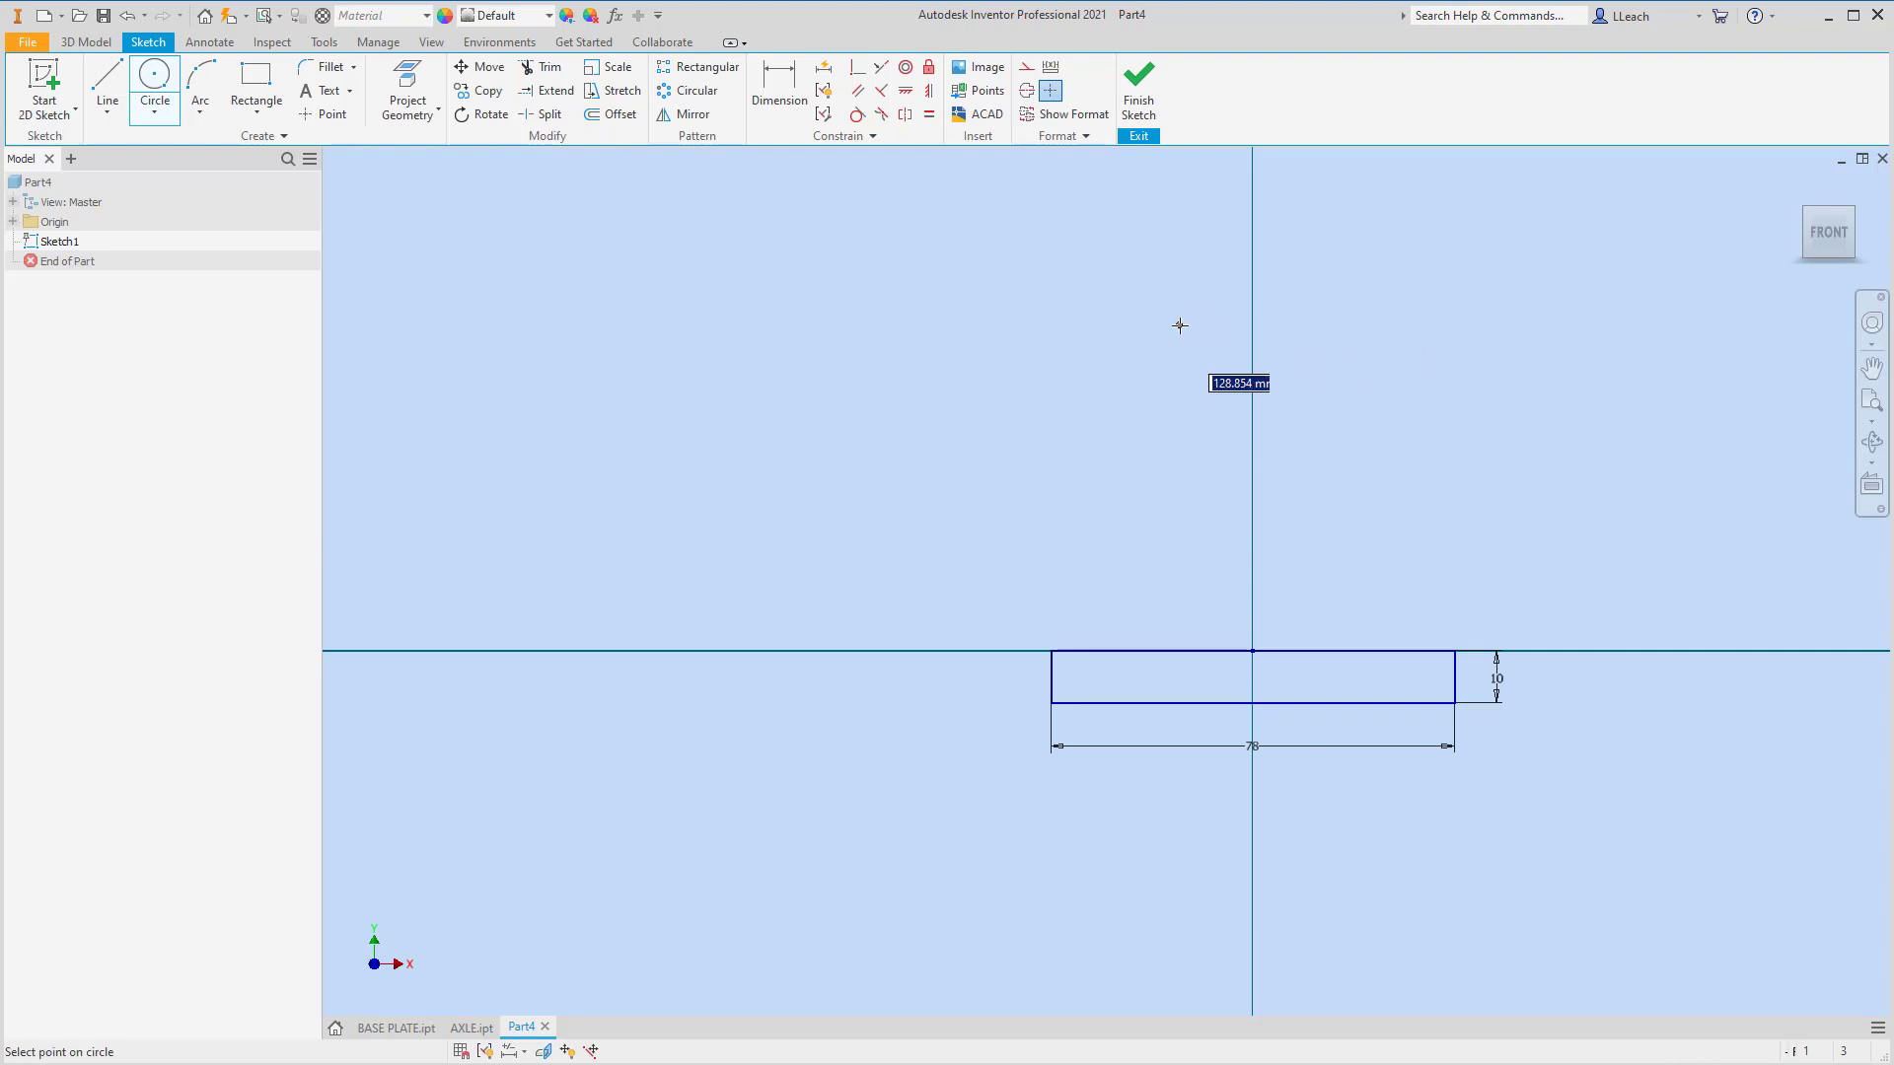
left_click(1223, 363)
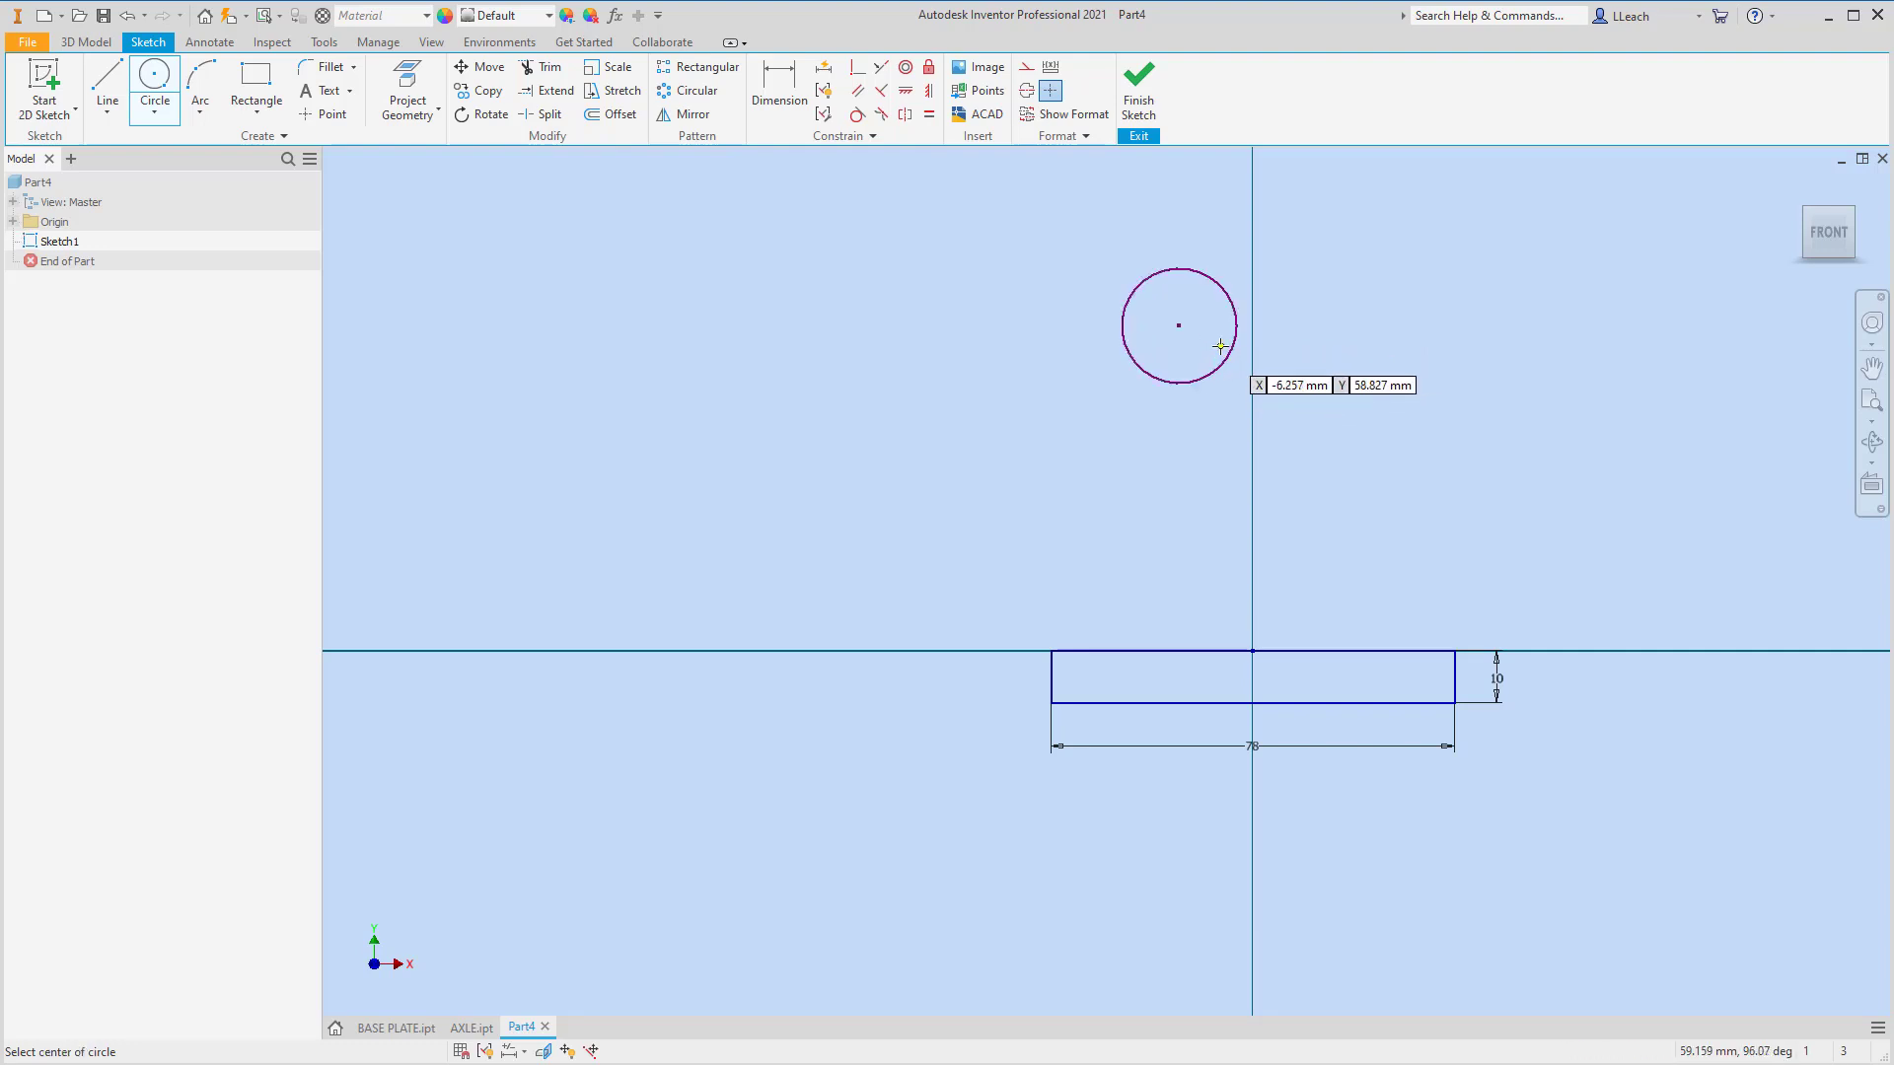
- Dimension the circle and set its diameter to 20 mm
left_click(779, 87)
left_click(1177, 269)
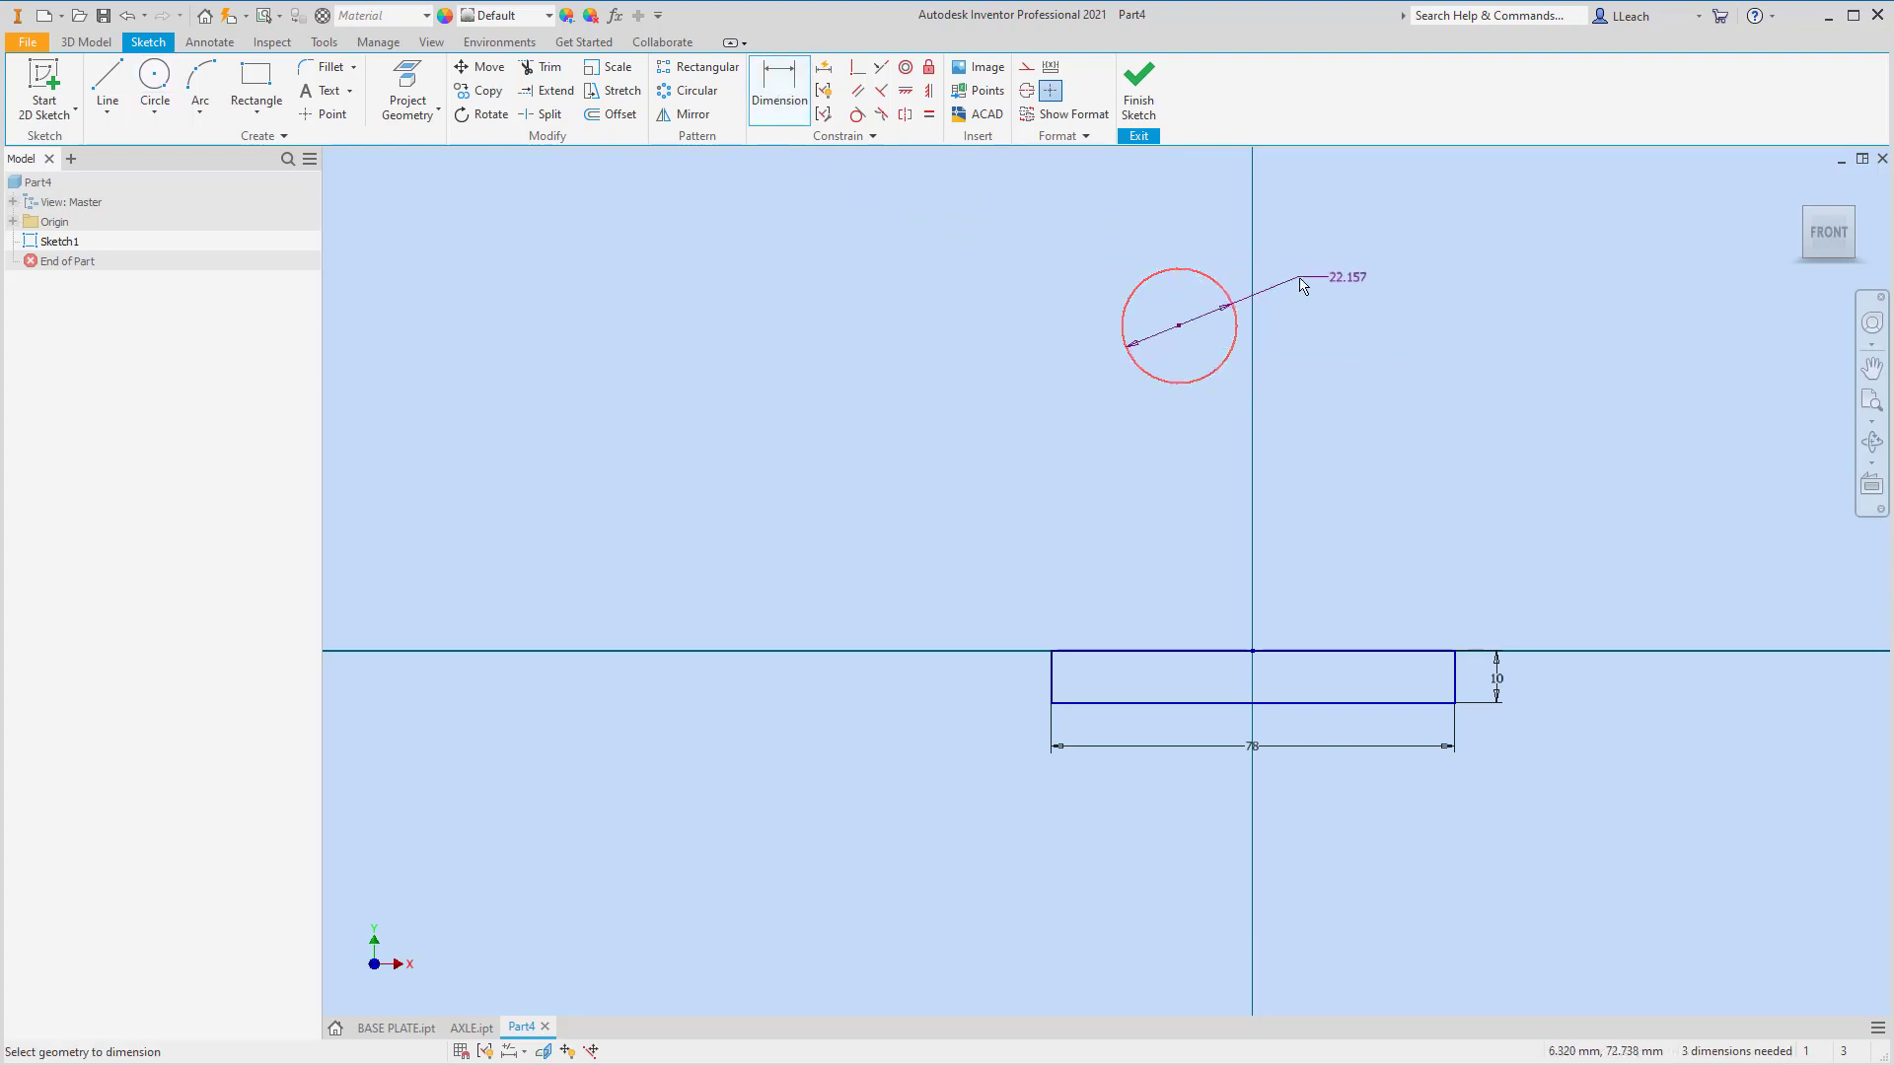
left_click(1353, 283)
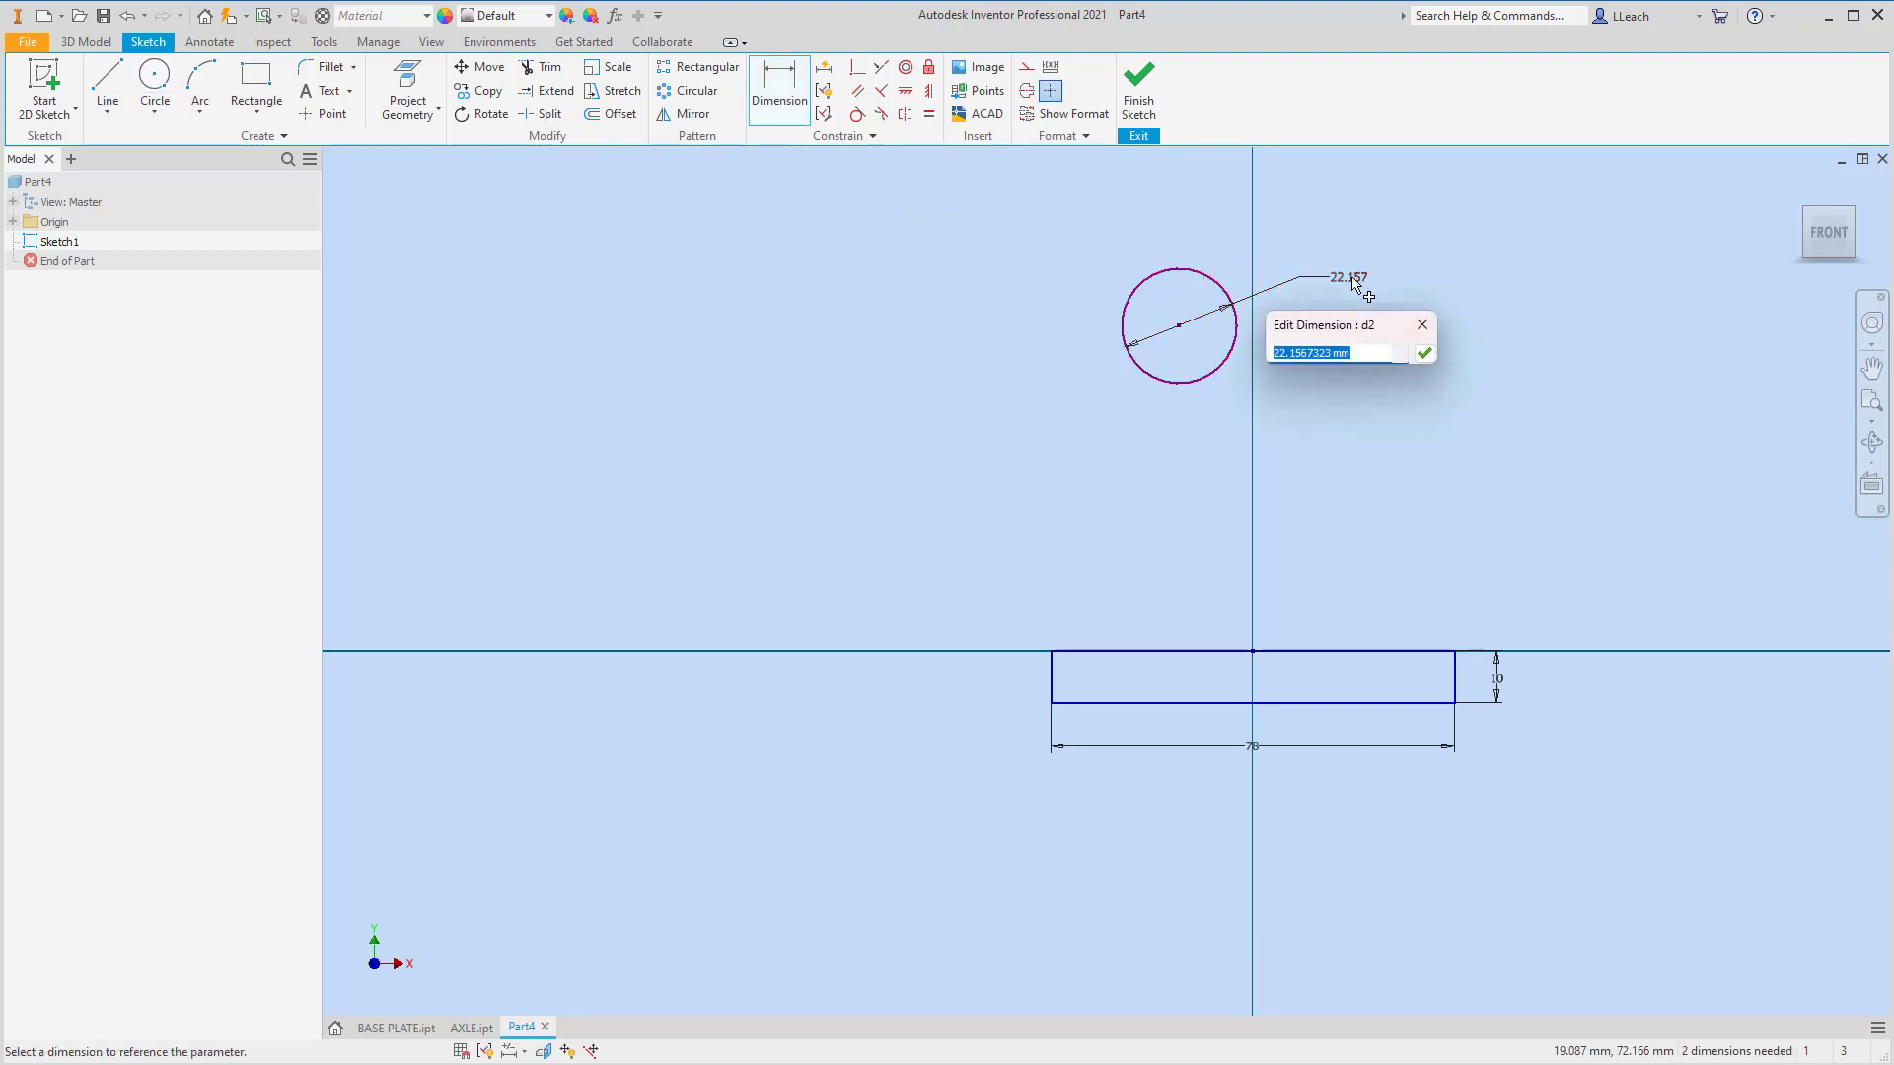
type("20")
key("Return")
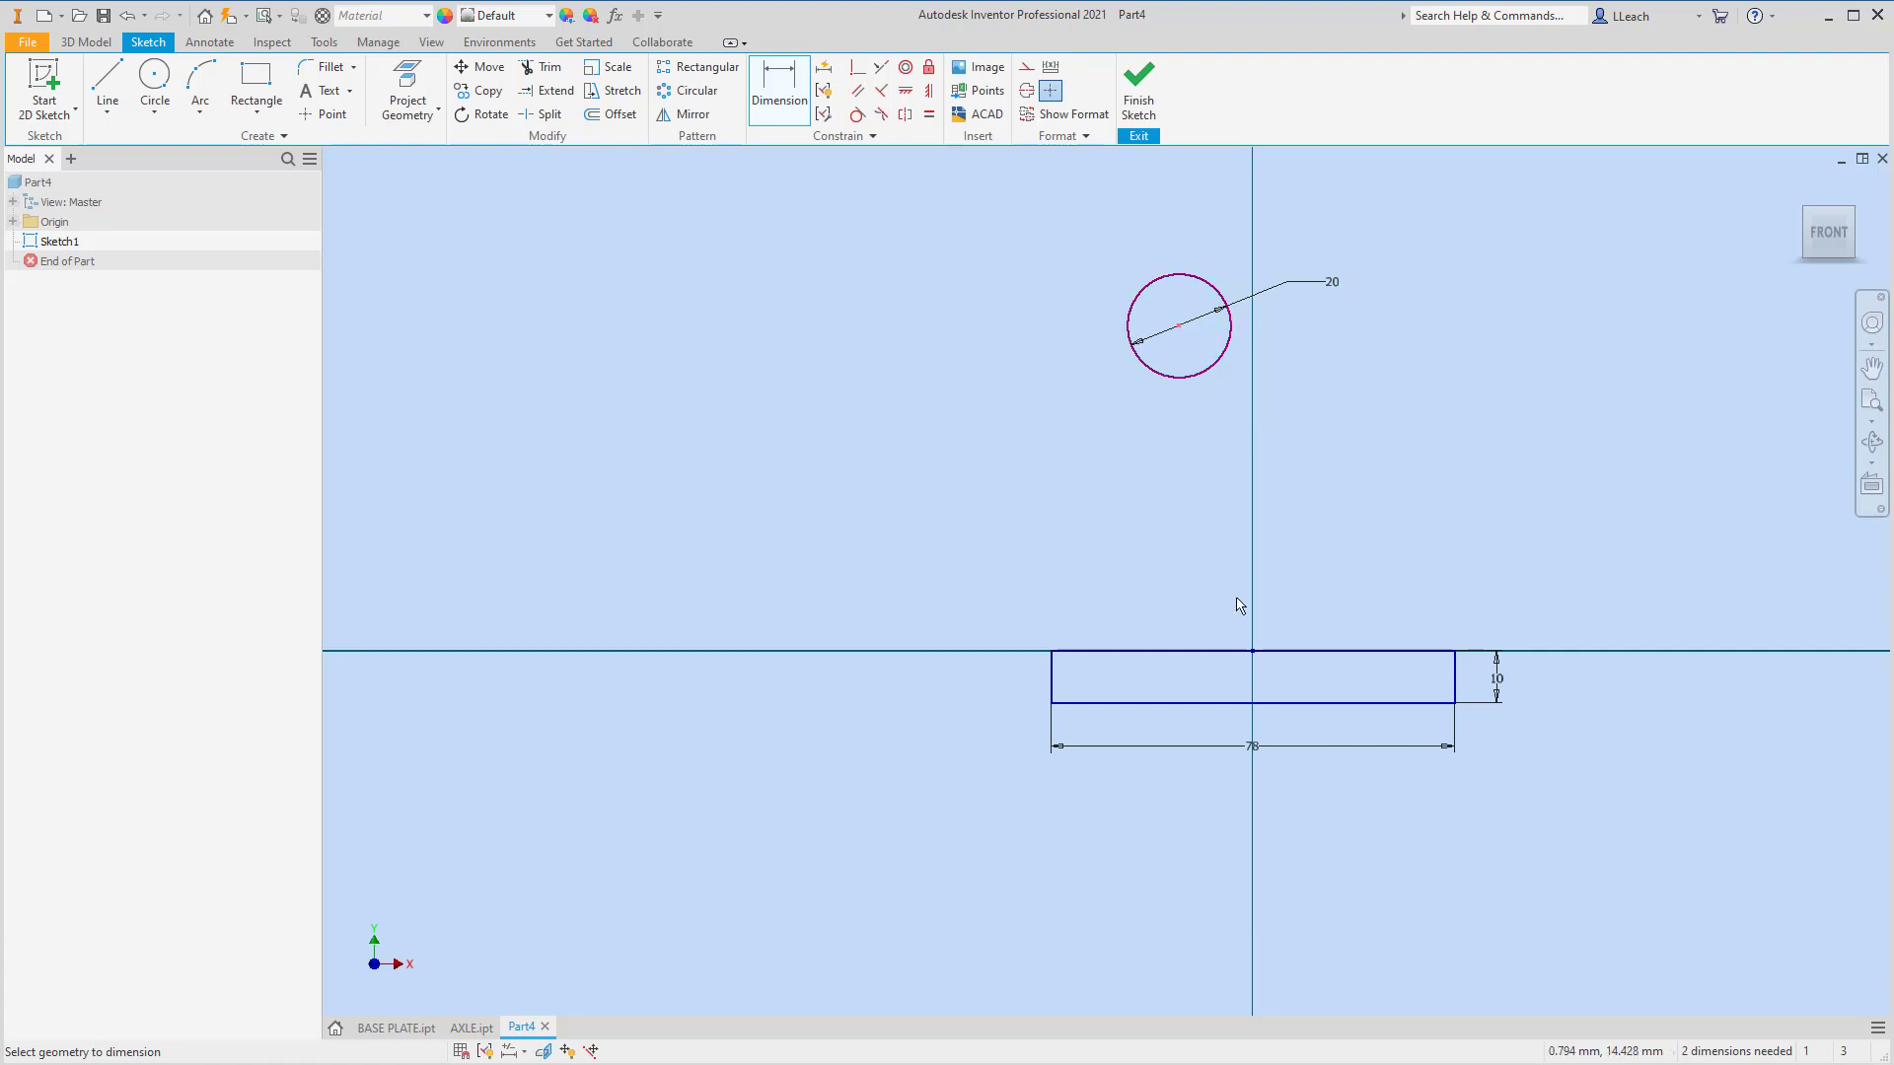
- Dimension the vertical distance from the circle's center to the rectangle's top edge as 48 mm
left_click(1215, 651)
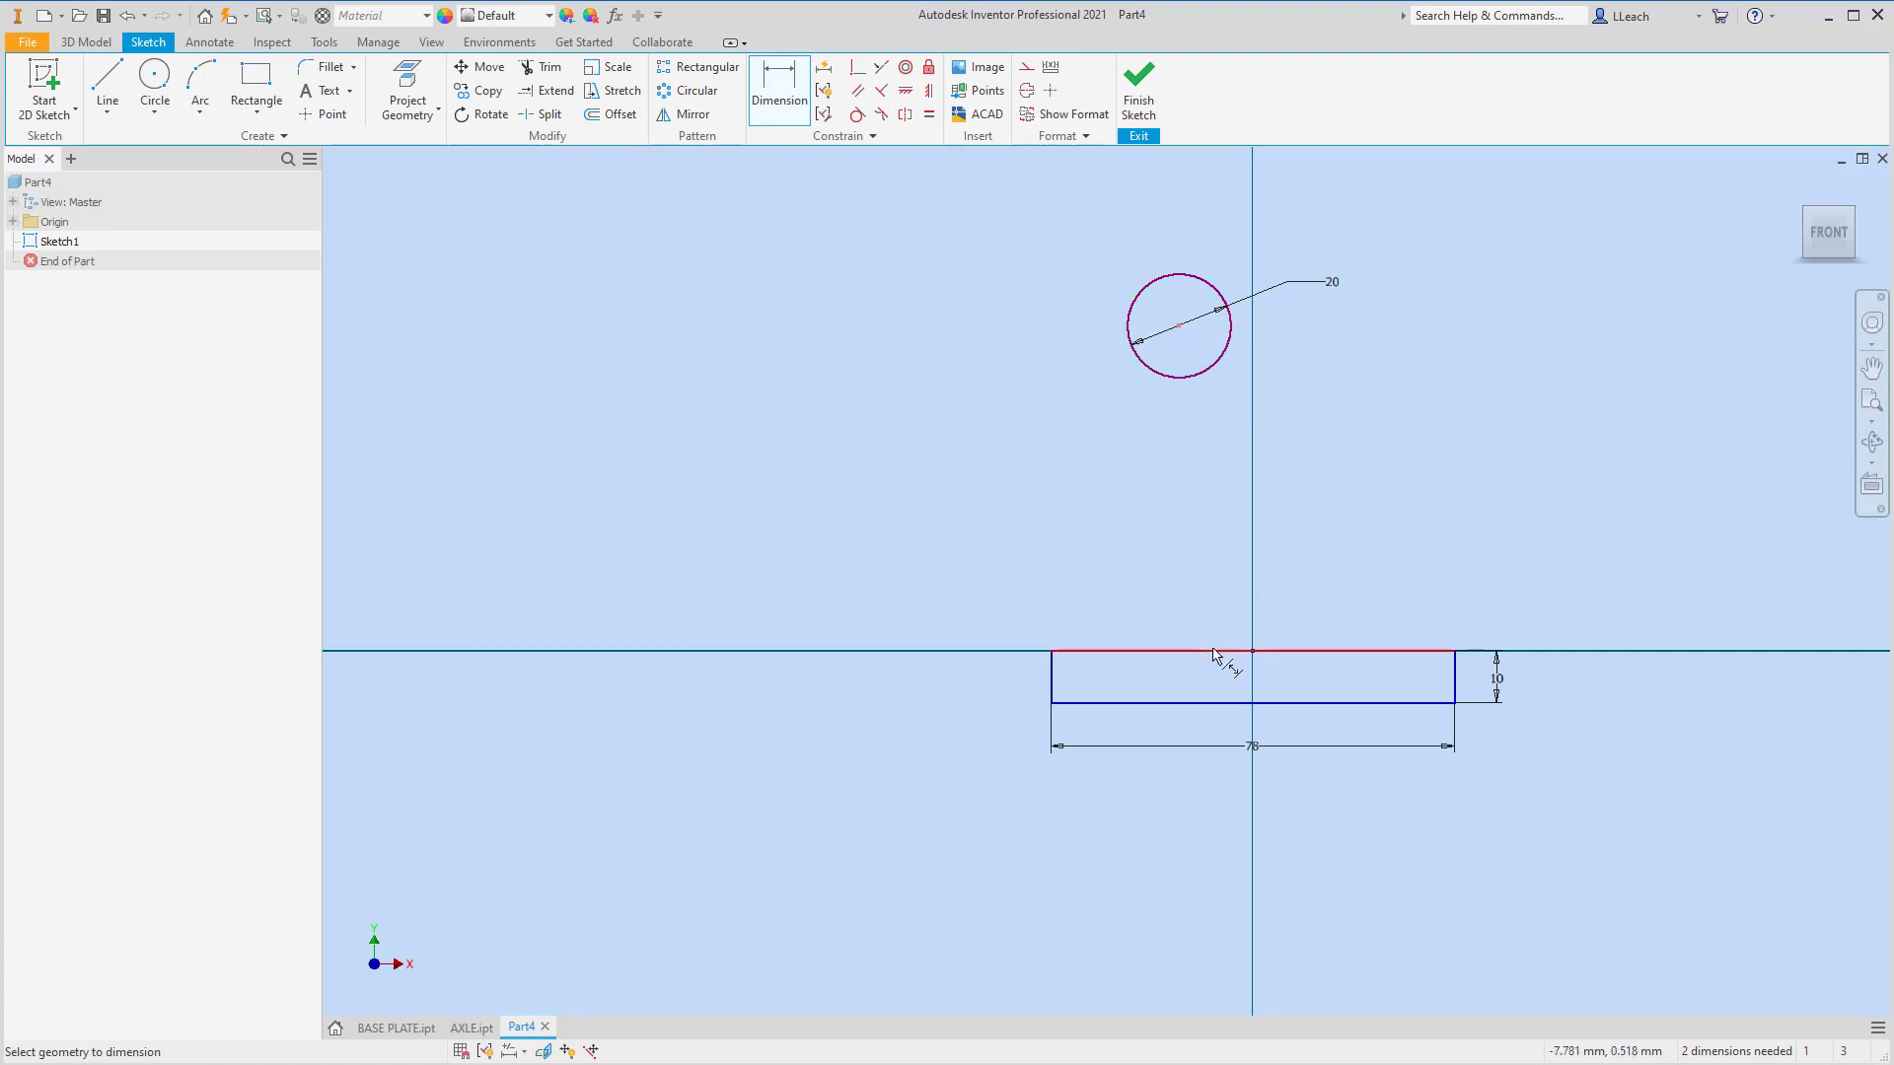
left_click(1021, 511)
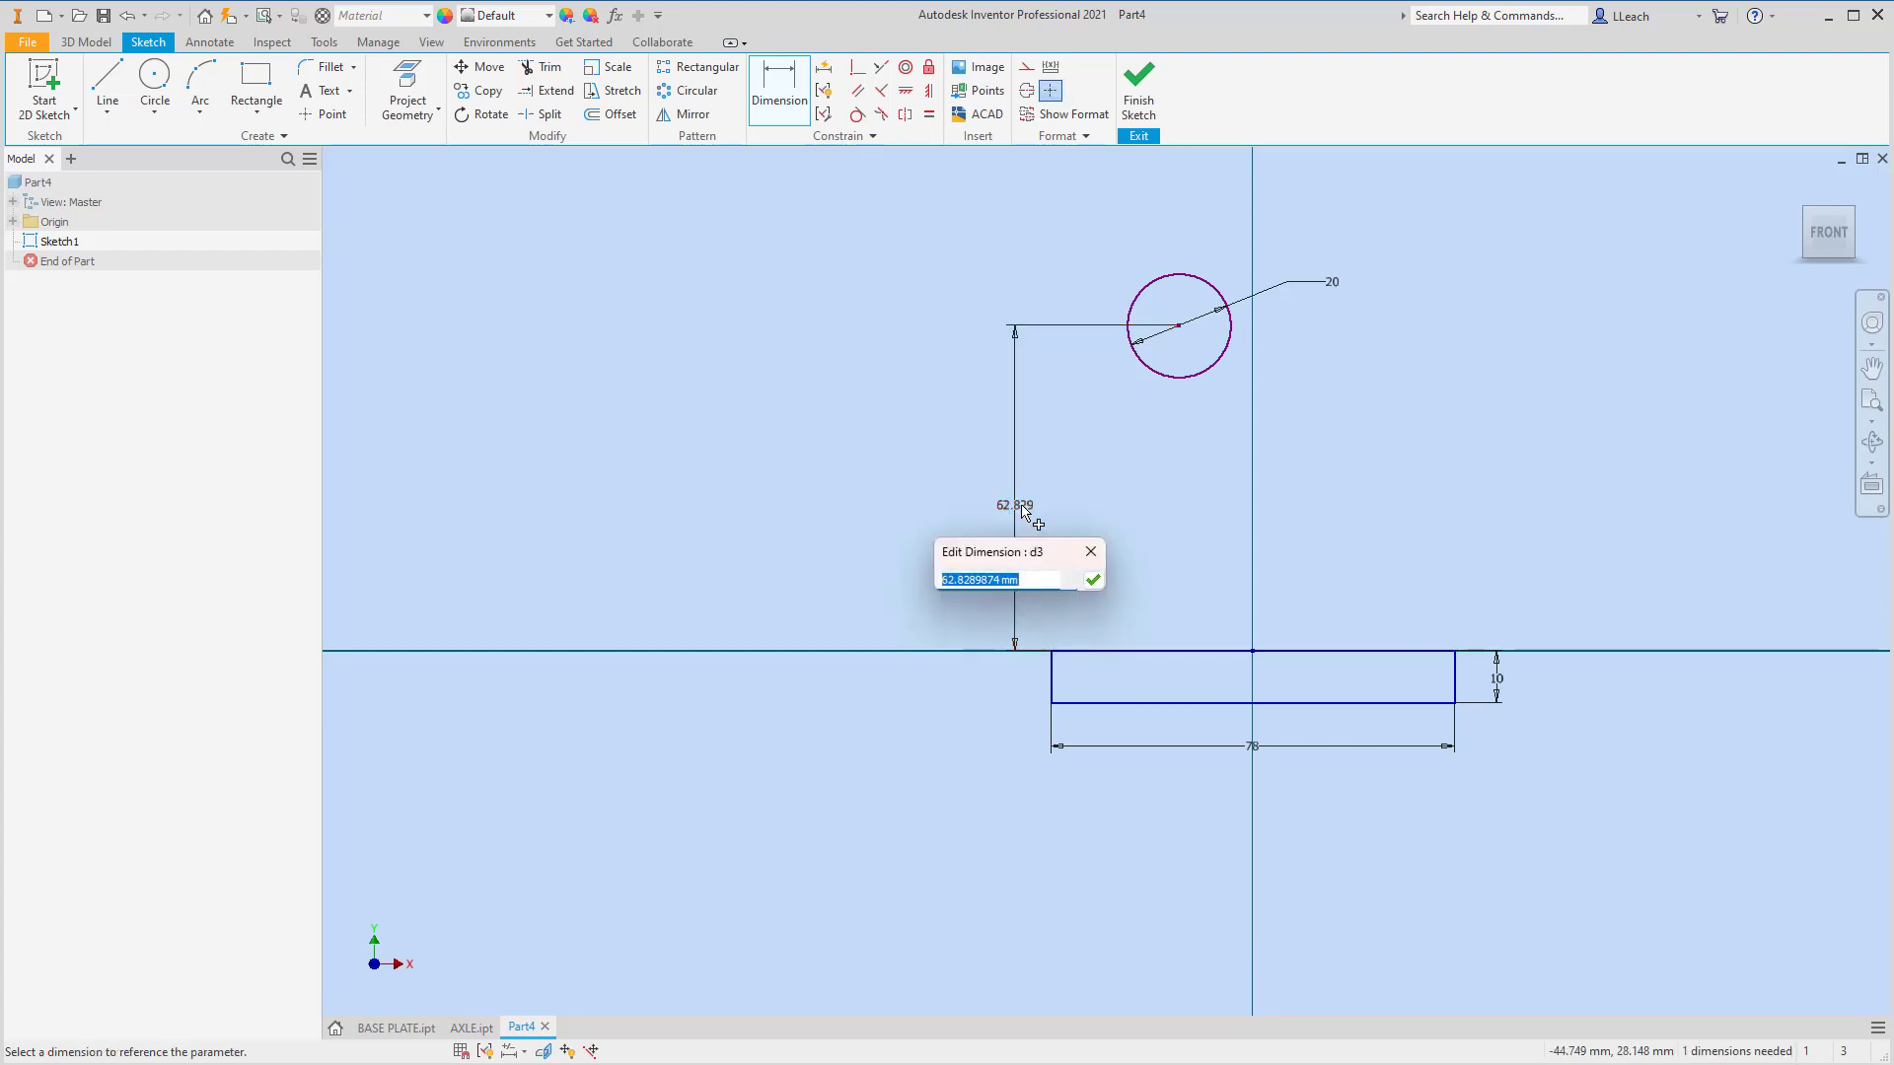
type("48")
key("Return")
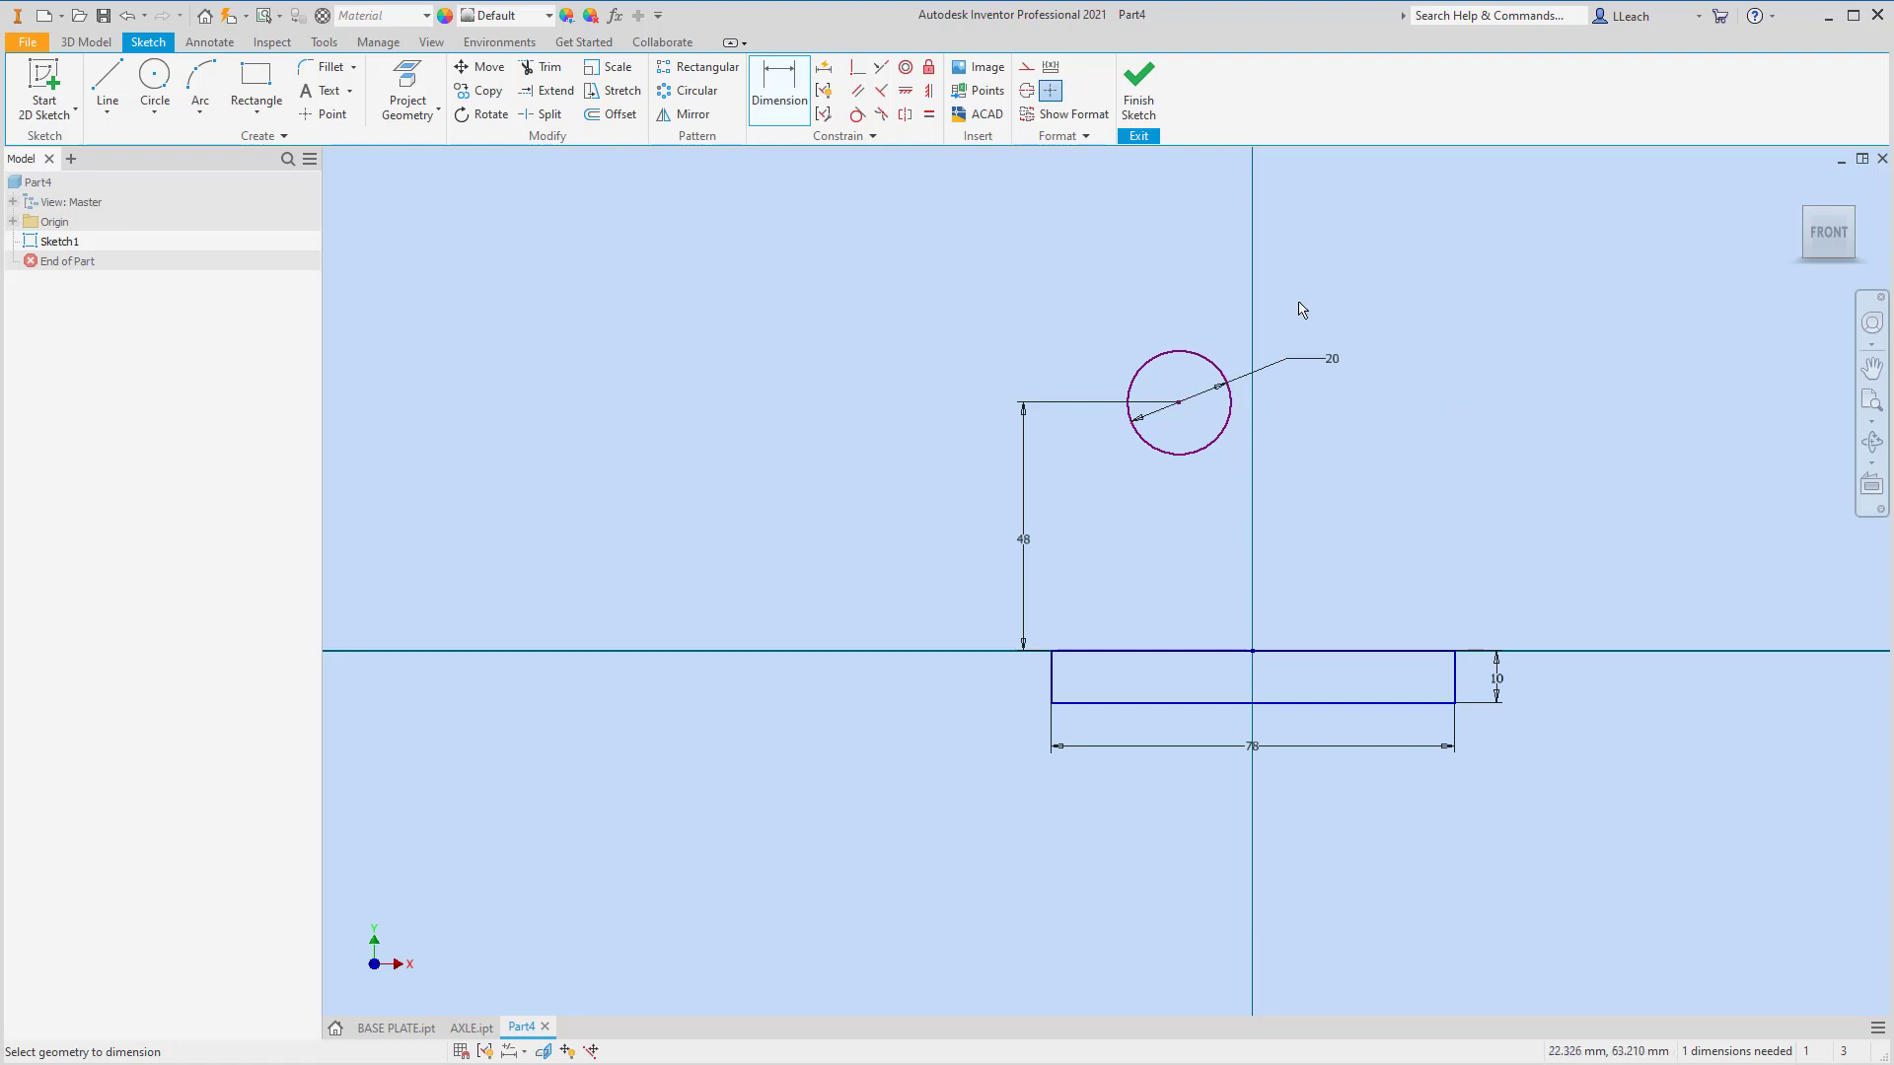
- Constrain the circle's center vertically in line with the midpoint of the rectangle's top edge
left_click(928, 95)
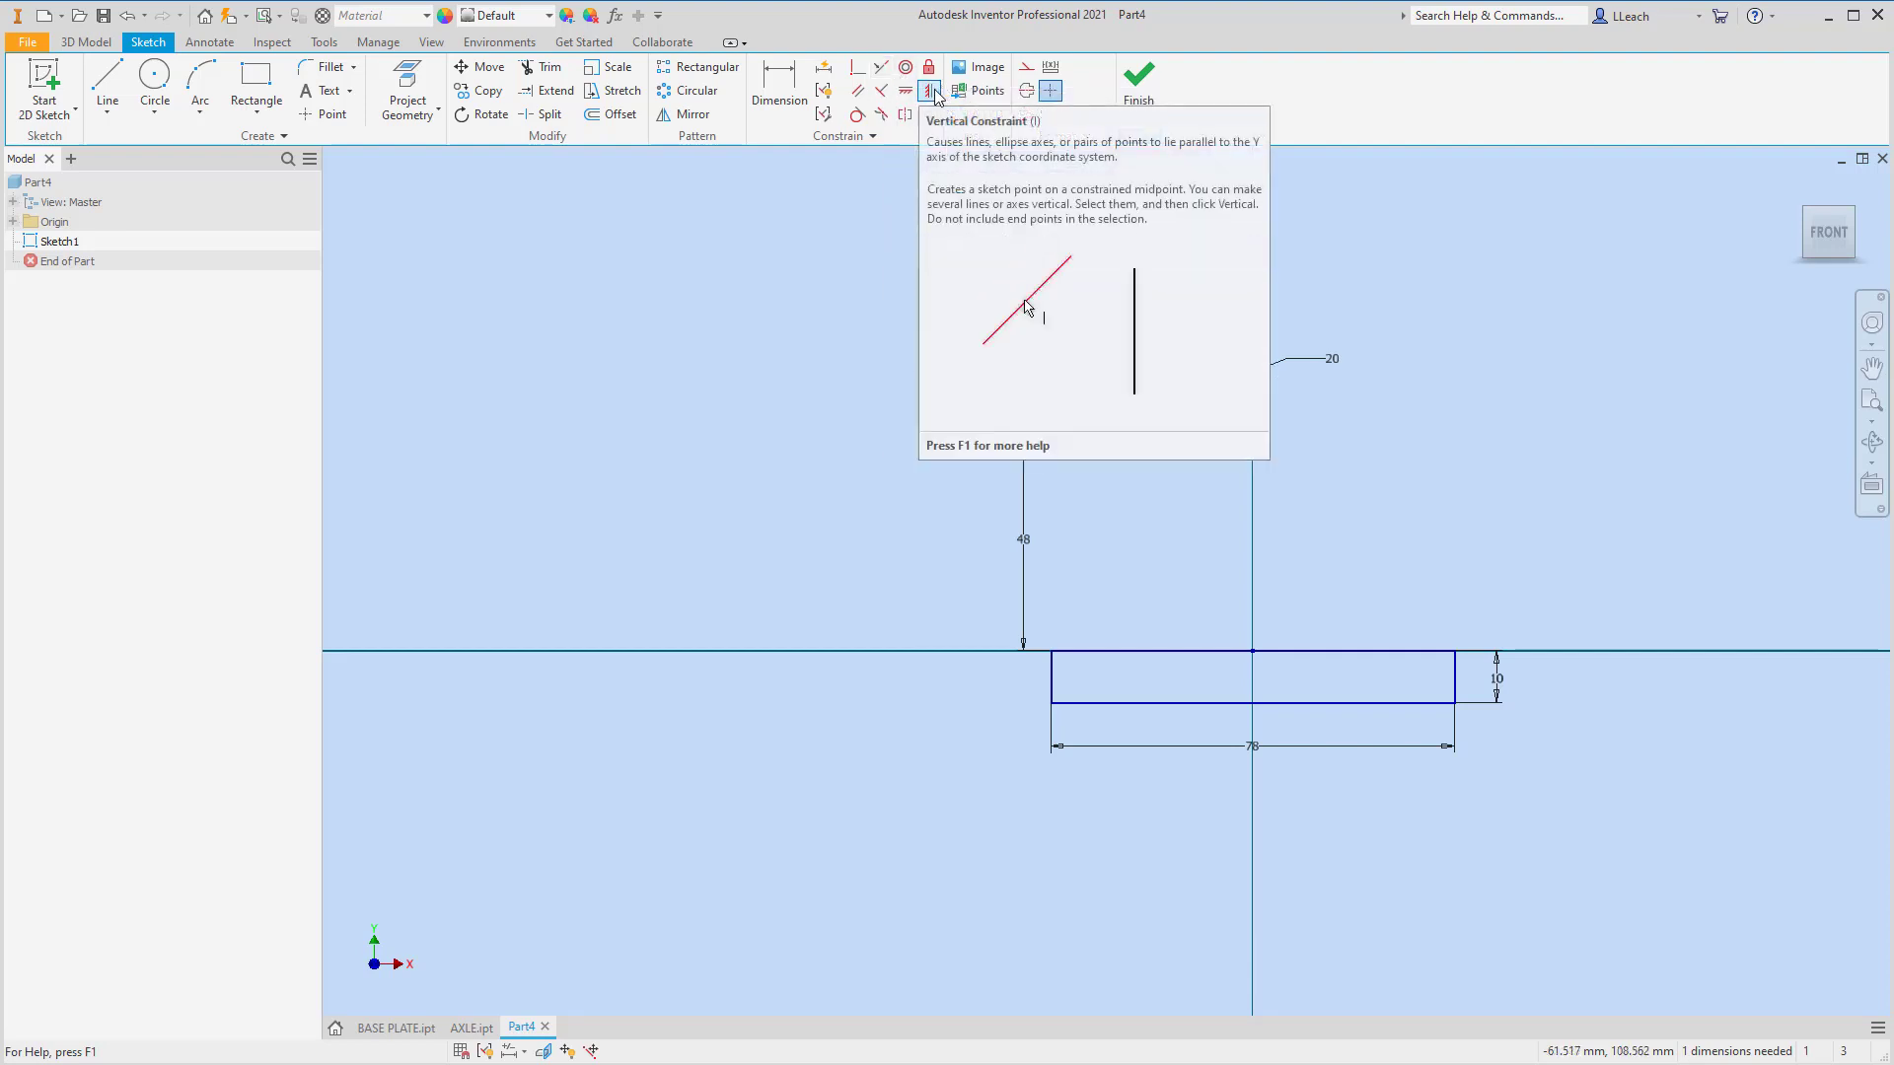
left_click(932, 91)
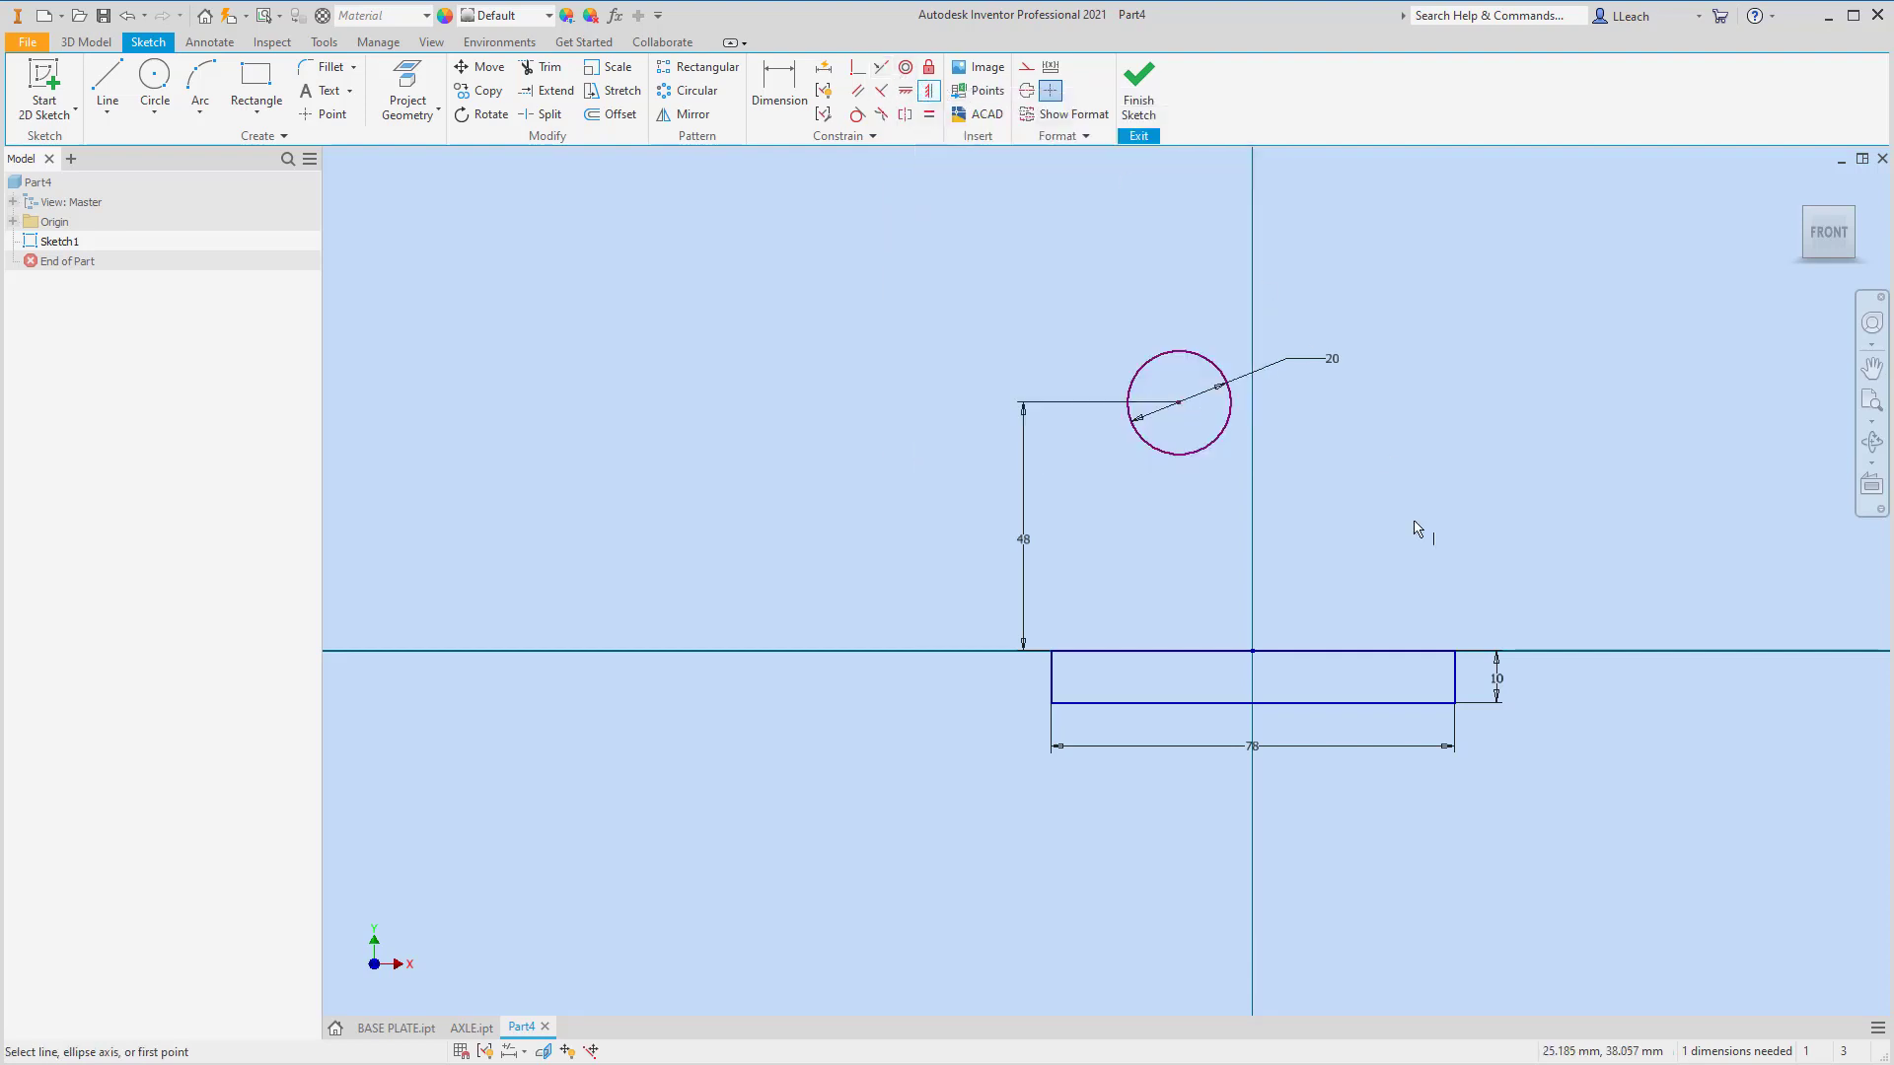
left_click(1254, 652)
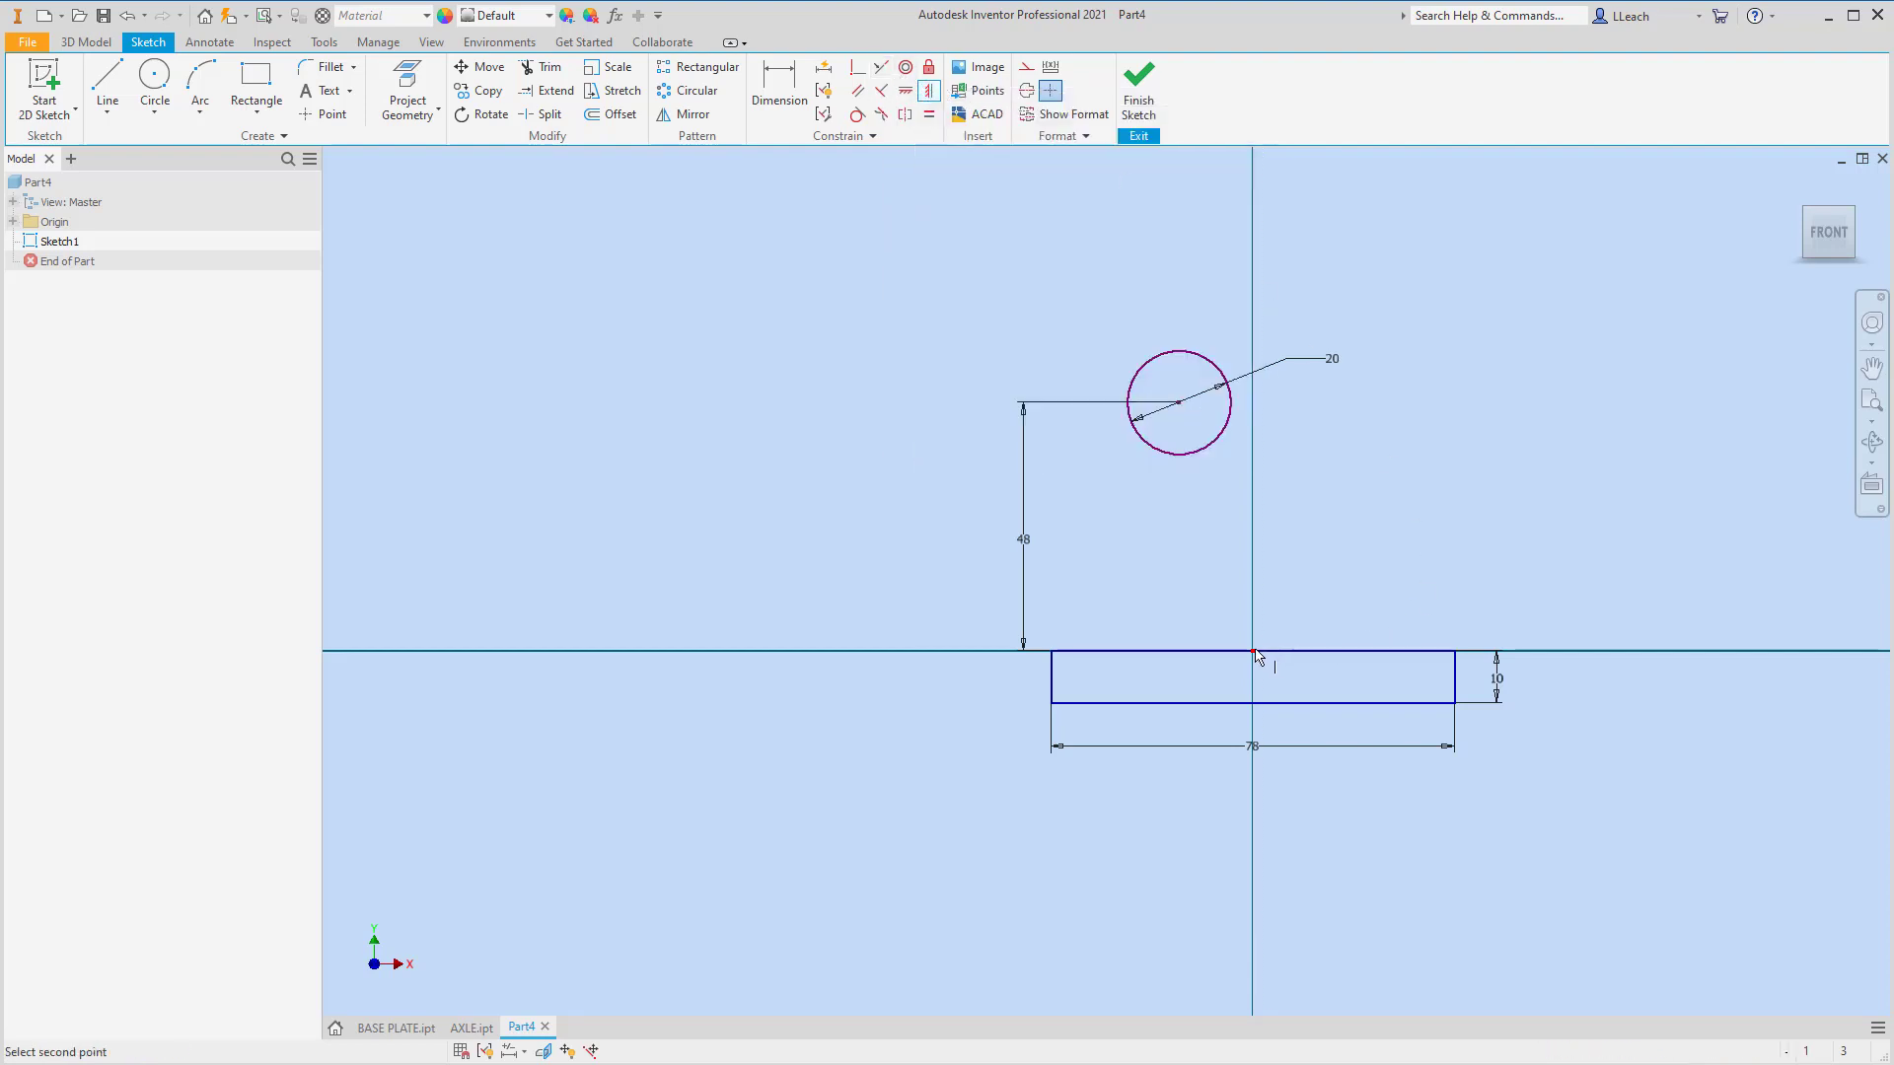
left_click(1181, 403)
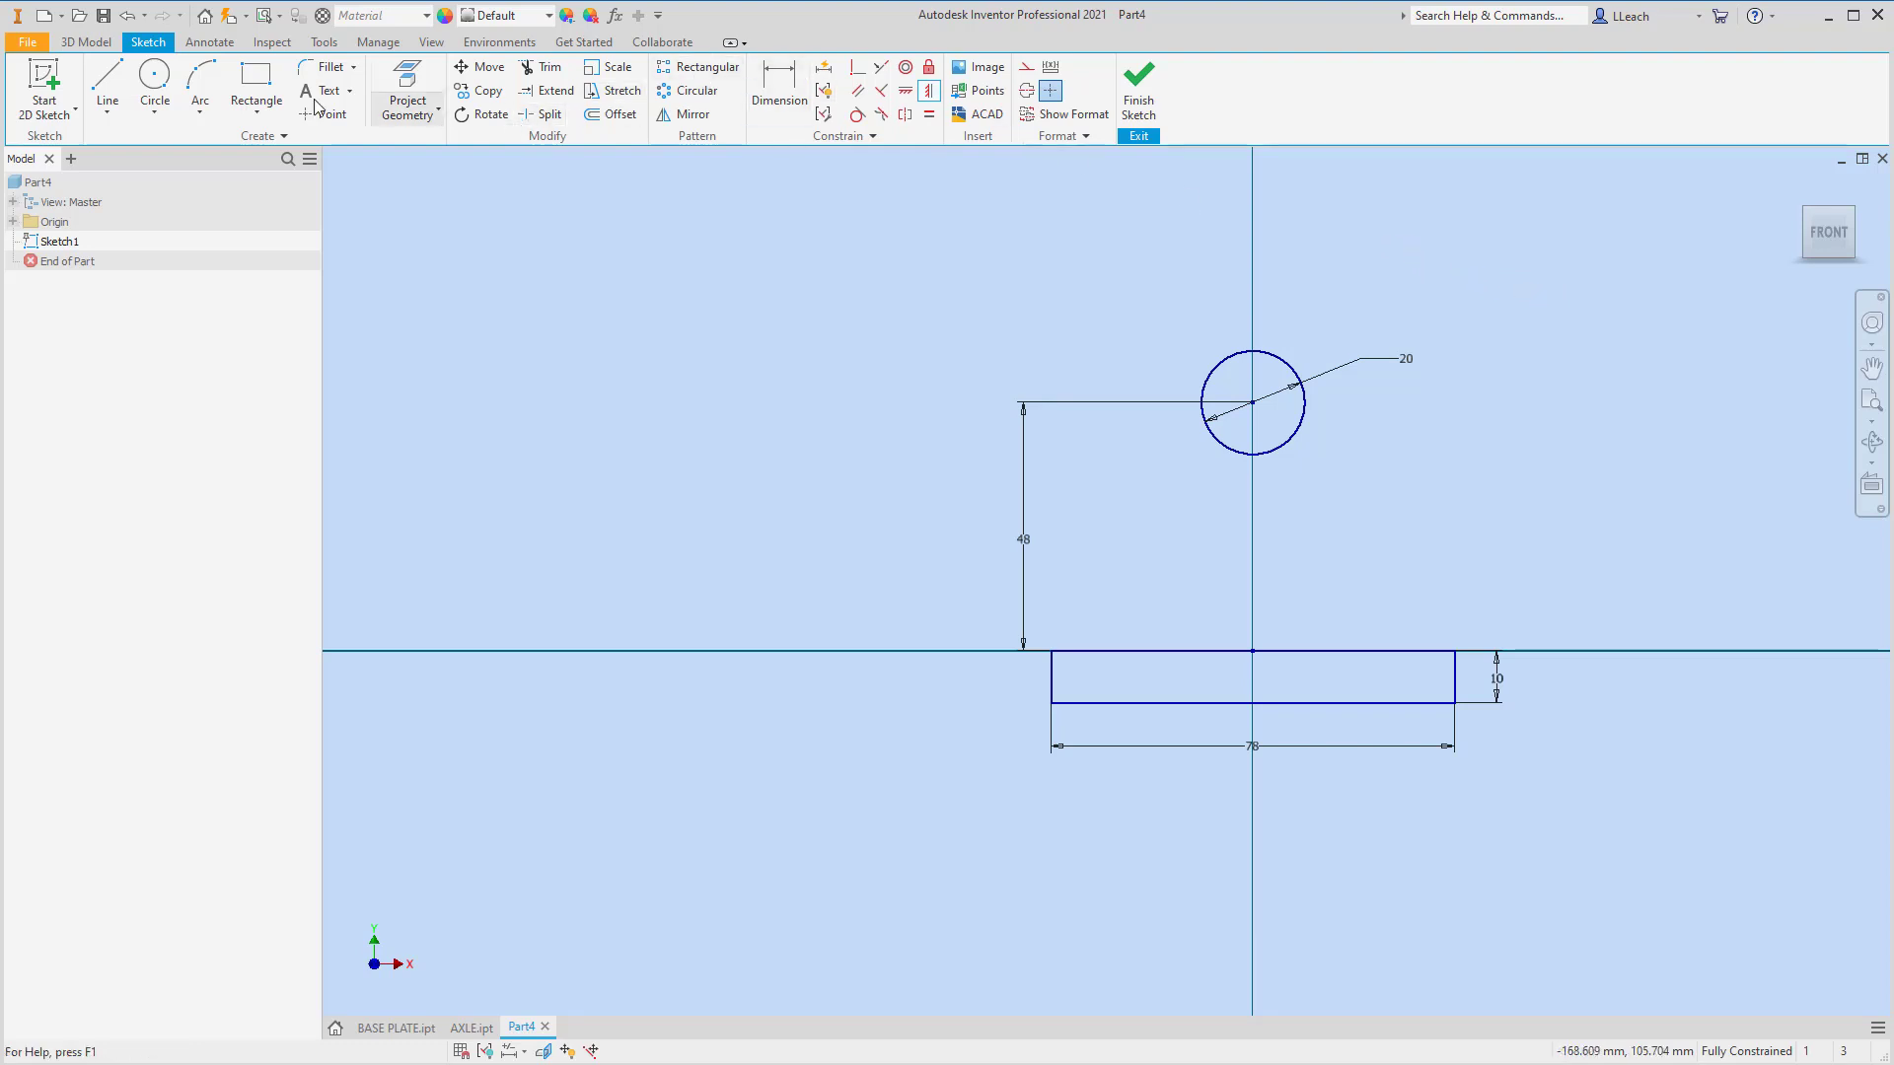
- Sketch a second circle about 37 mm in diameter, concentric with the 20 mm circle
left_click(158, 116)
left_click(177, 145)
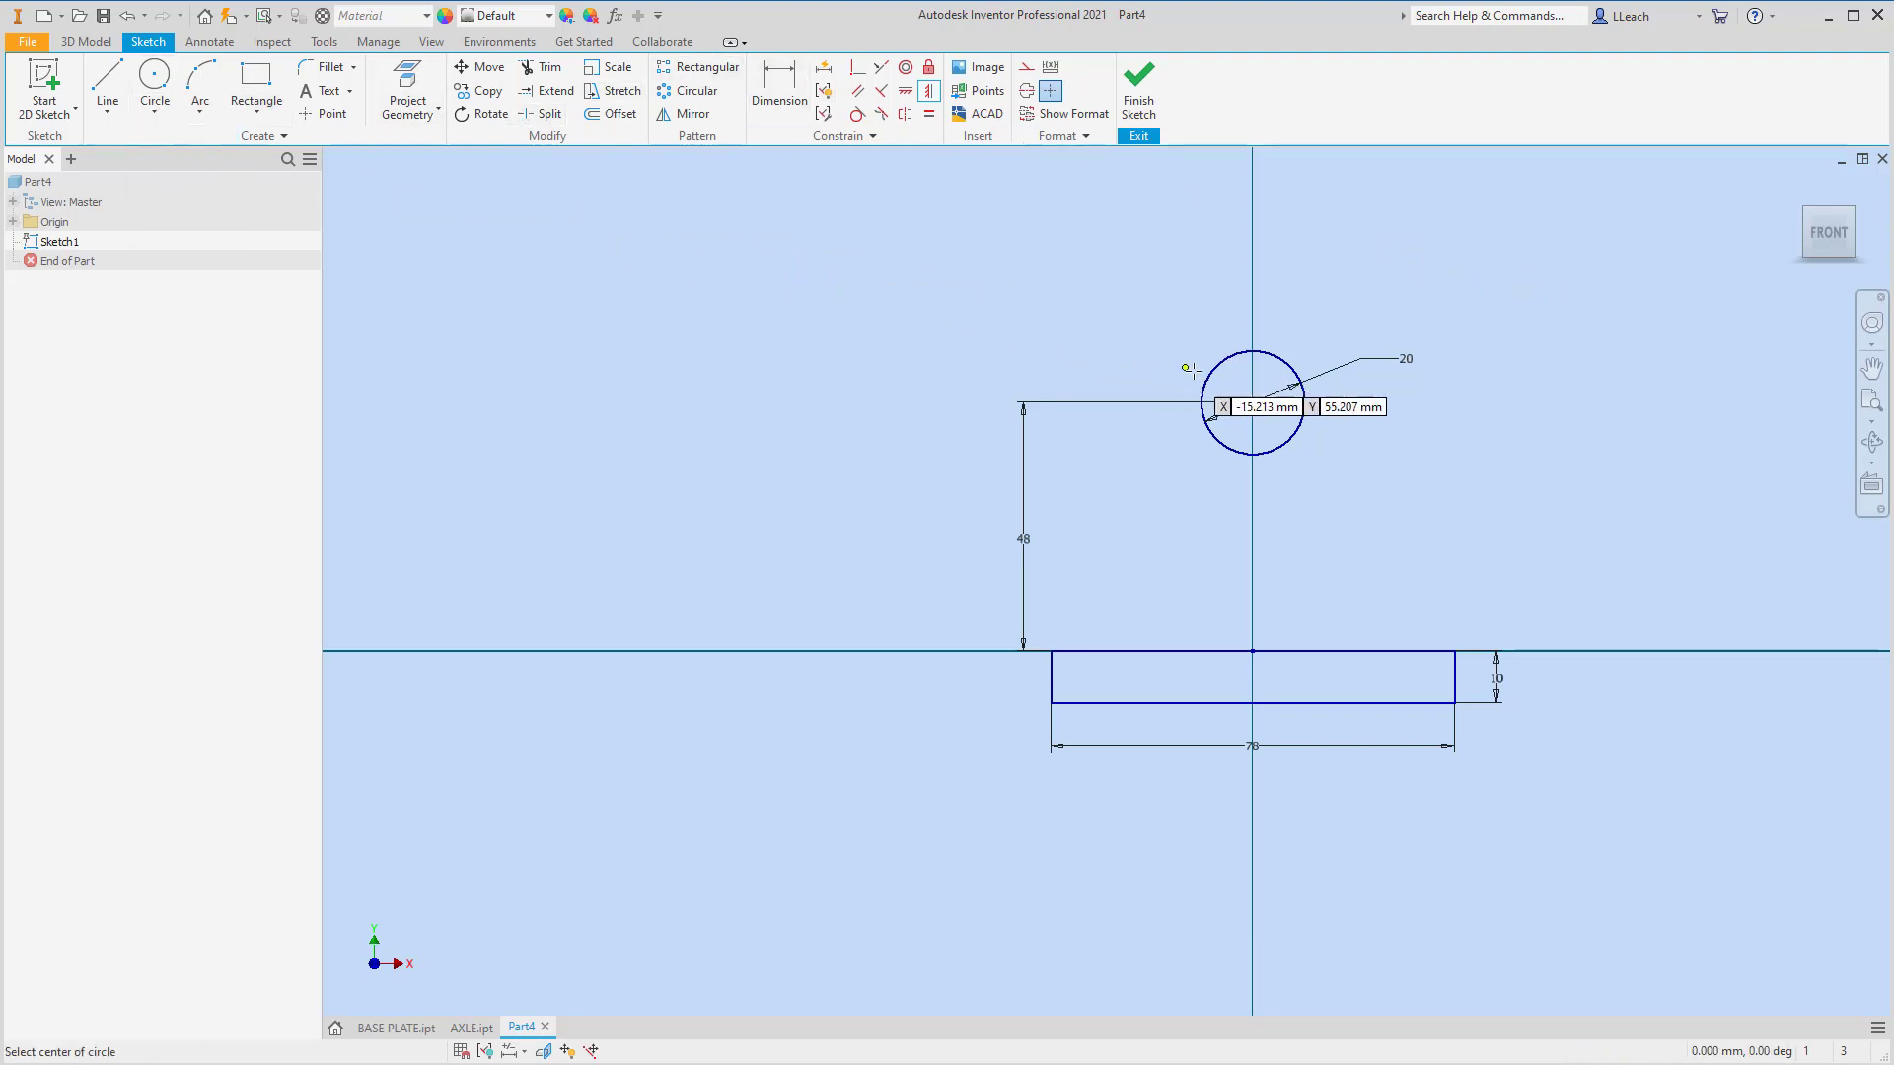
left_click(1253, 401)
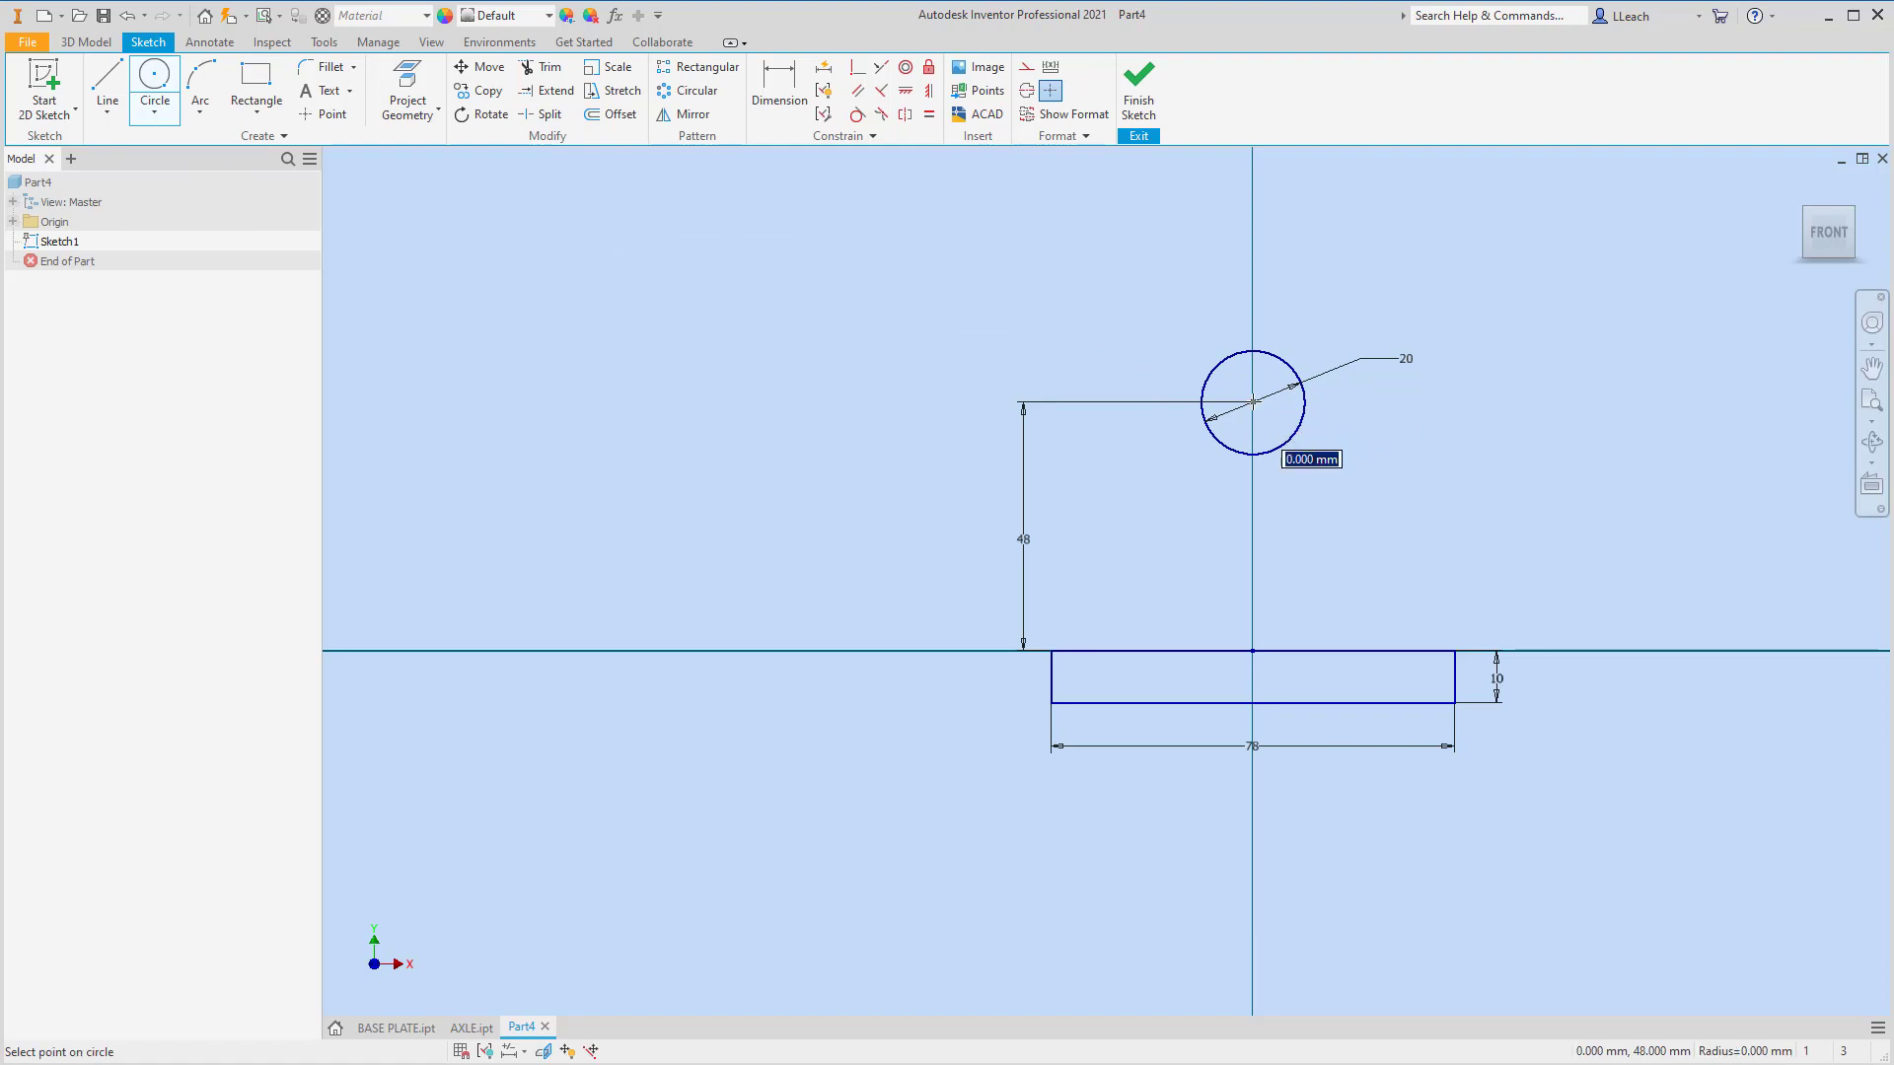
left_click(1337, 447)
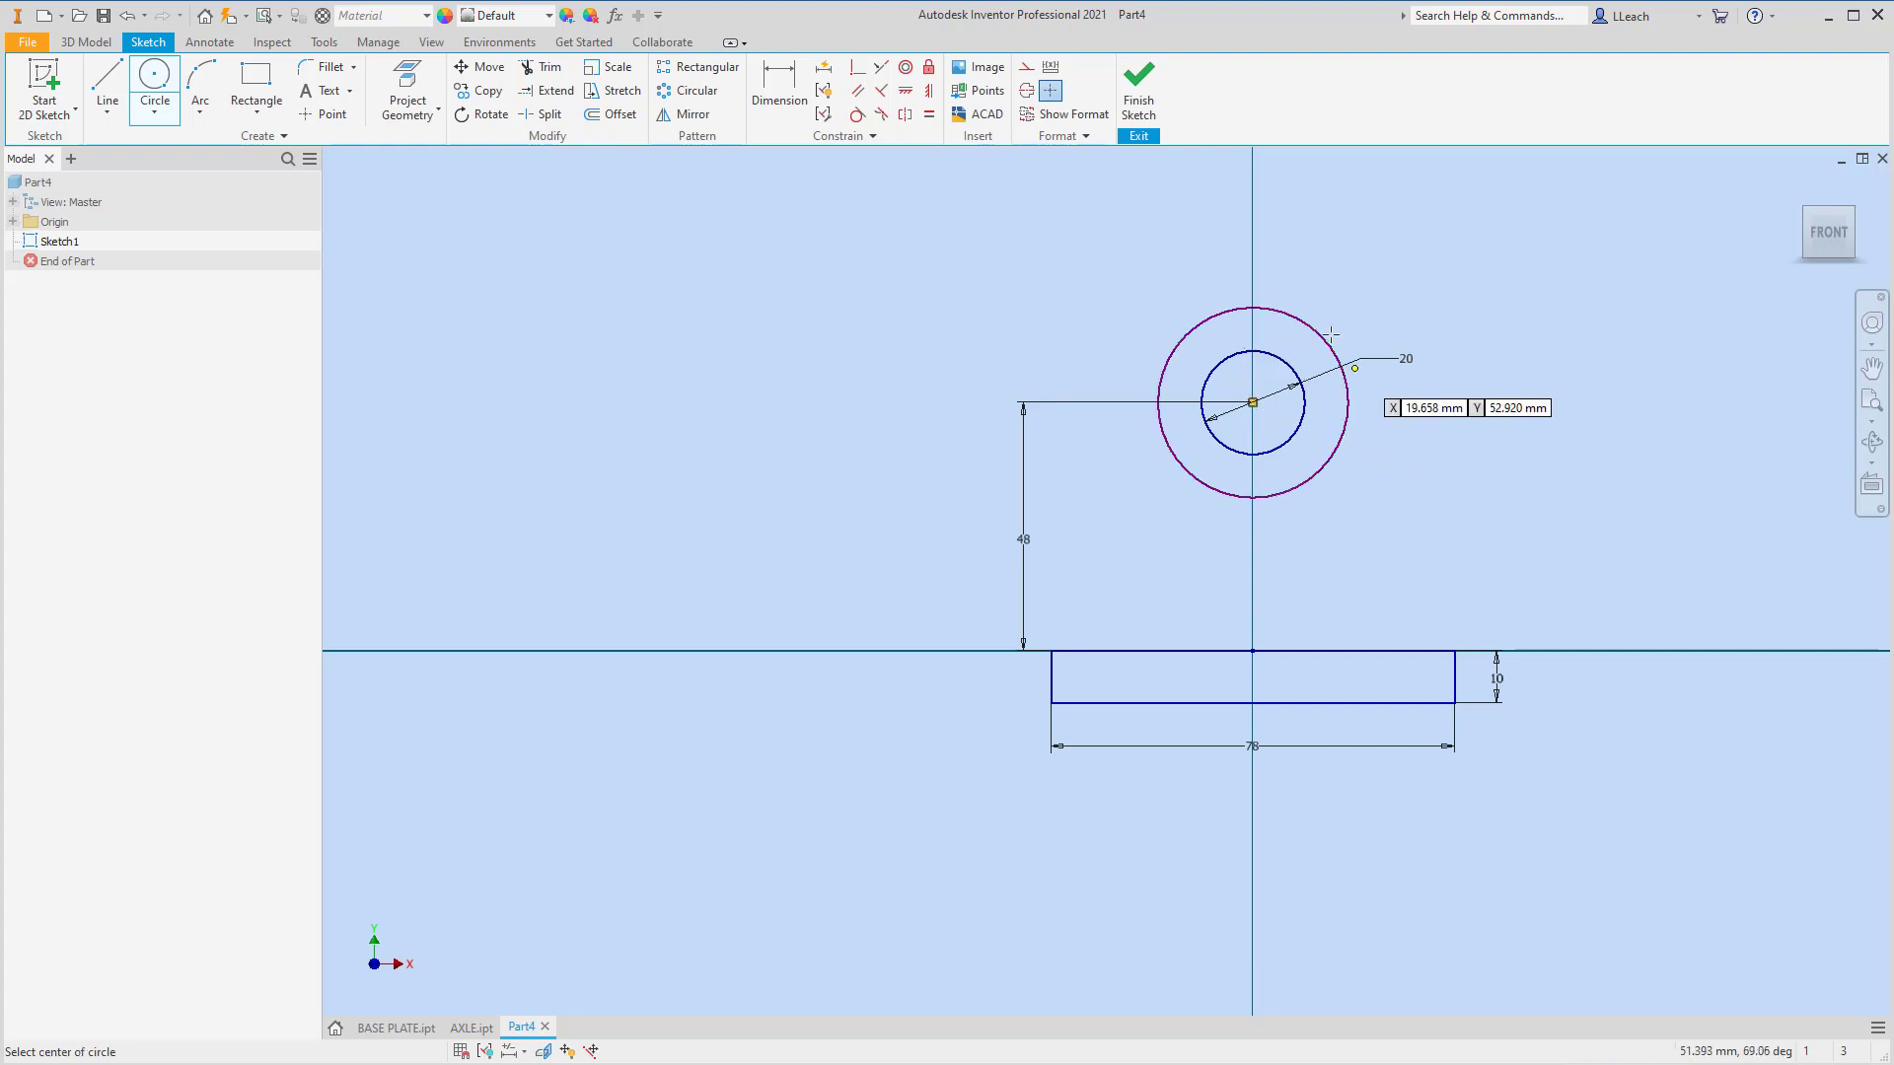
- Dimension the outer circle by radius instead of diameter and set the radius to 20 mm
left_click(784, 107)
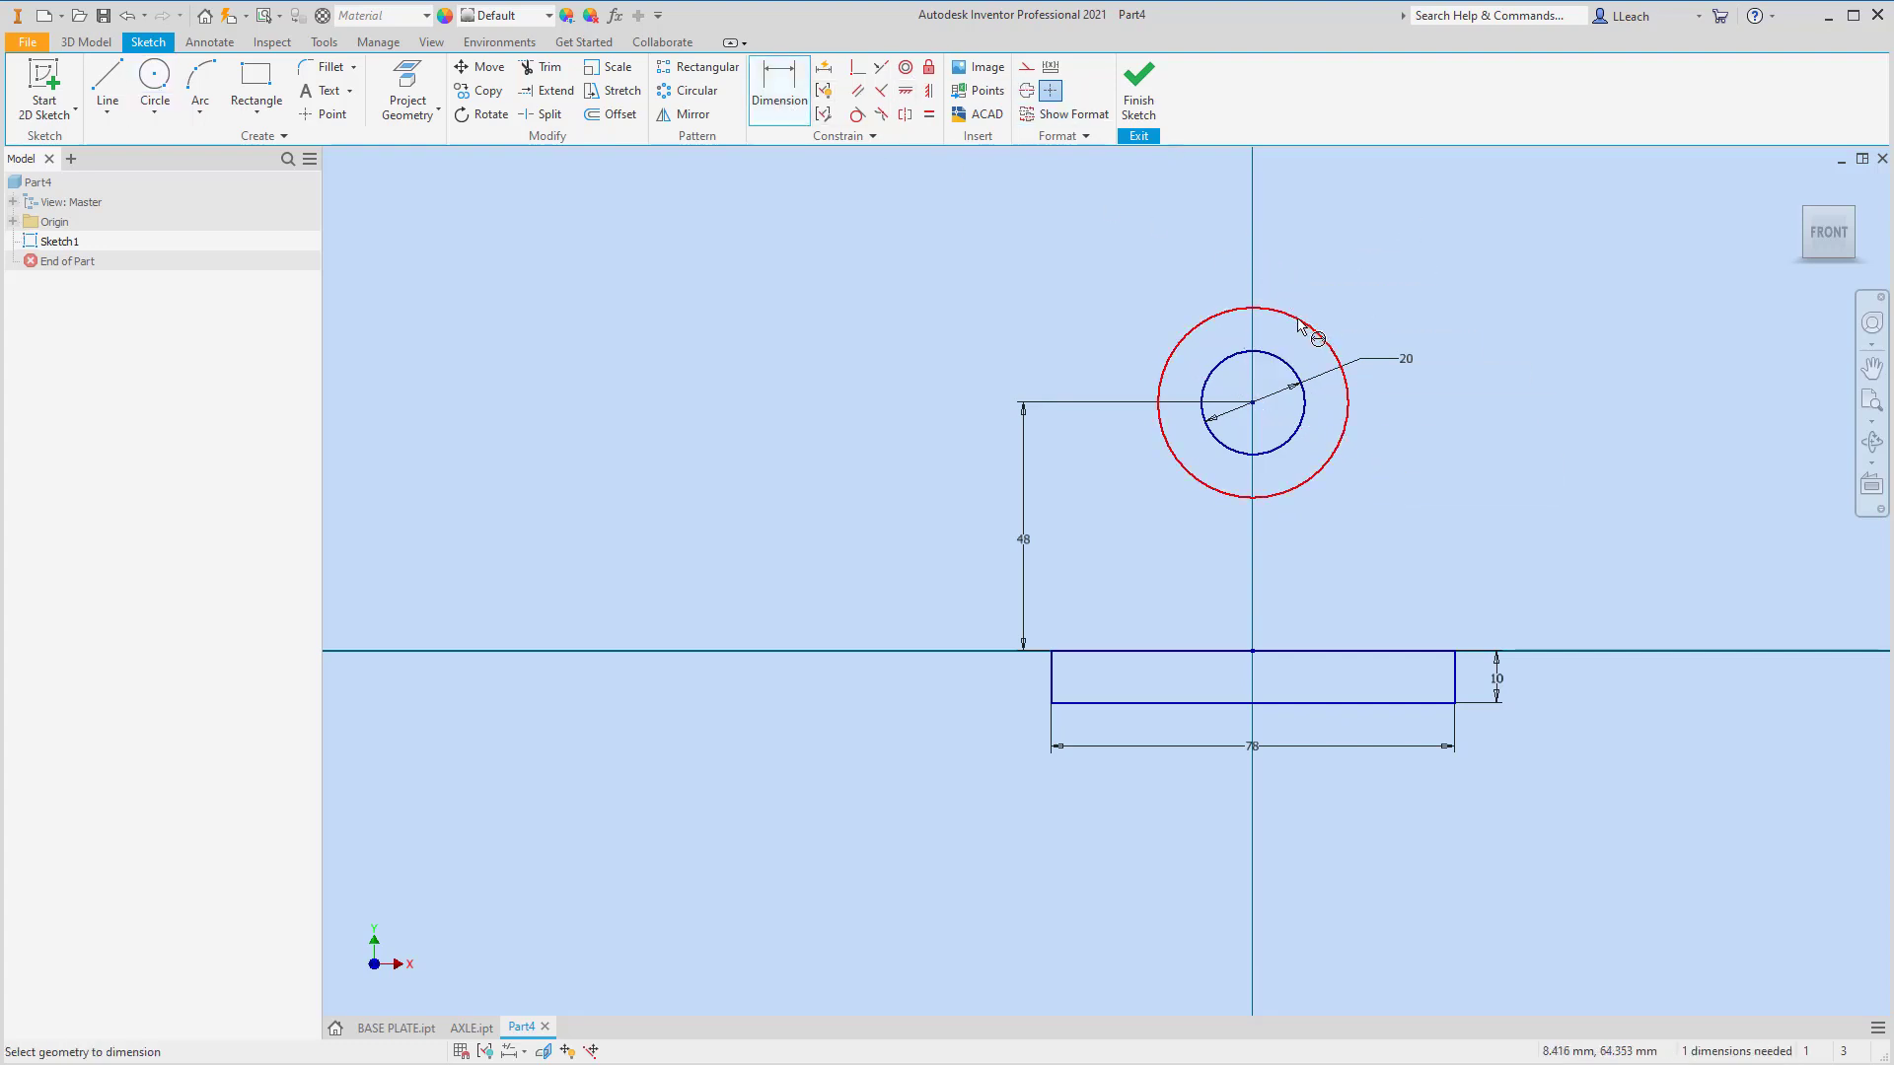
left_click(1310, 328)
right_click(1369, 265)
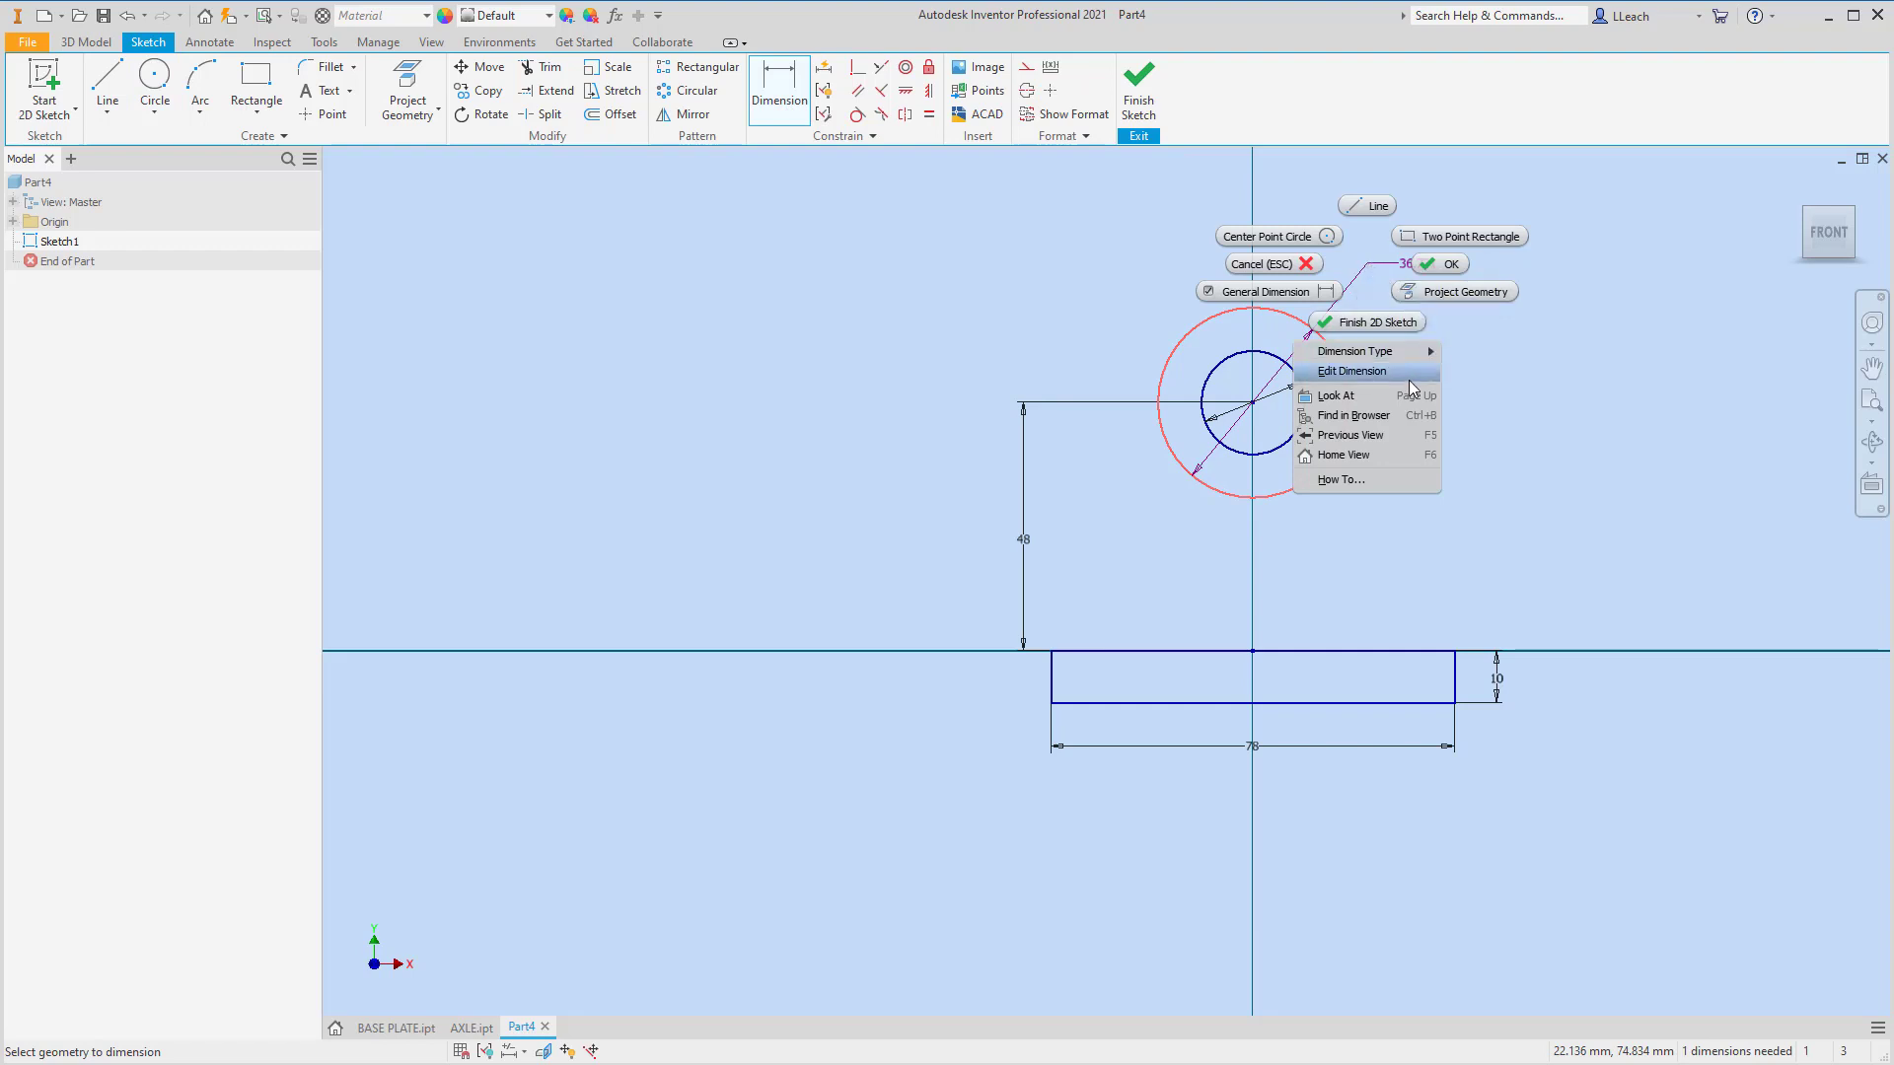
mouse_move(1401, 356)
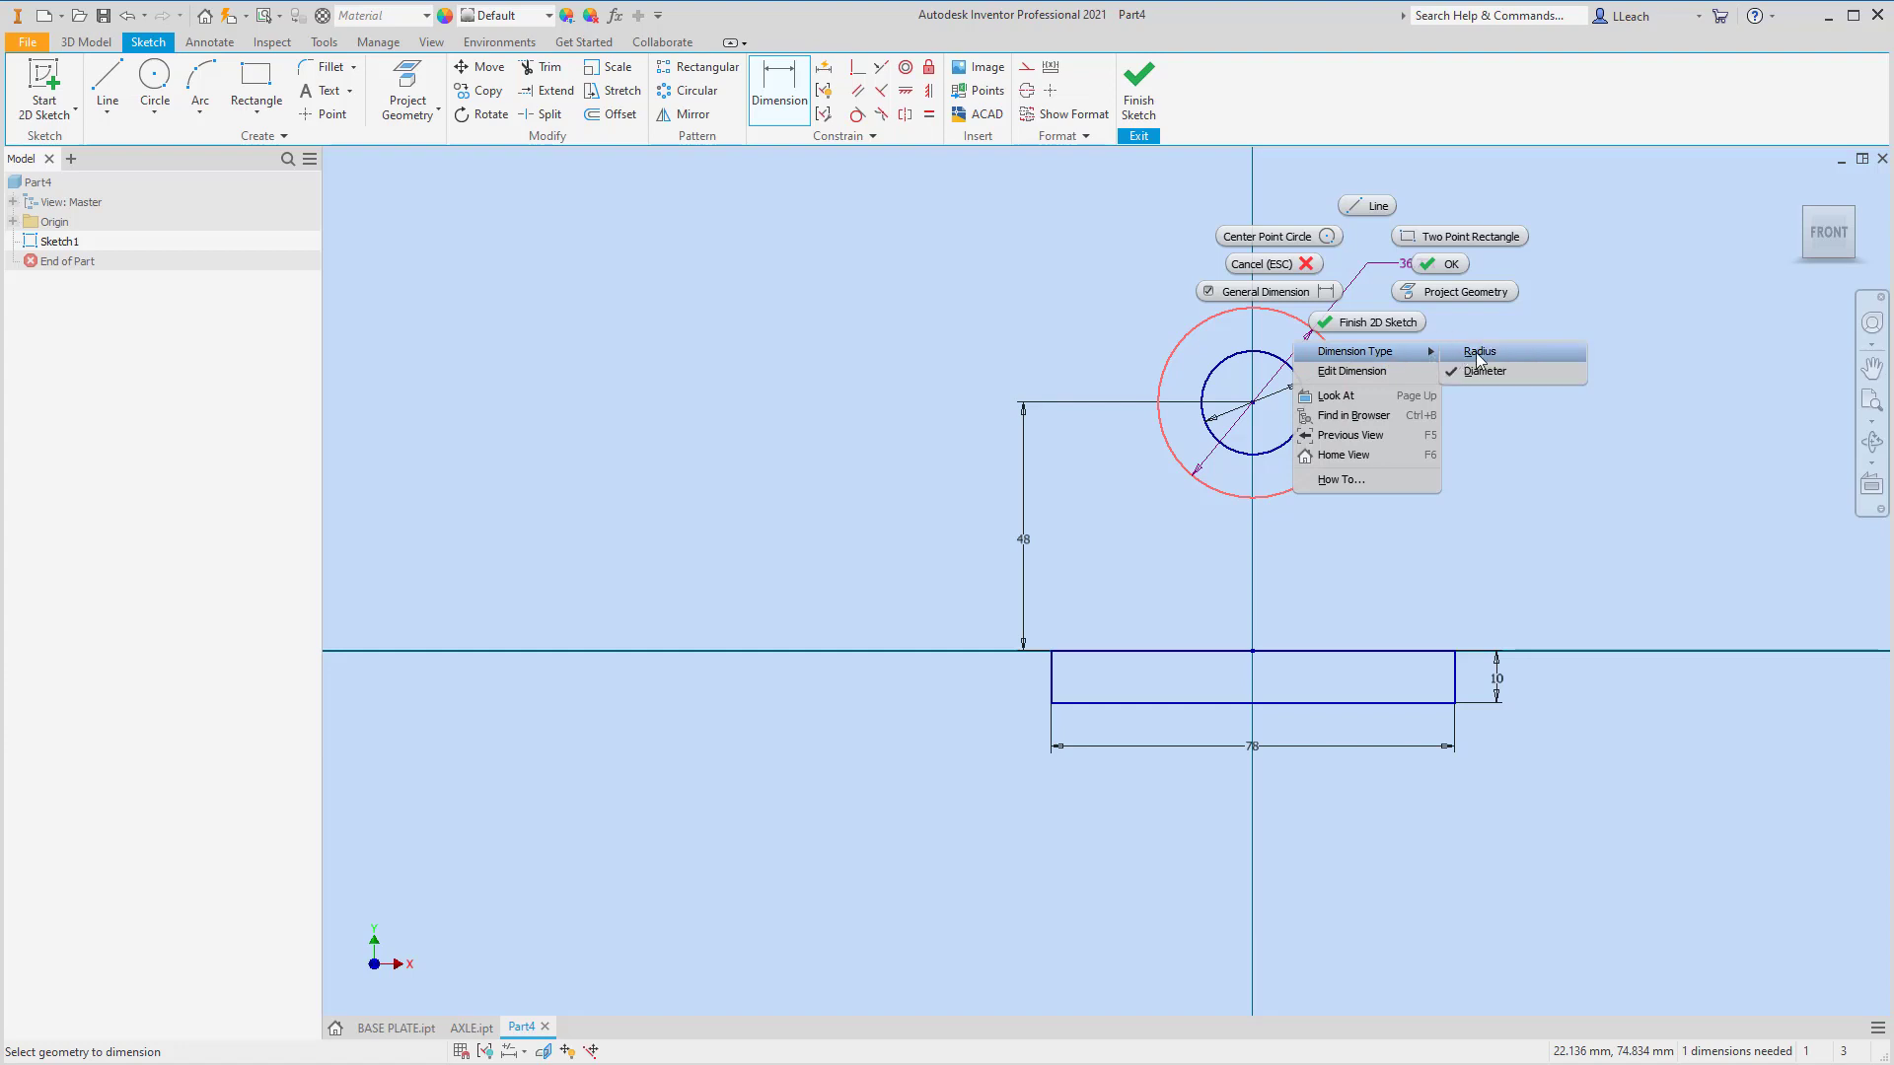
left_click(1479, 352)
left_click(1448, 290)
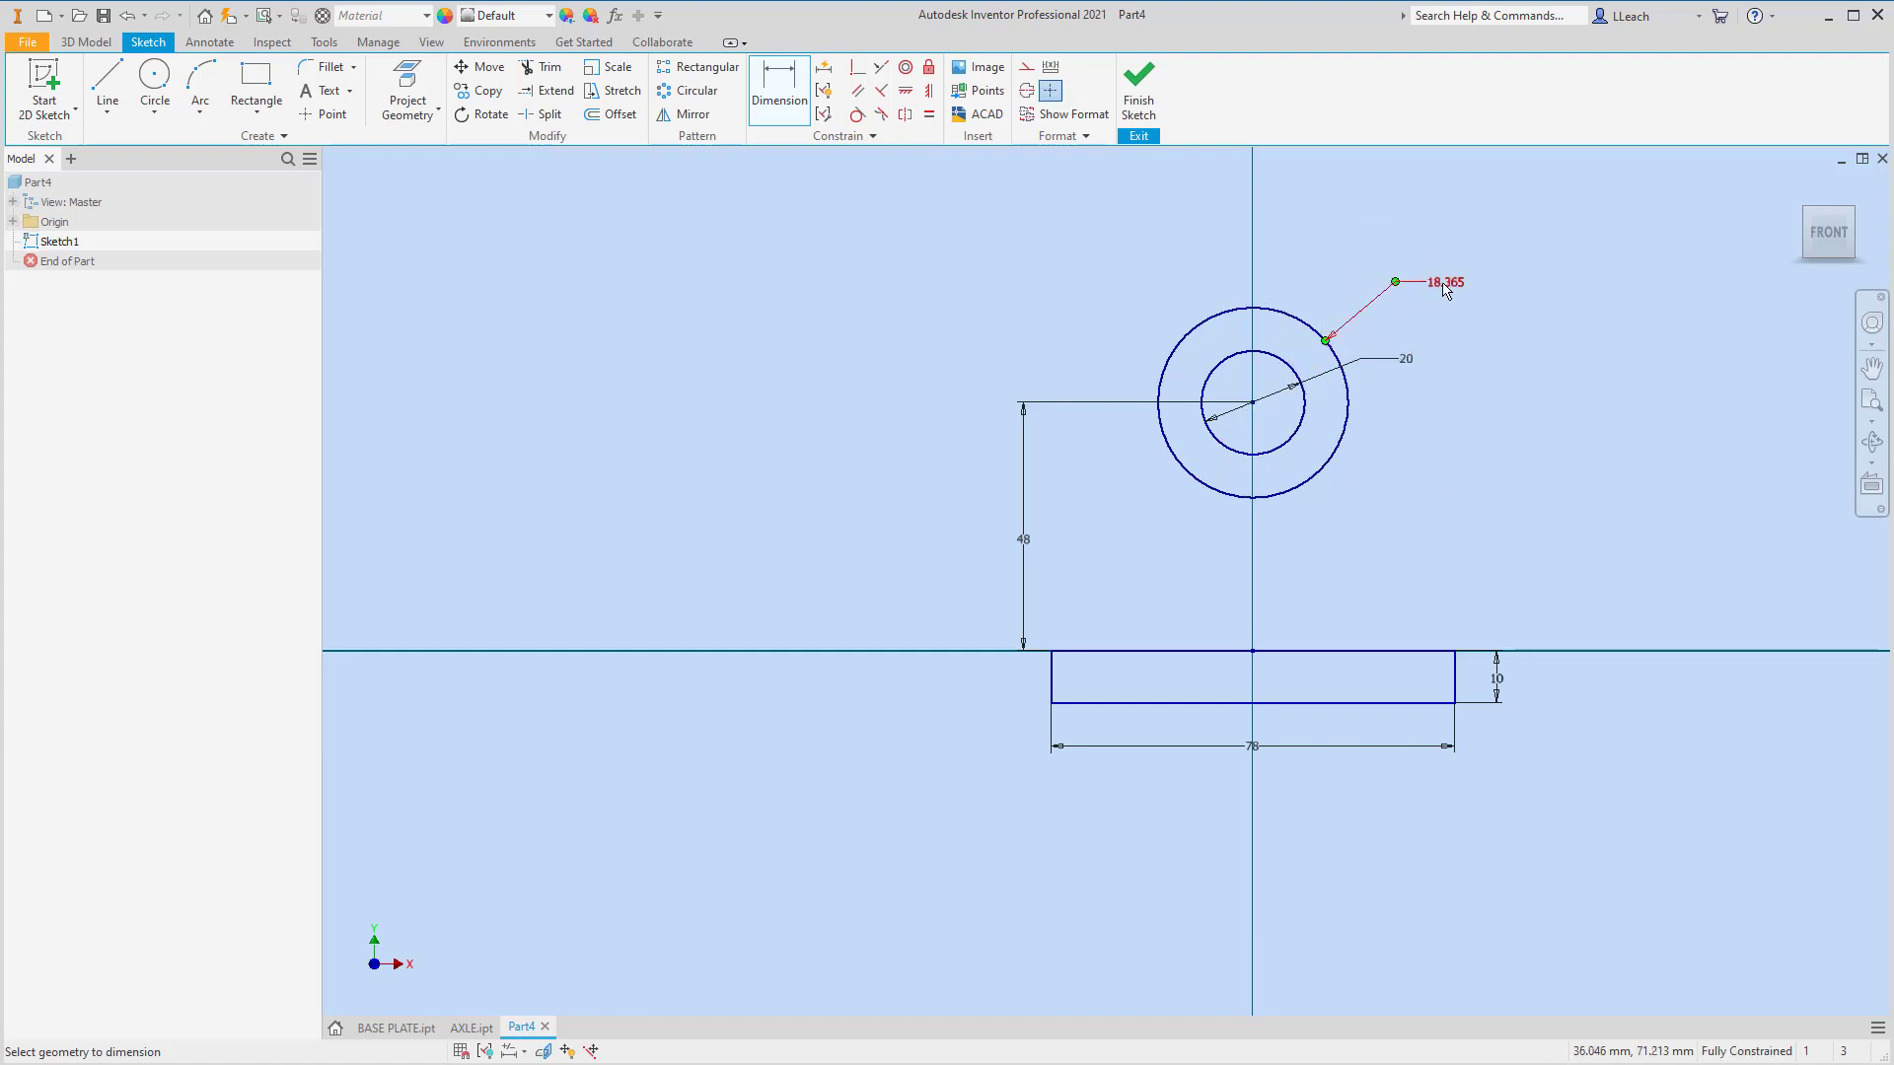
type("20")
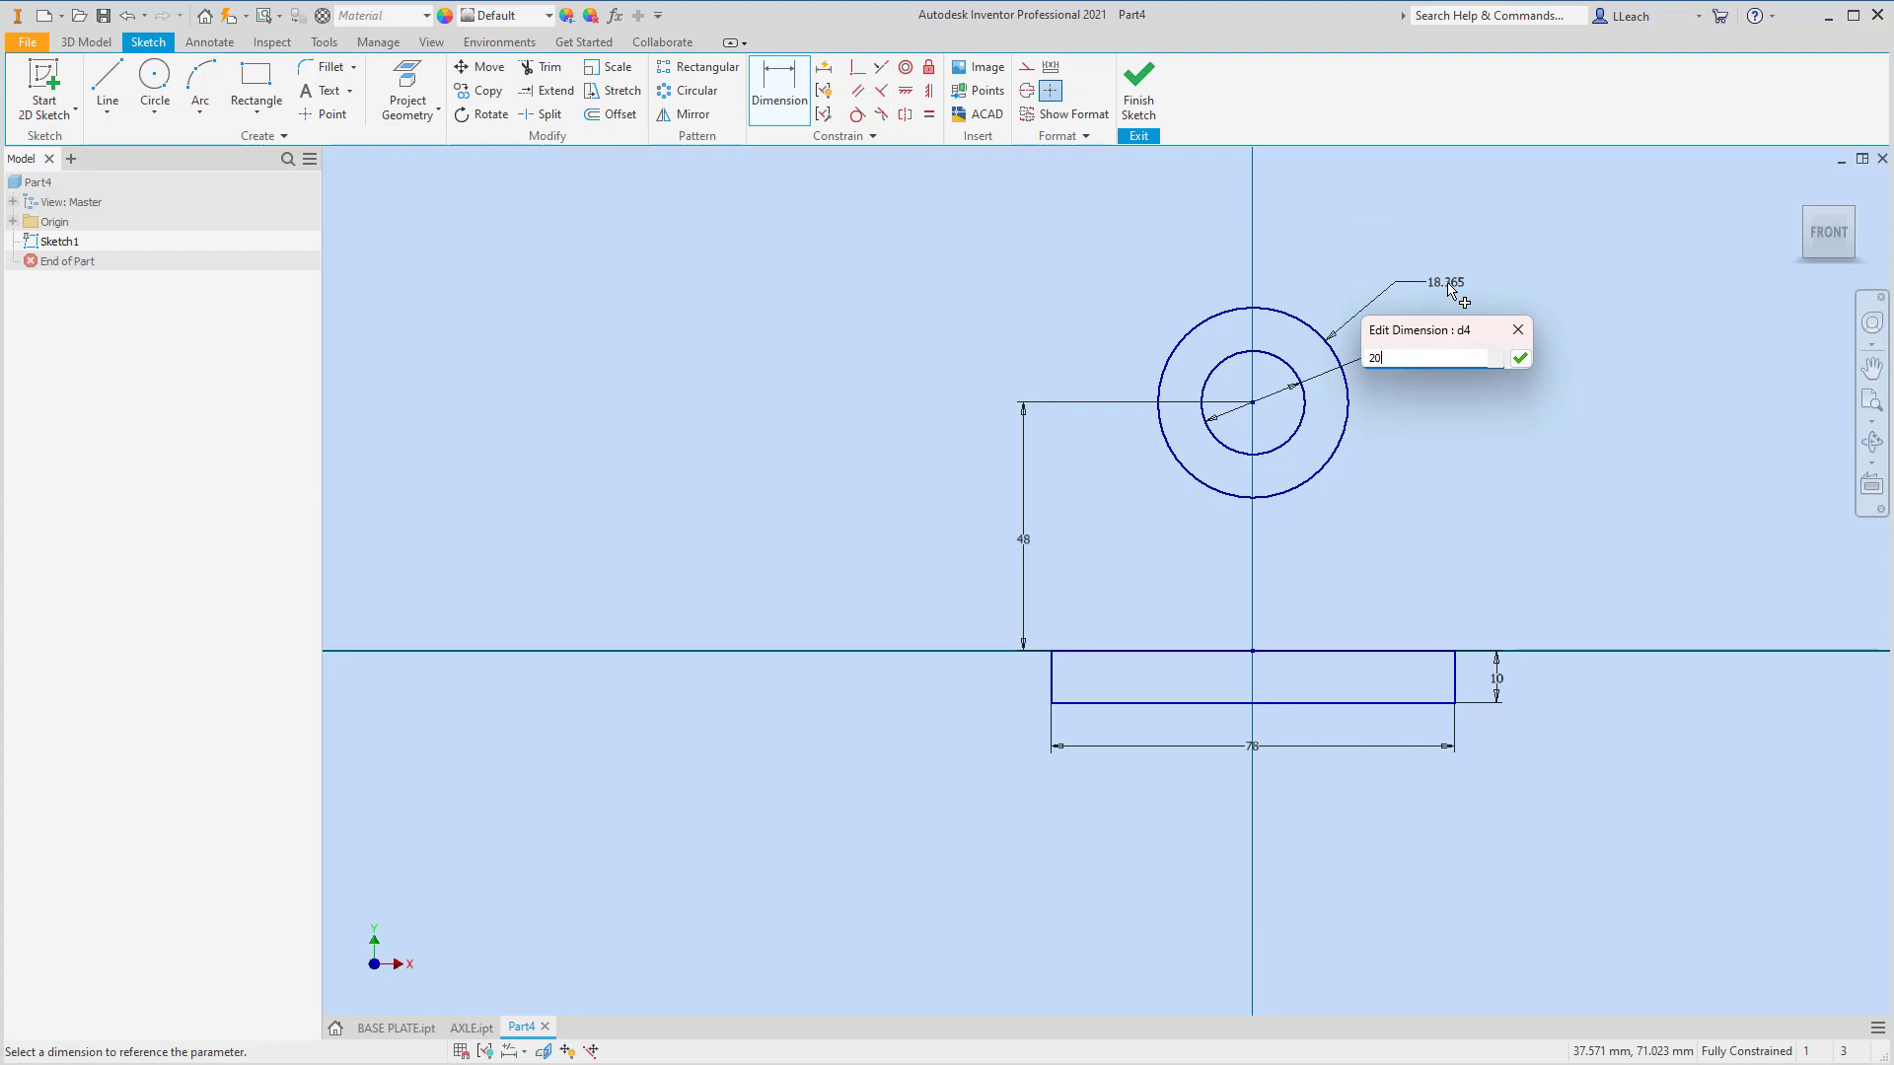
key("Return")
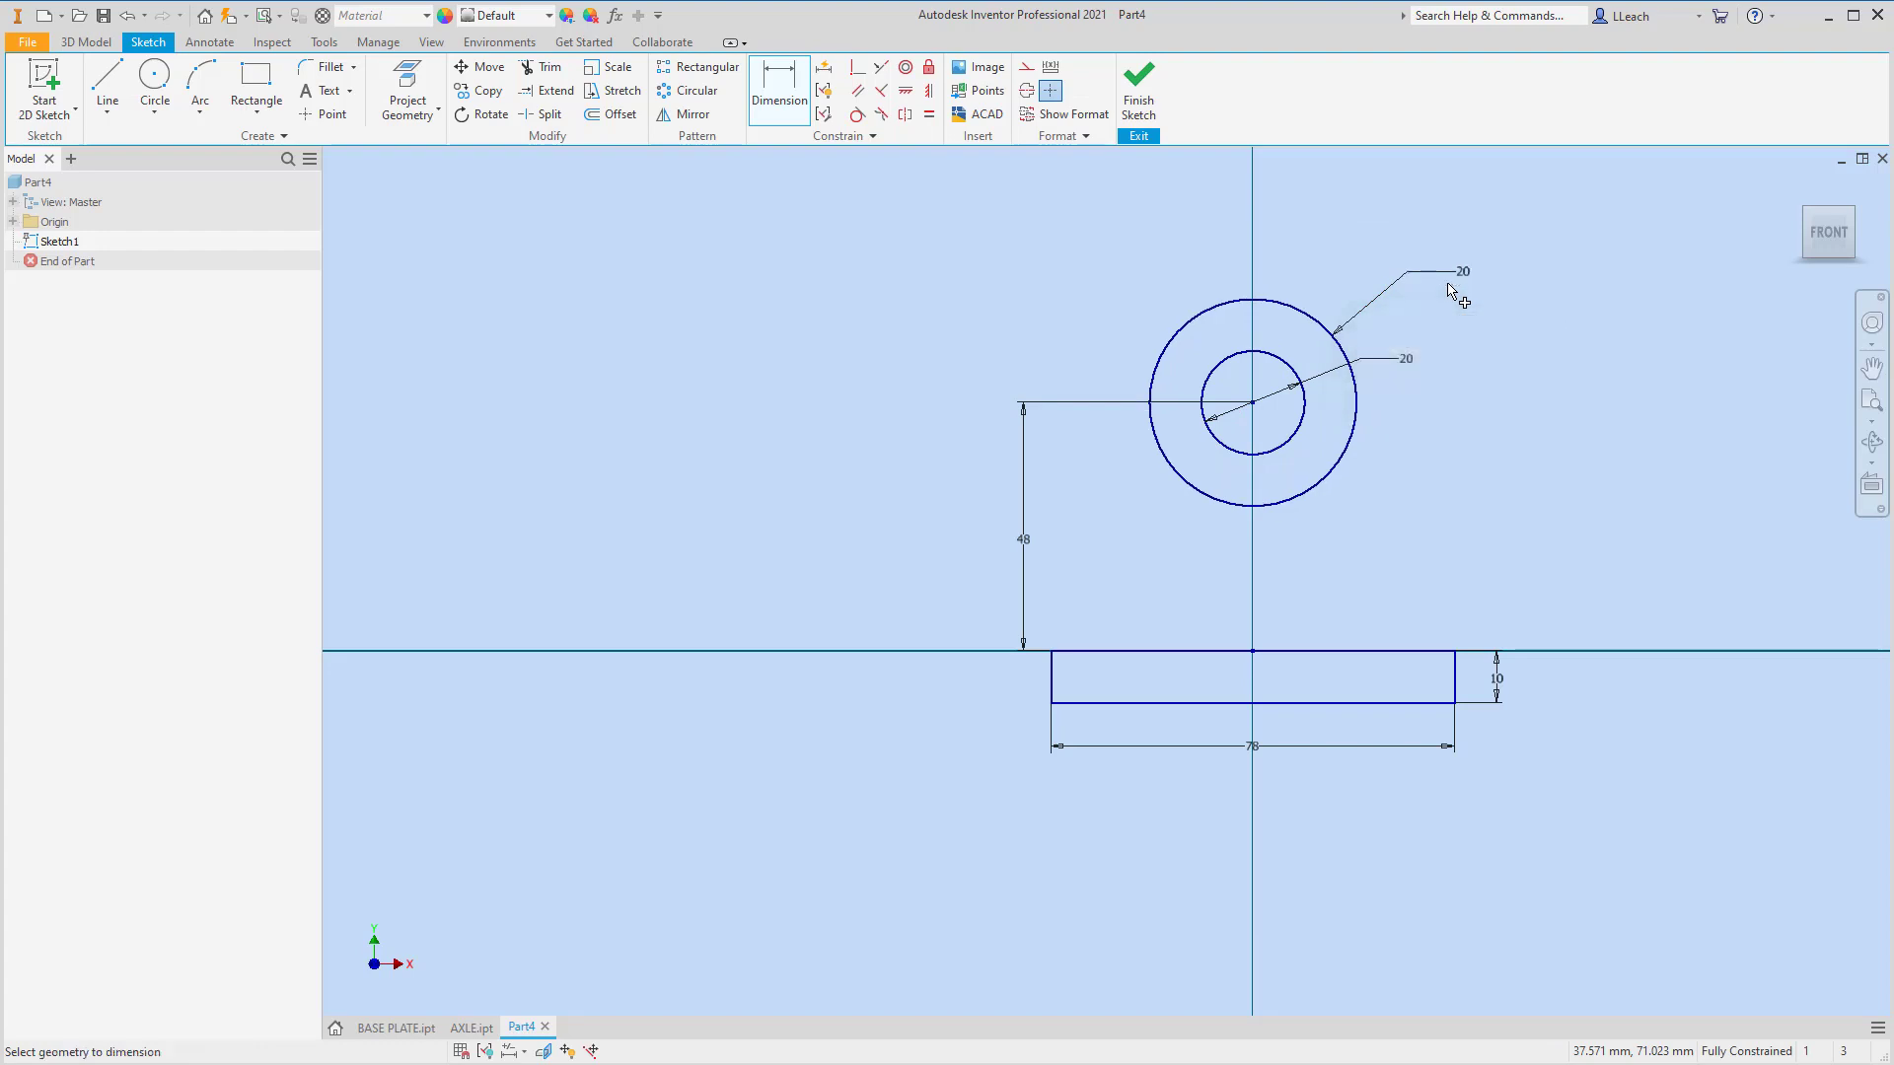
- Draw a line about 45 mm long from the rectangle's upper-left corner to the left side of the outer circle
left_click(109, 118)
left_click(126, 136)
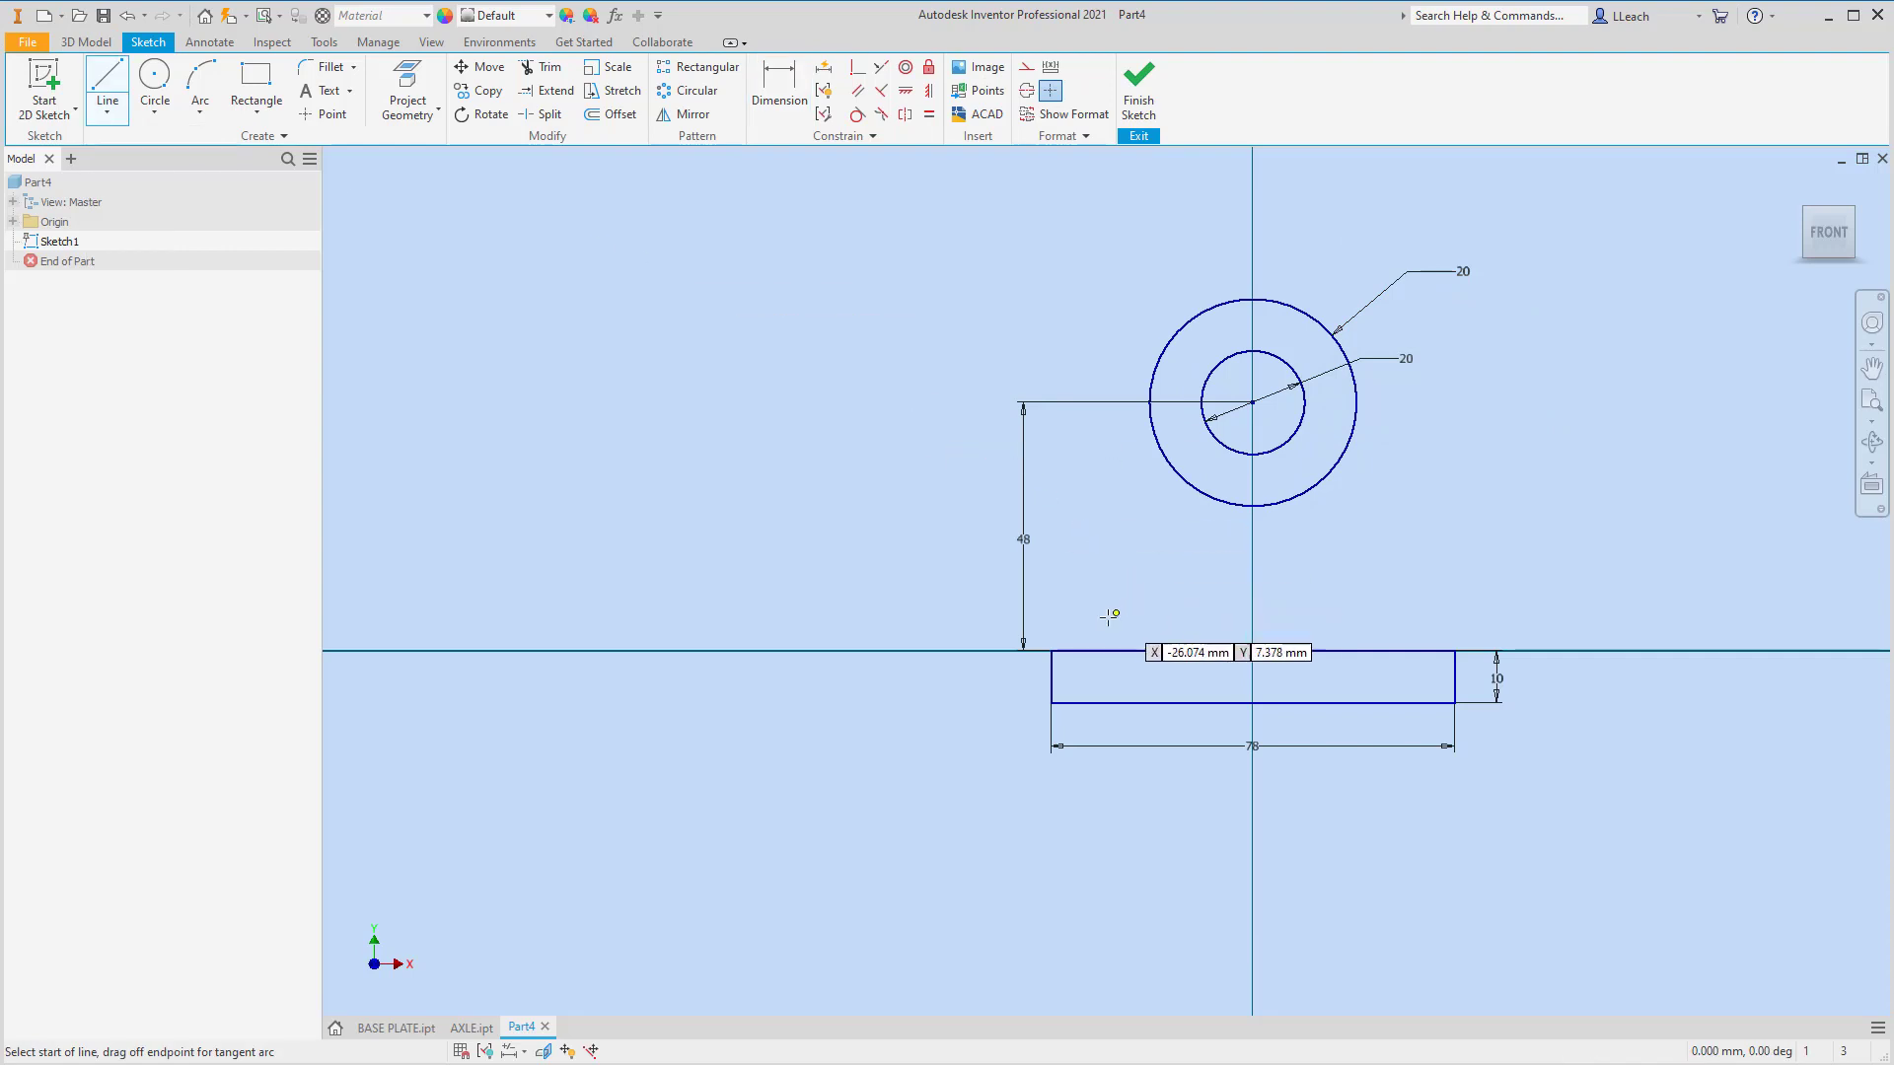
left_click(1053, 650)
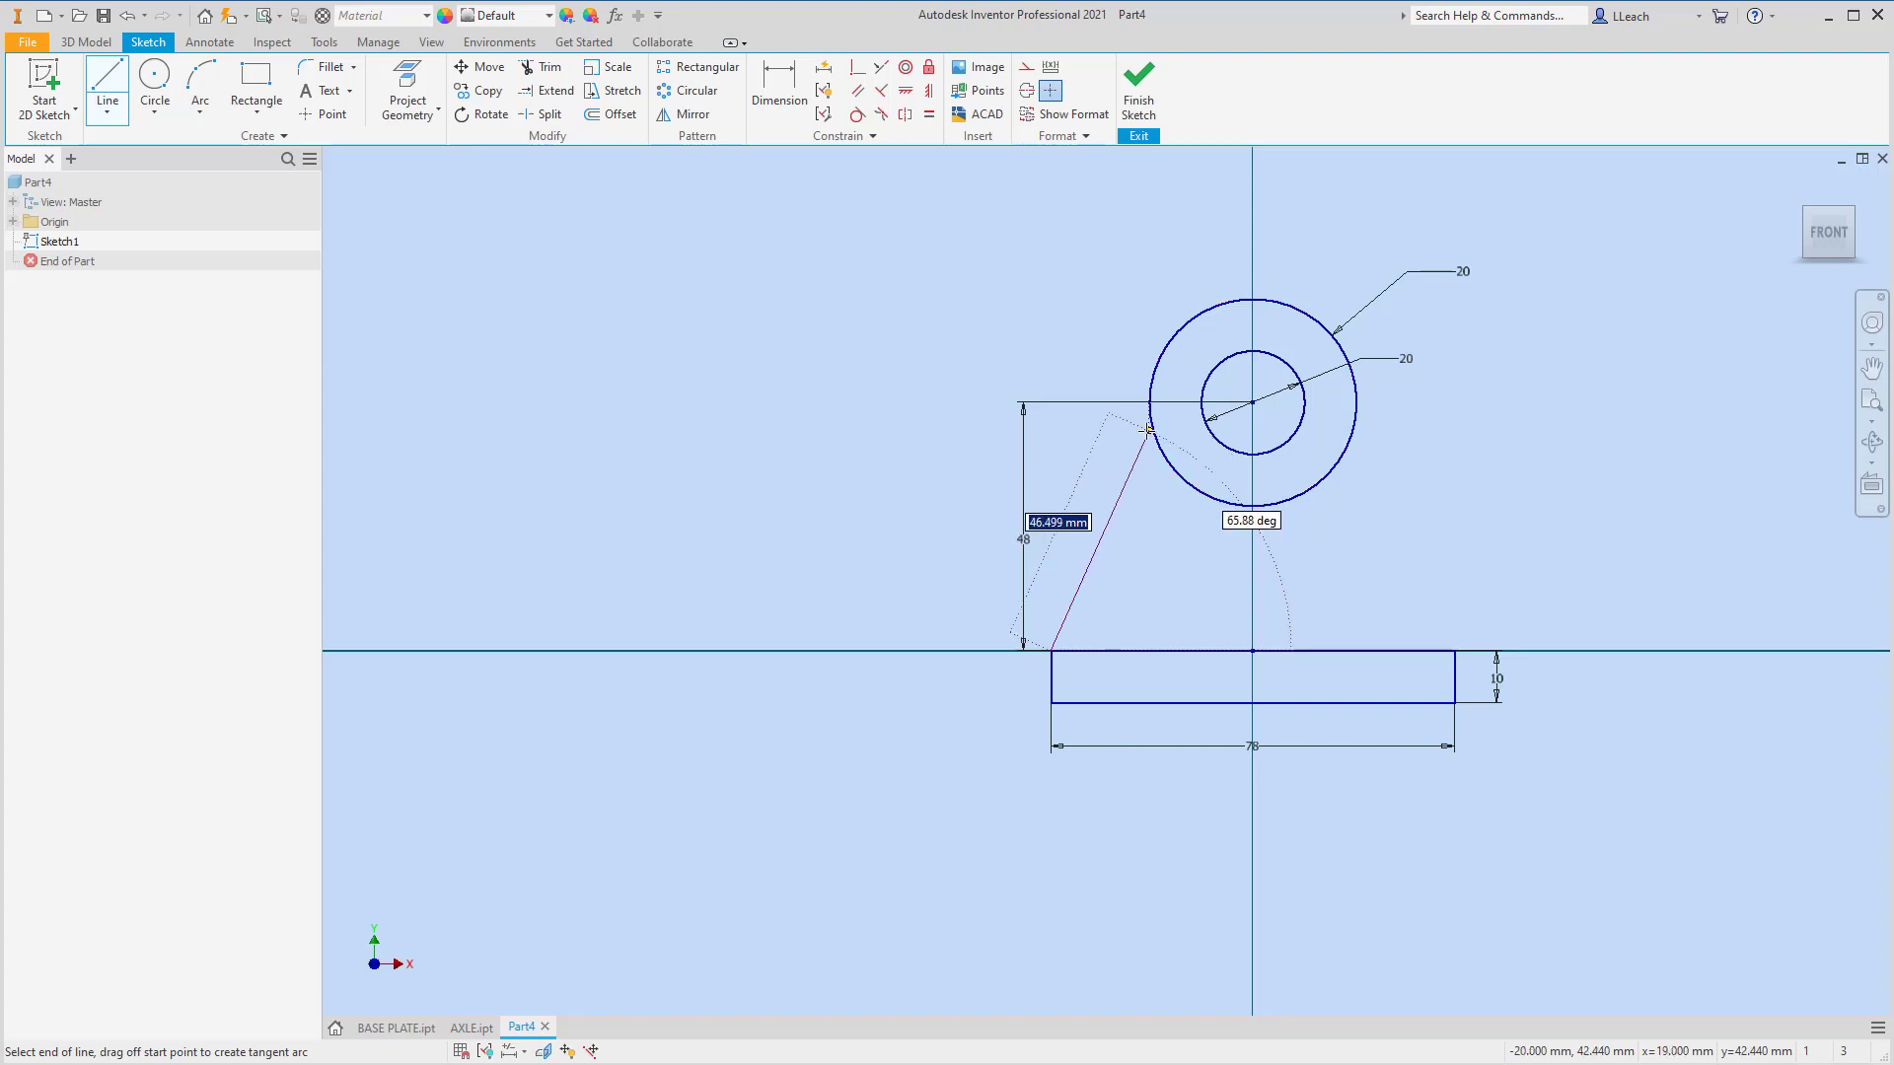
scroll(1147, 433, "down", 2)
scroll(1147, 431, "up", 2)
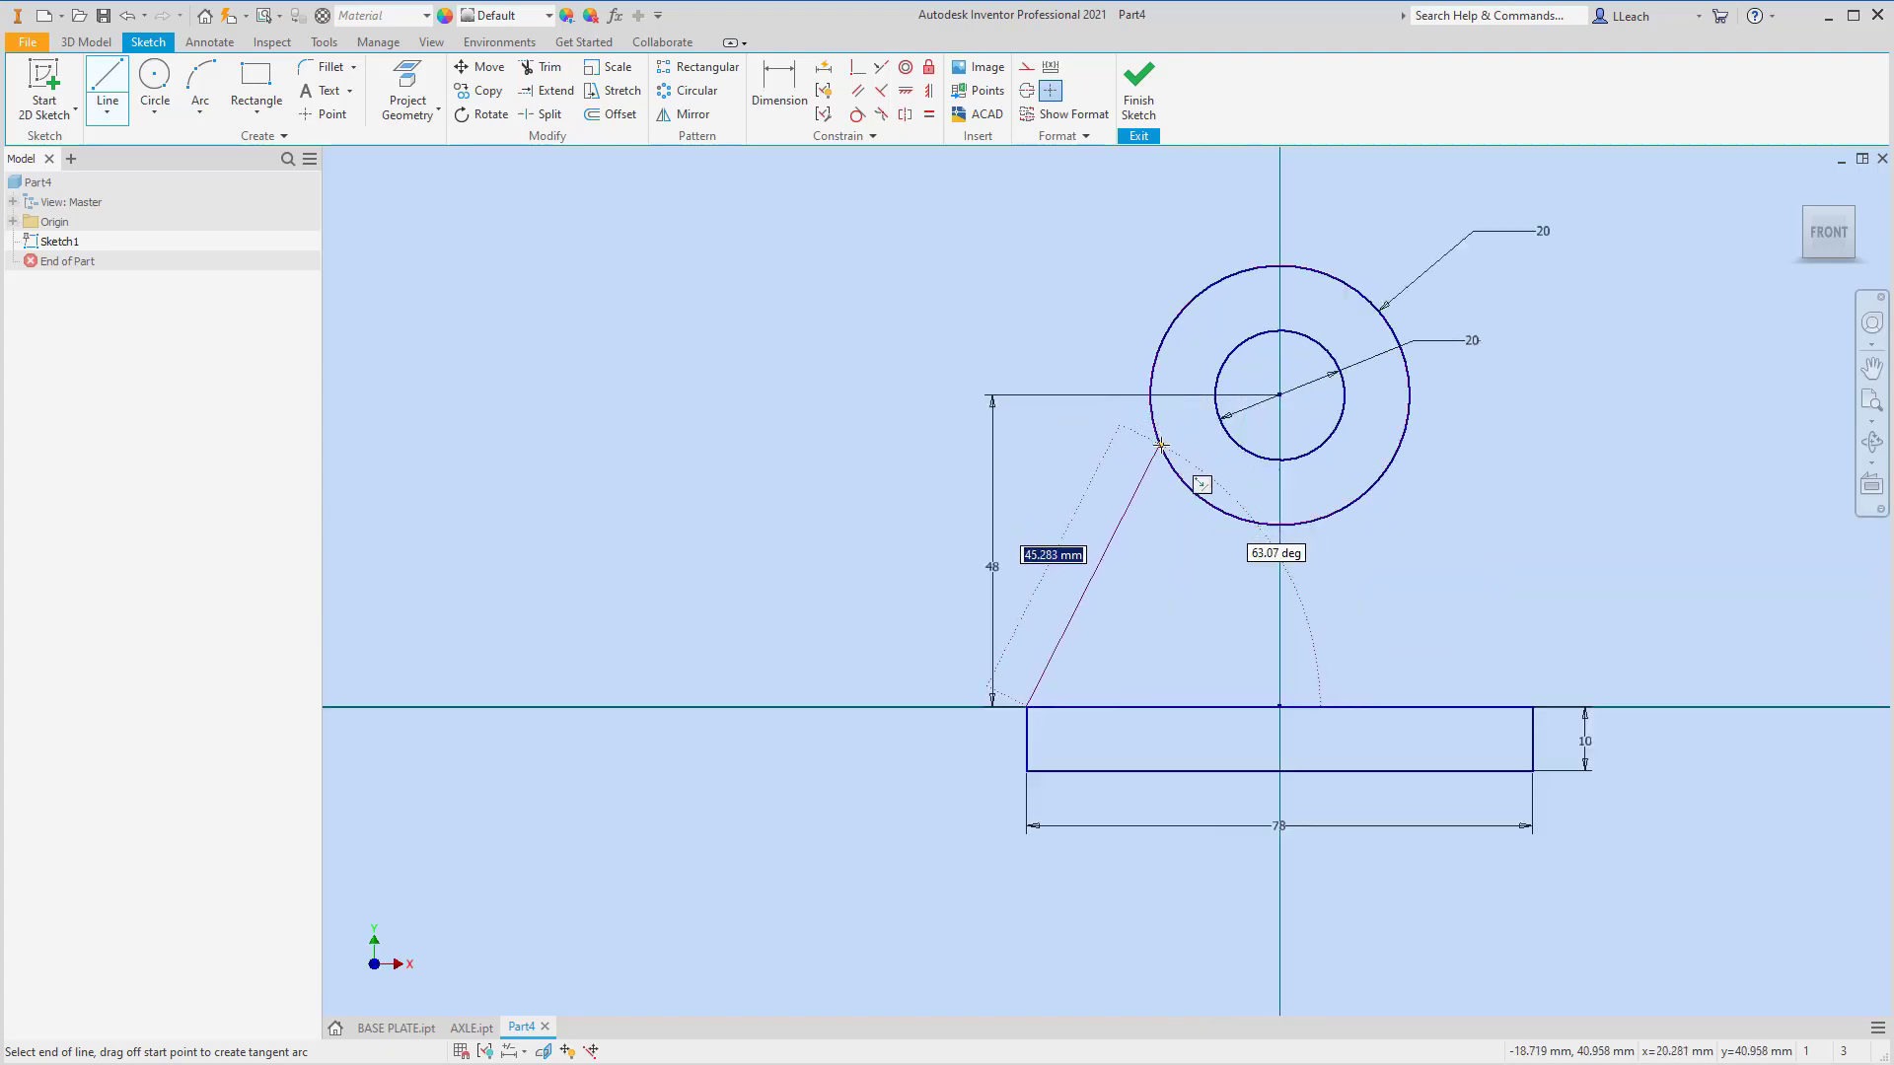
left_click(1162, 449)
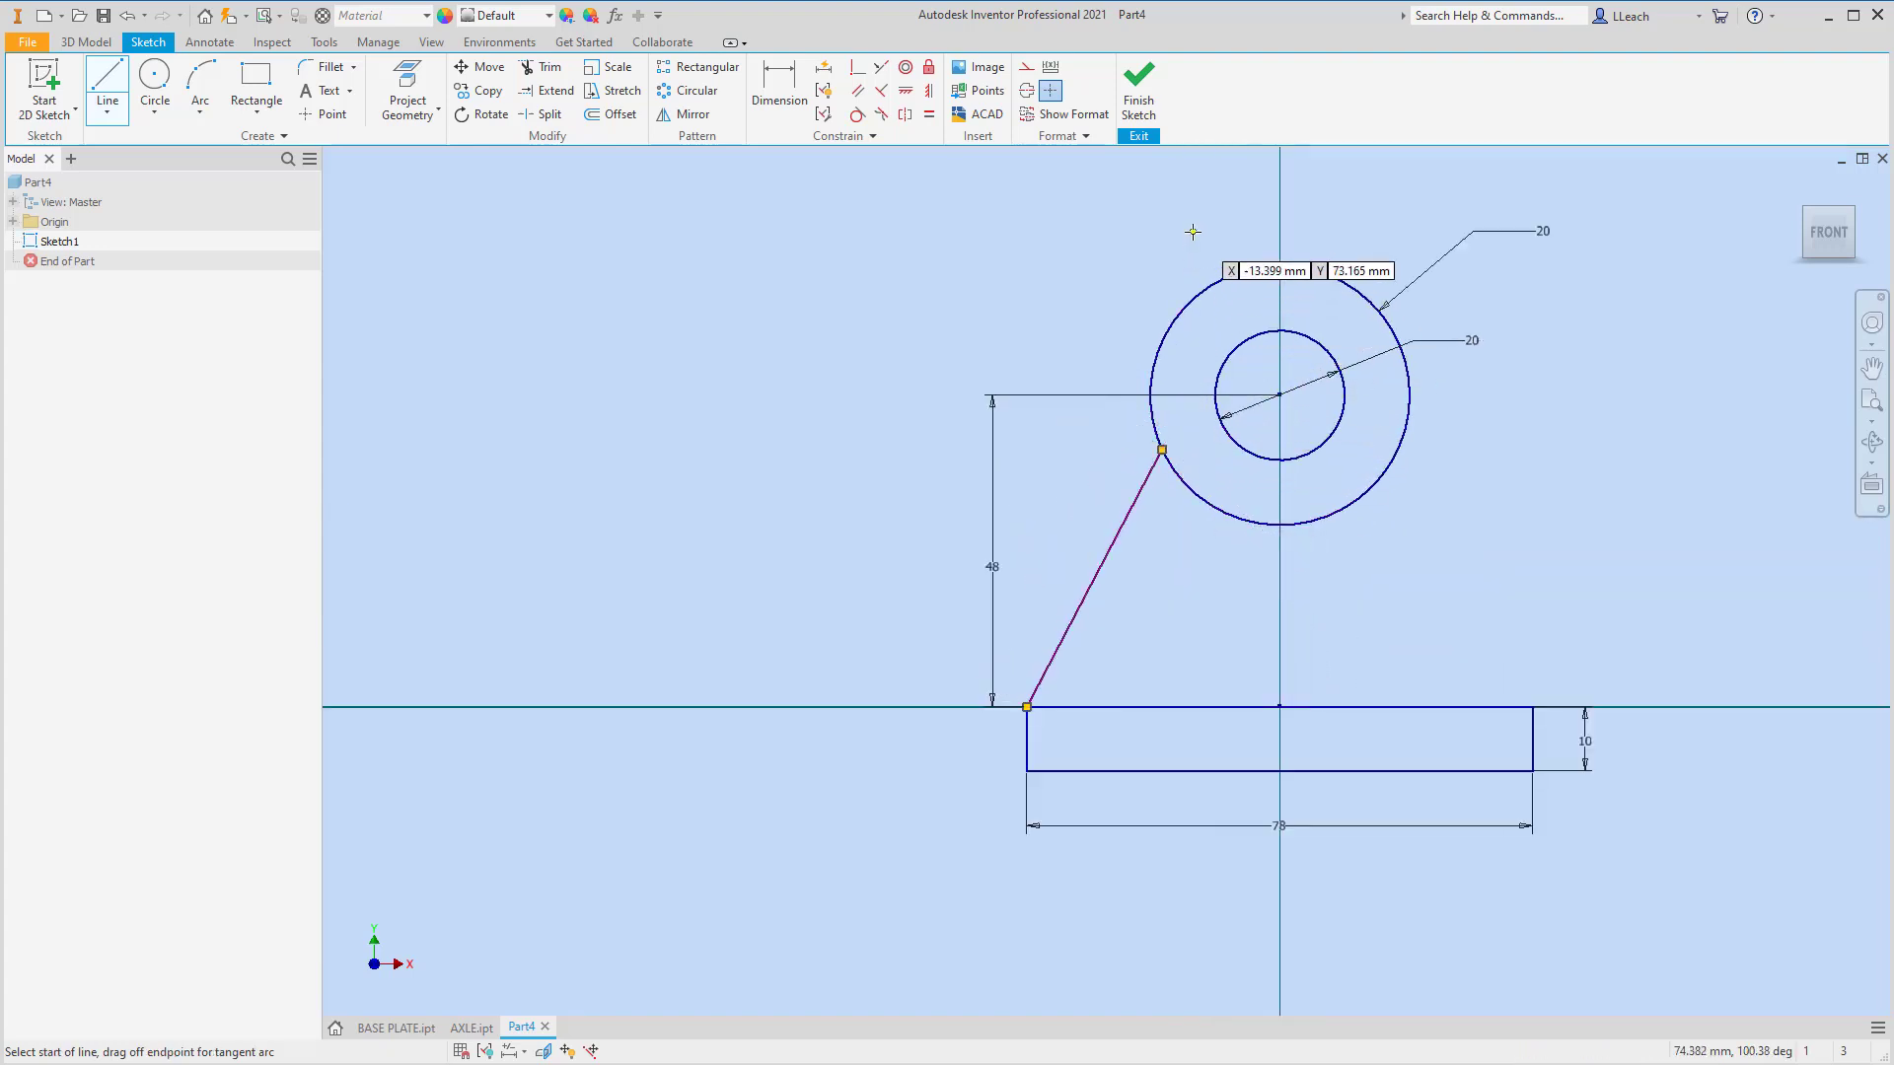
key("Escape")
- Draw a line from the rectangle's upper-right corner to the right side of the outer circle
left_click(107, 115)
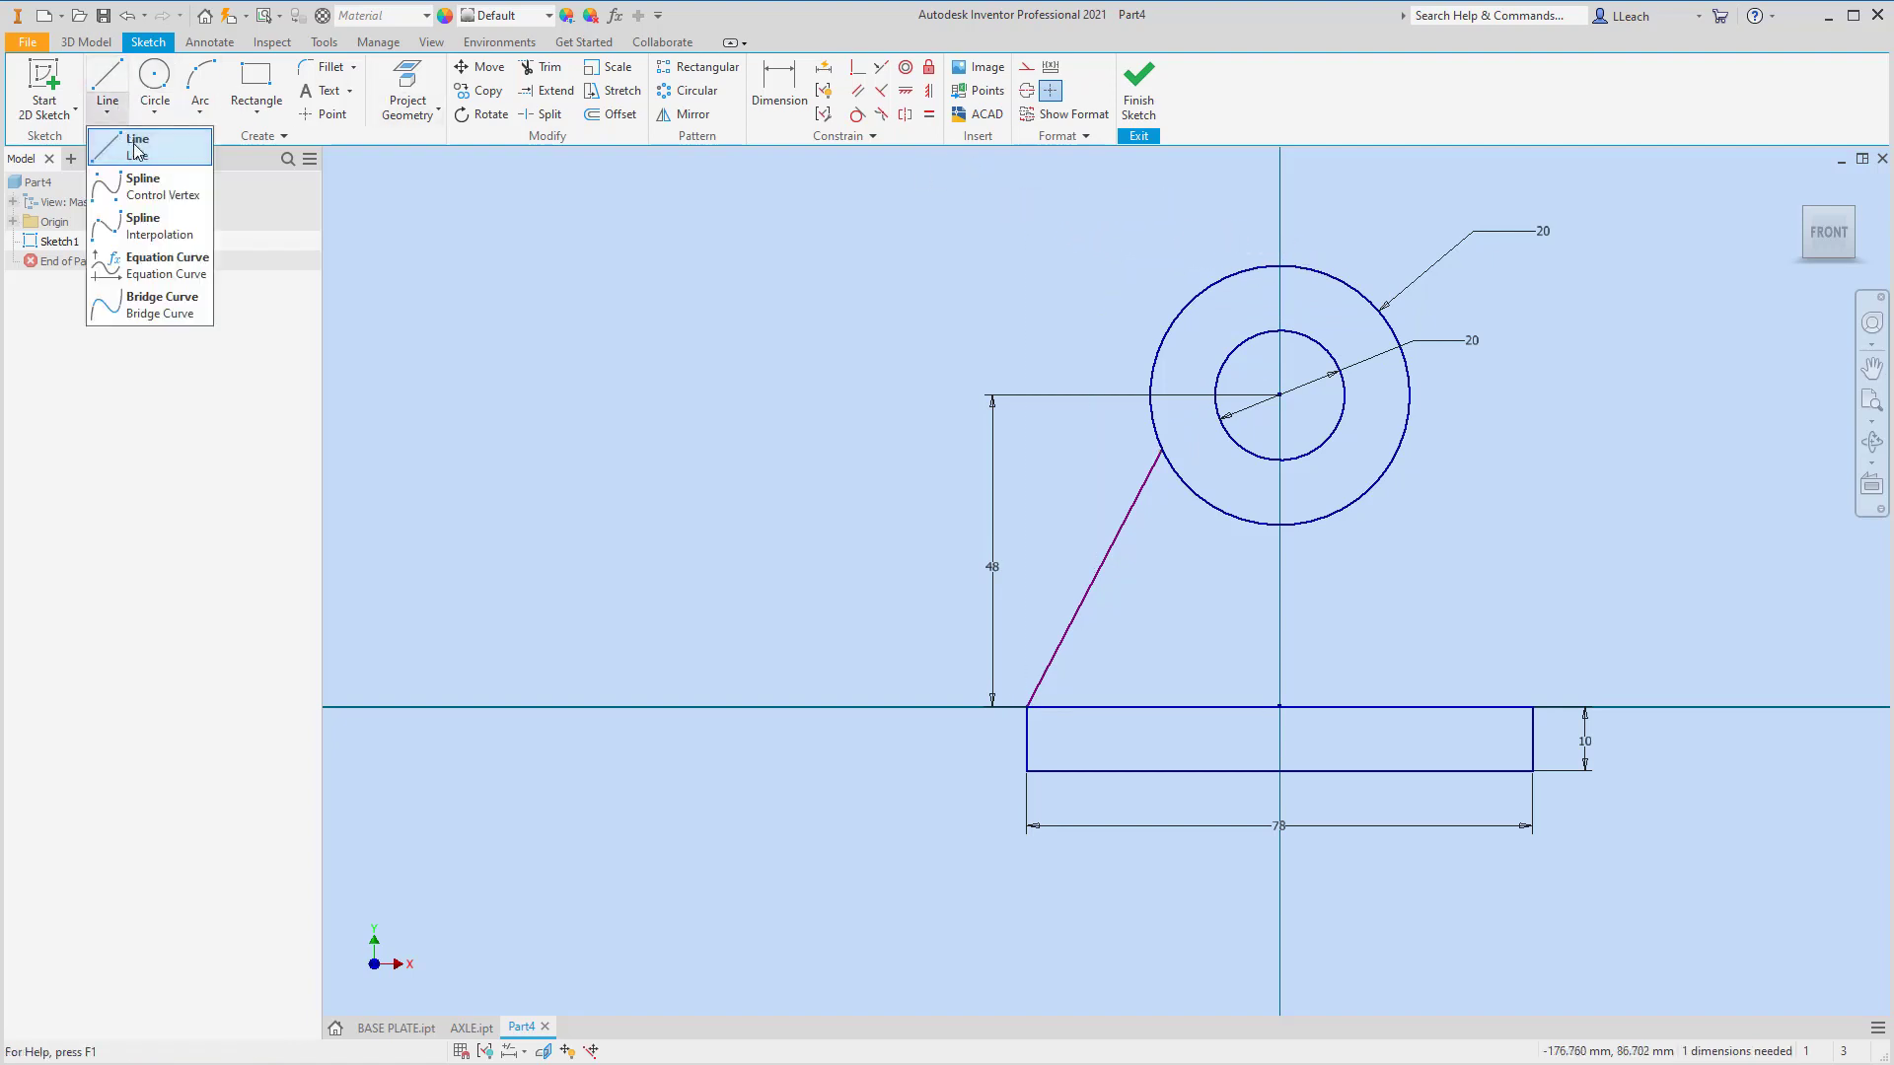
left_click(139, 140)
left_click(1532, 706)
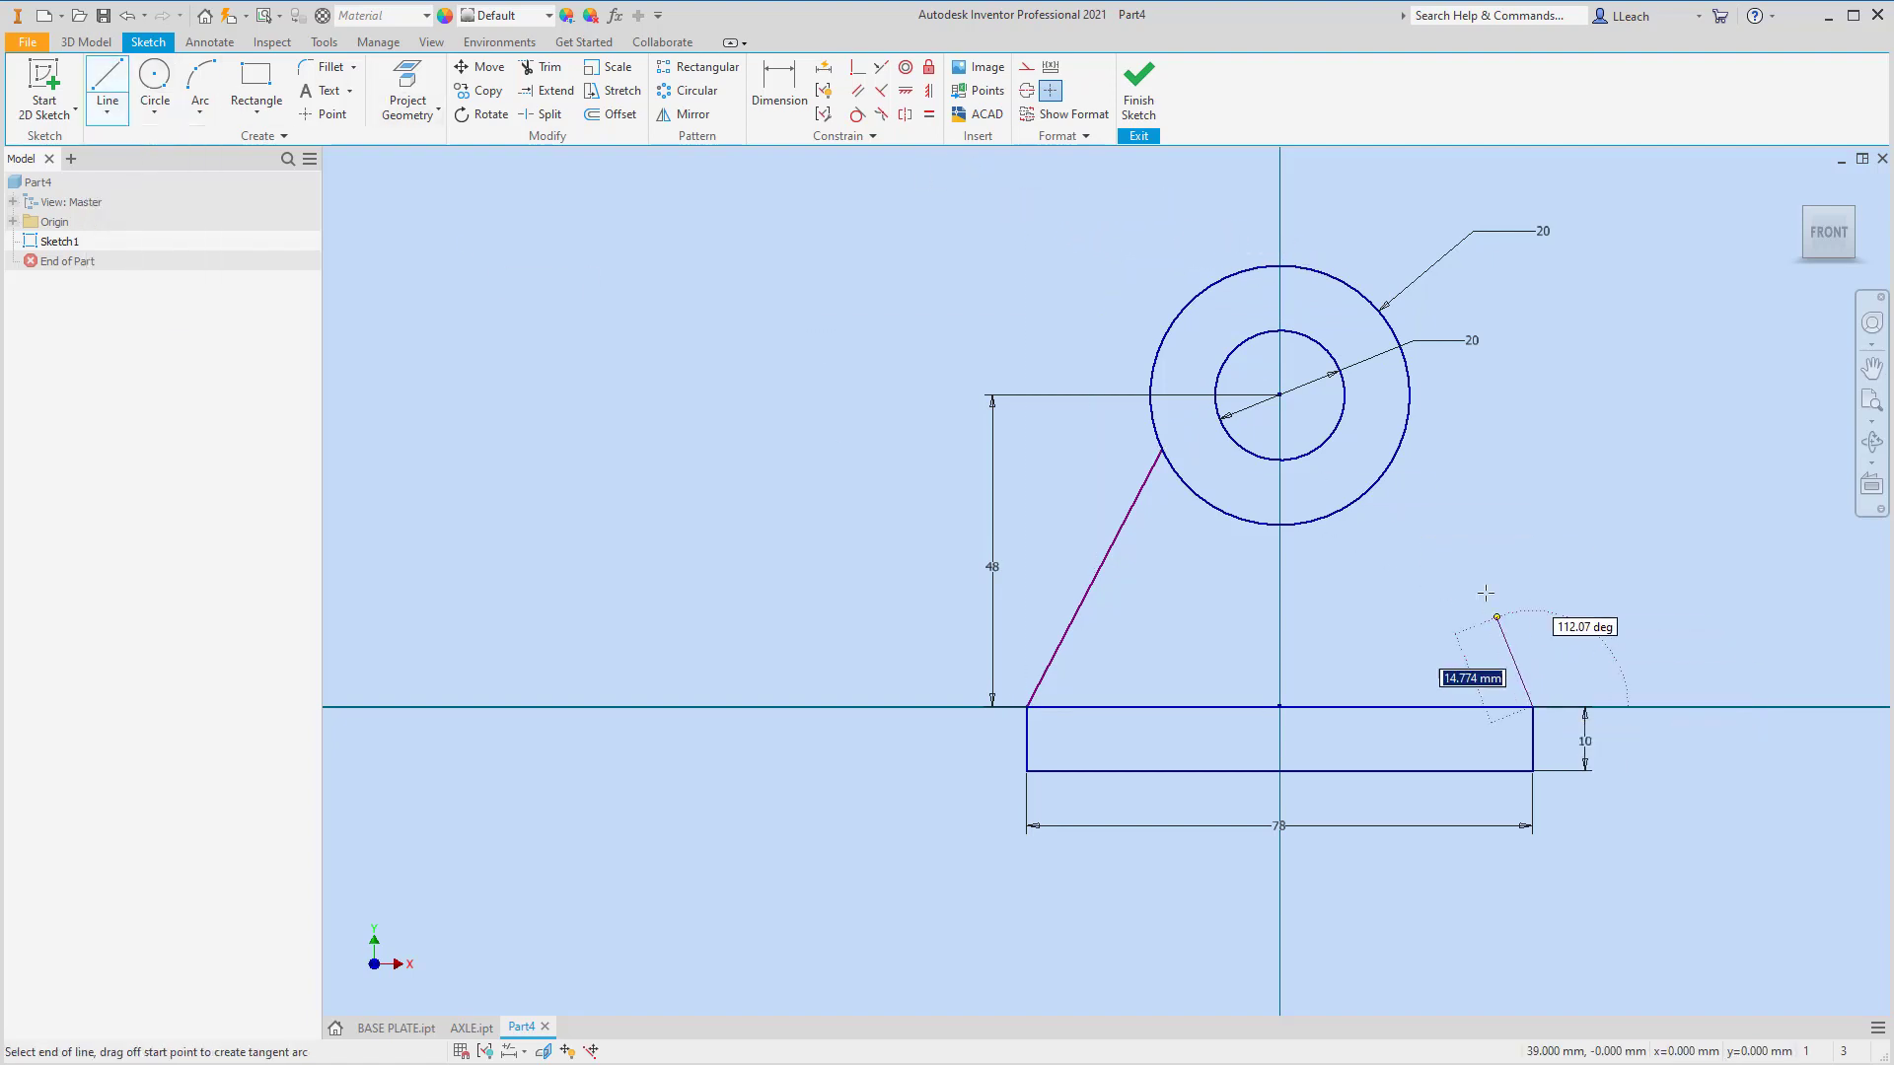
left_click(1396, 456)
key("Escape")
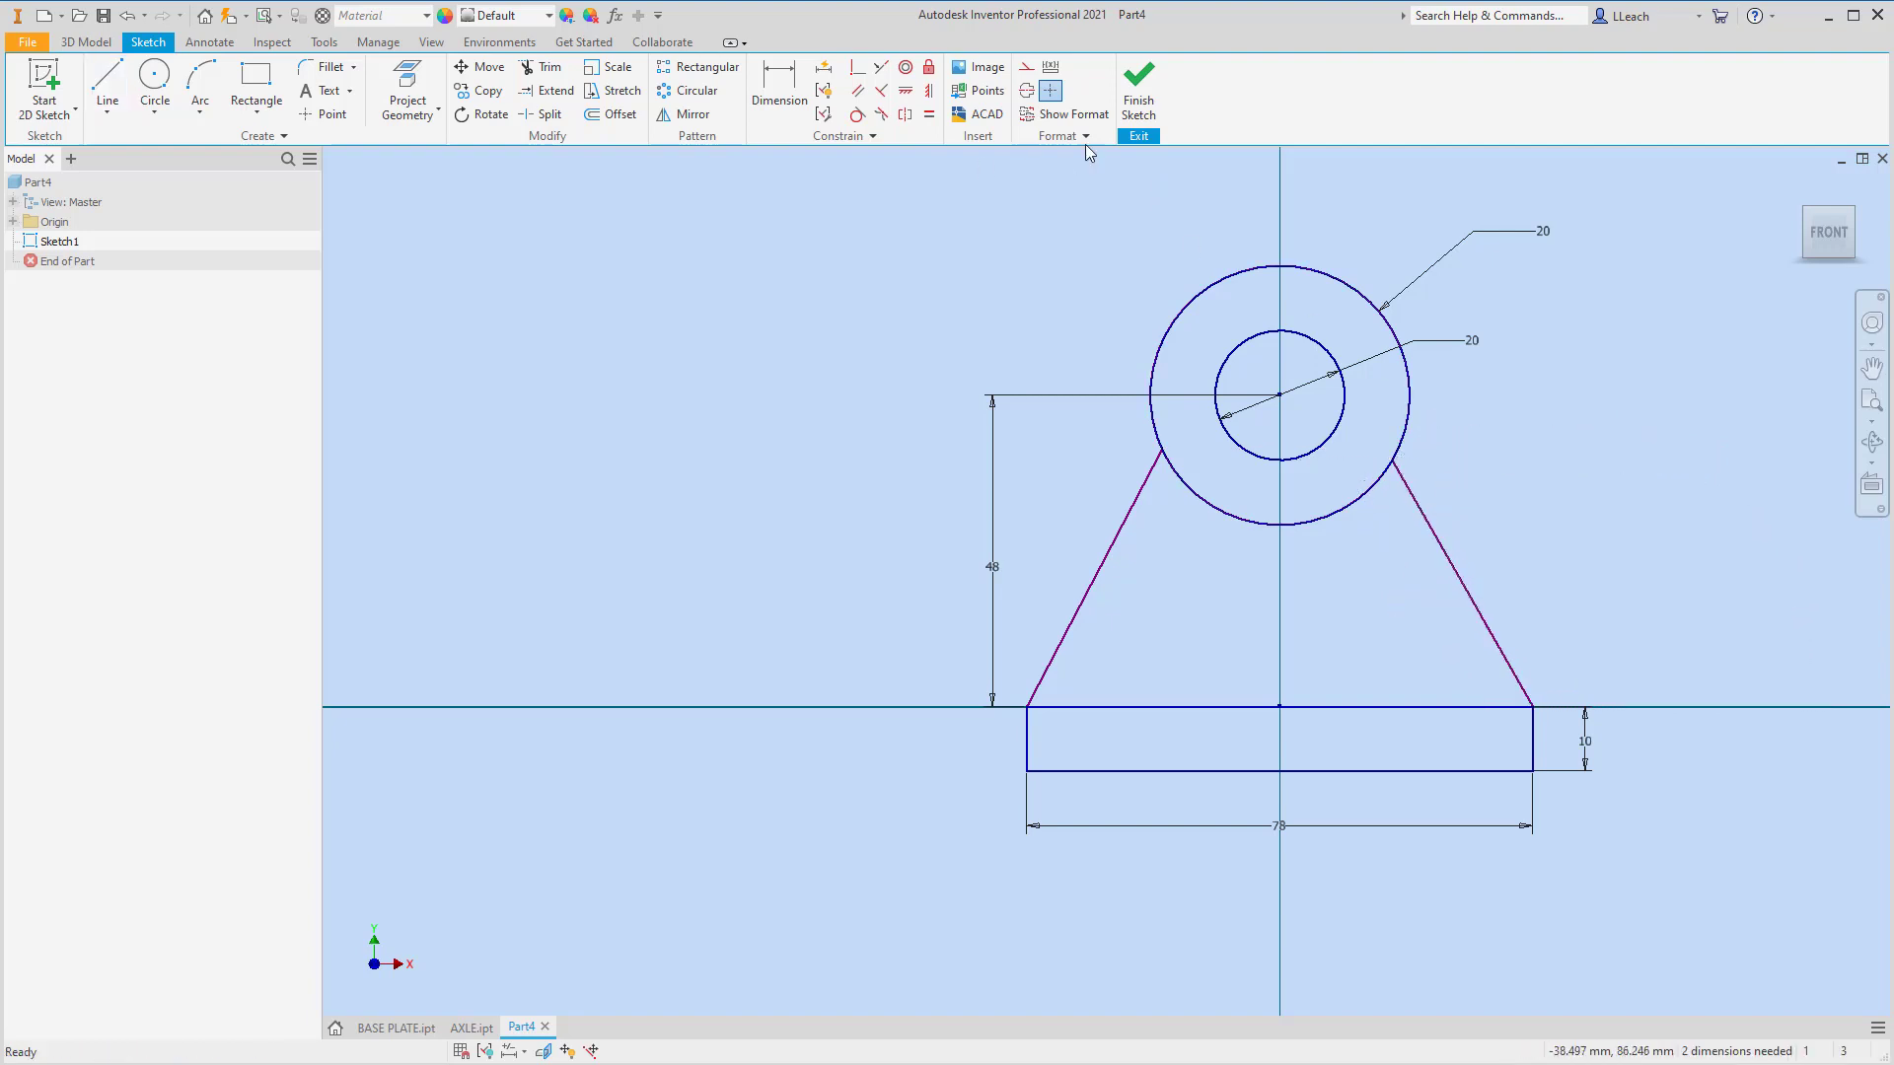
- Make both slanted side lines tangent to the outer circle
left_click(856, 117)
left_click(1144, 498)
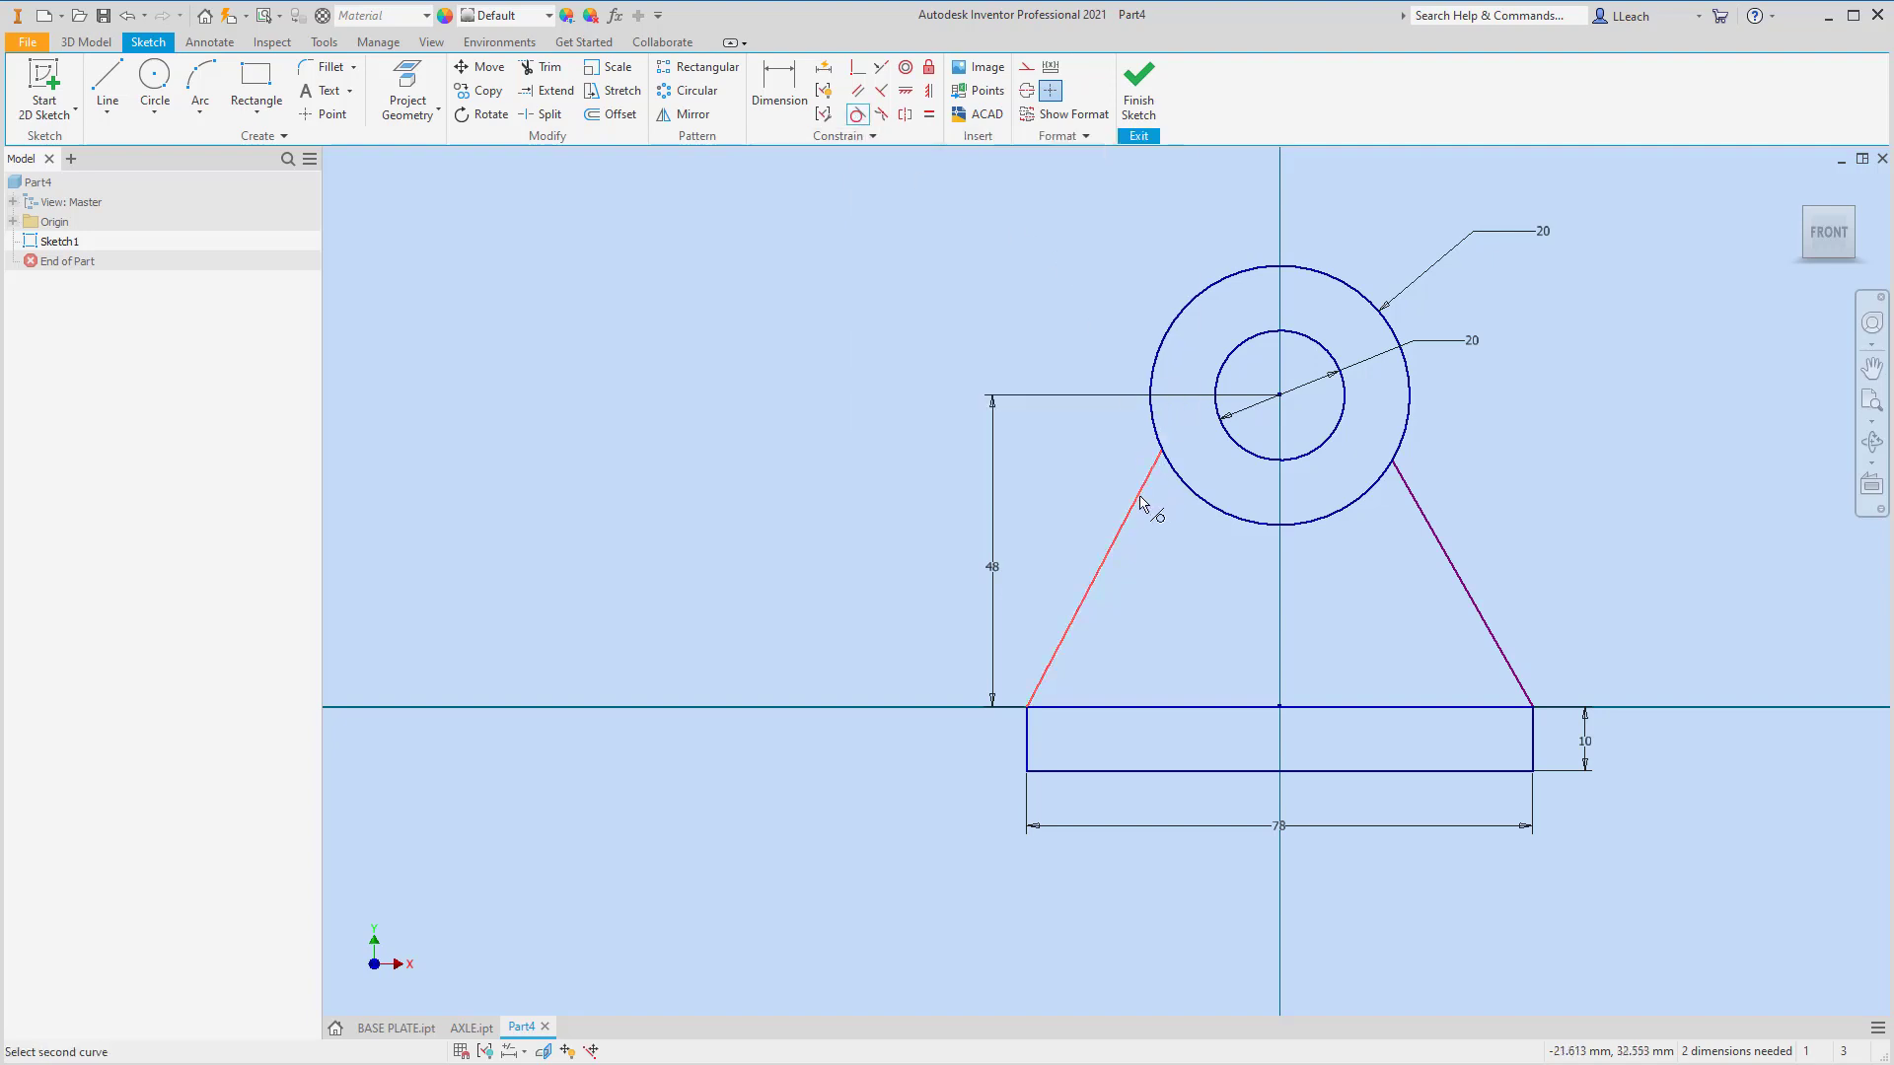
left_click(1154, 378)
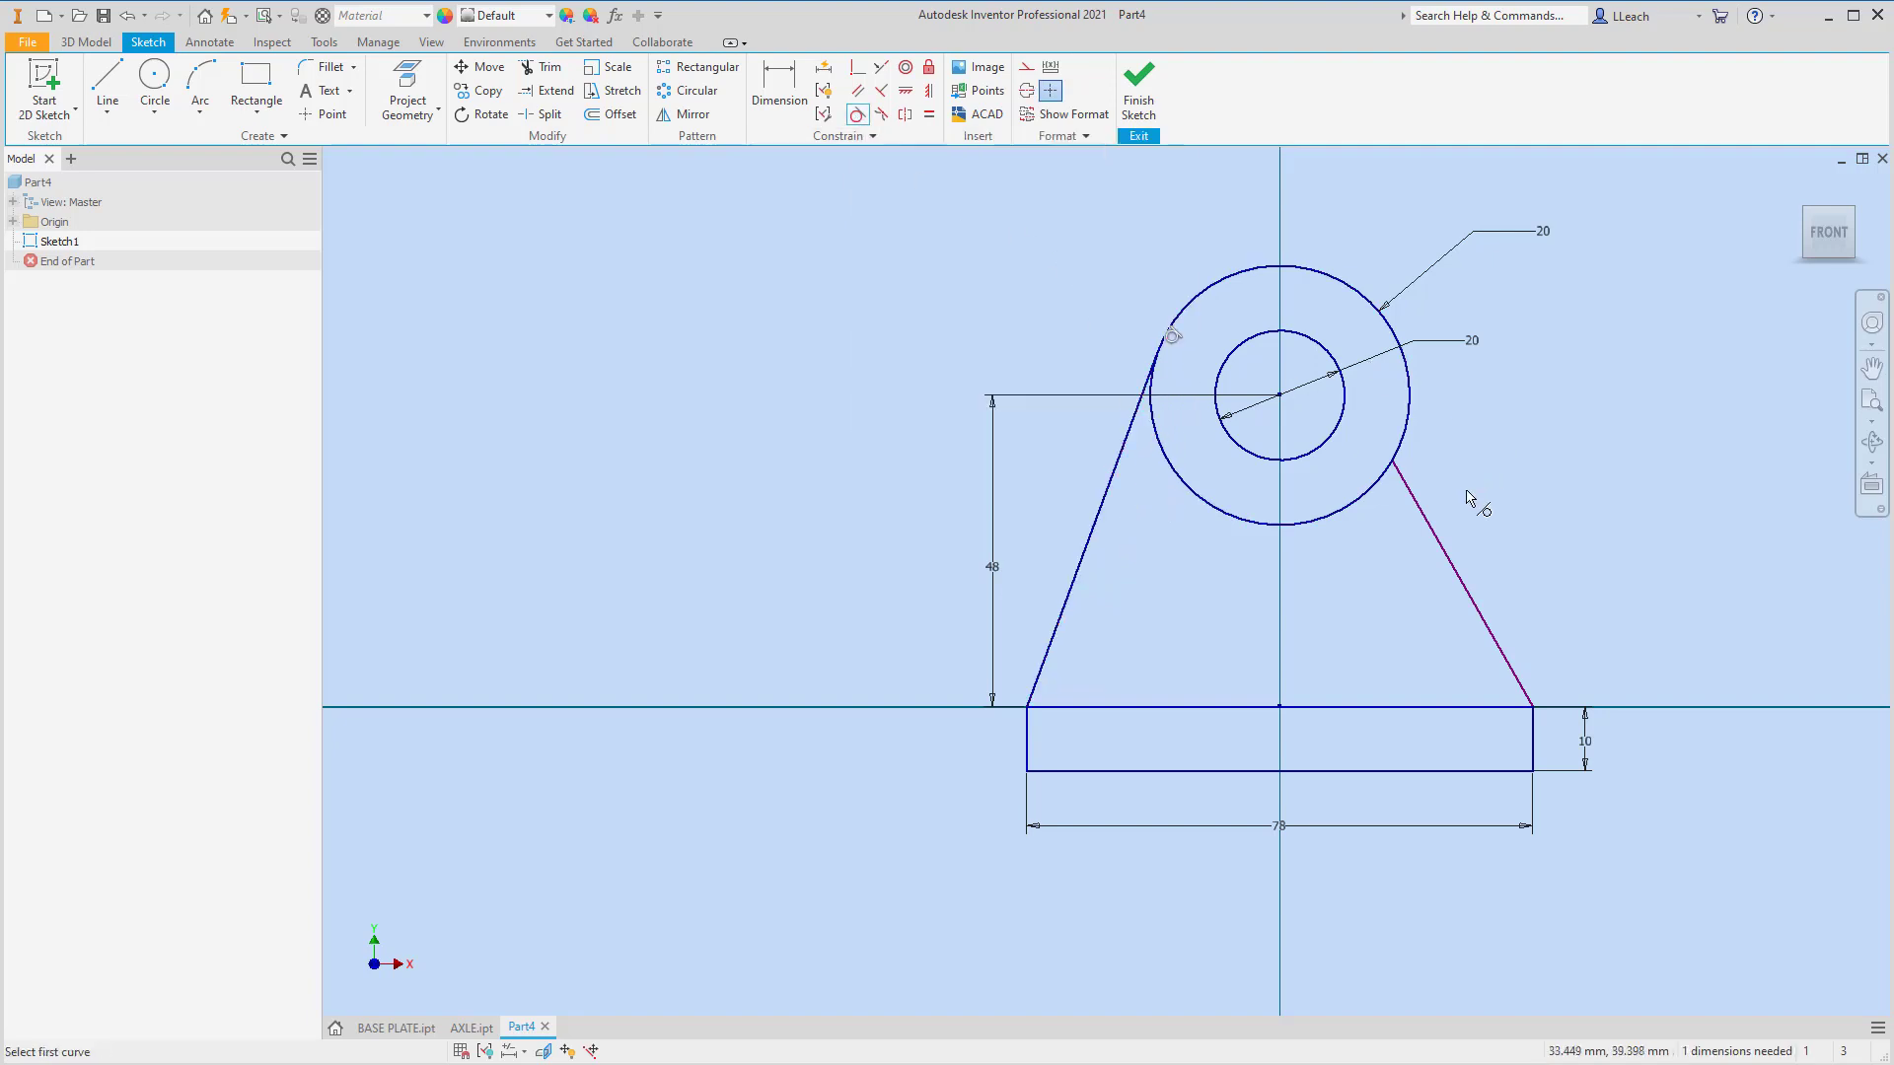
left_click(1432, 530)
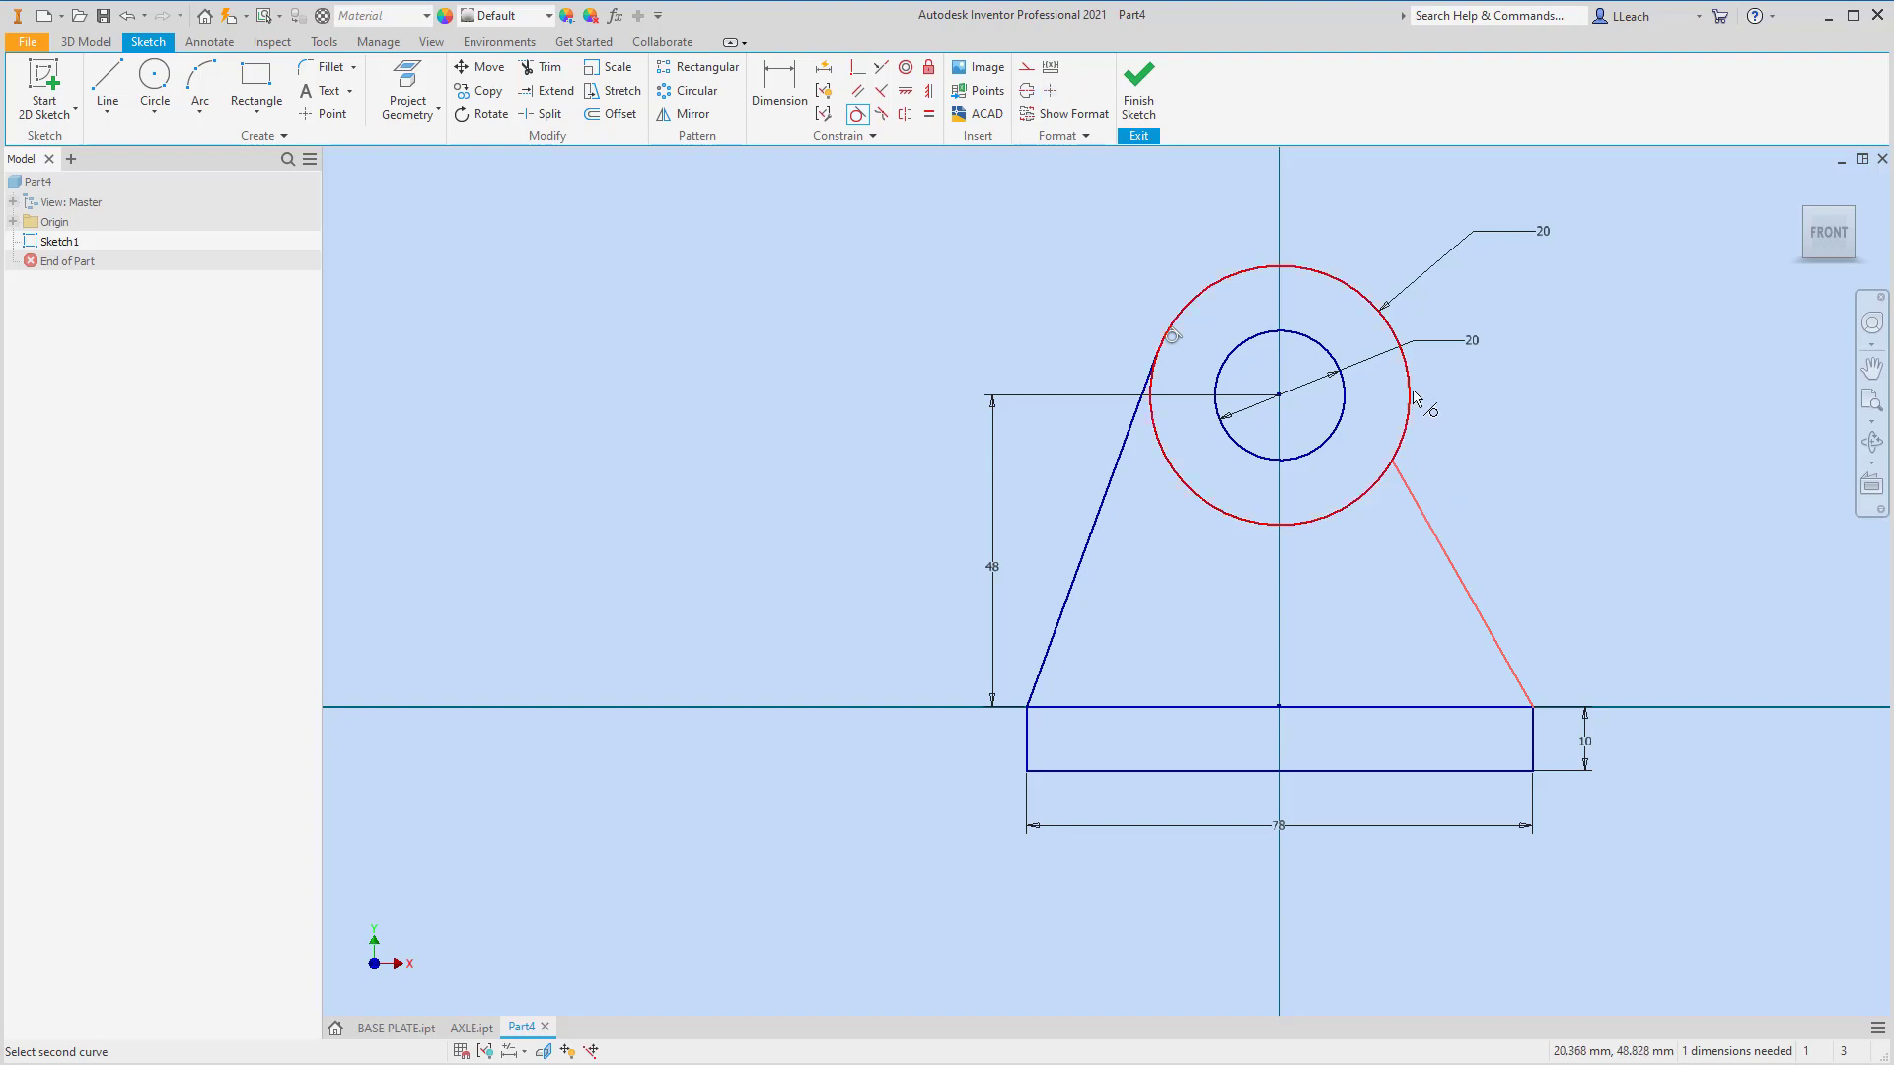
left_click(1411, 401)
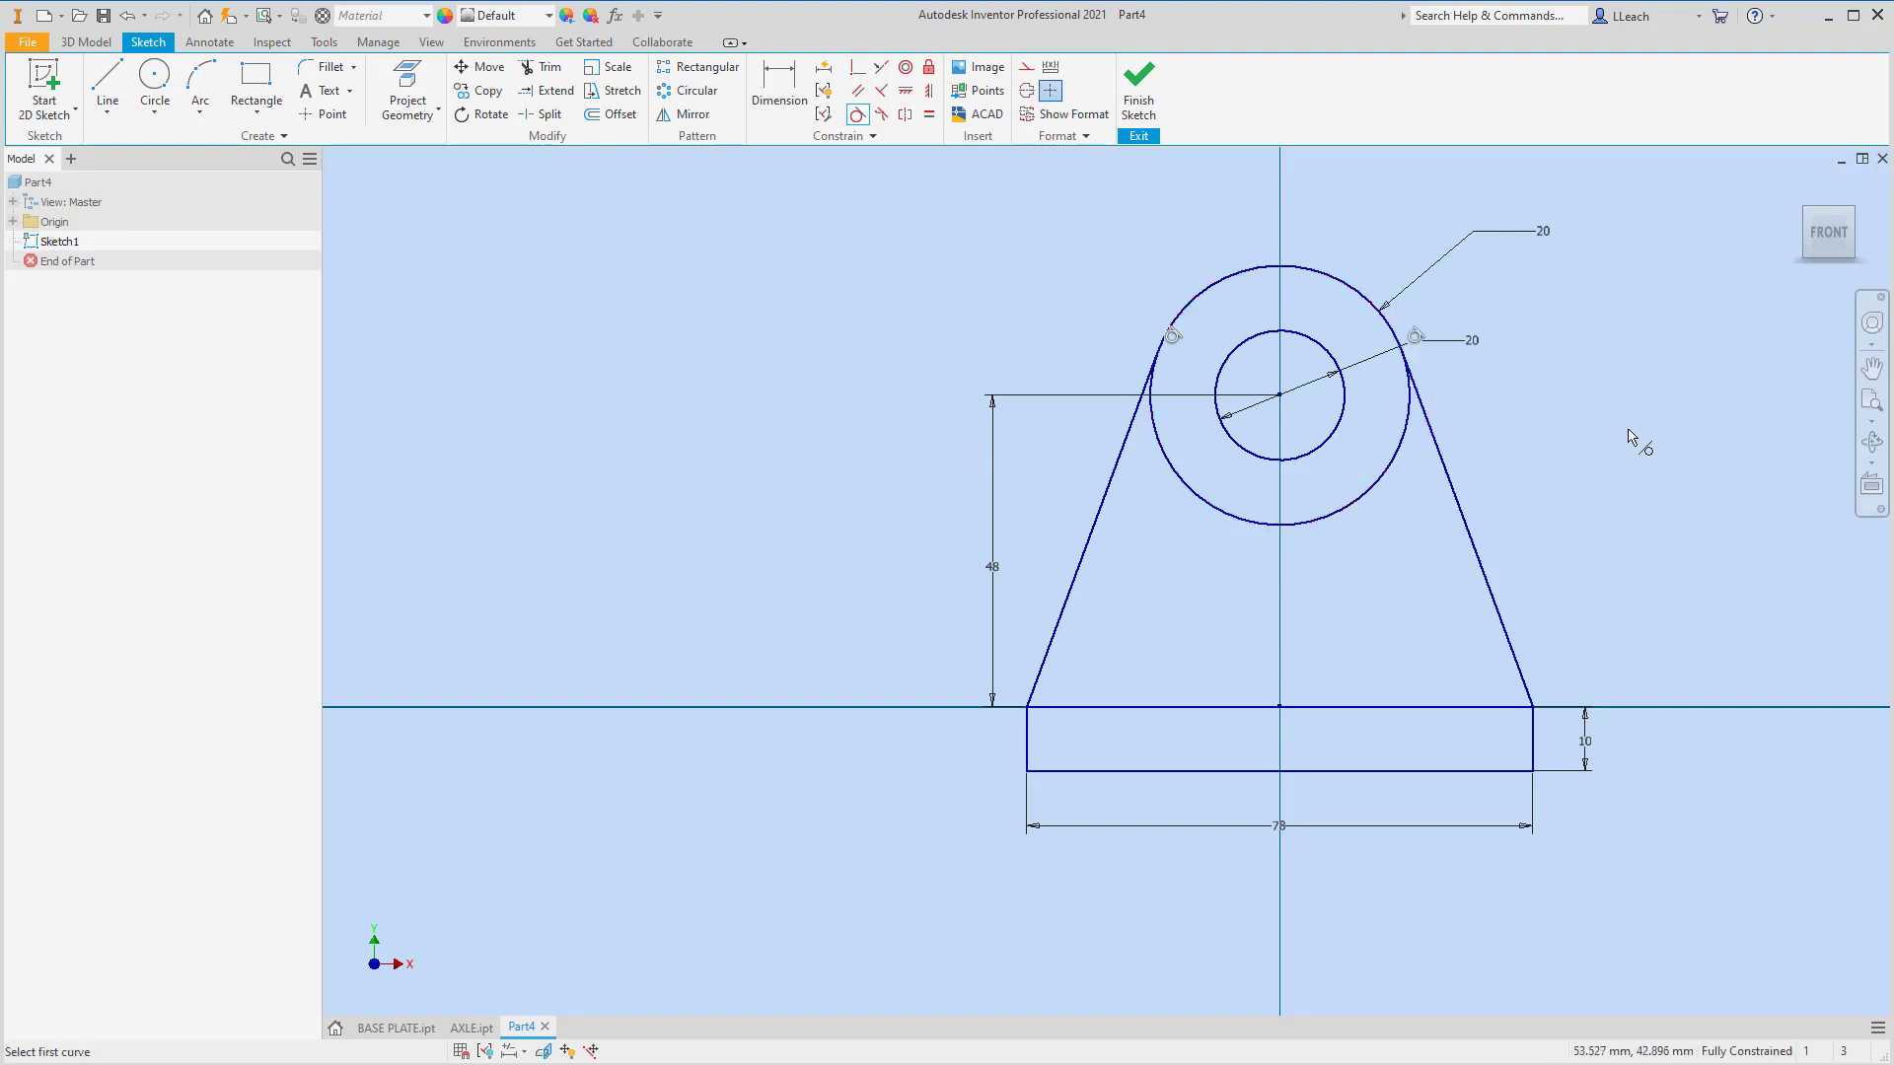
key("Escape")
- Trim away the outer circle's lower arc between the two tangent lines and finish the sketch
left_click(552, 68)
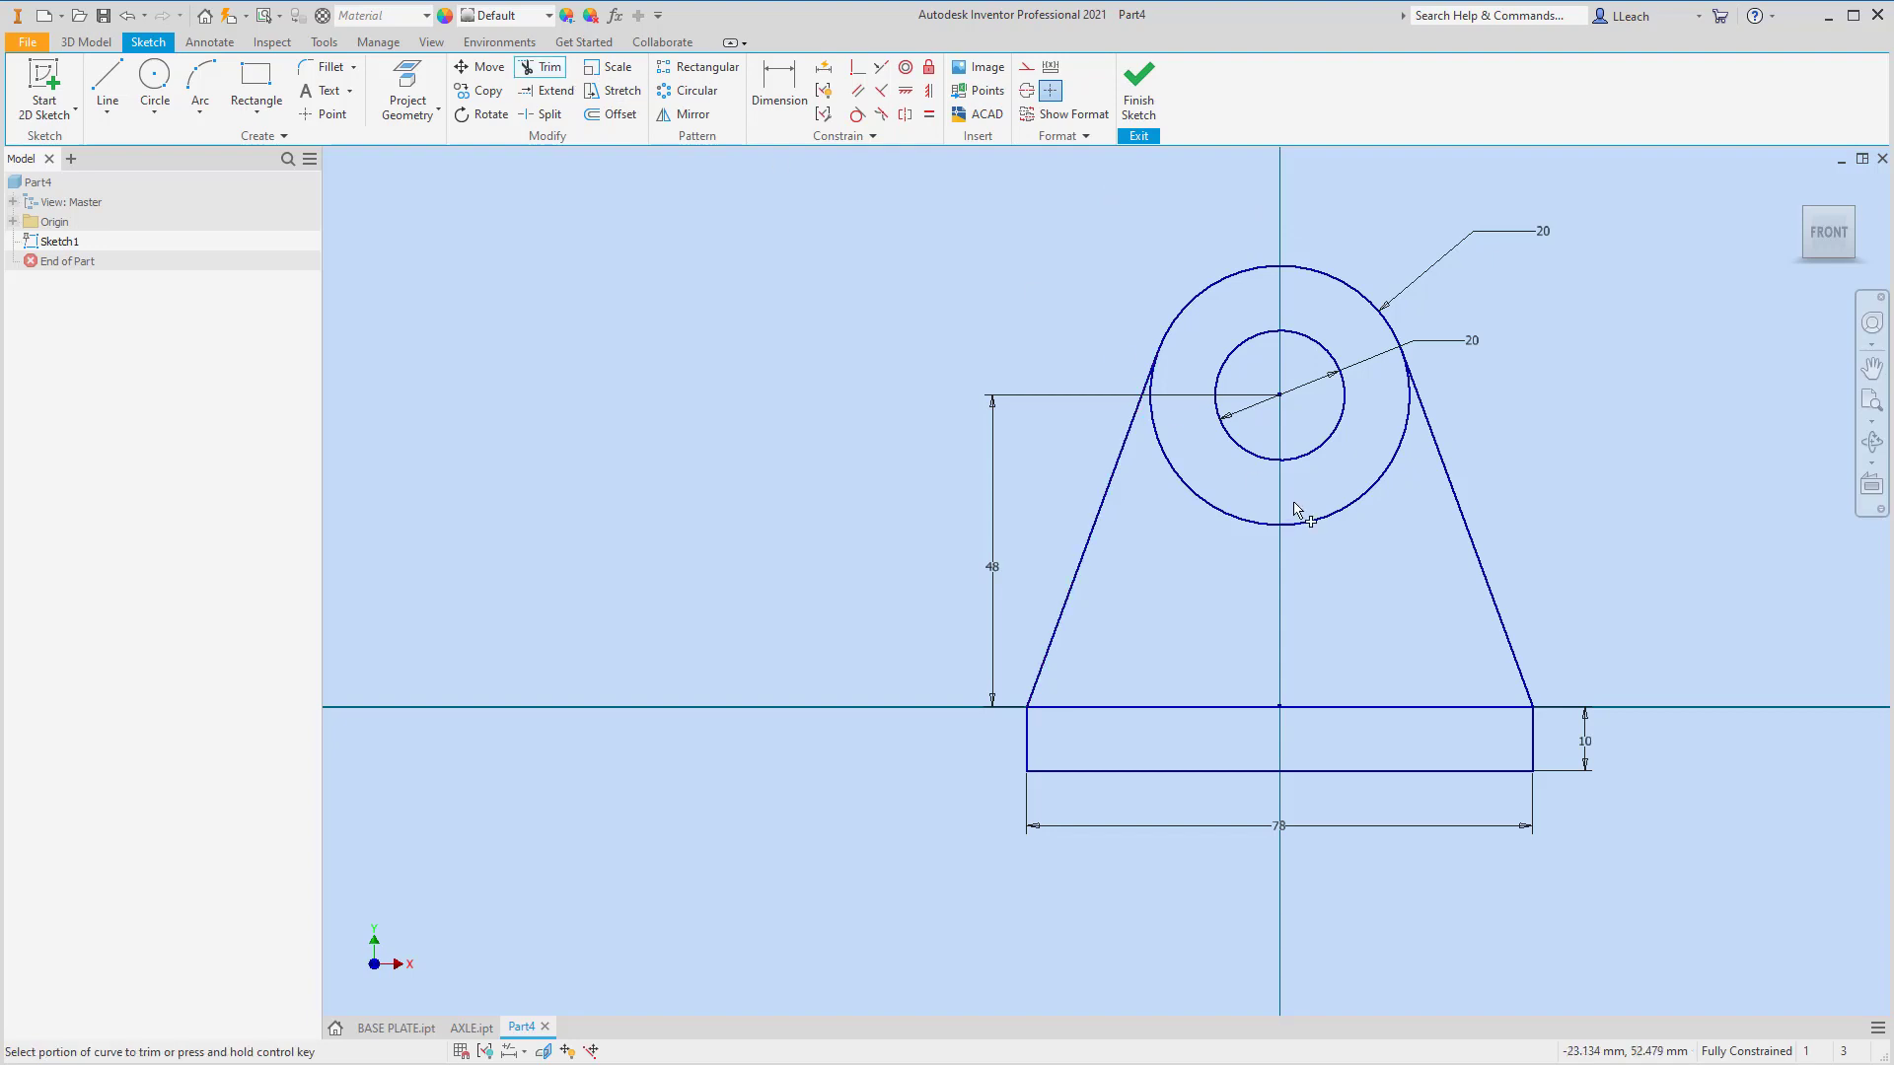
left_click(1354, 507)
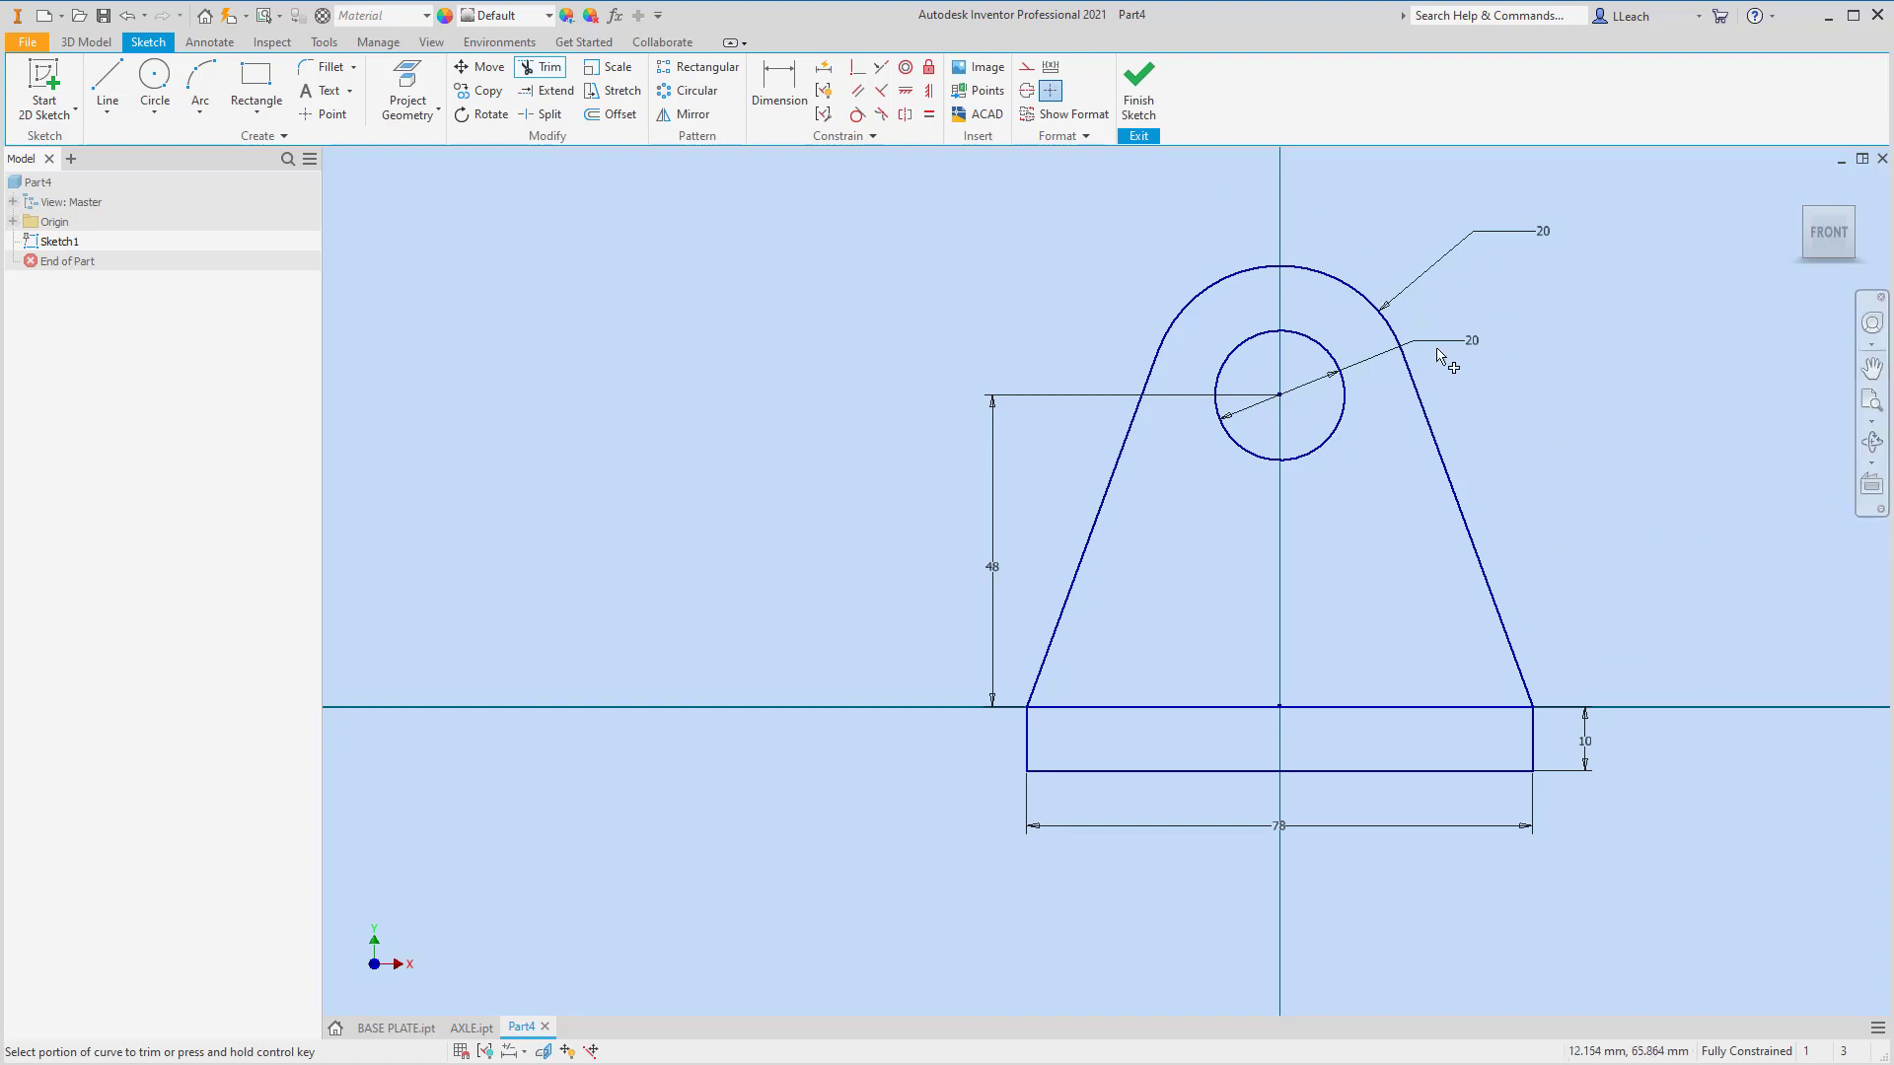
left_click(1140, 91)
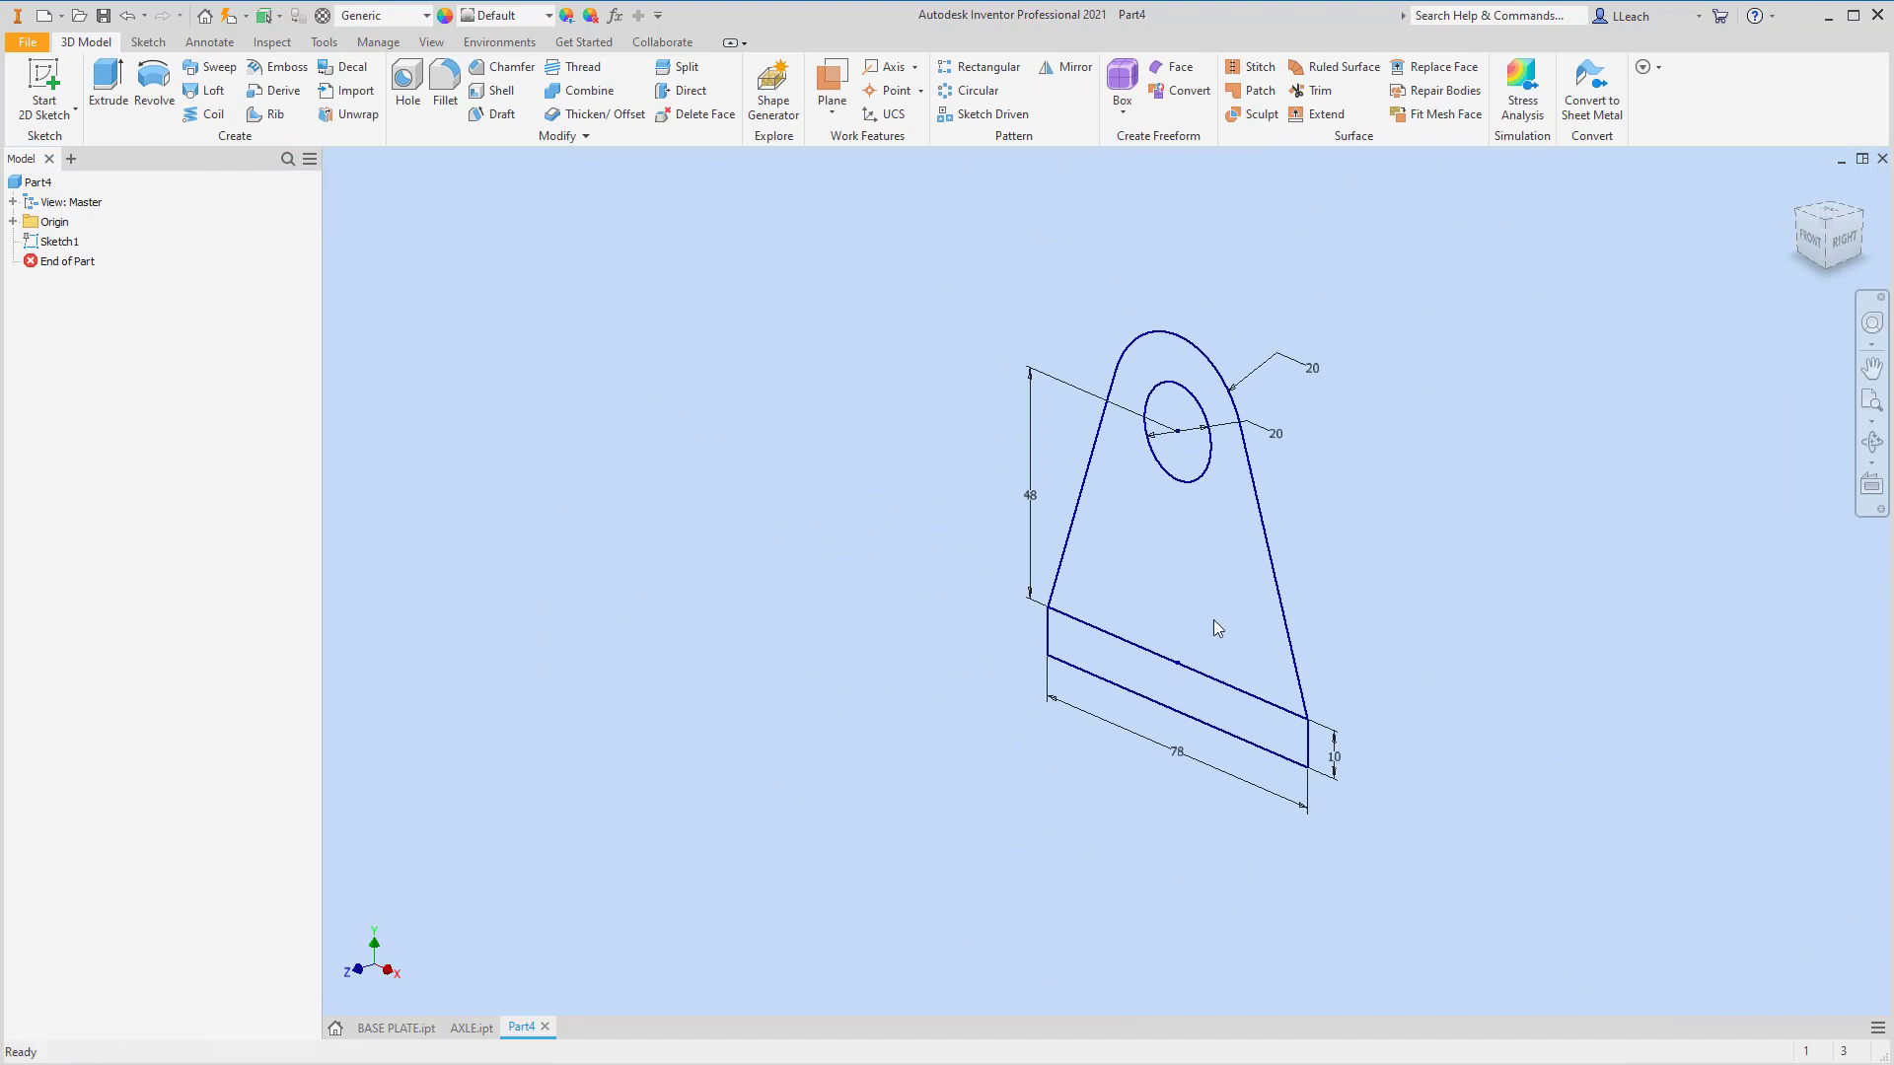
- Extrude the upright profile around the hole 10 mm in the default direction, toward the front, leaving out the base rectangle
scroll(1232, 609, "up", 3)
scroll(1233, 610, "down", 3)
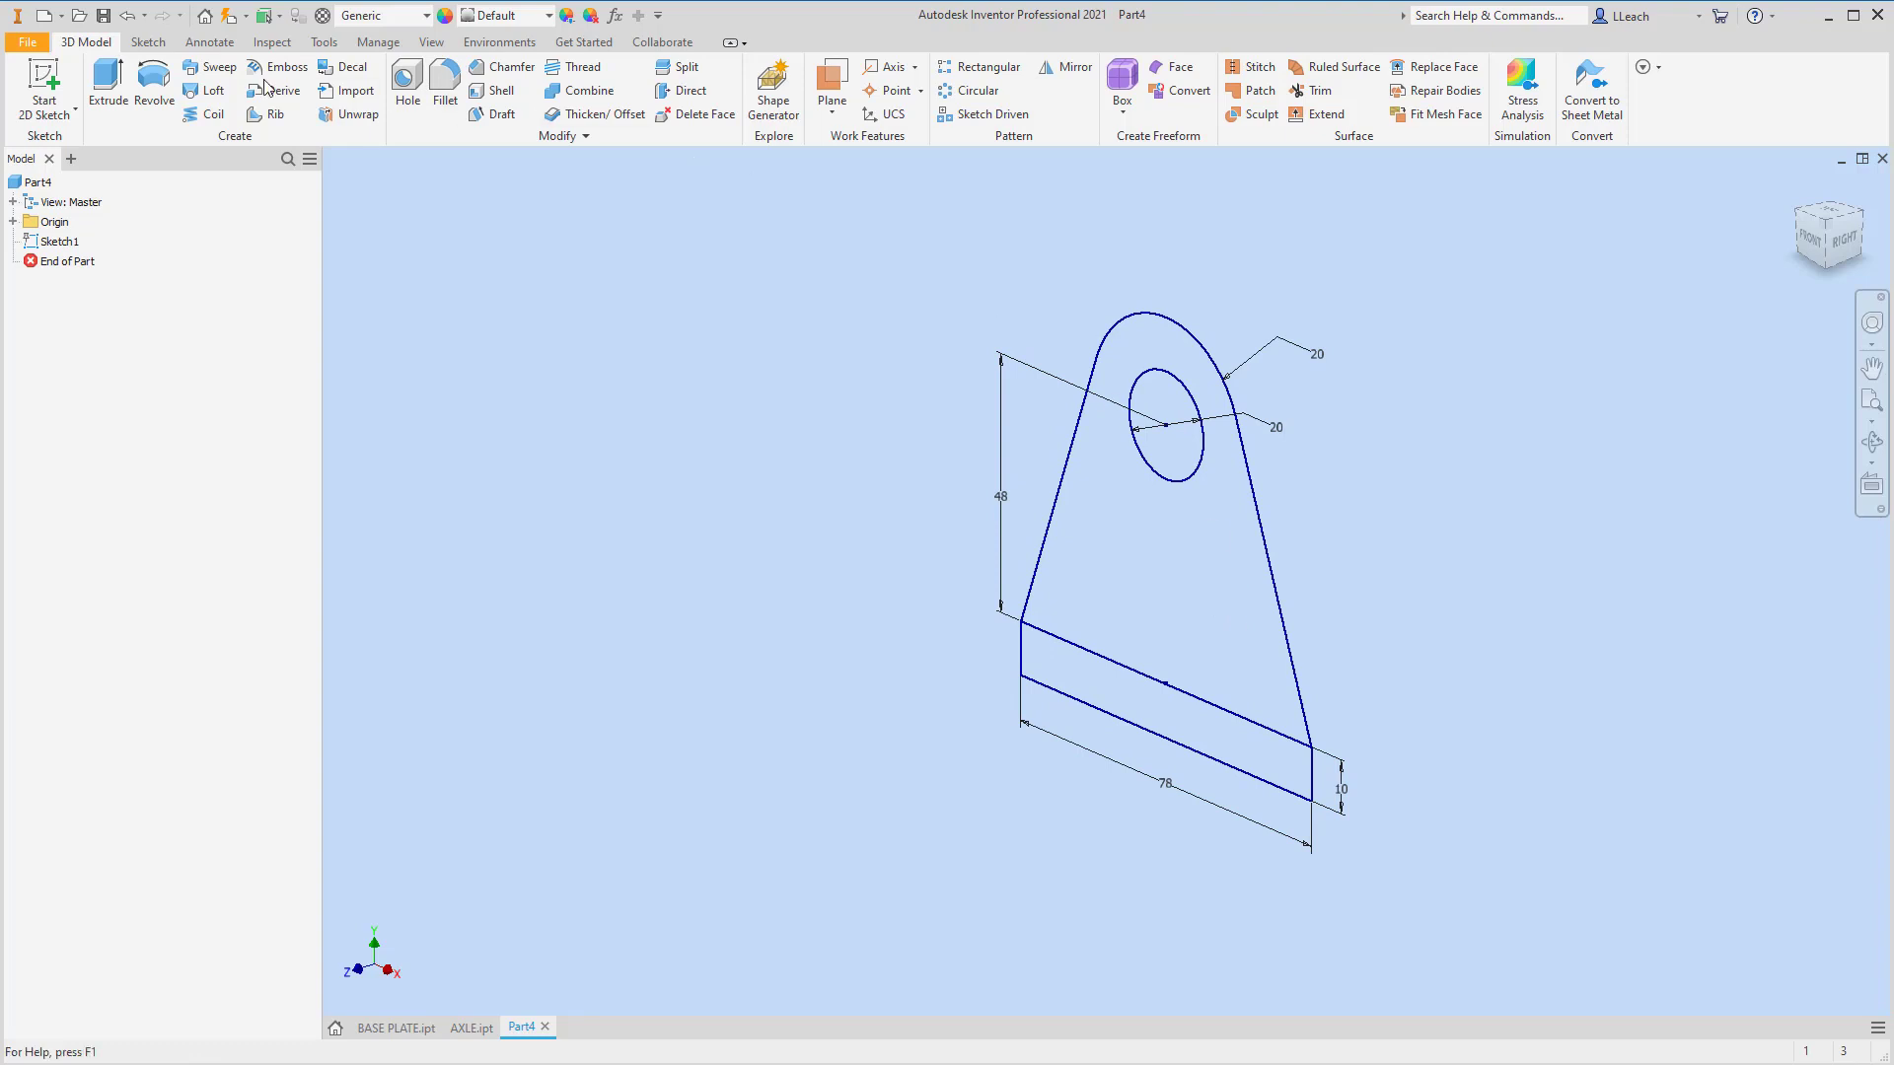
left_click(109, 89)
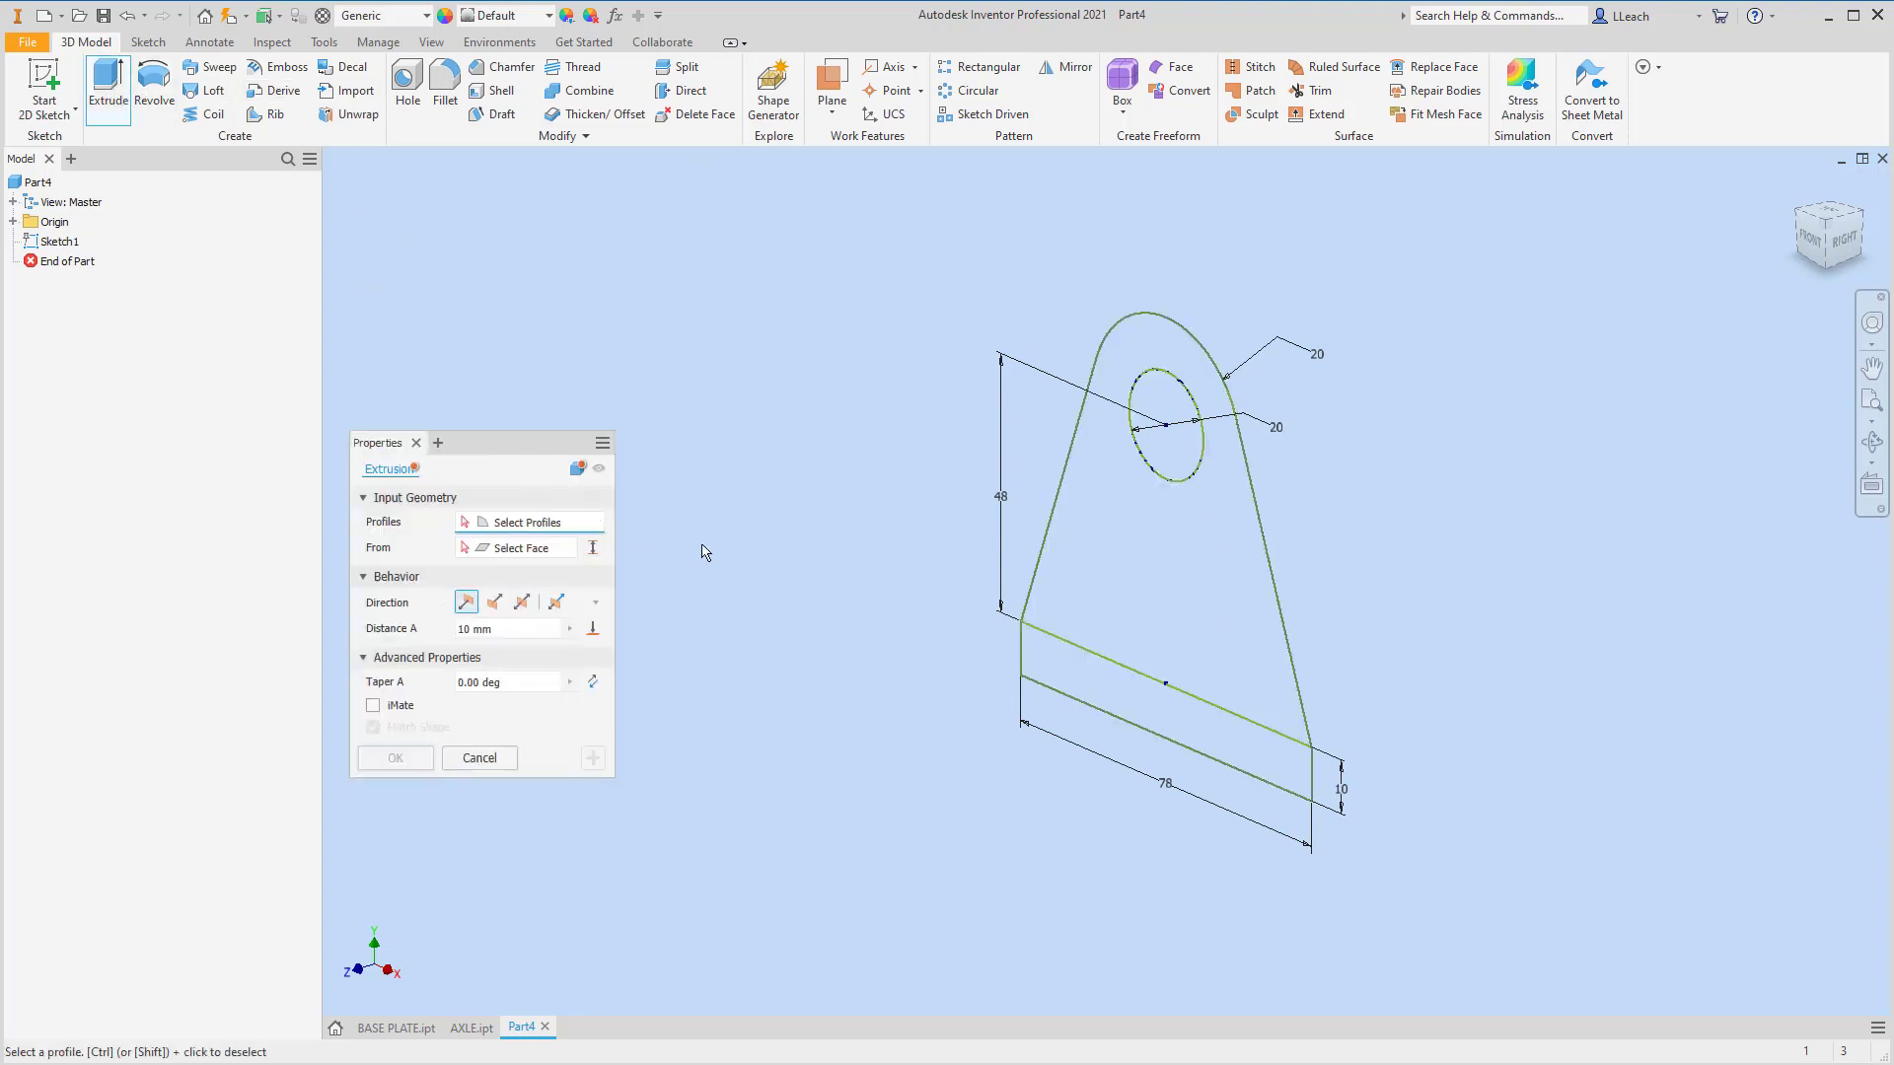
left_click(1186, 539)
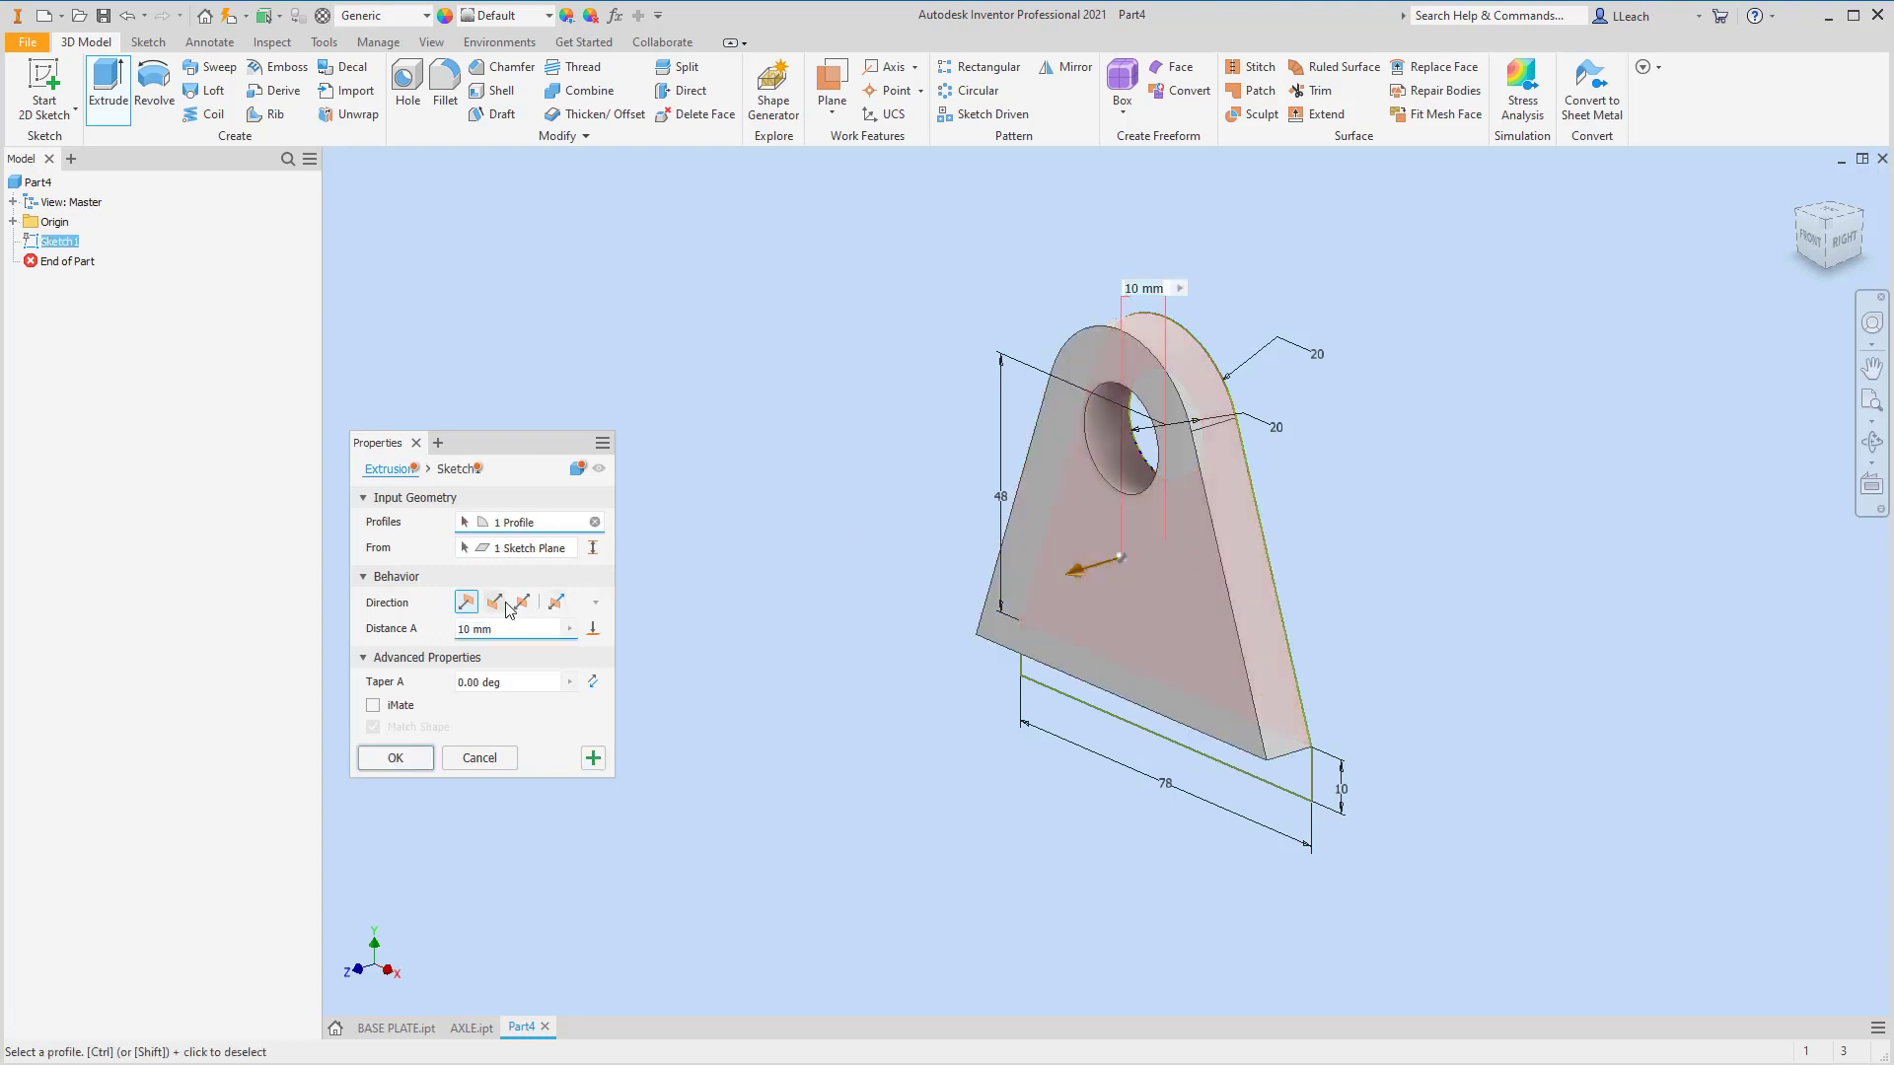
left_click(495, 602)
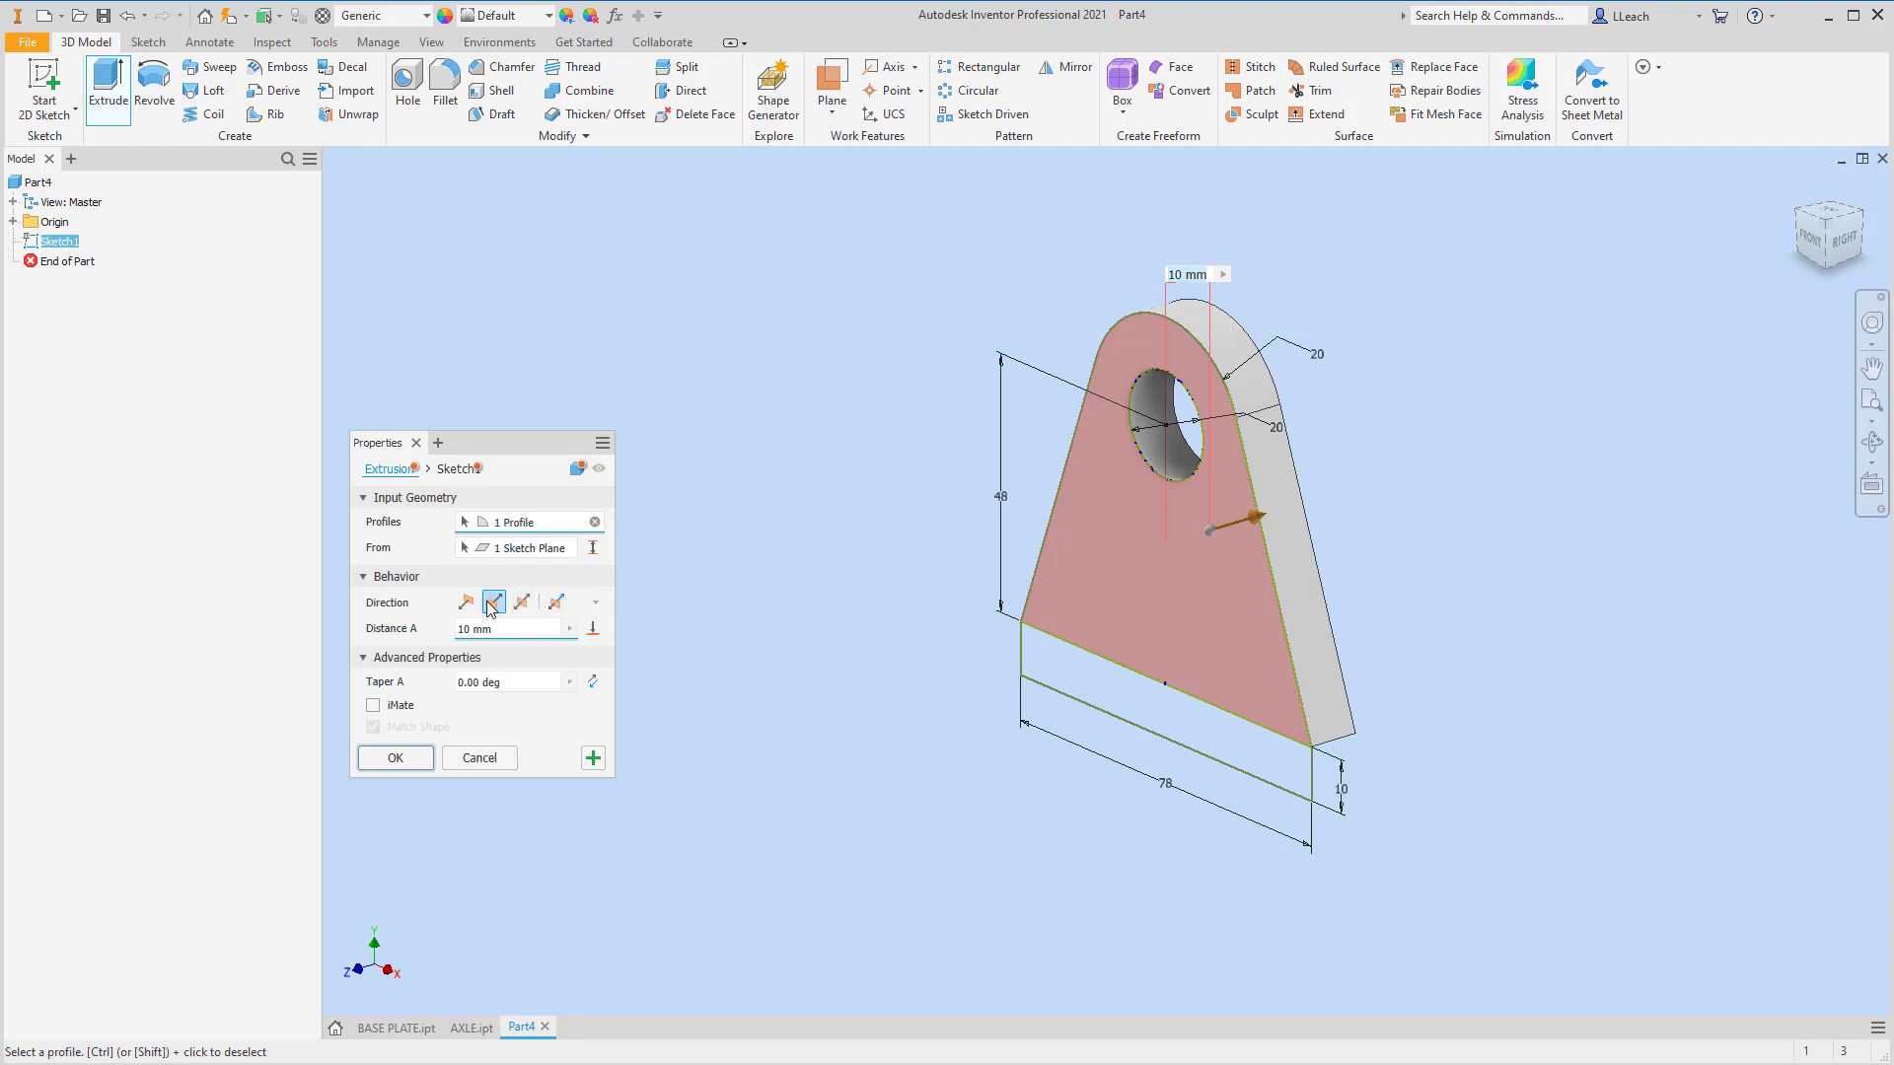
left_click(468, 601)
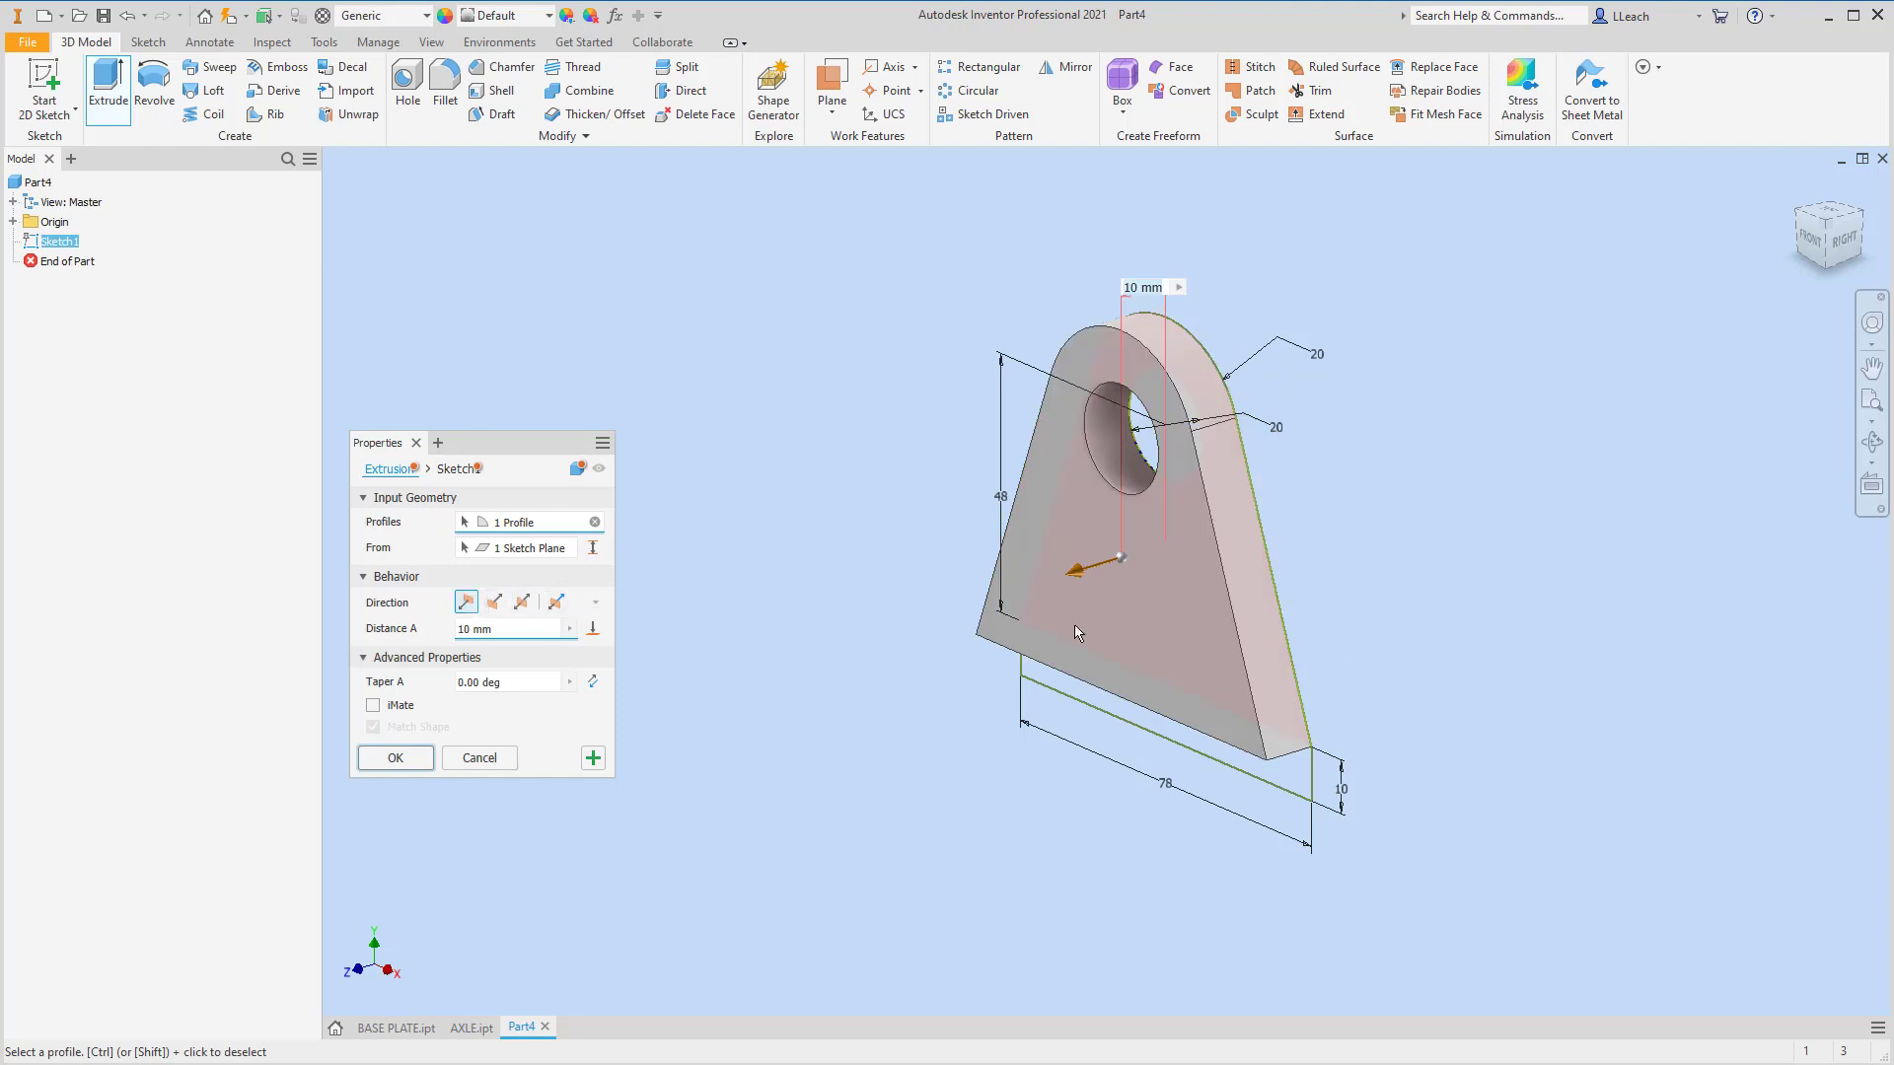
left_click(498, 627)
left_click(400, 760)
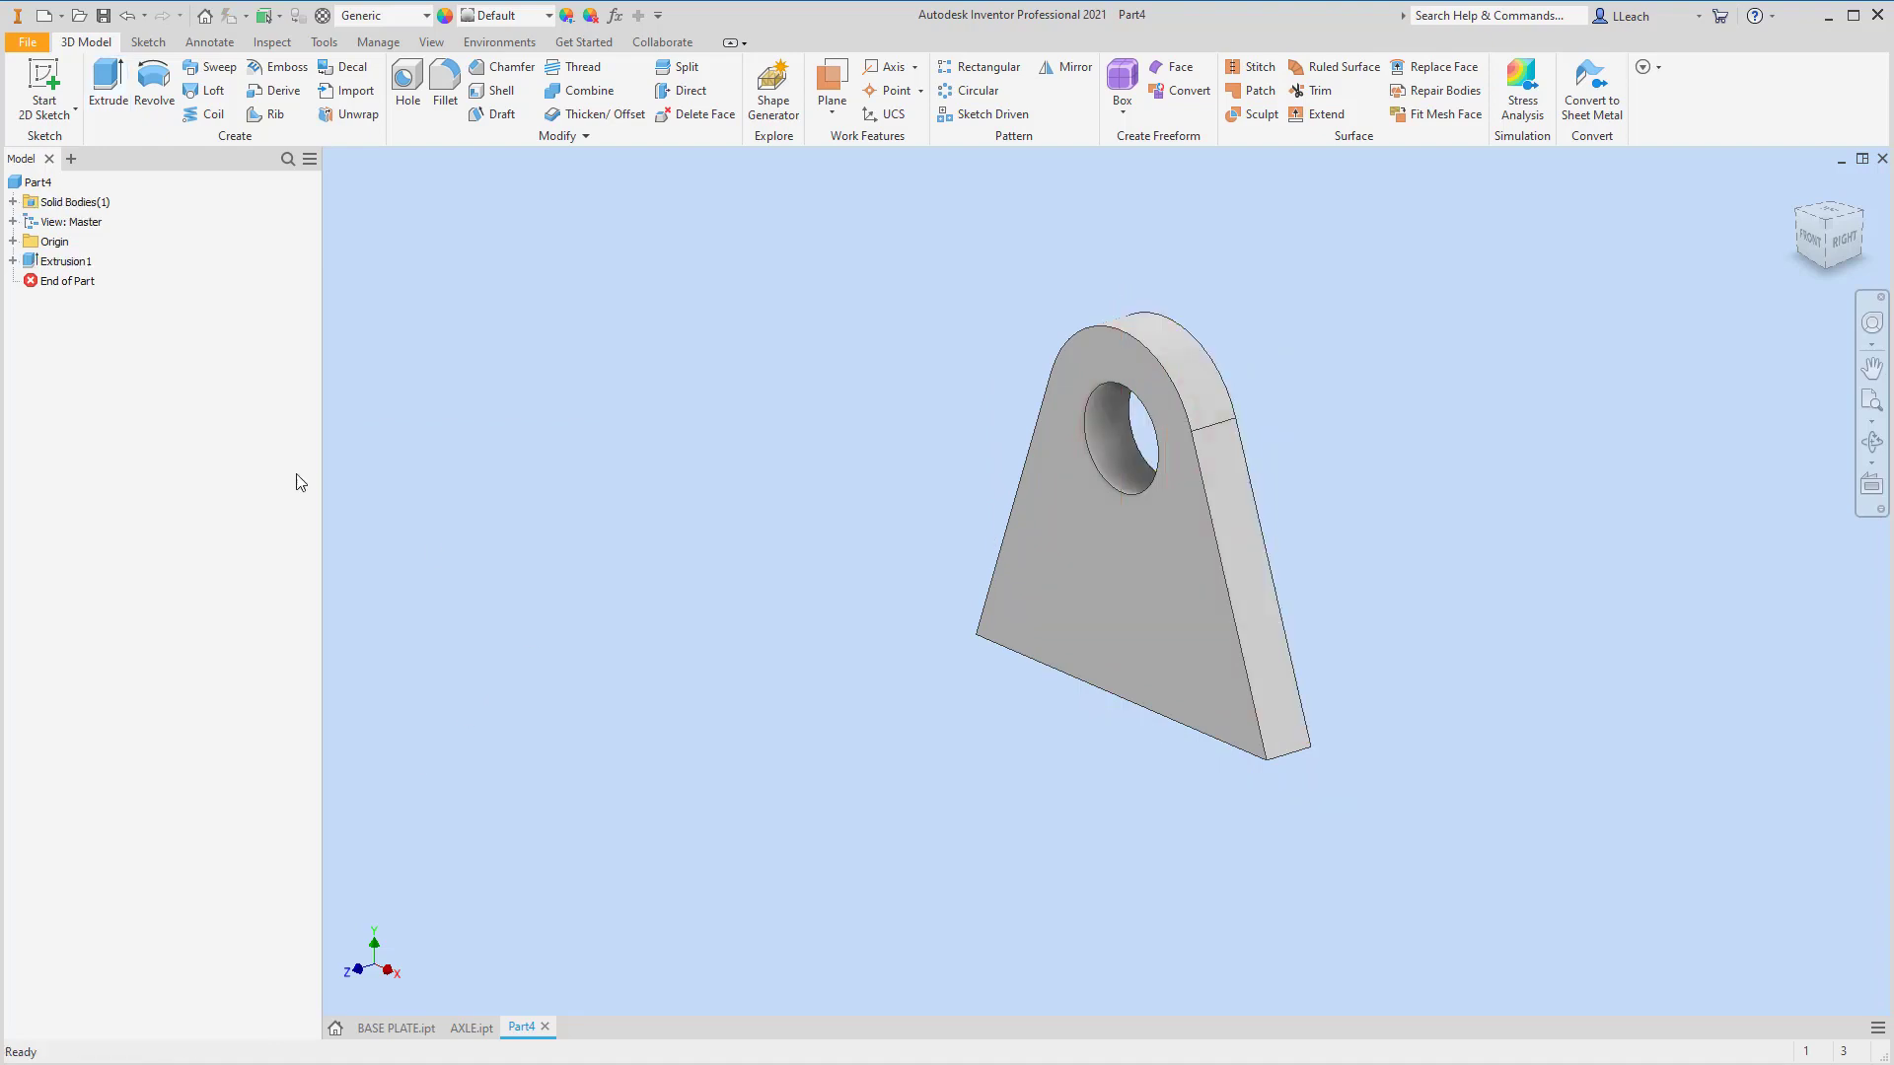
- Turn on the visibility of the sketch used by the extrusion
left_click(13, 260)
right_click(83, 287)
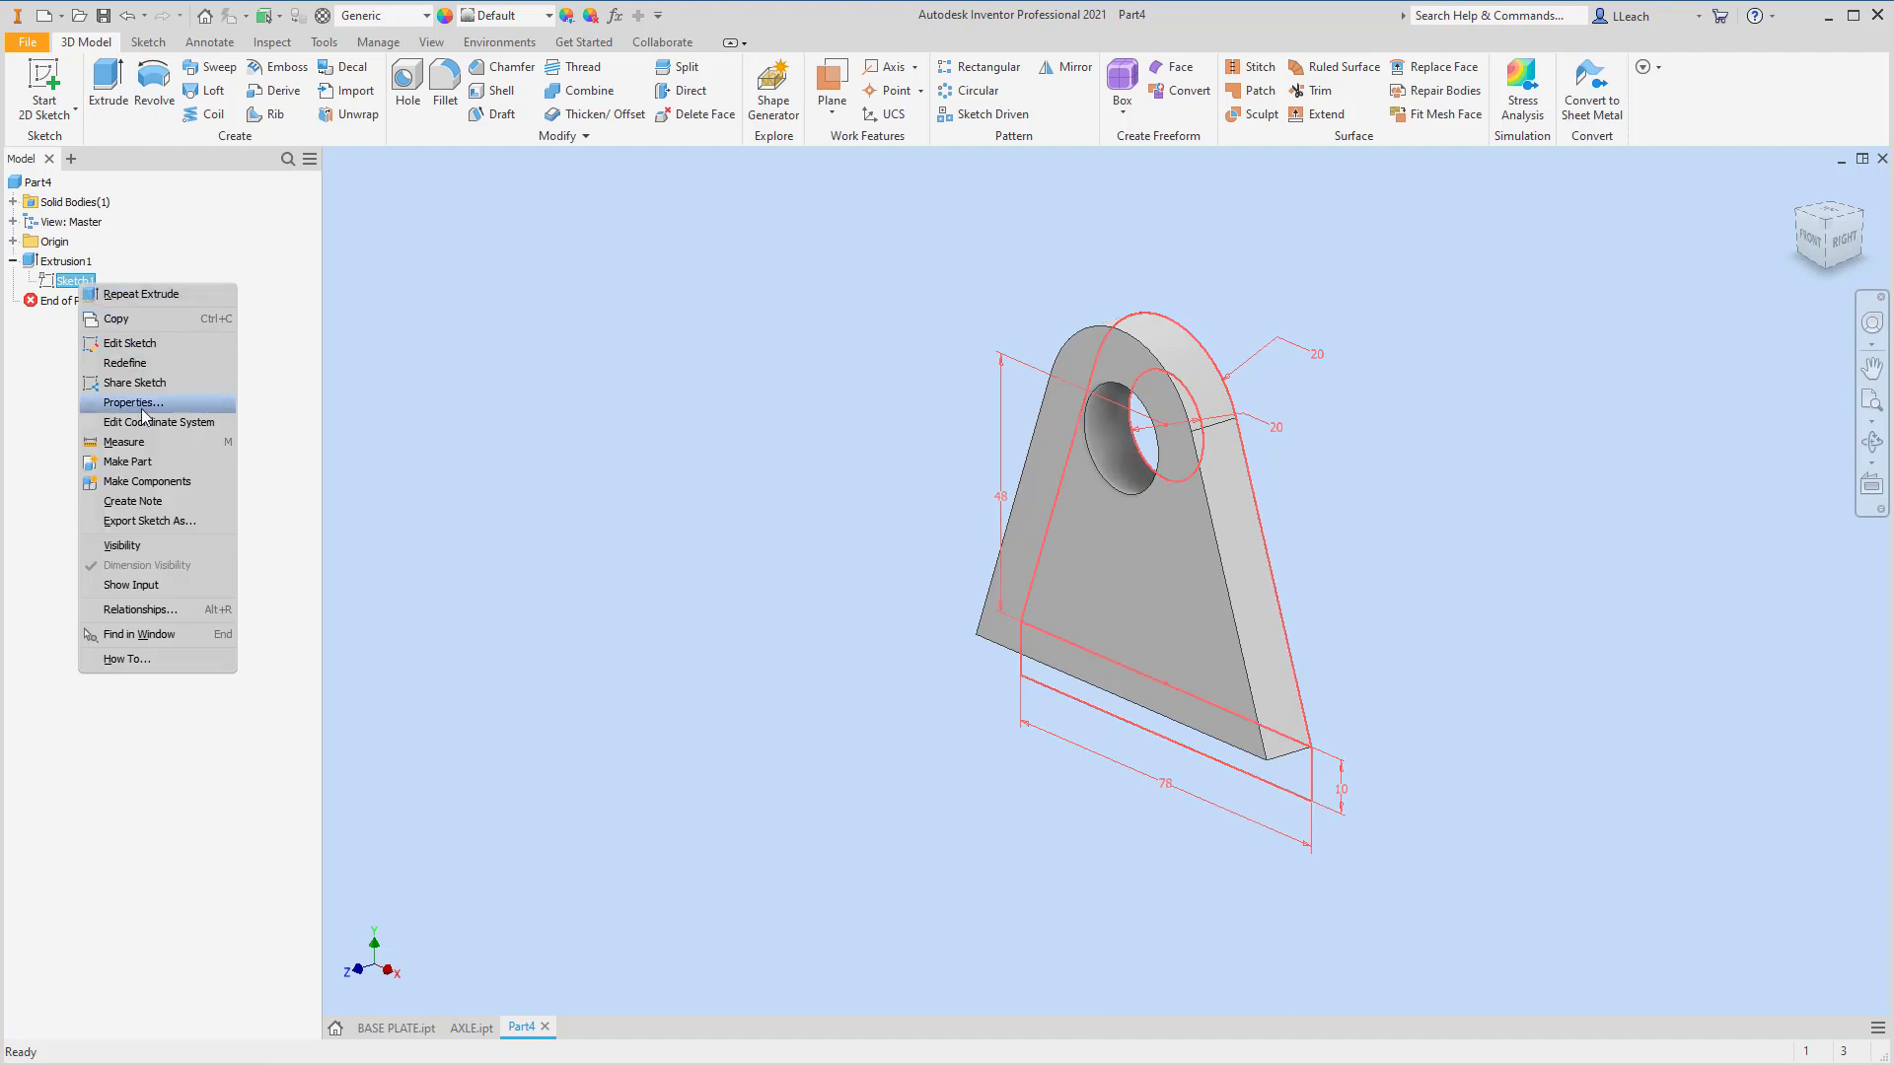
left_click(122, 544)
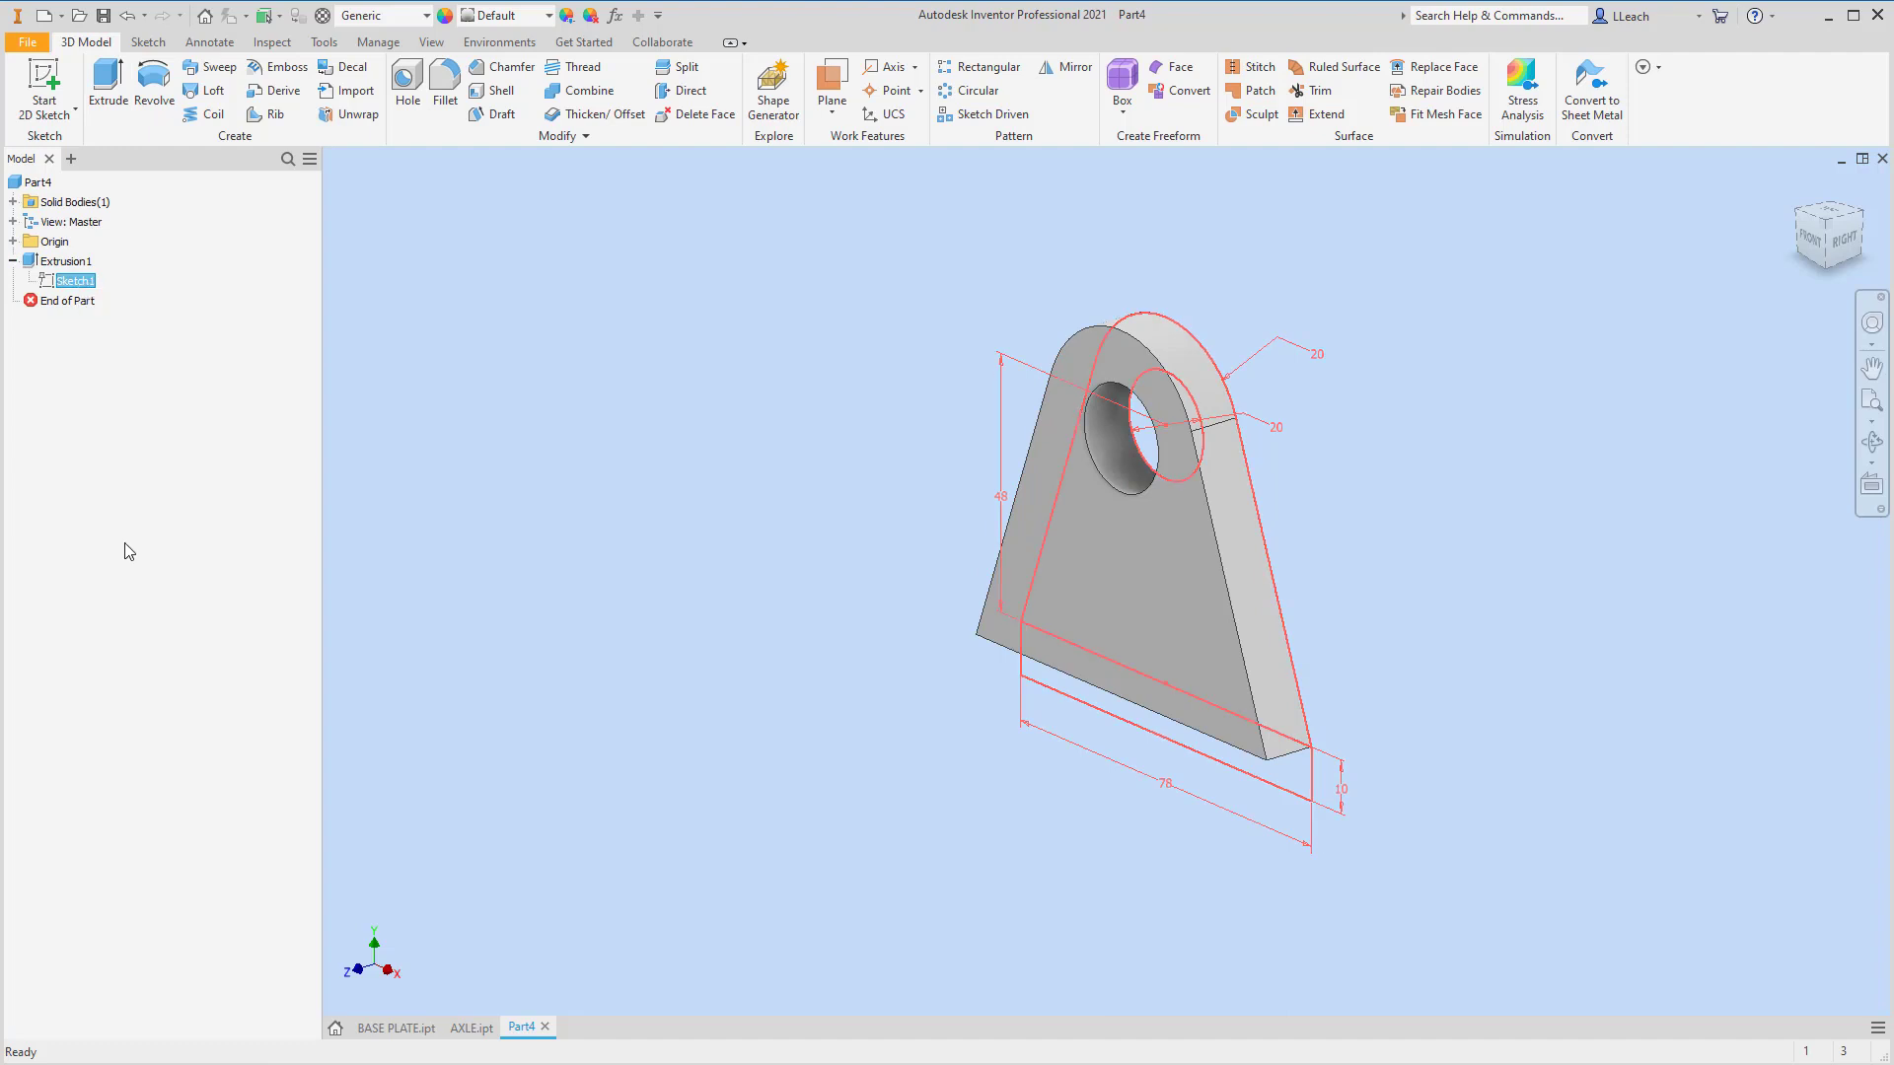
- Extrude the base rectangle of the shared sketch 37 mm toward the front, joined to the upright
left_click(115, 97)
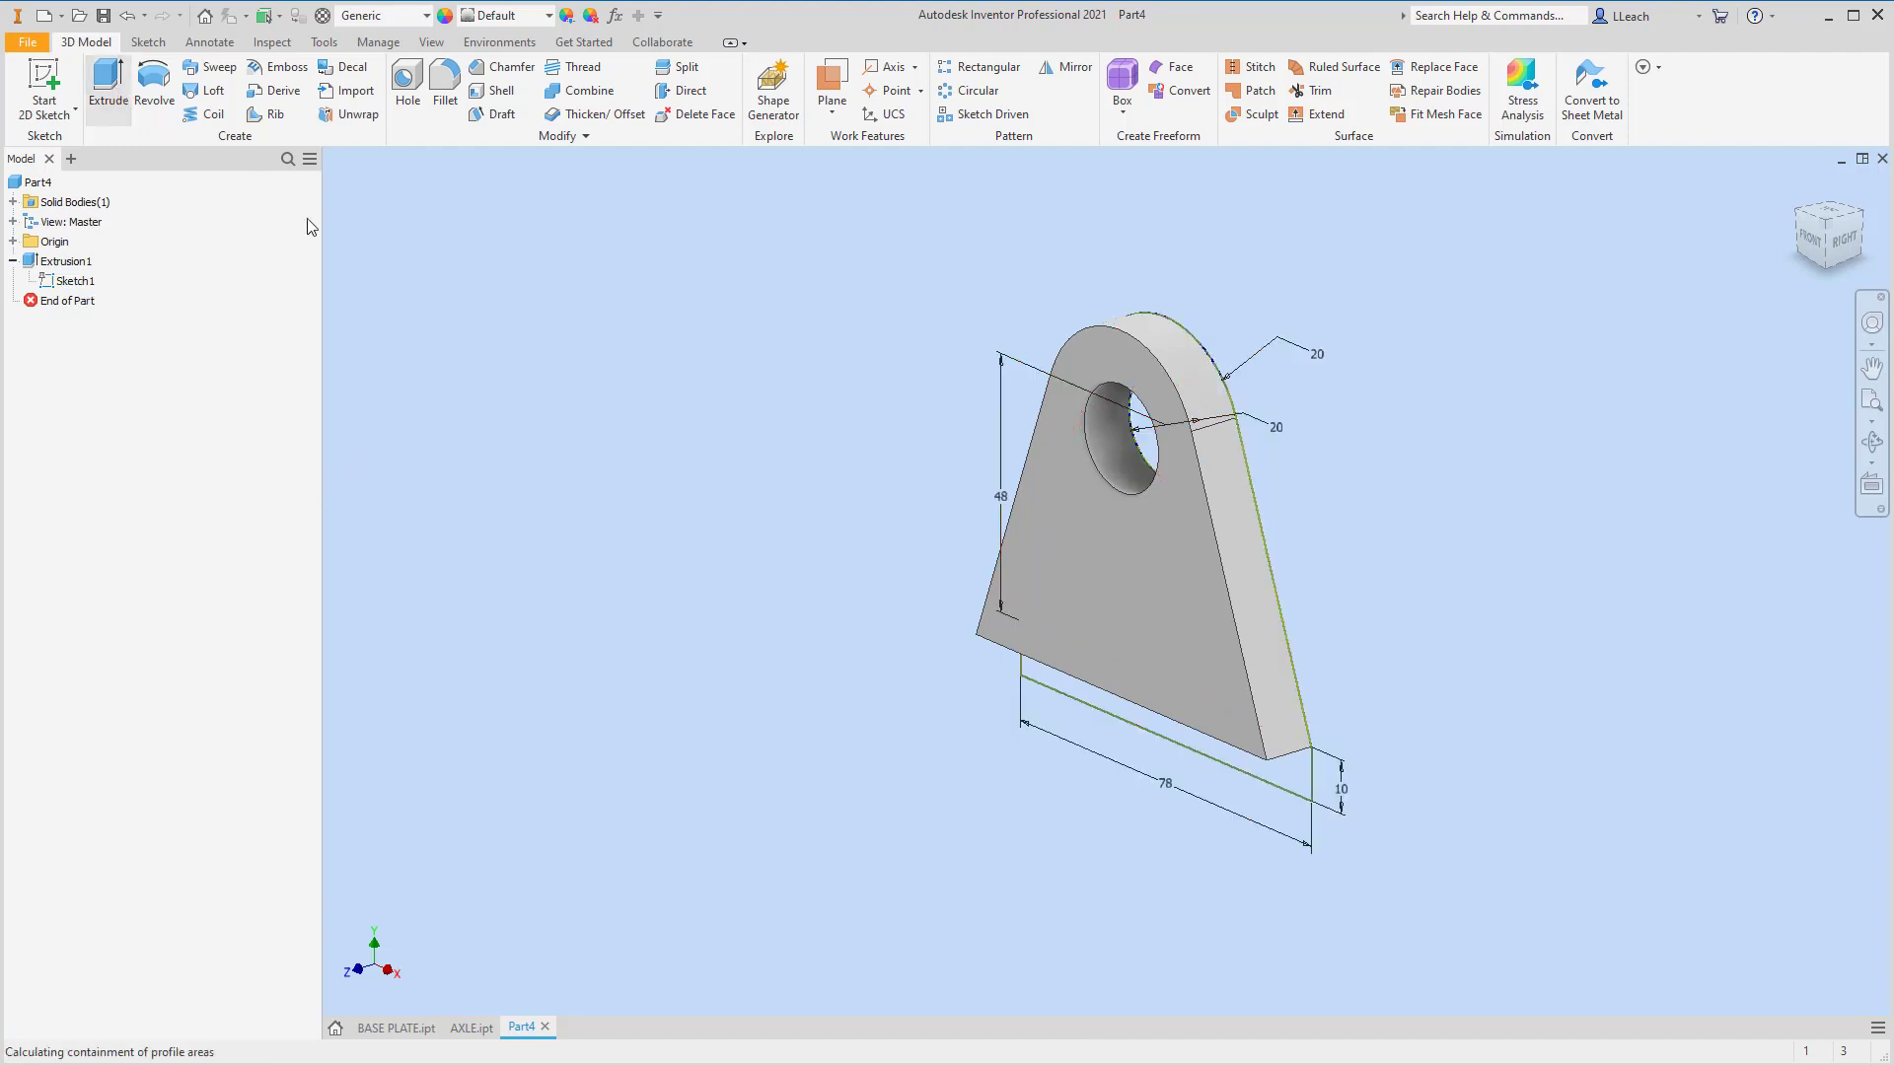
left_click(1280, 773)
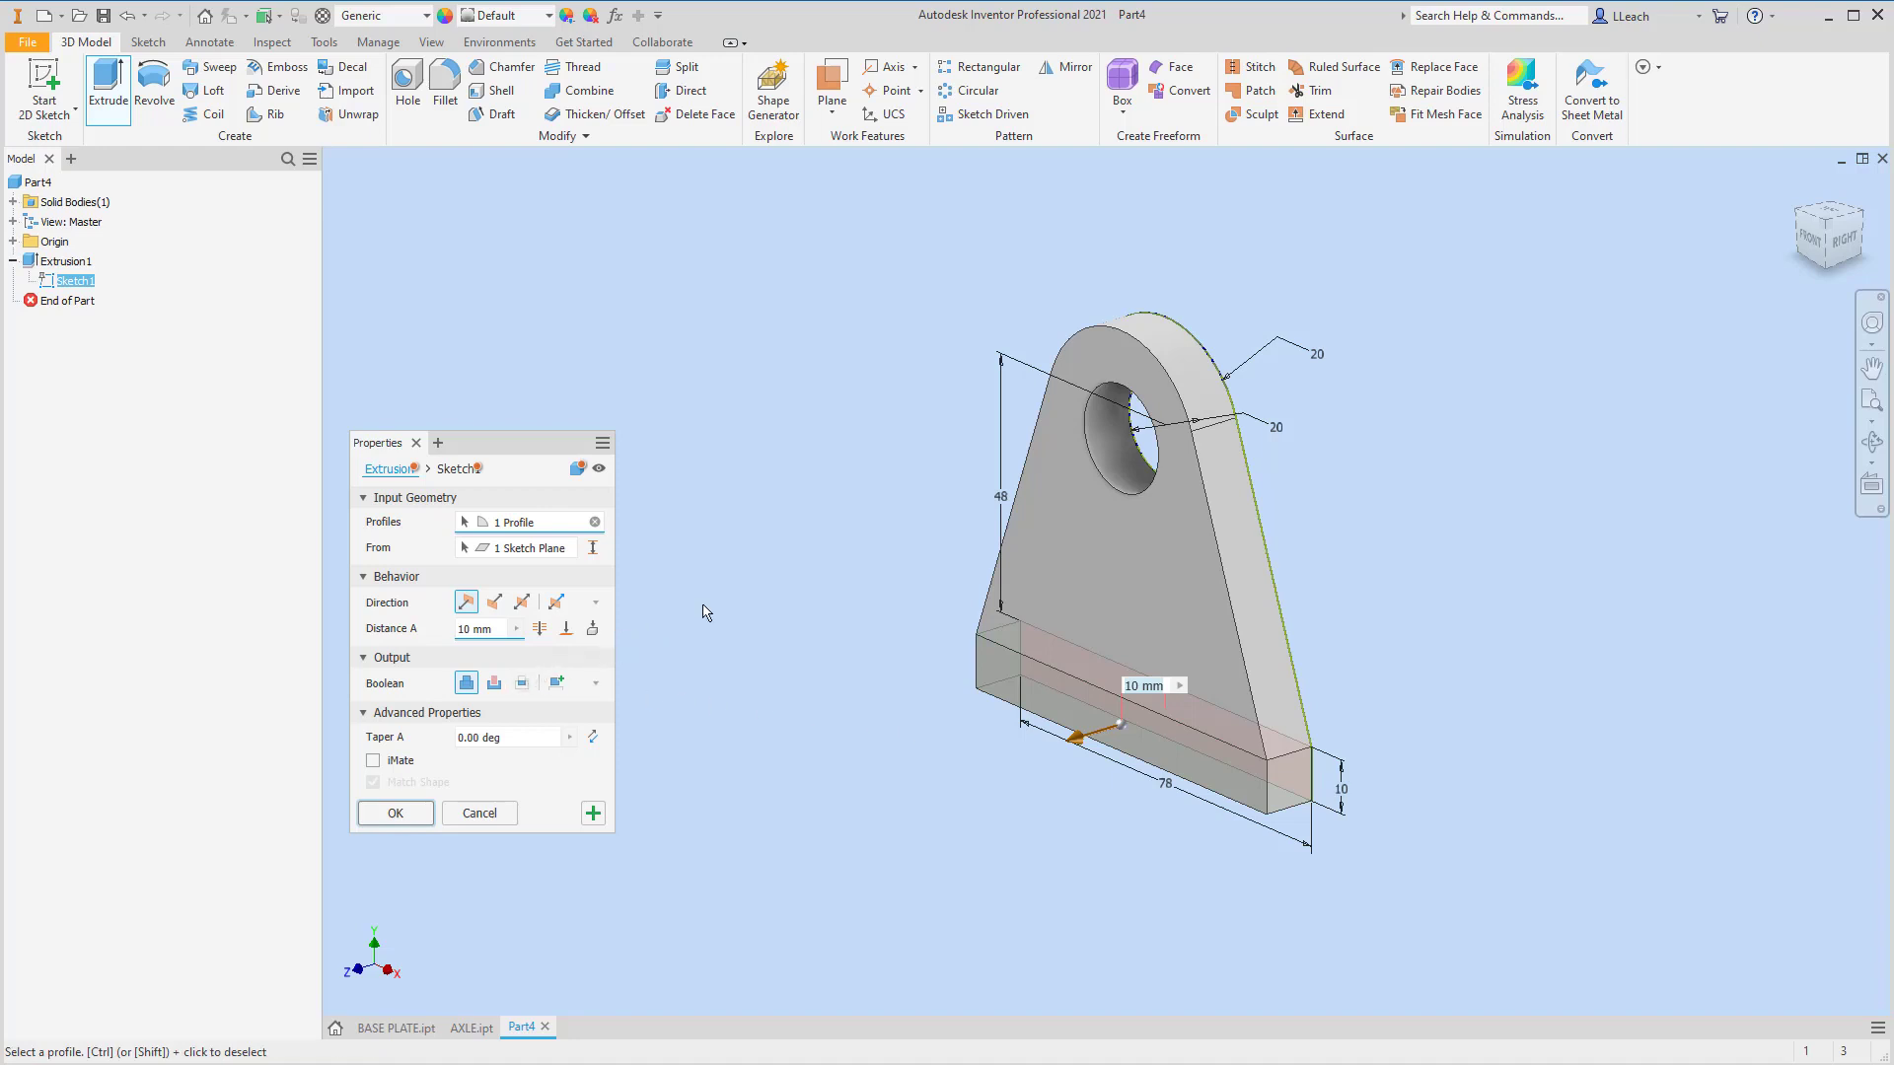
left_click(493, 629)
type("37")
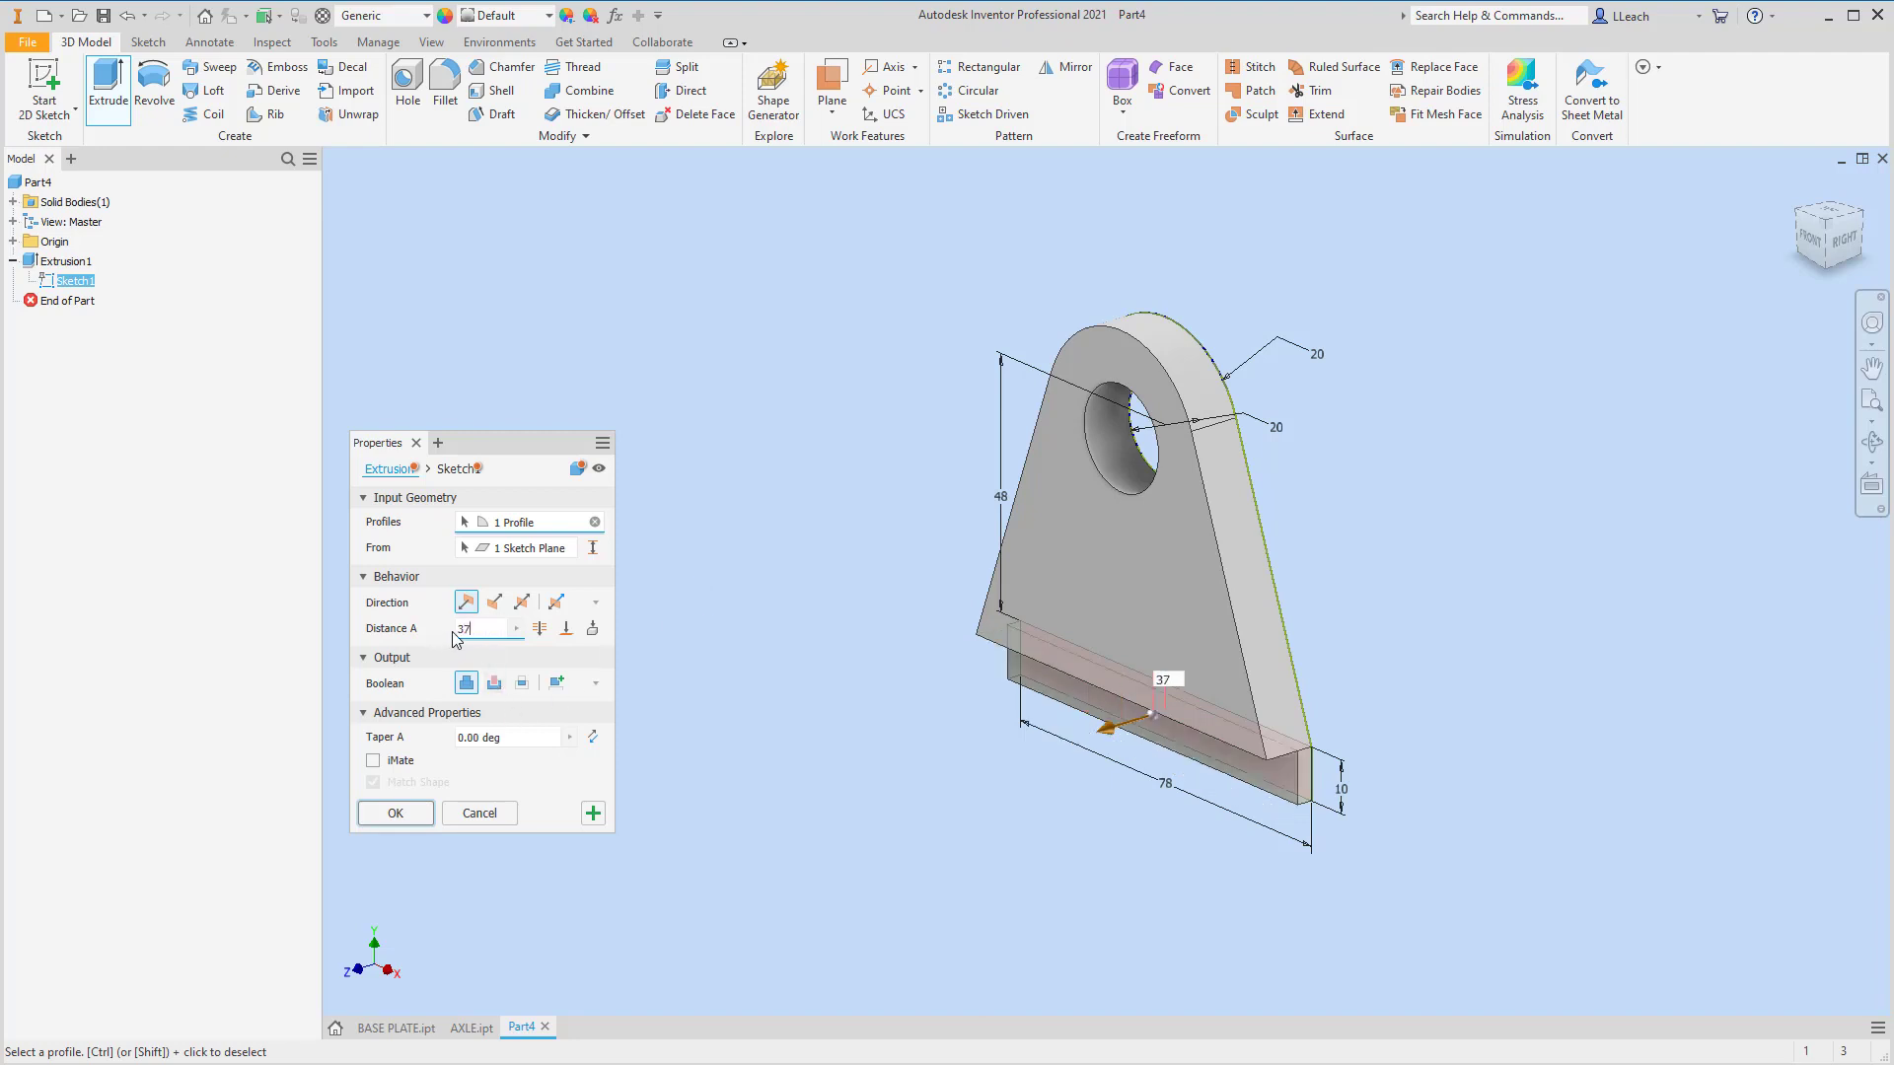
left_click(394, 814)
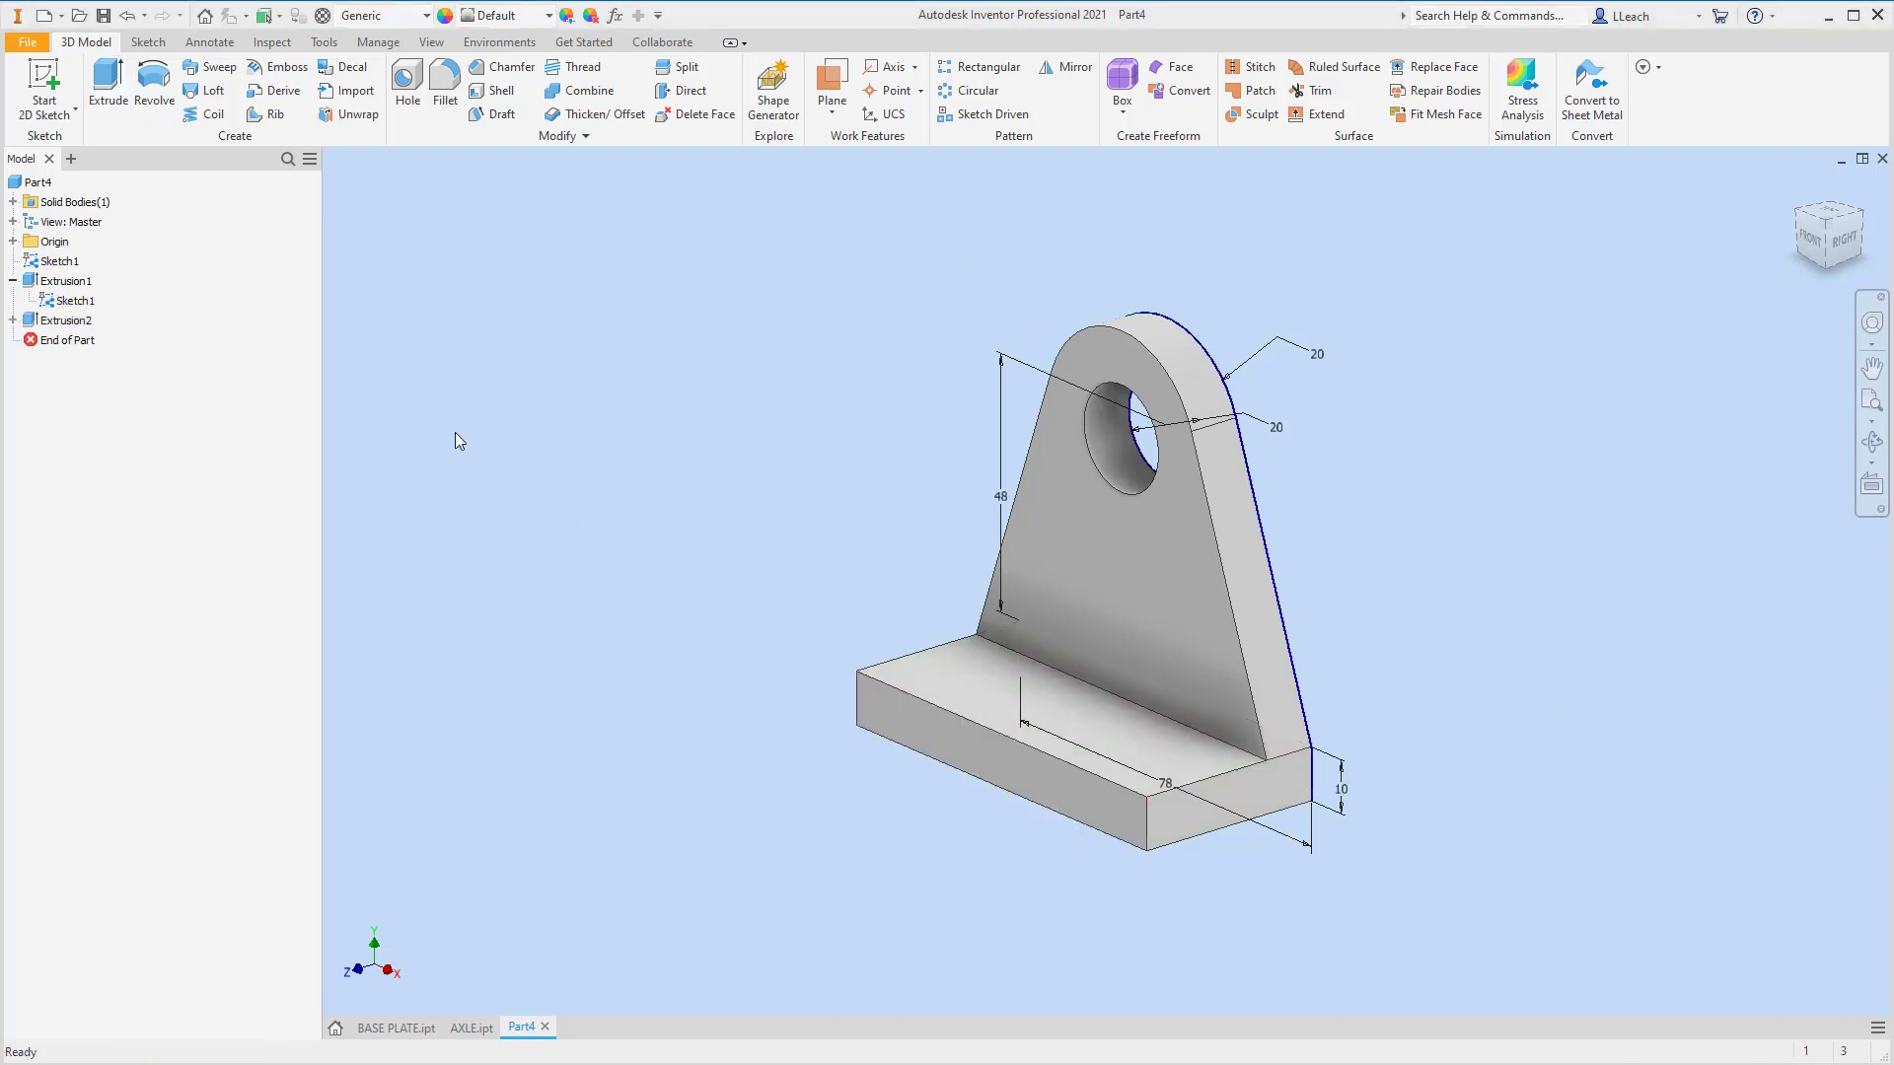
- Turn off the visibility of the sketch shared by the two extrusions
left_click(87, 301)
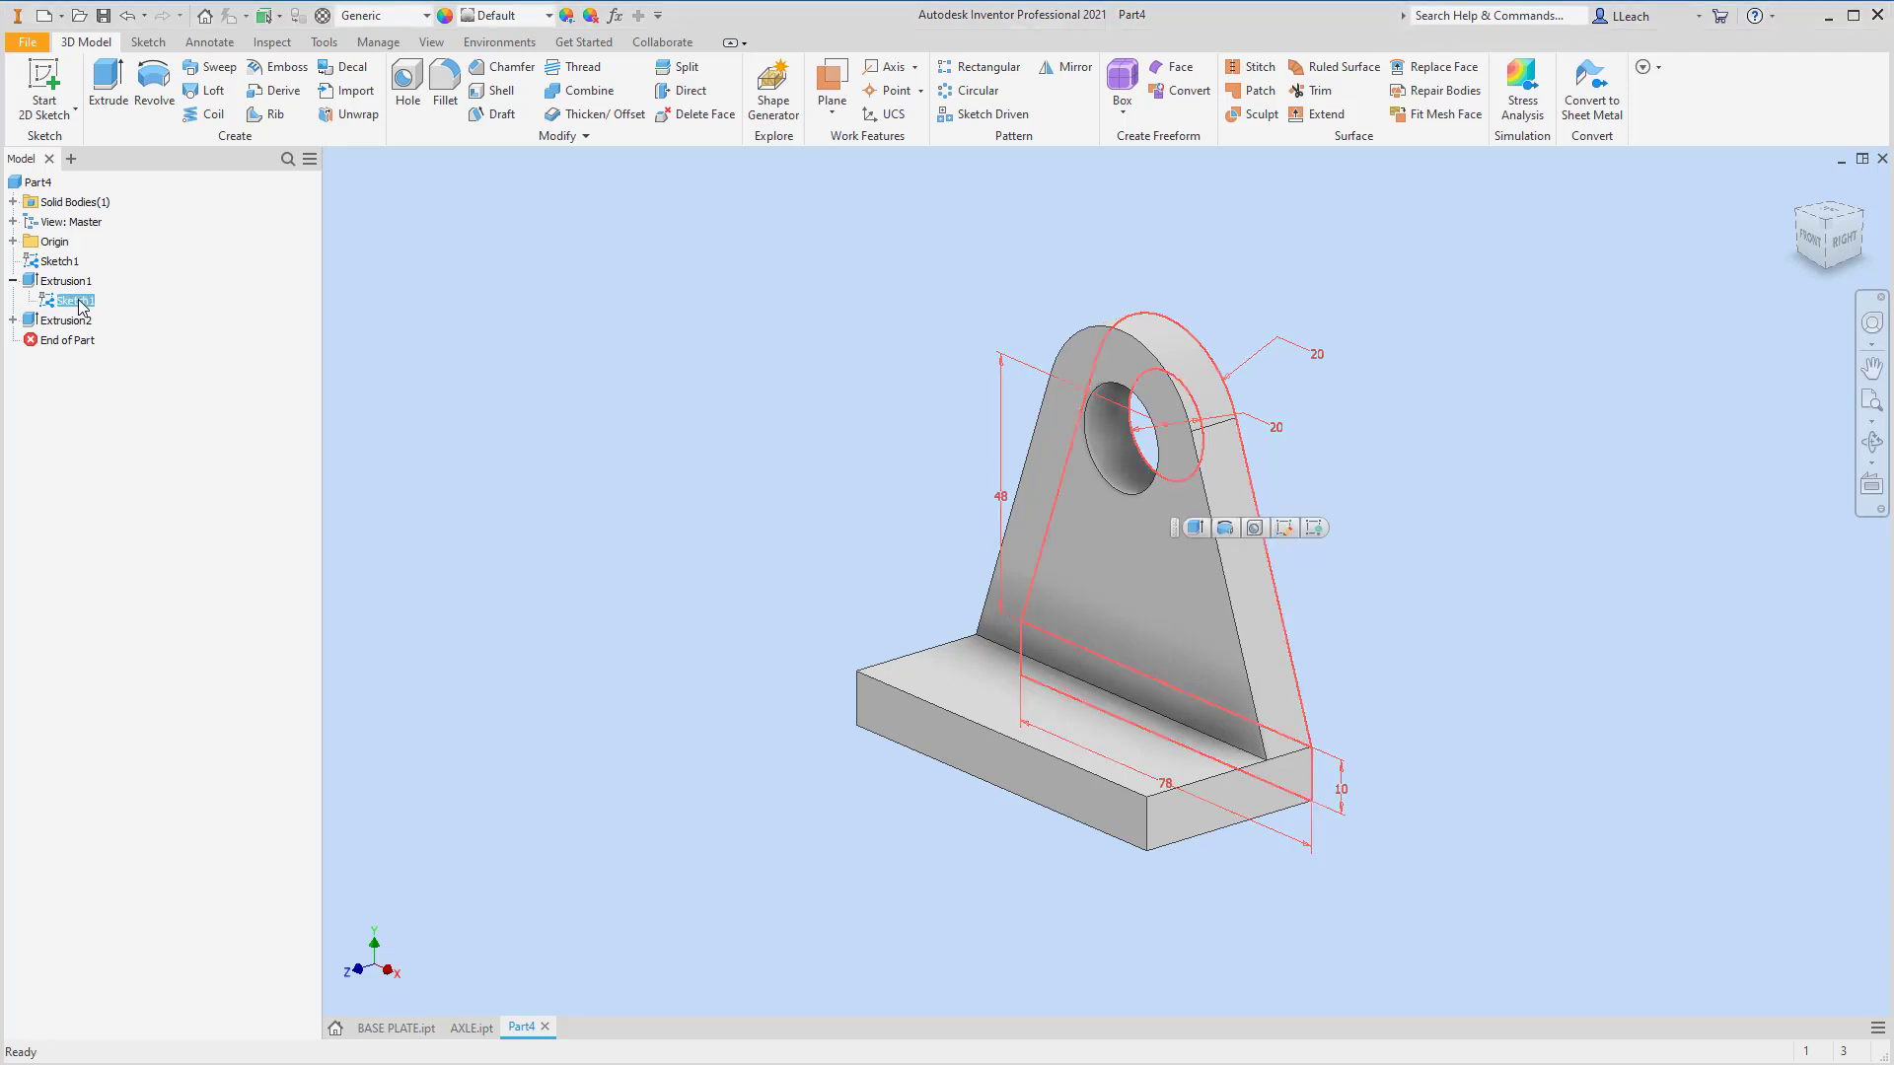
right_click(82, 303)
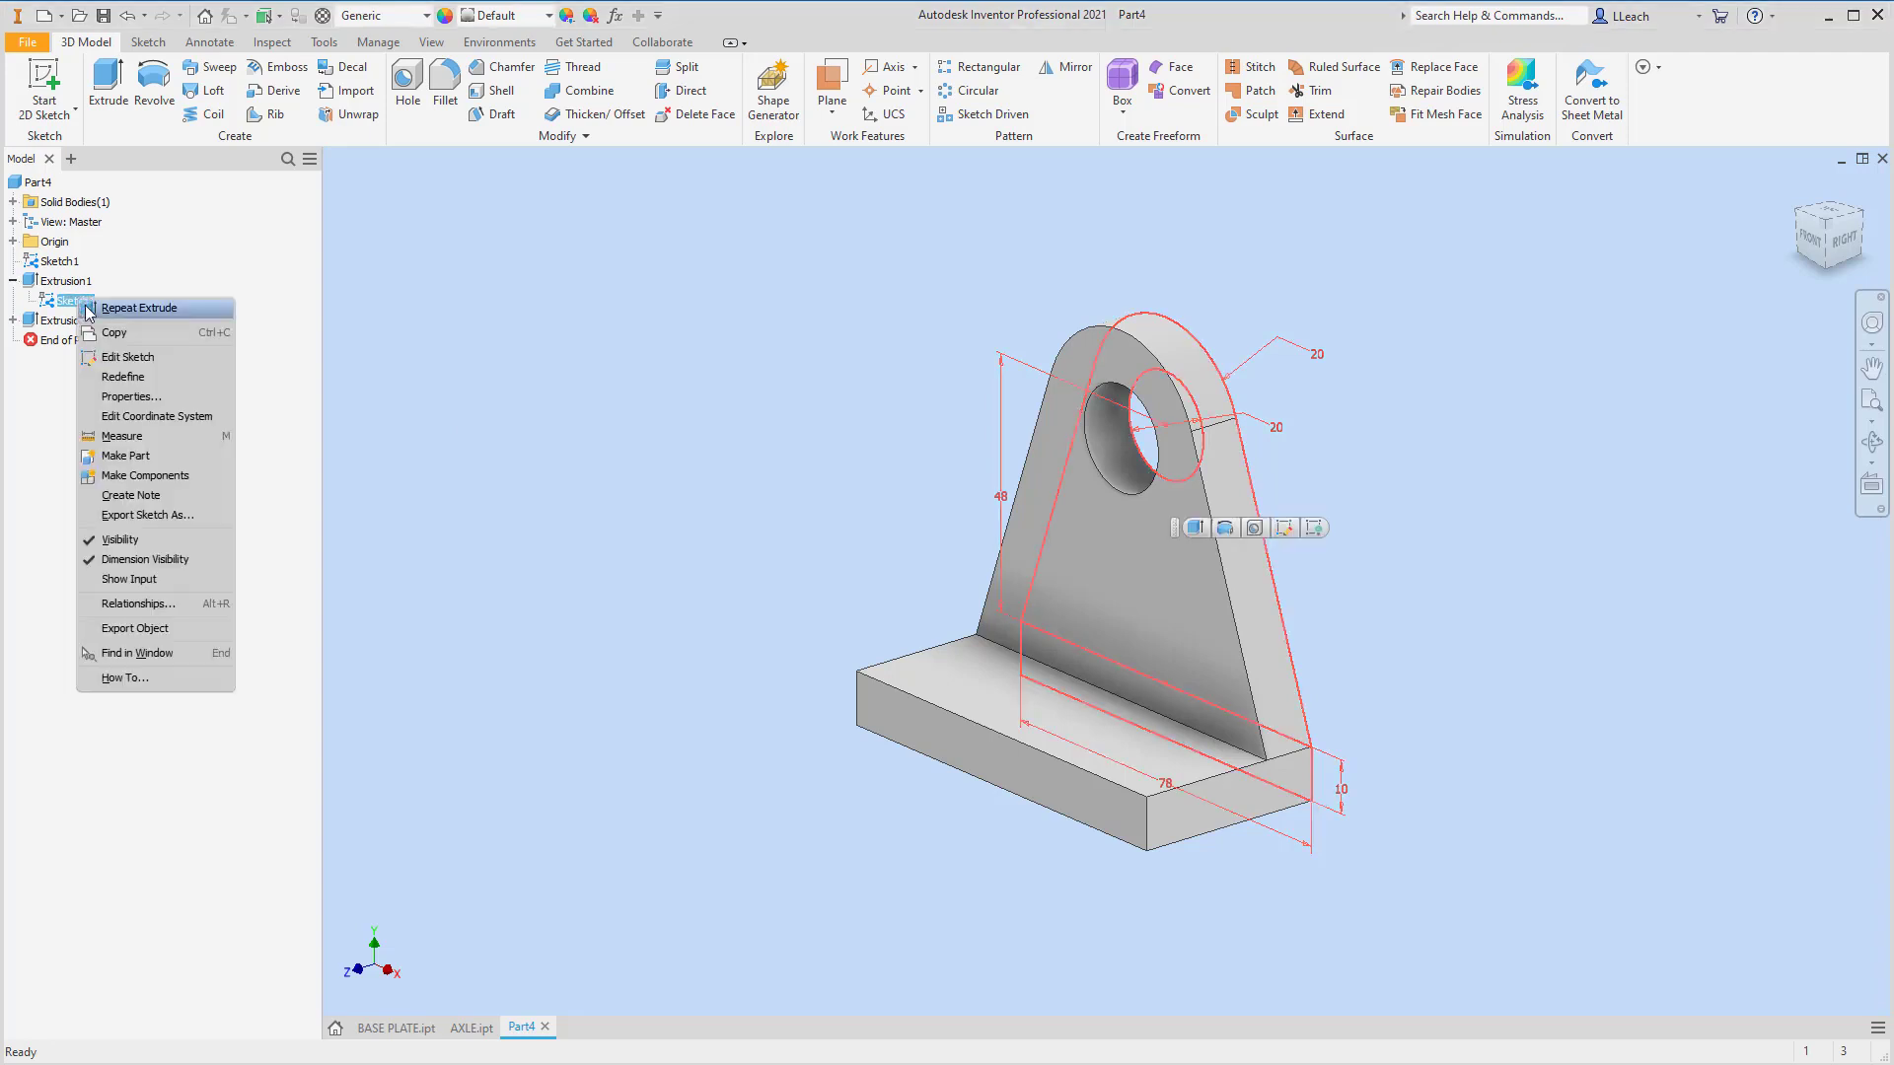
left_click(119, 541)
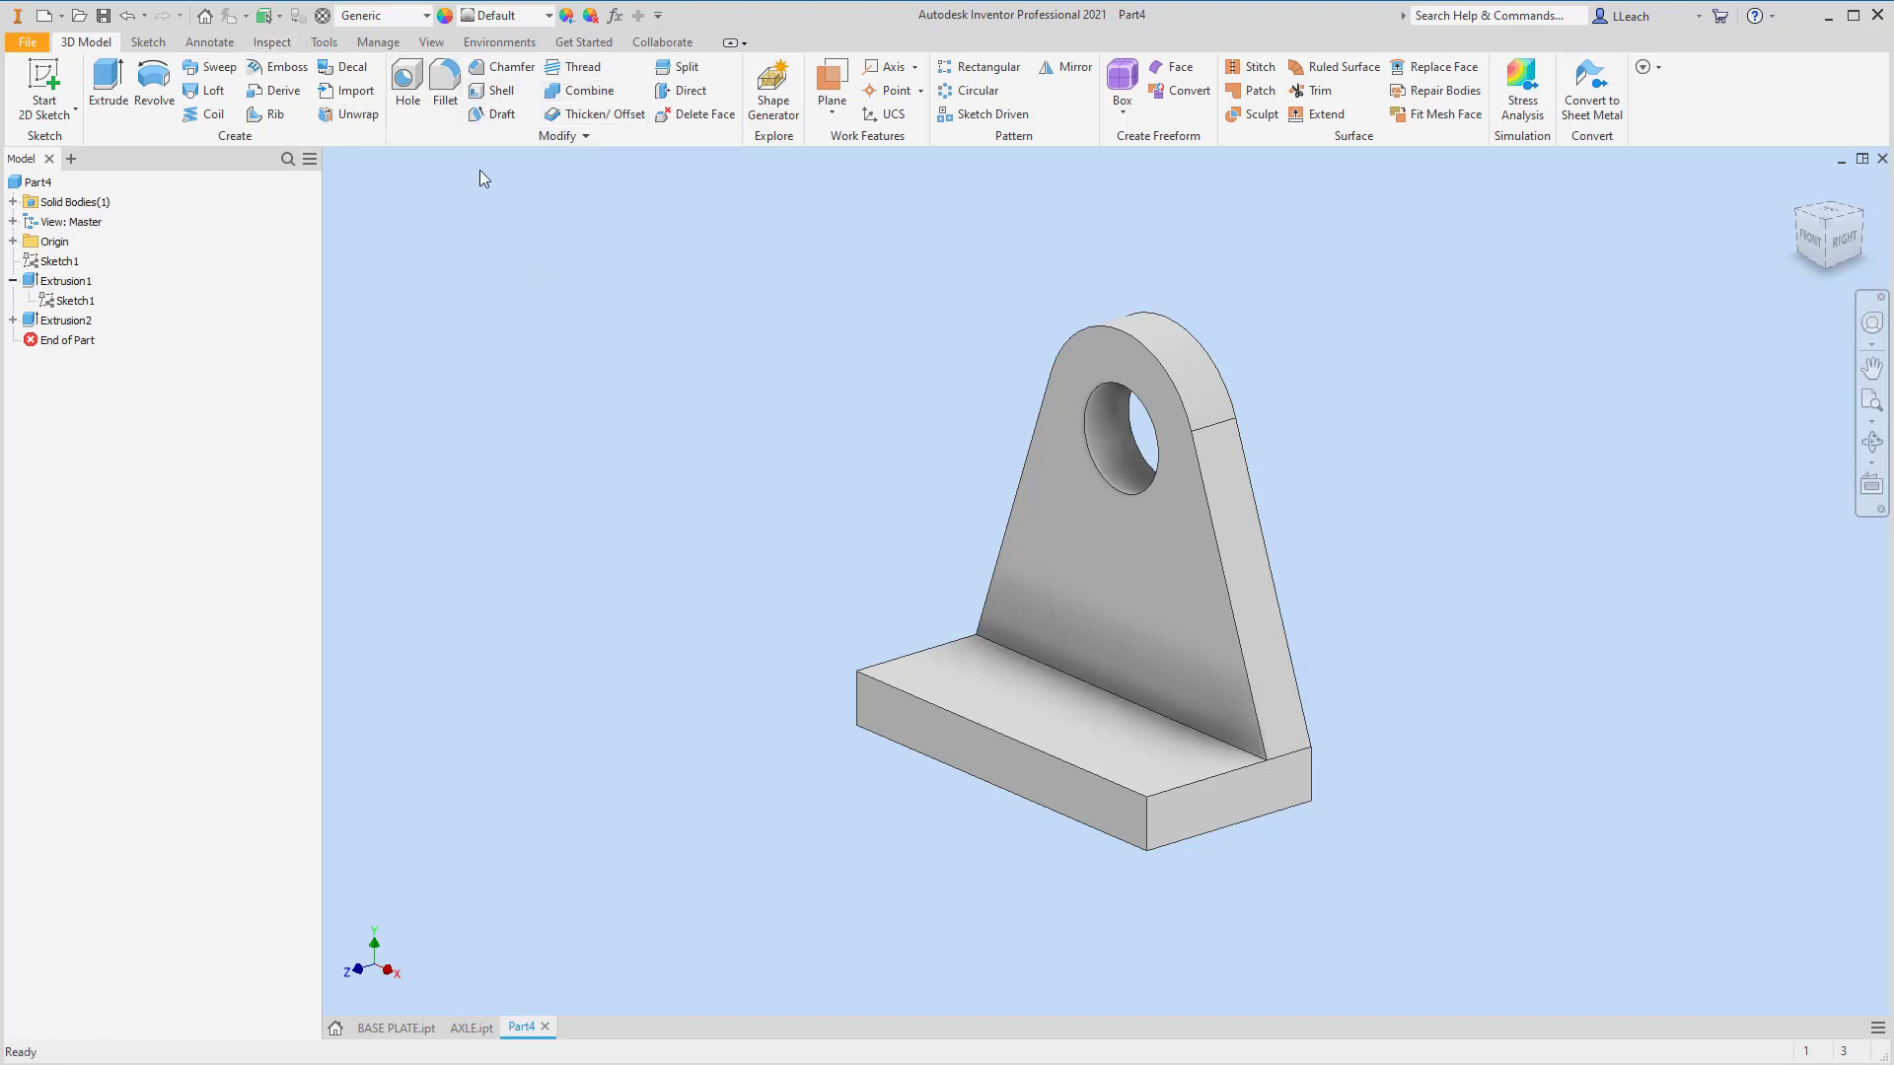
- Fillet the two front vertical corner edges of the base with a 12 mm radius
left_click(445, 86)
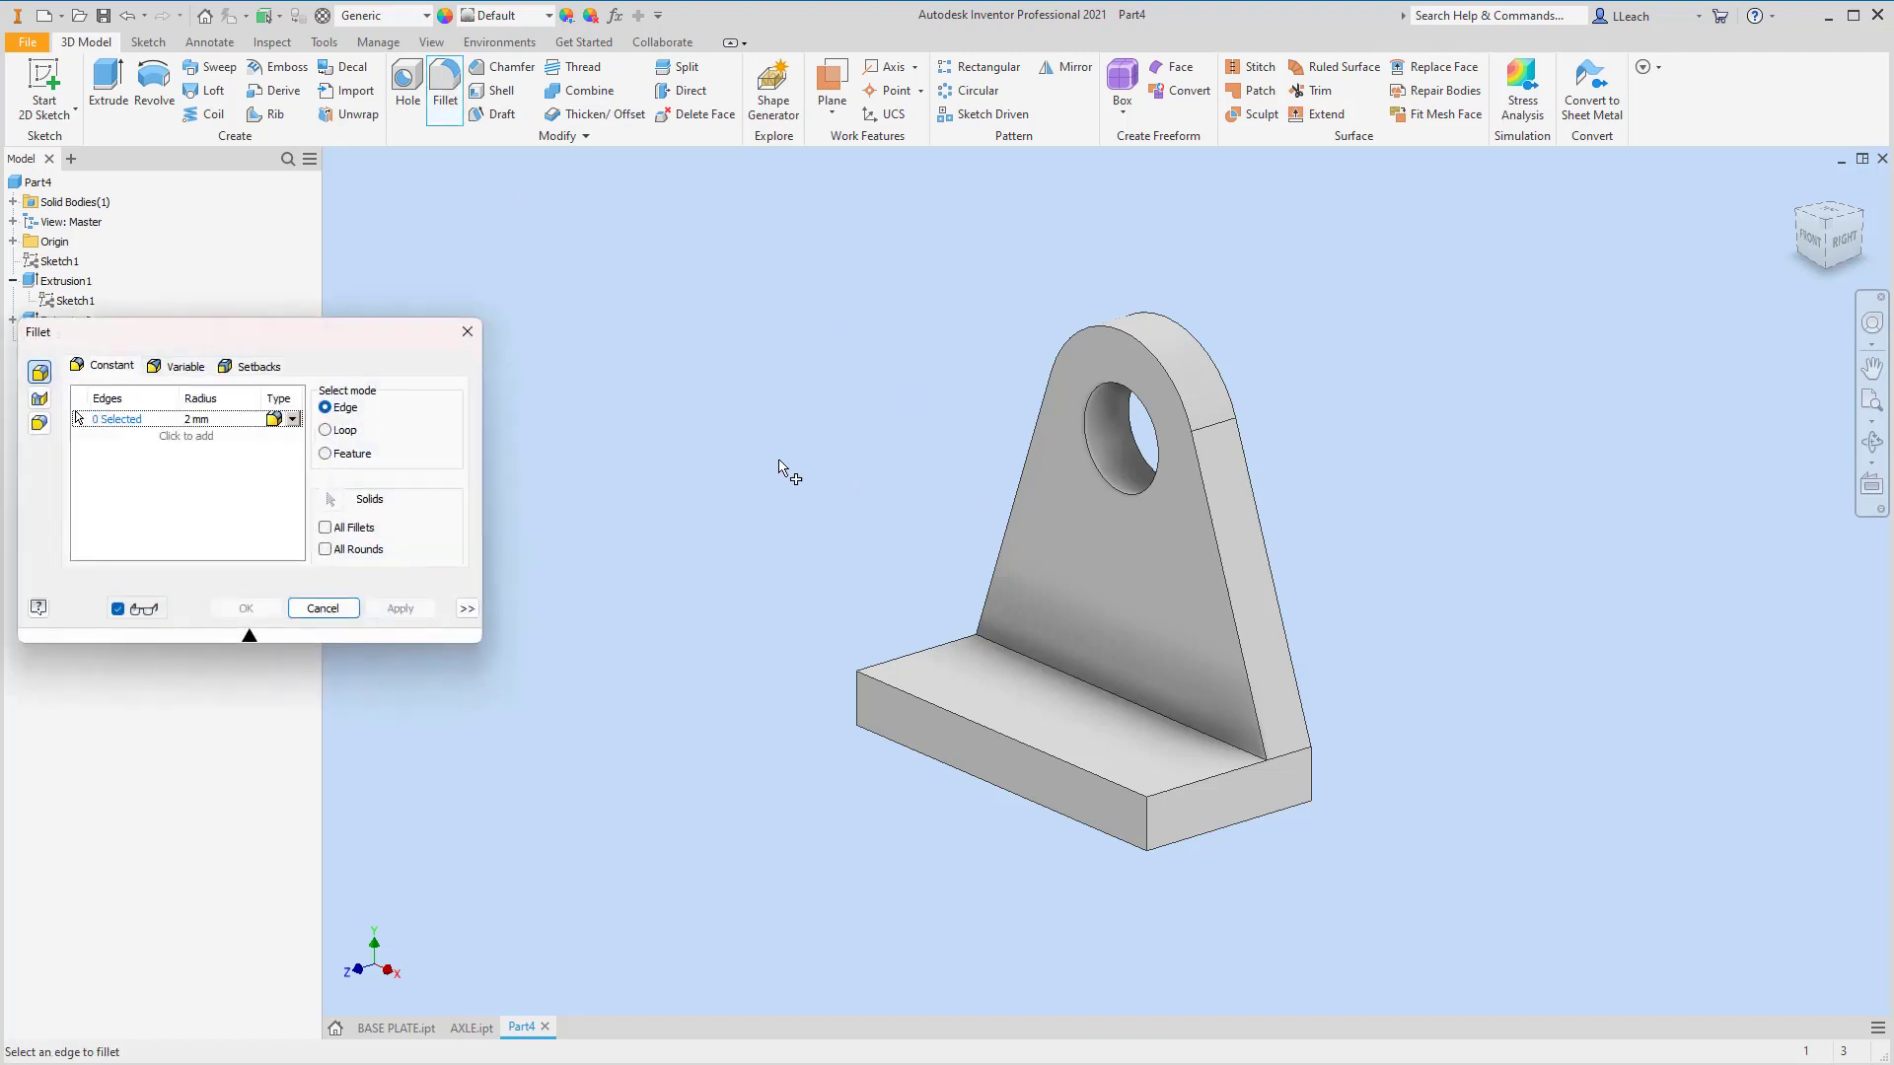
left_click(228, 420)
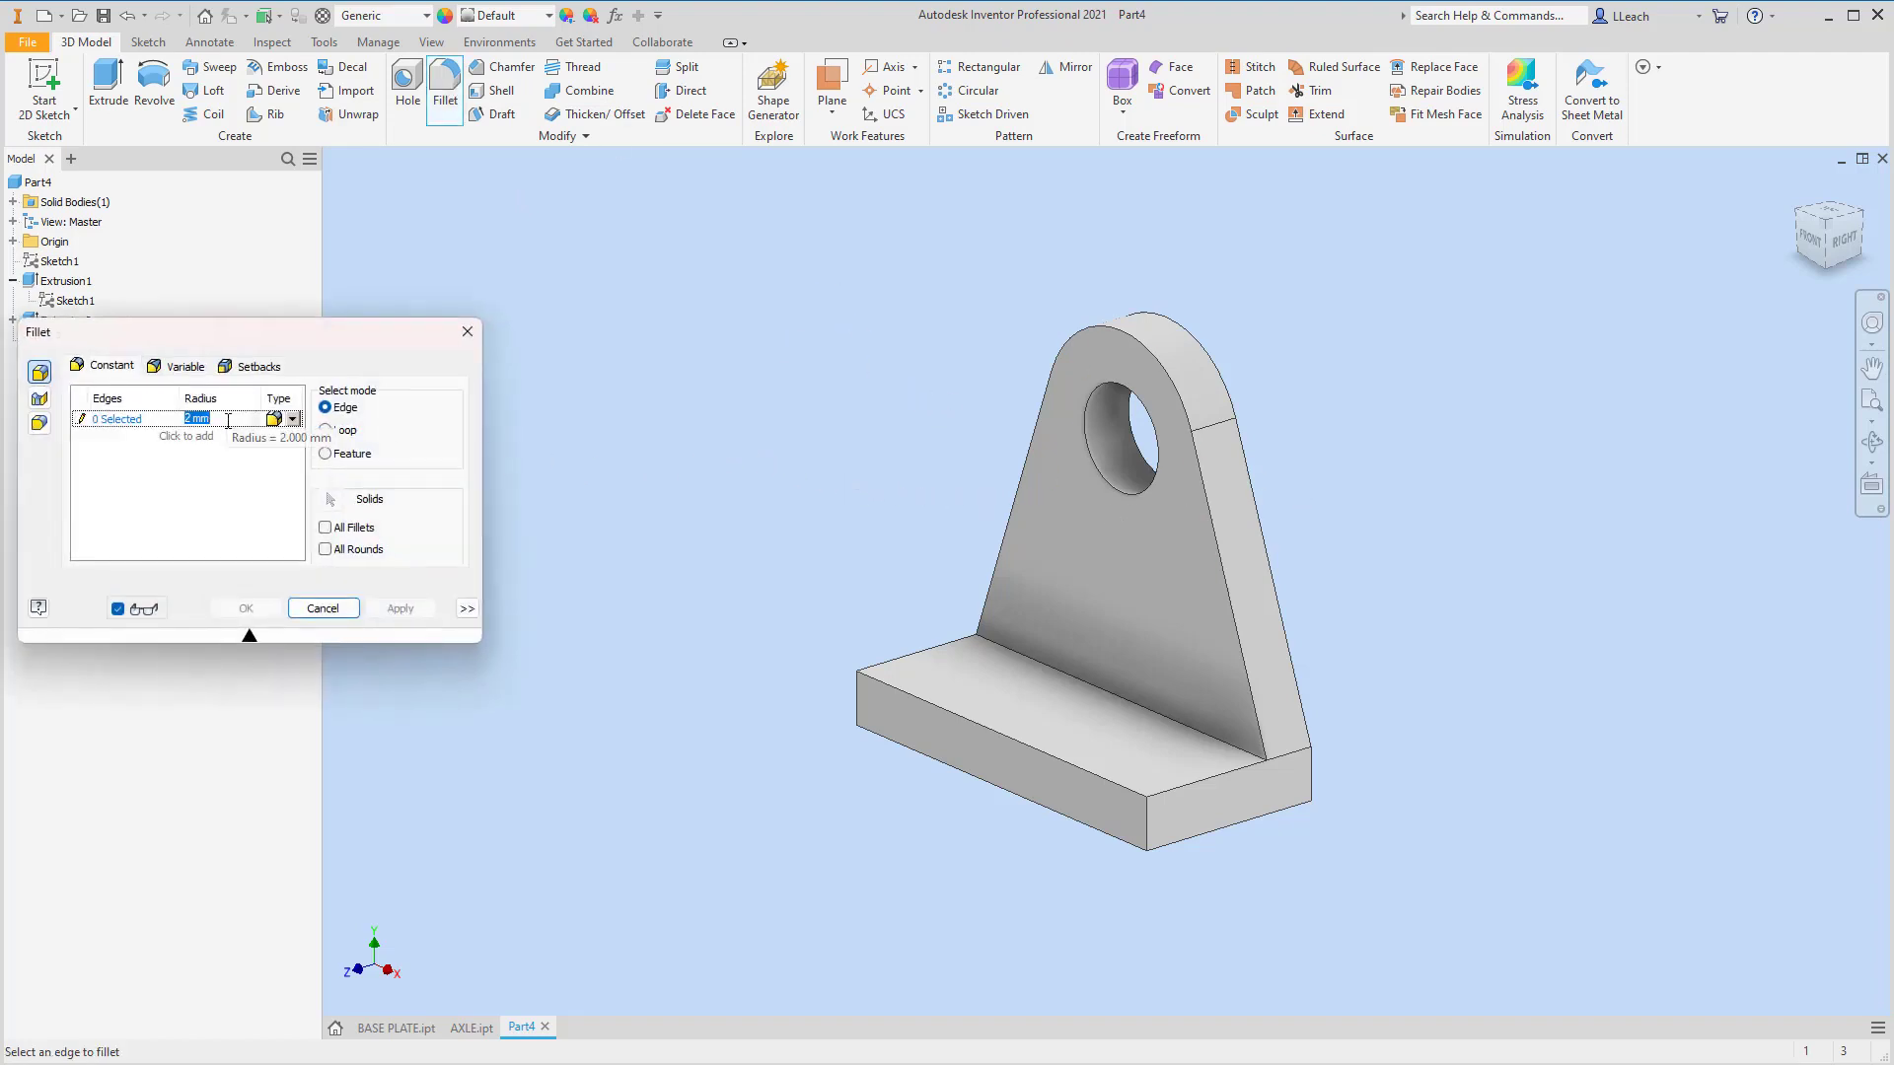
type("12")
key("Tab")
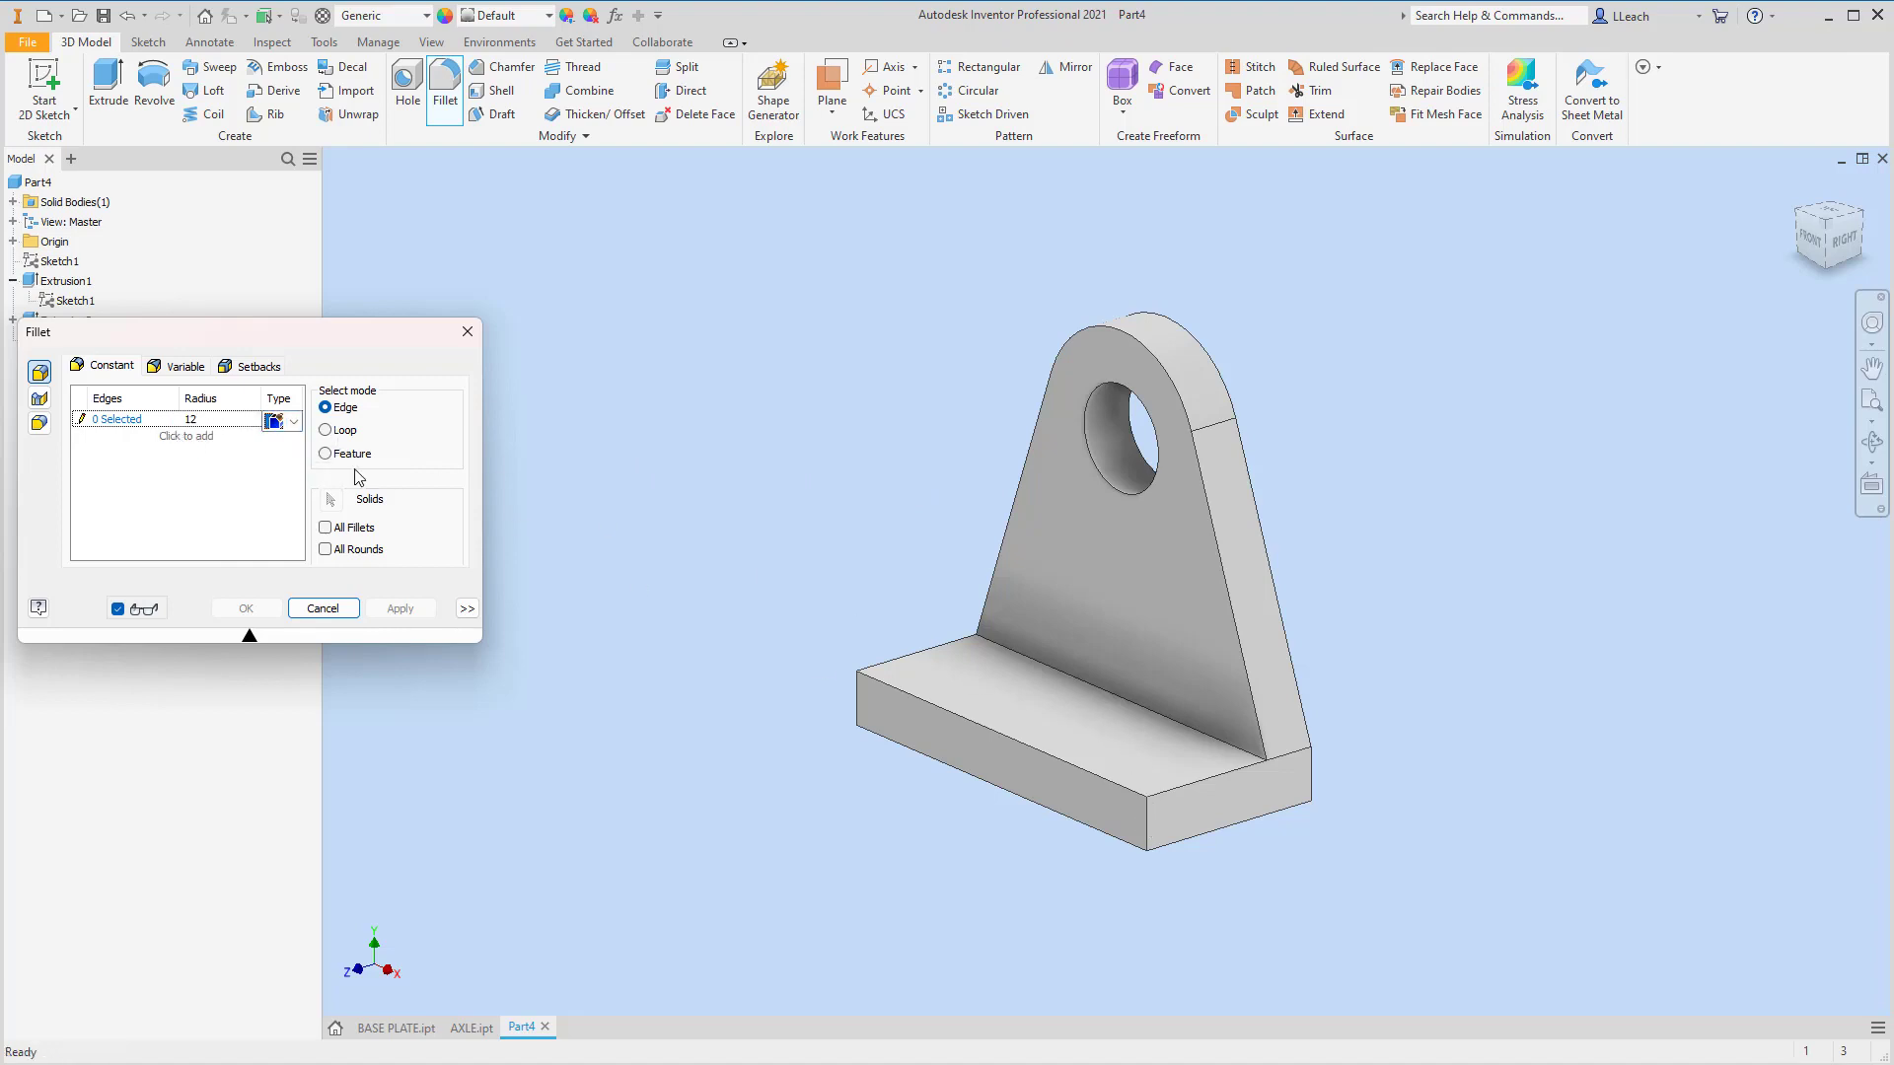
left_click(1146, 830)
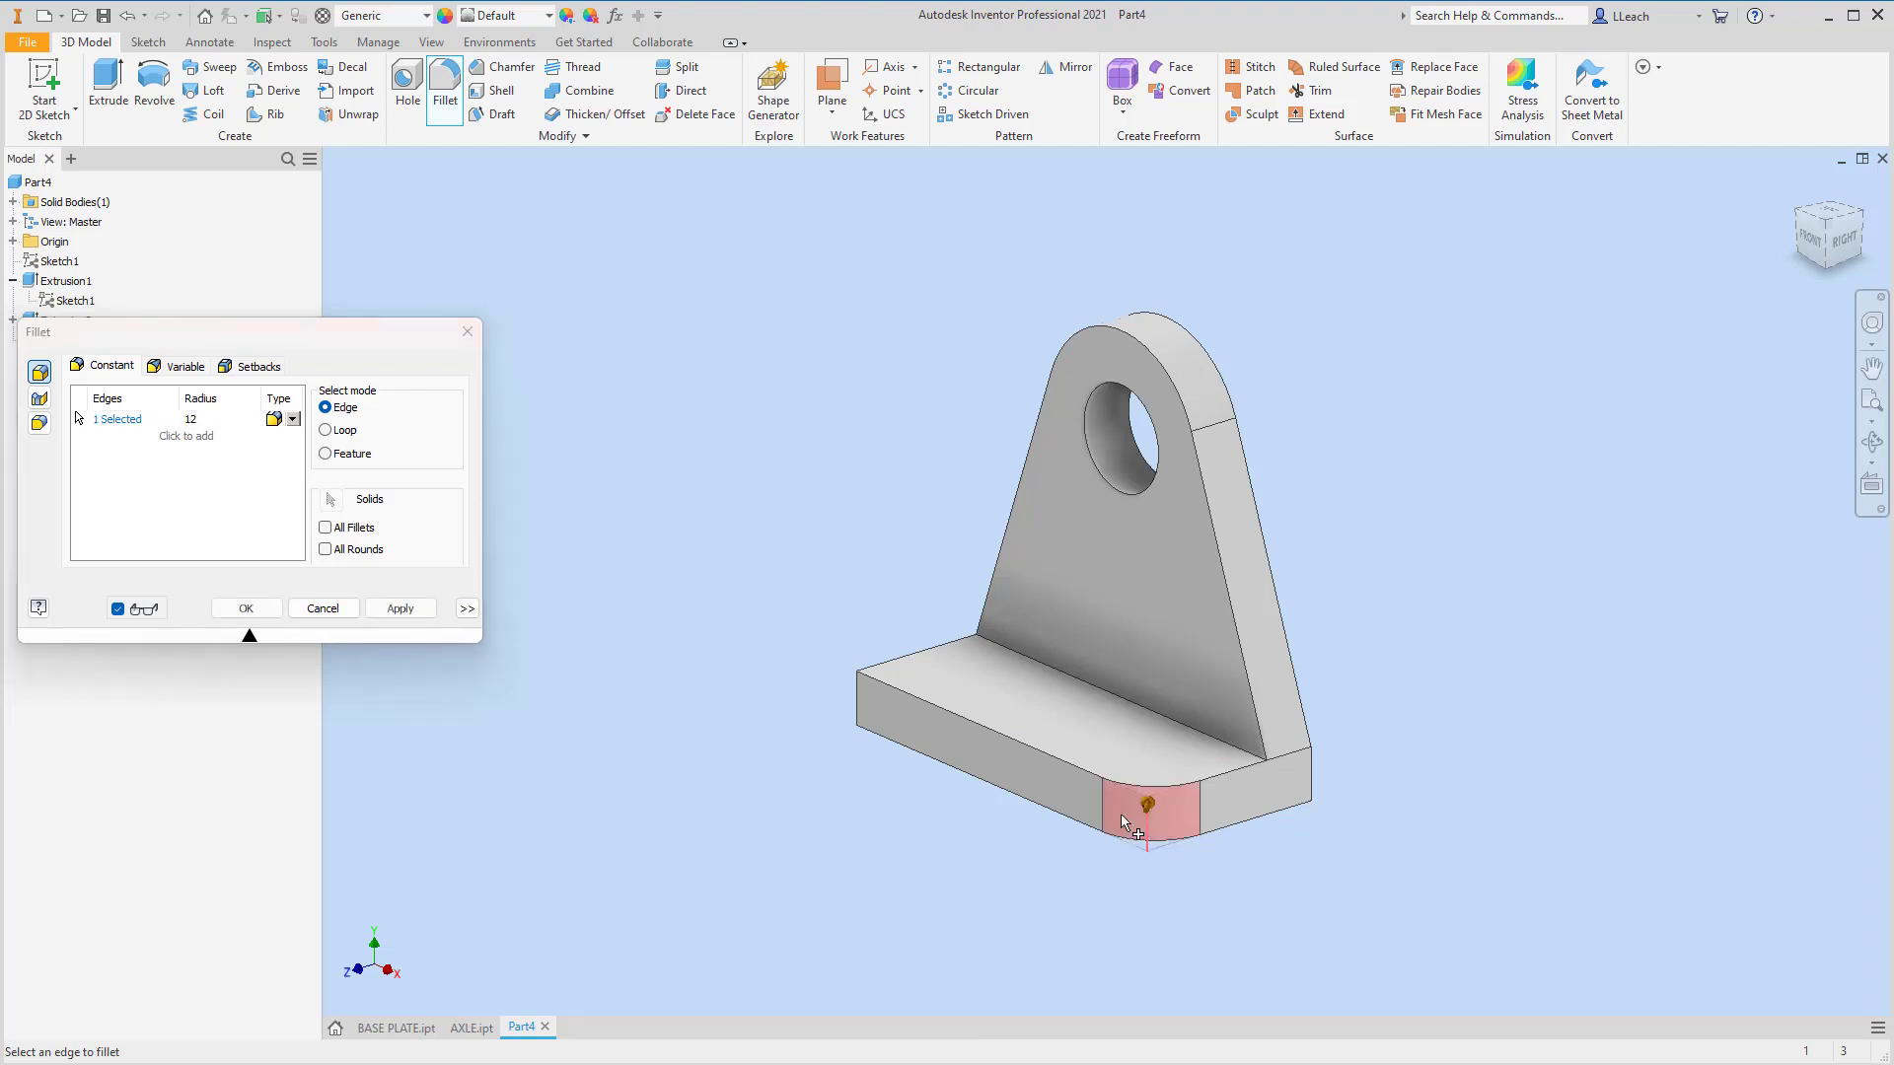
left_click(857, 702)
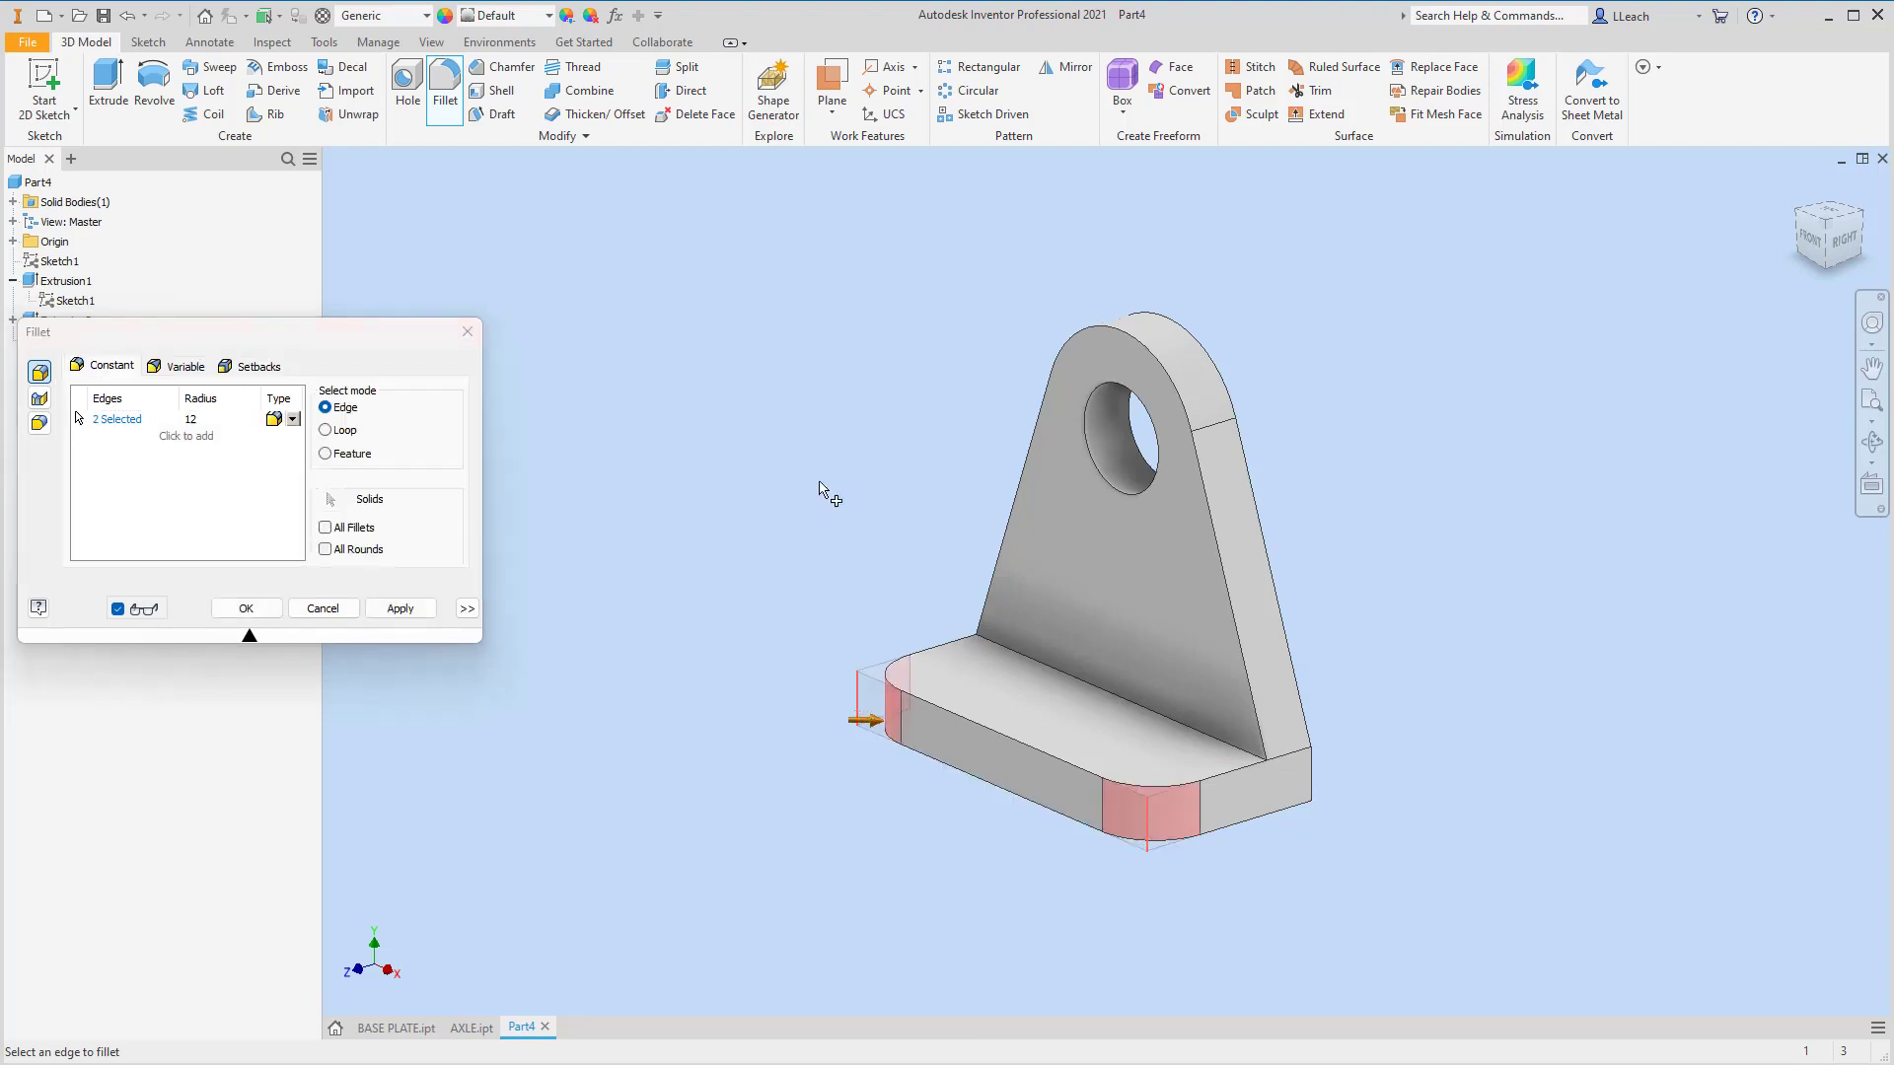
left_click(400, 608)
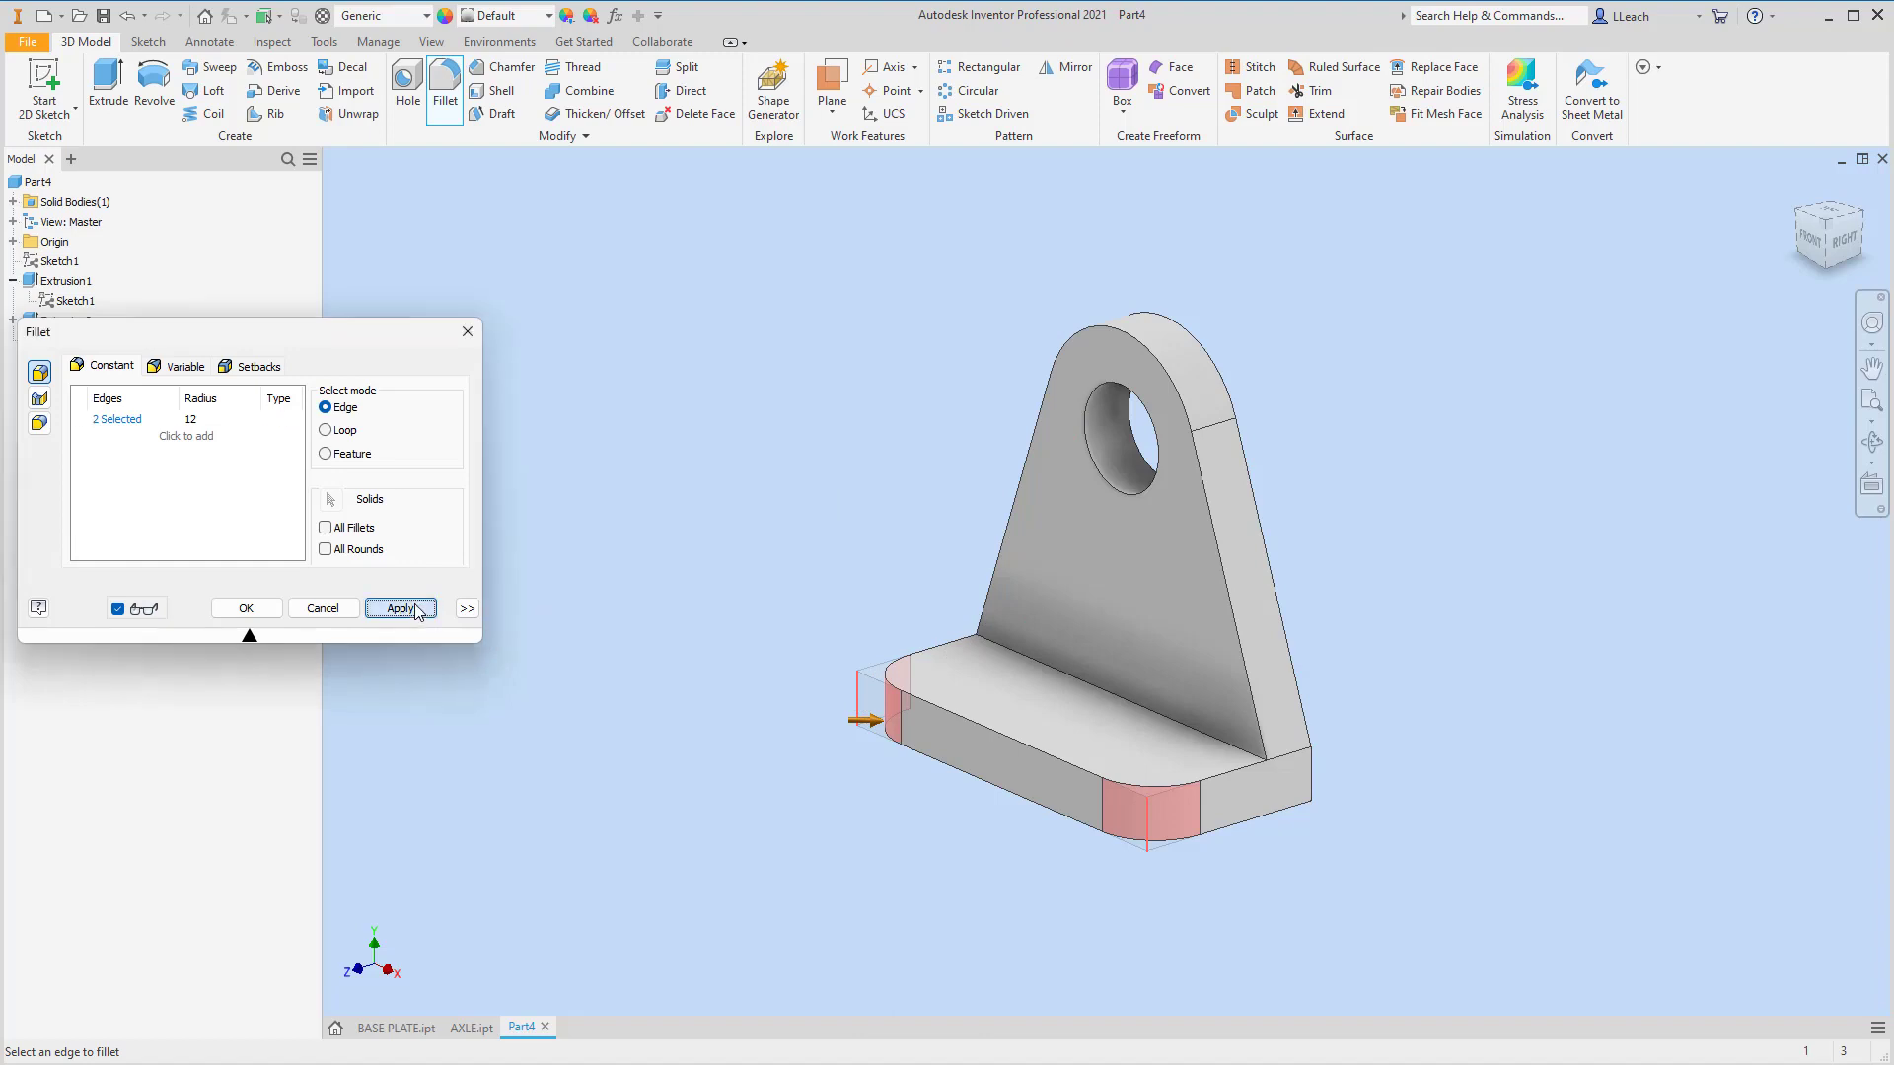
left_click(468, 336)
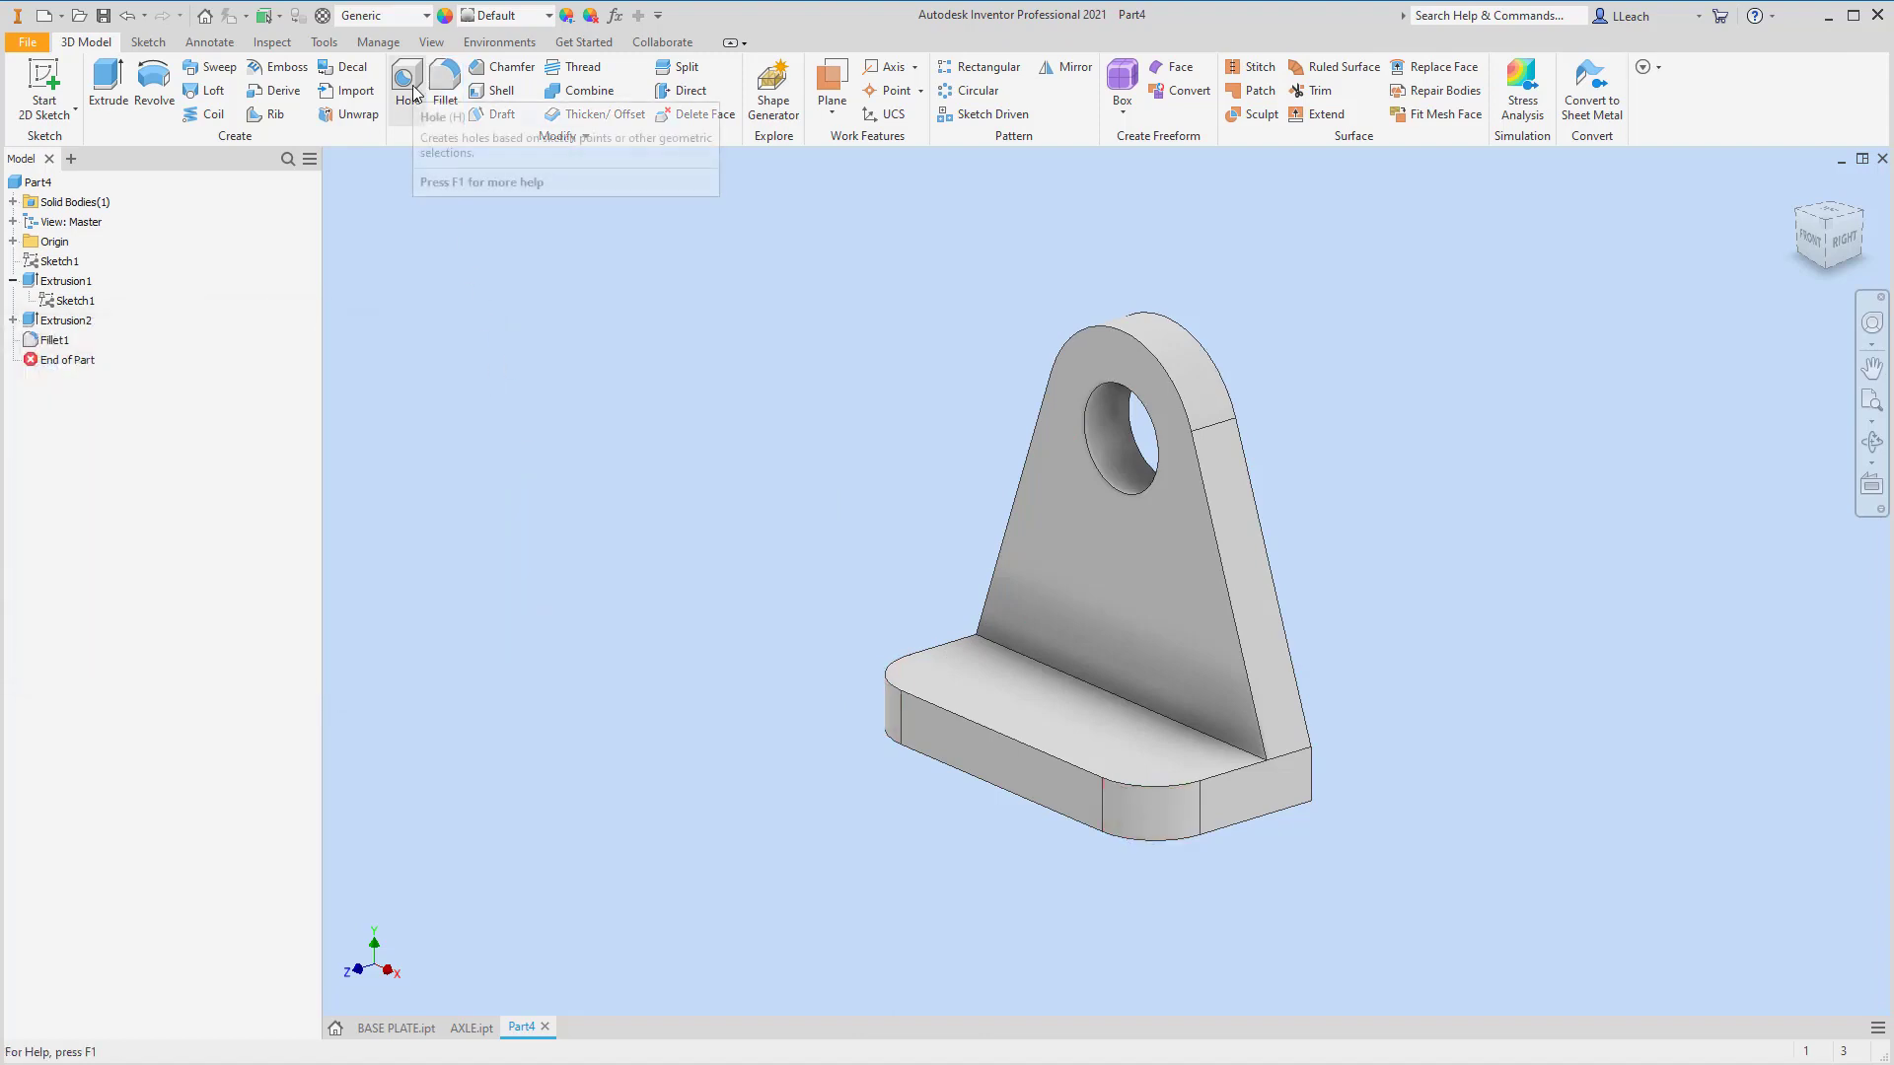
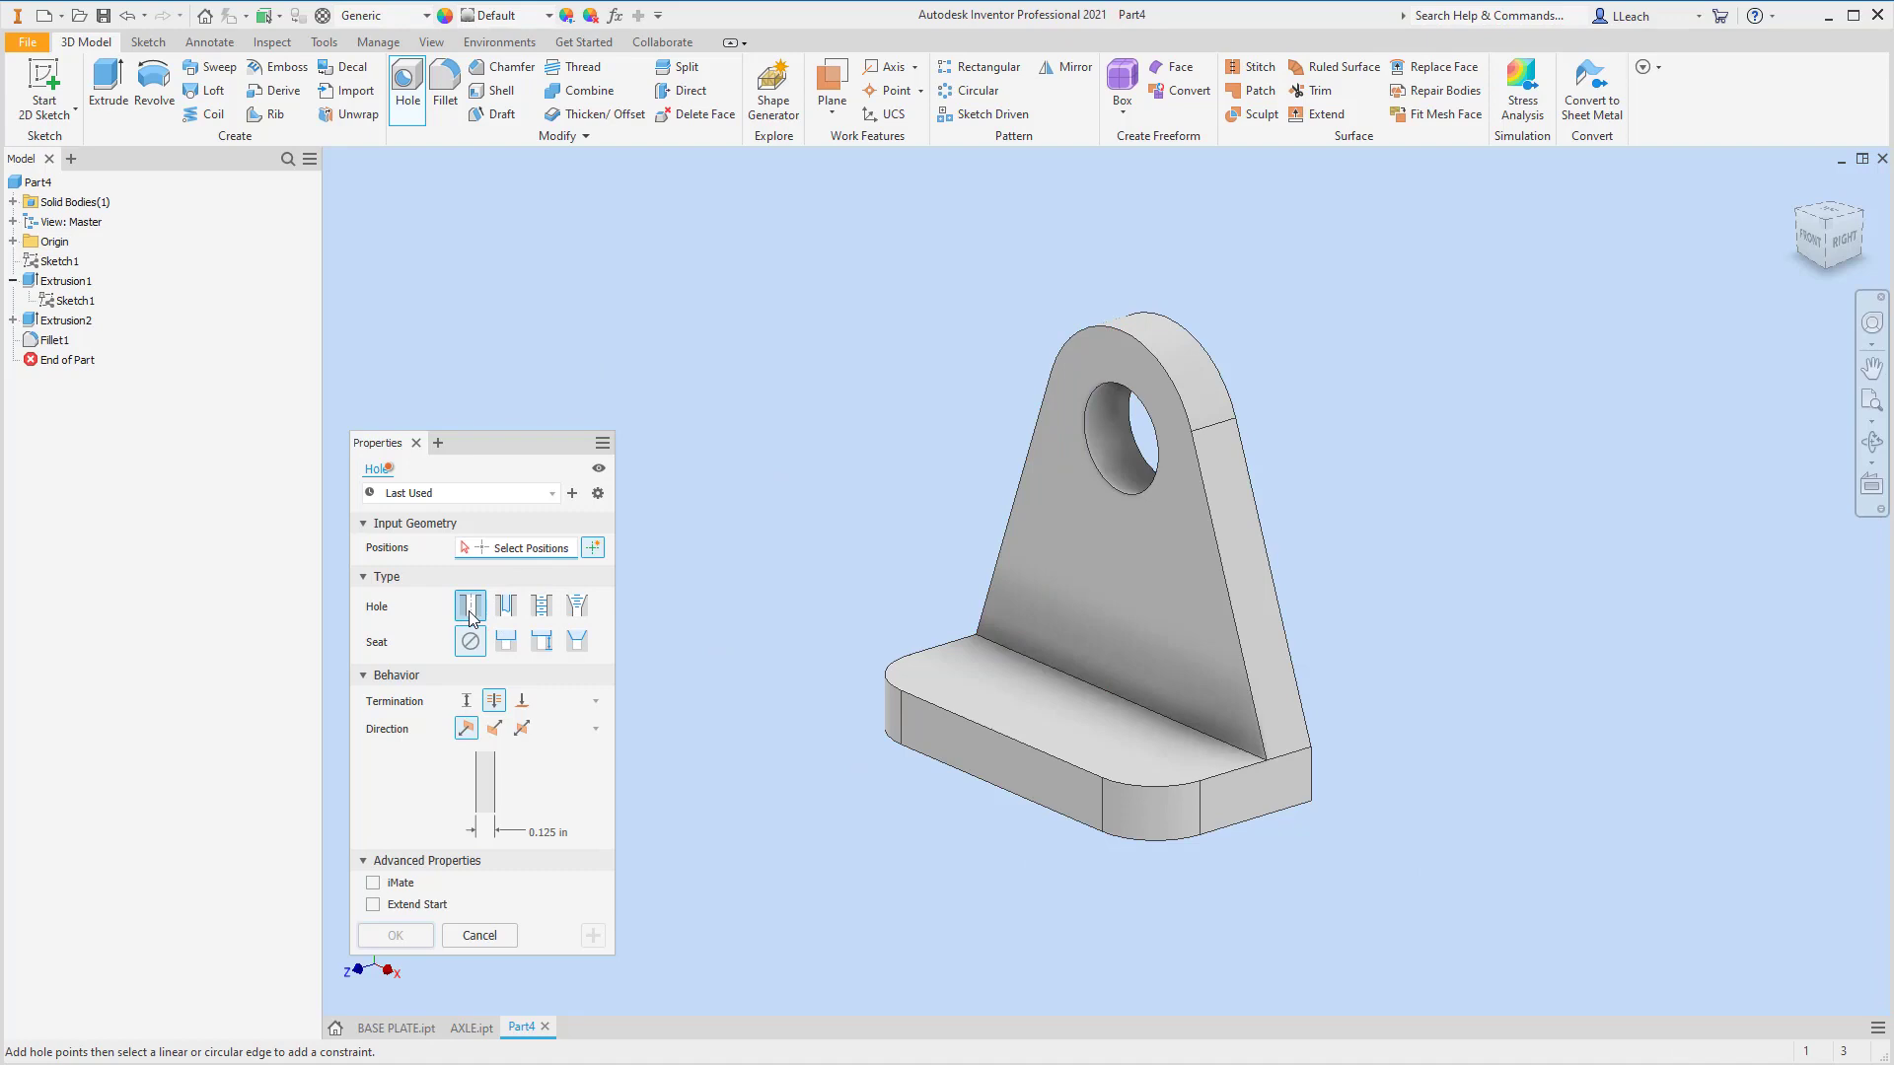
- Set up a spotface through-all hole with a 15 mm spotface diameter, 2 mm depth and 10 mm hole diameter
left_click(541, 643)
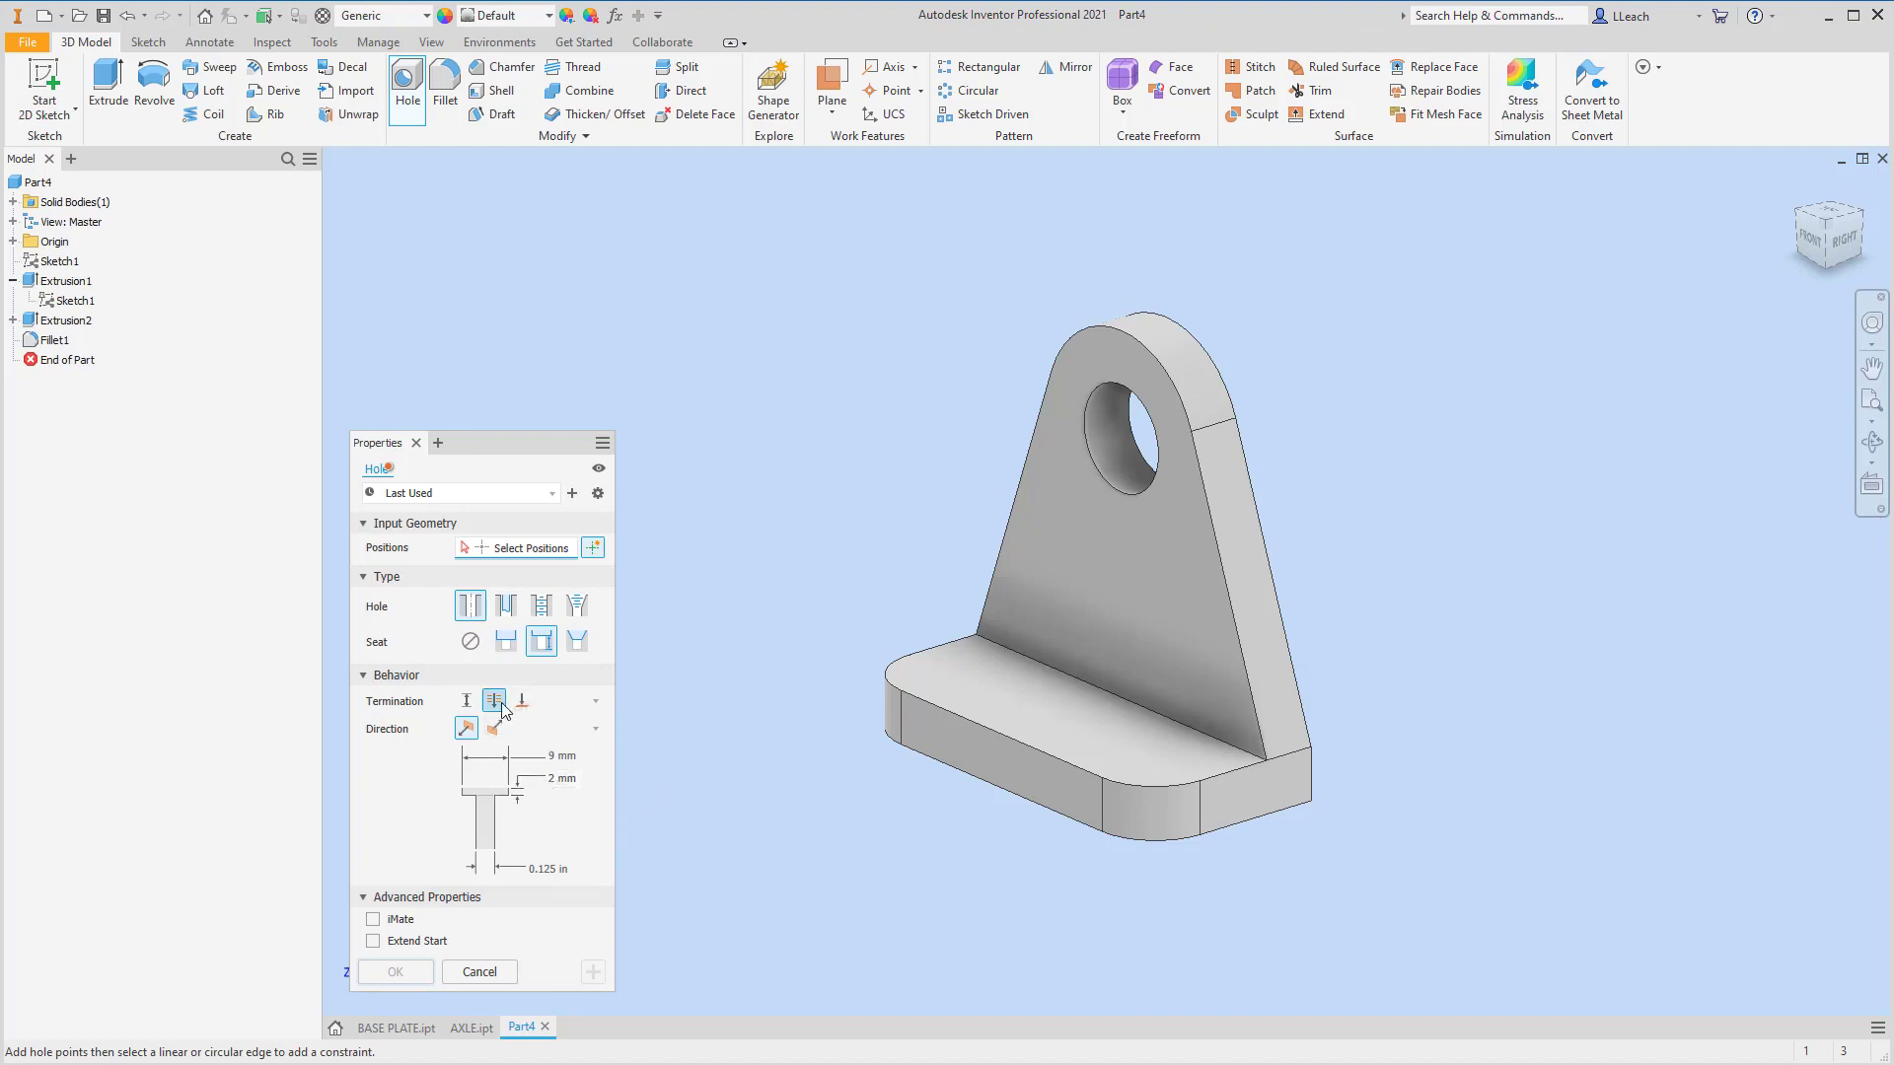
left_click(579, 757)
type("15")
left_click(552, 870)
key("BackSpace")
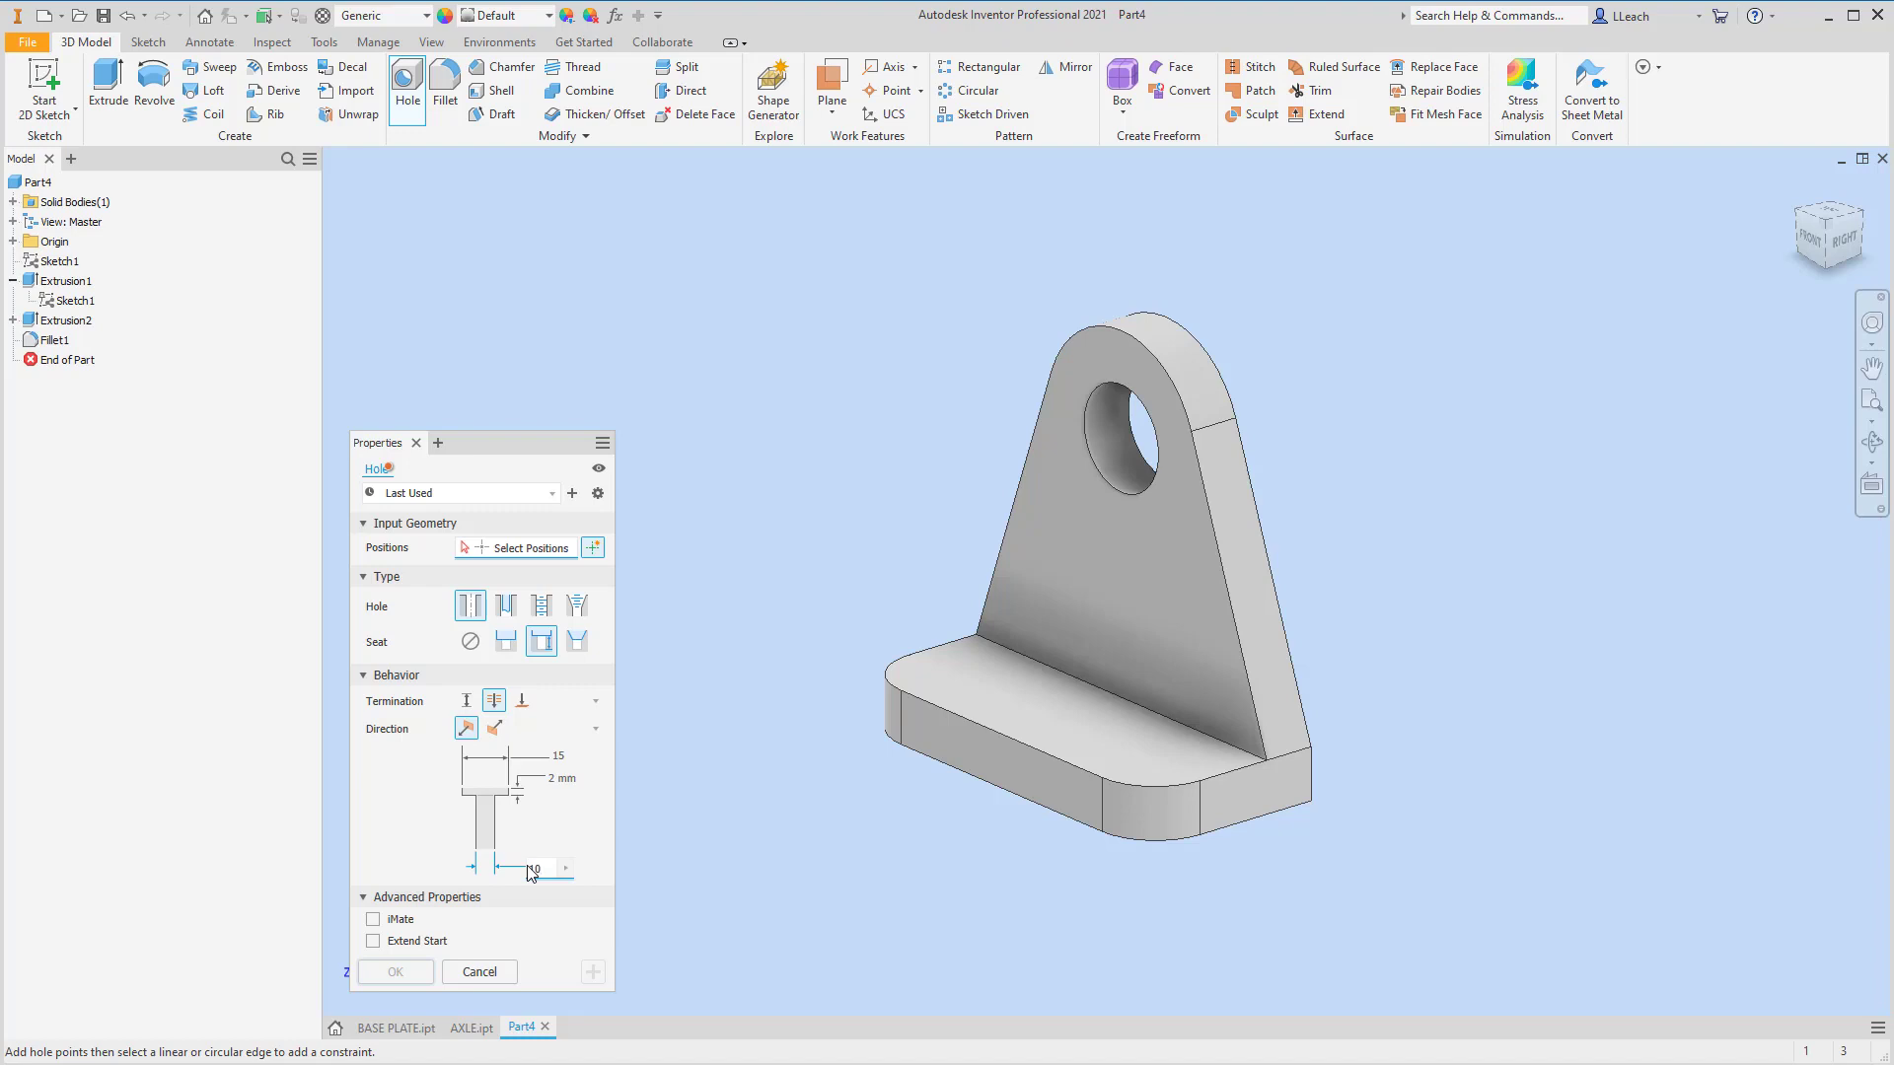
- Place two of these holes on the base's top face, each concentric with a rounded front corner
left_click(1154, 755)
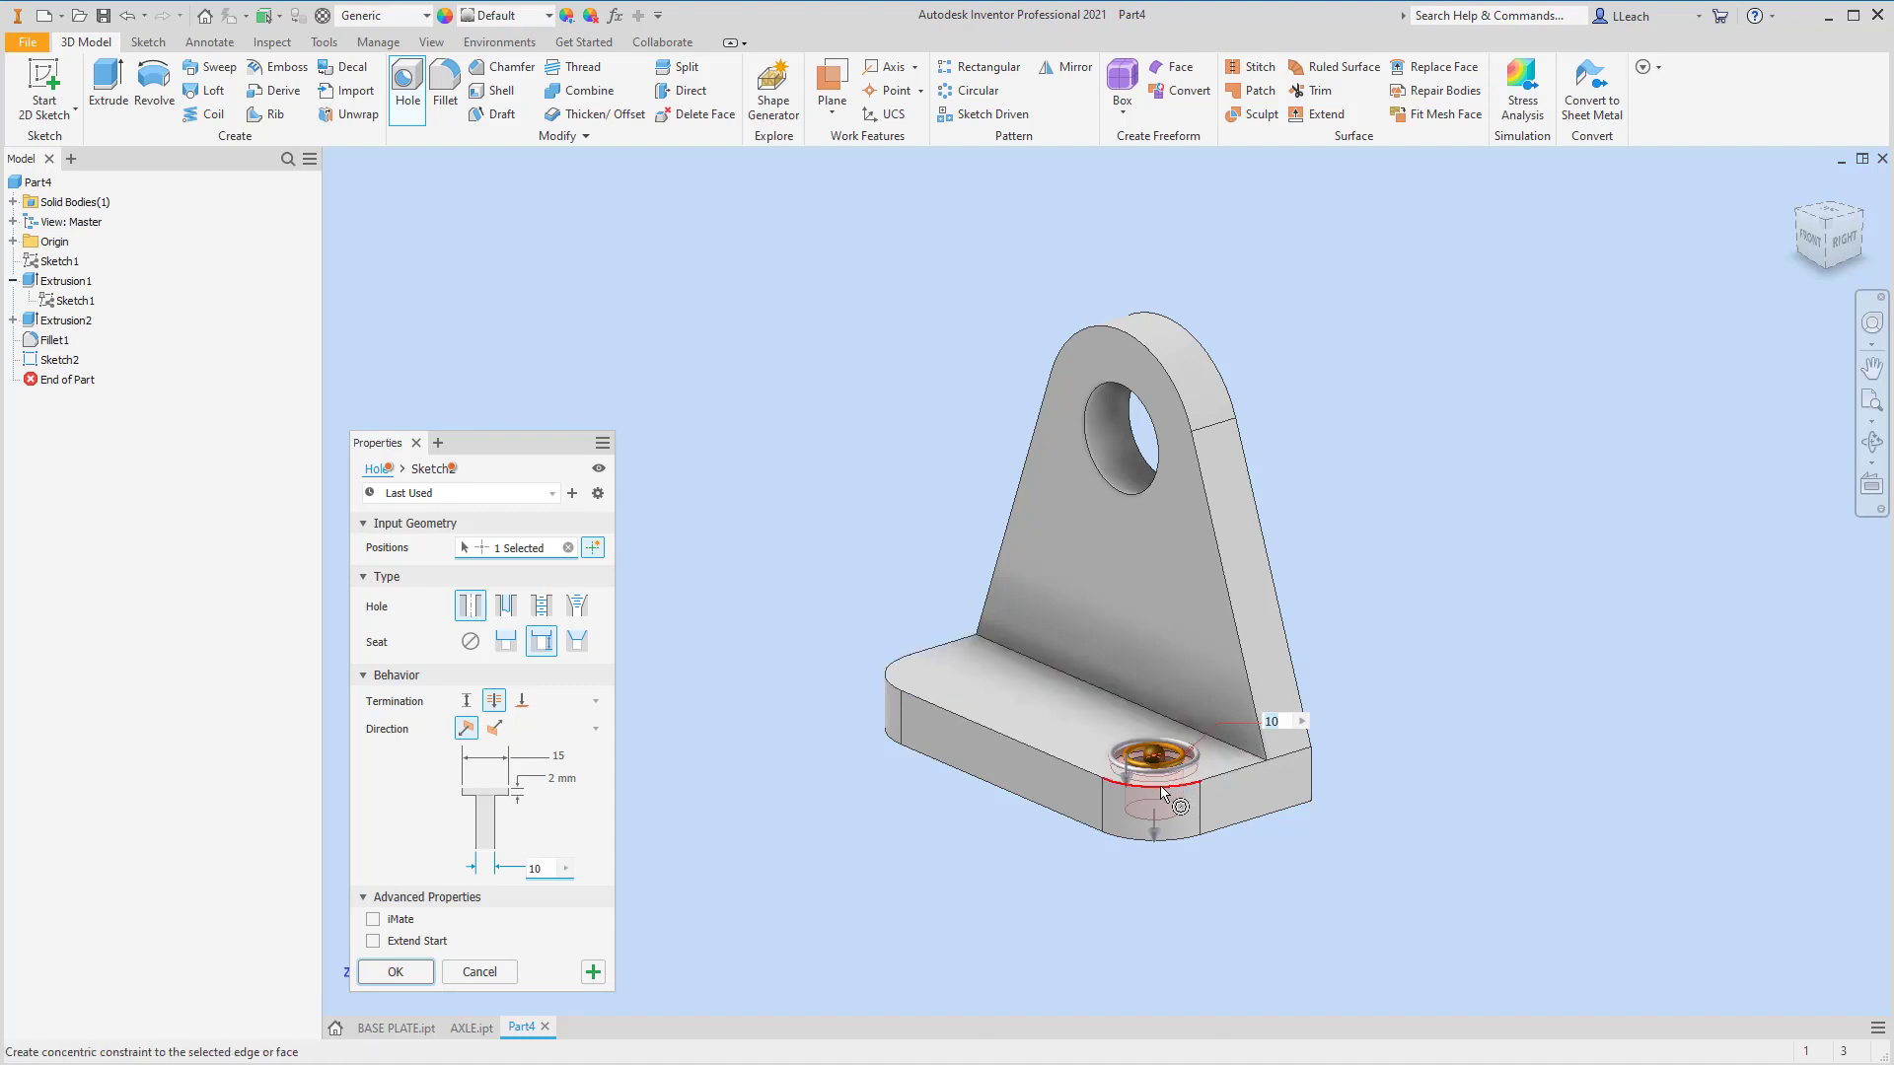
left_click(1158, 795)
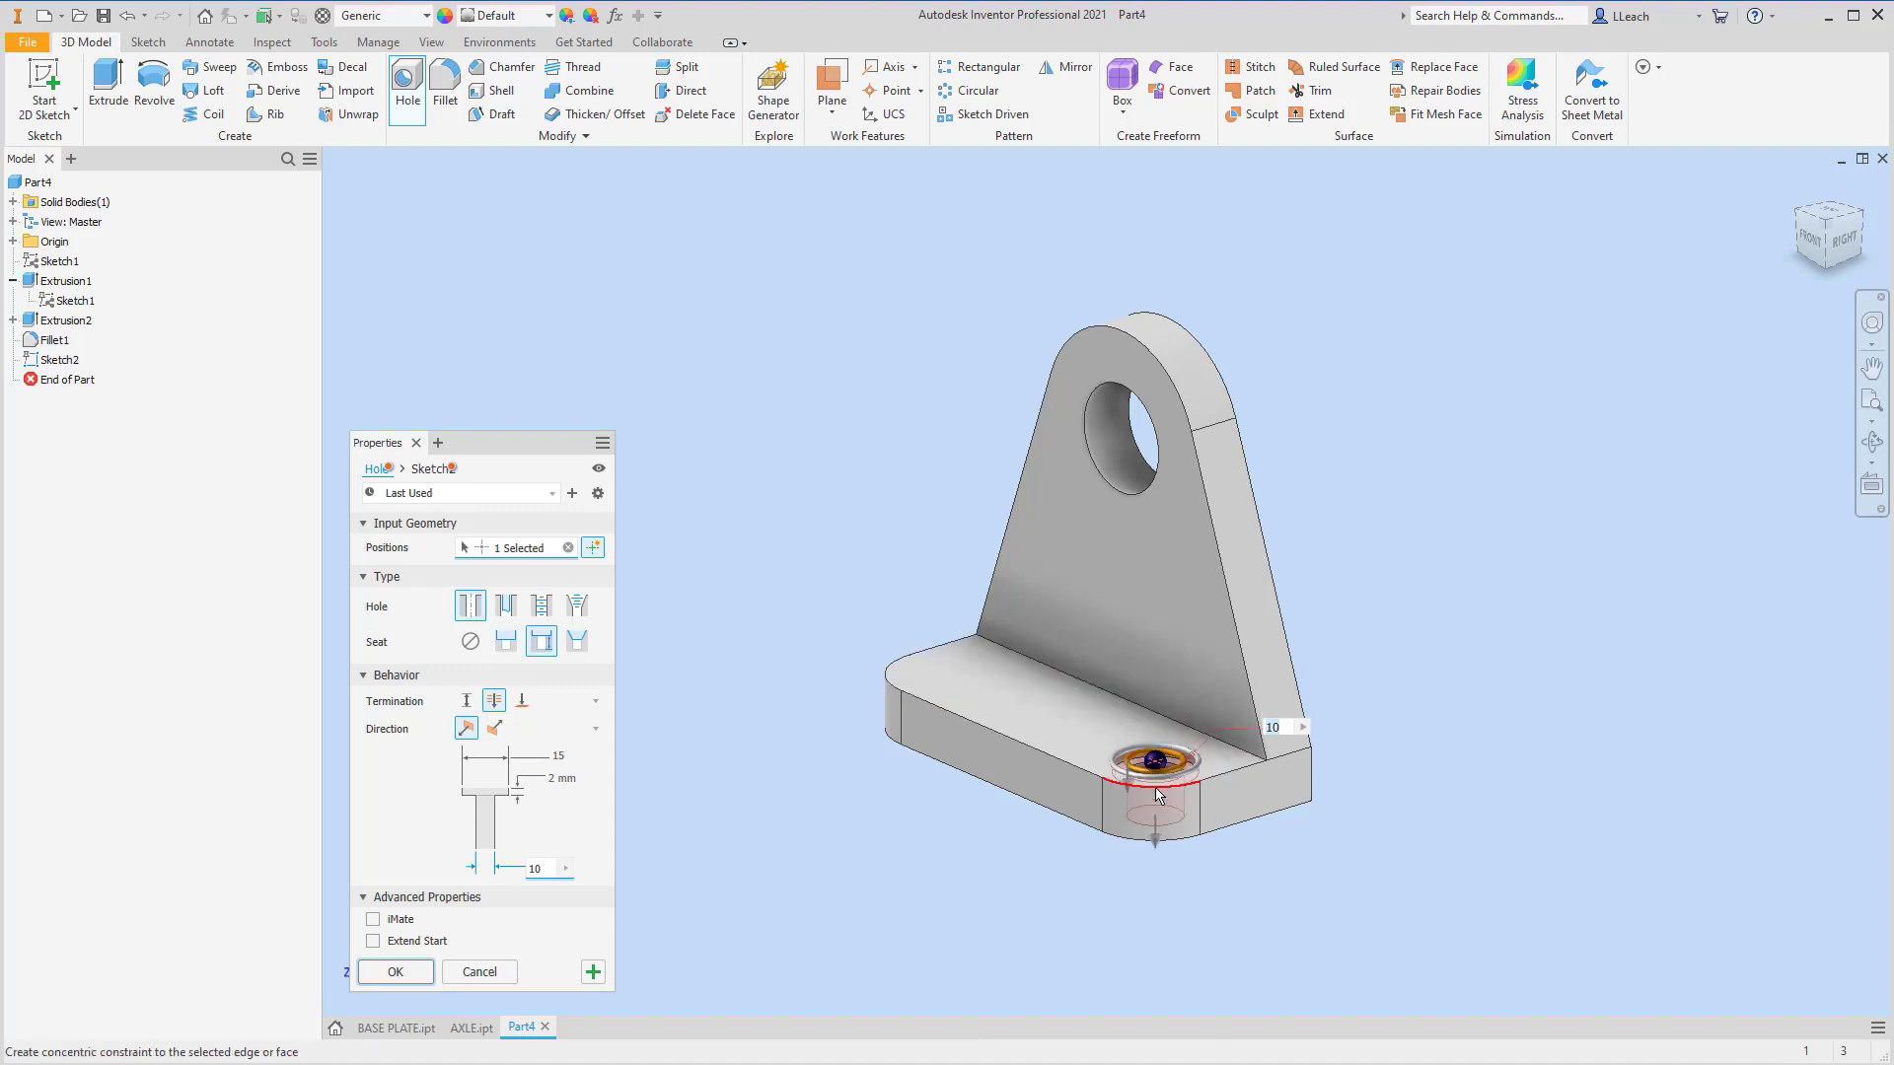
left_click(952, 672)
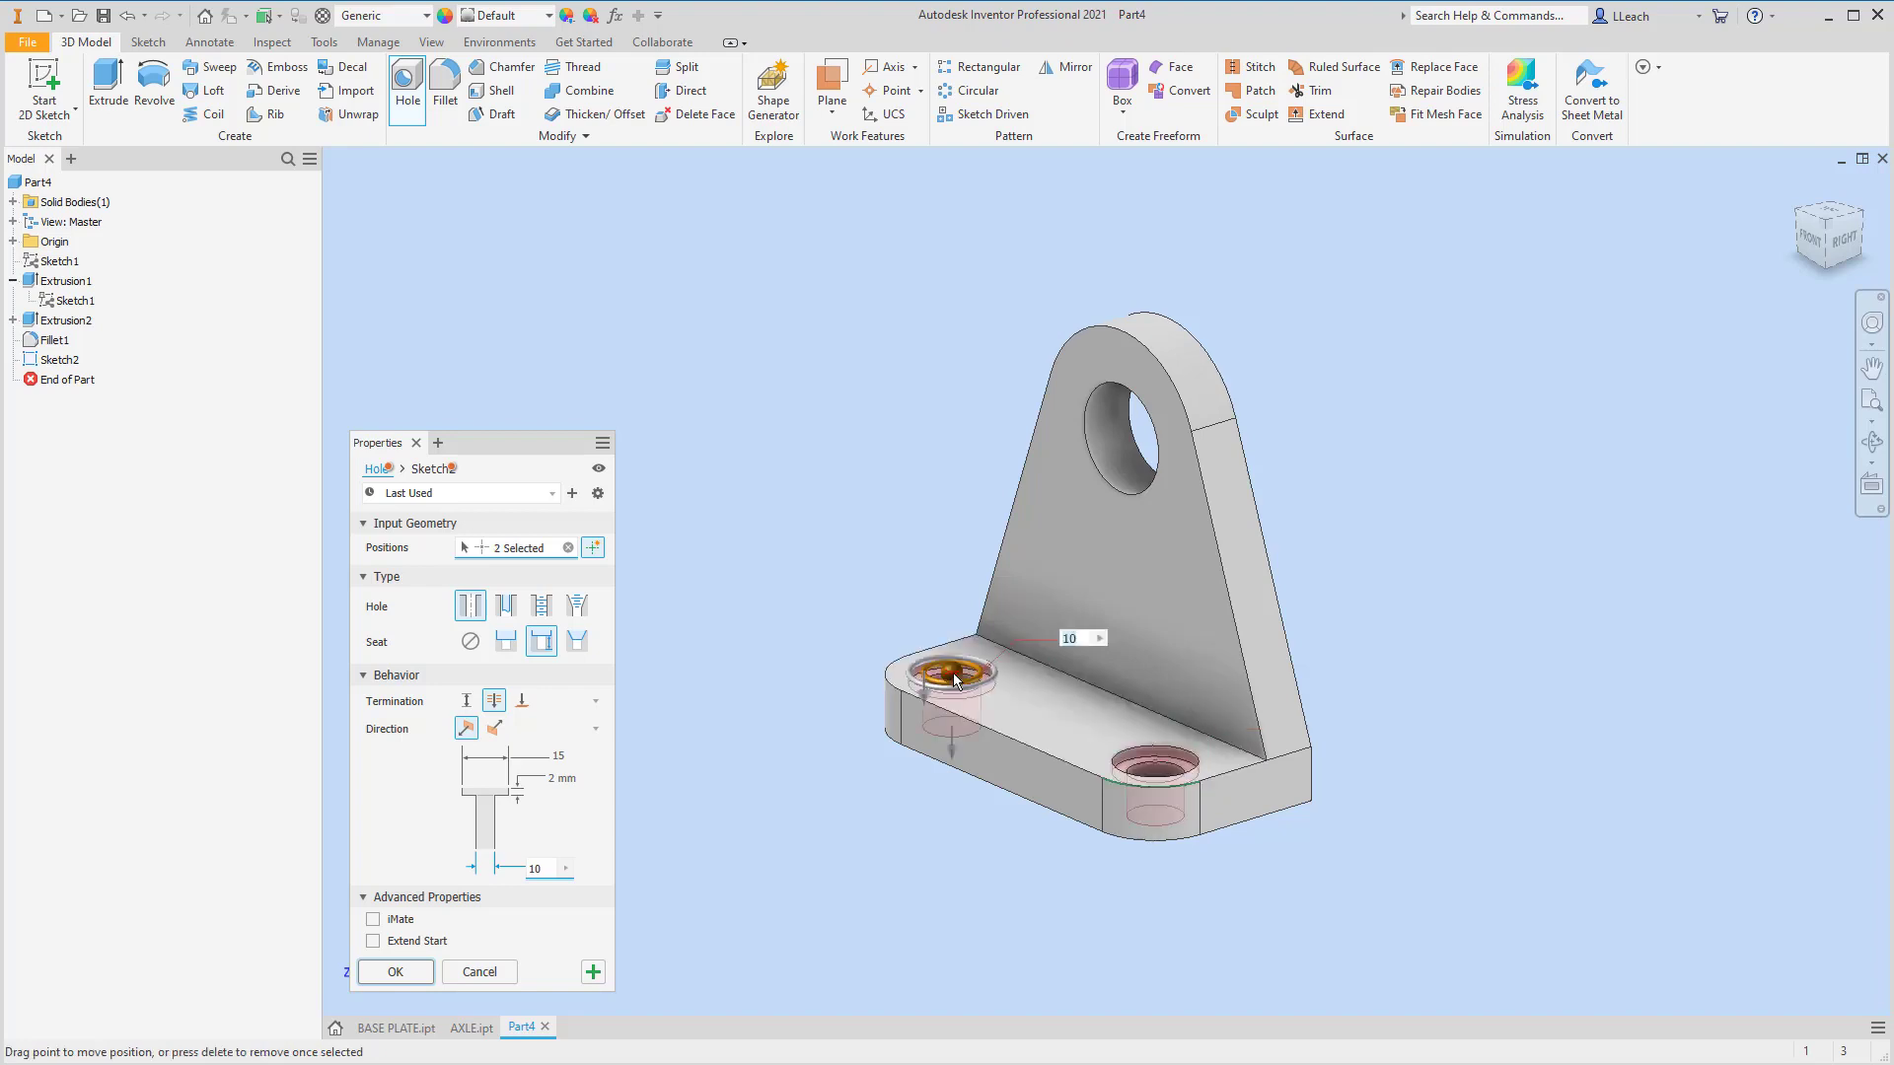
left_click(886, 681)
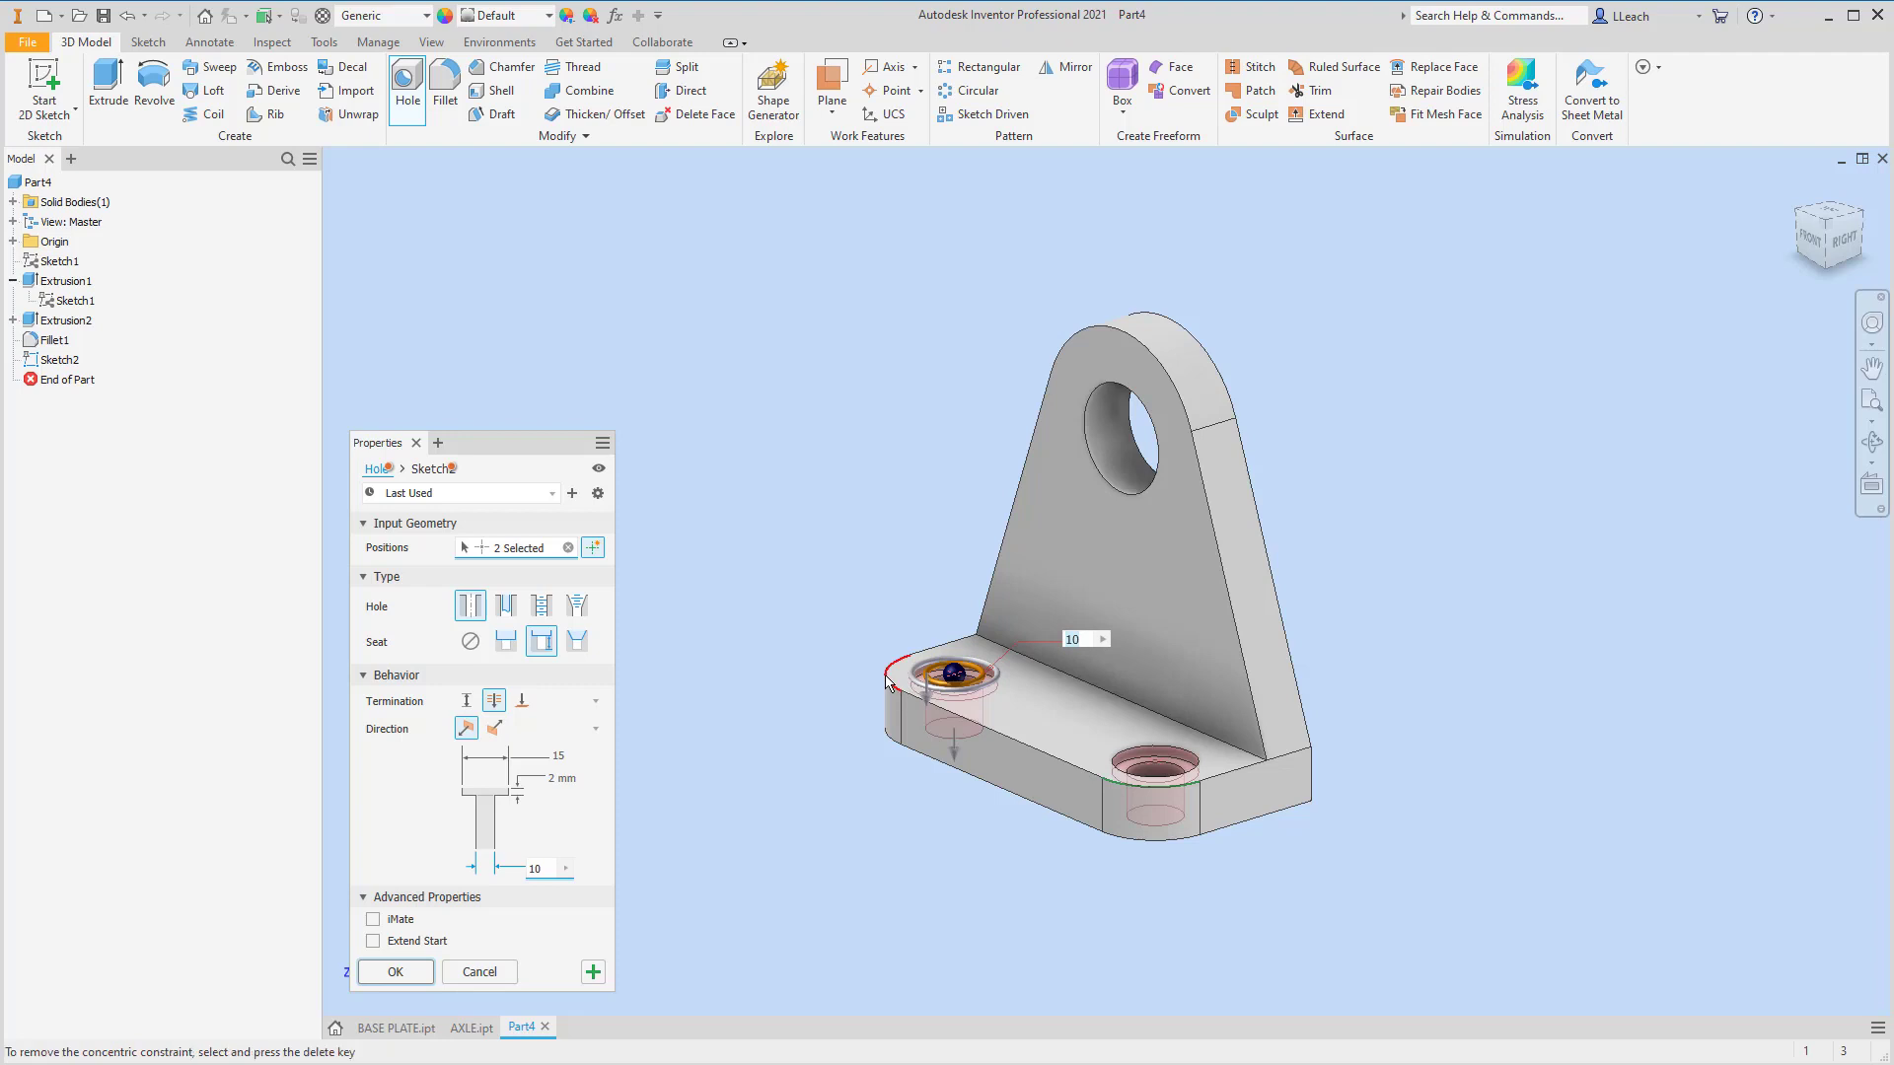
left_click(394, 971)
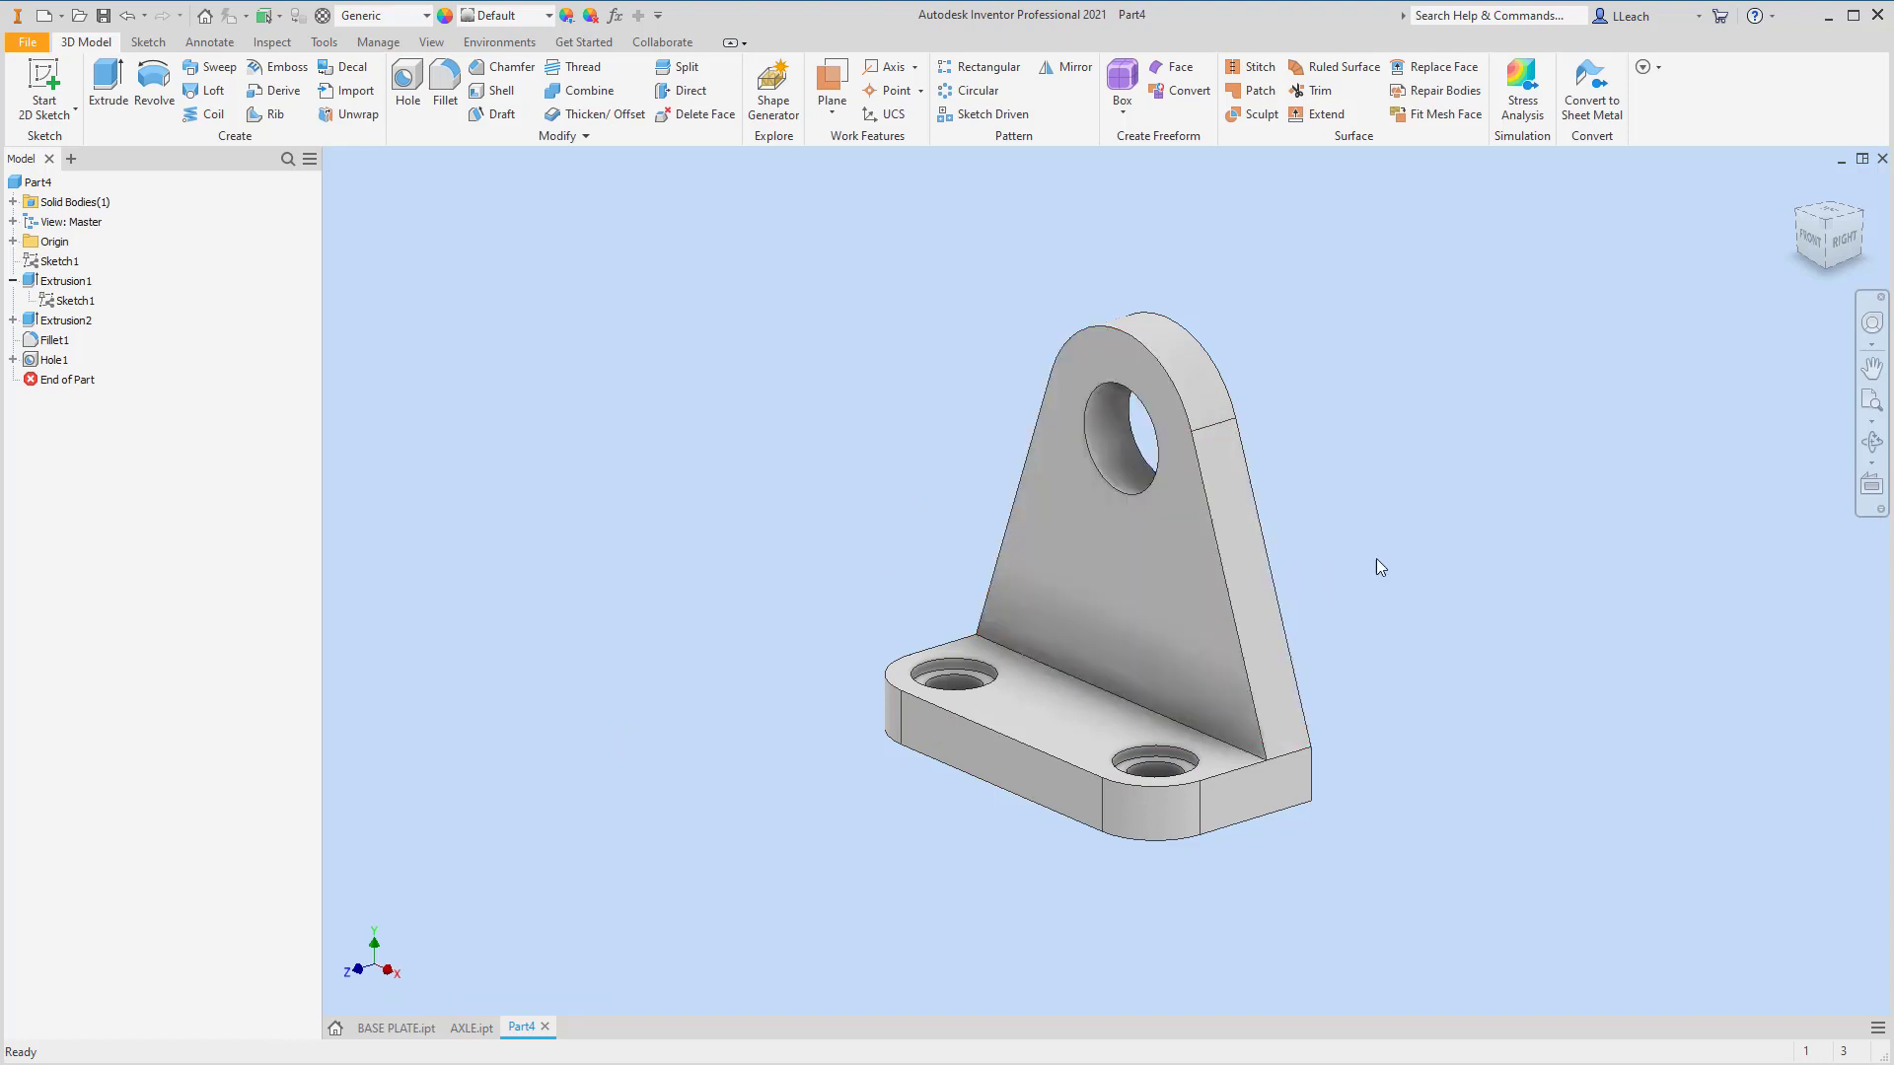
- Start a 2D sketch on the bracket's back face and project the edge of the upright's hole into it
left_click(1862, 219)
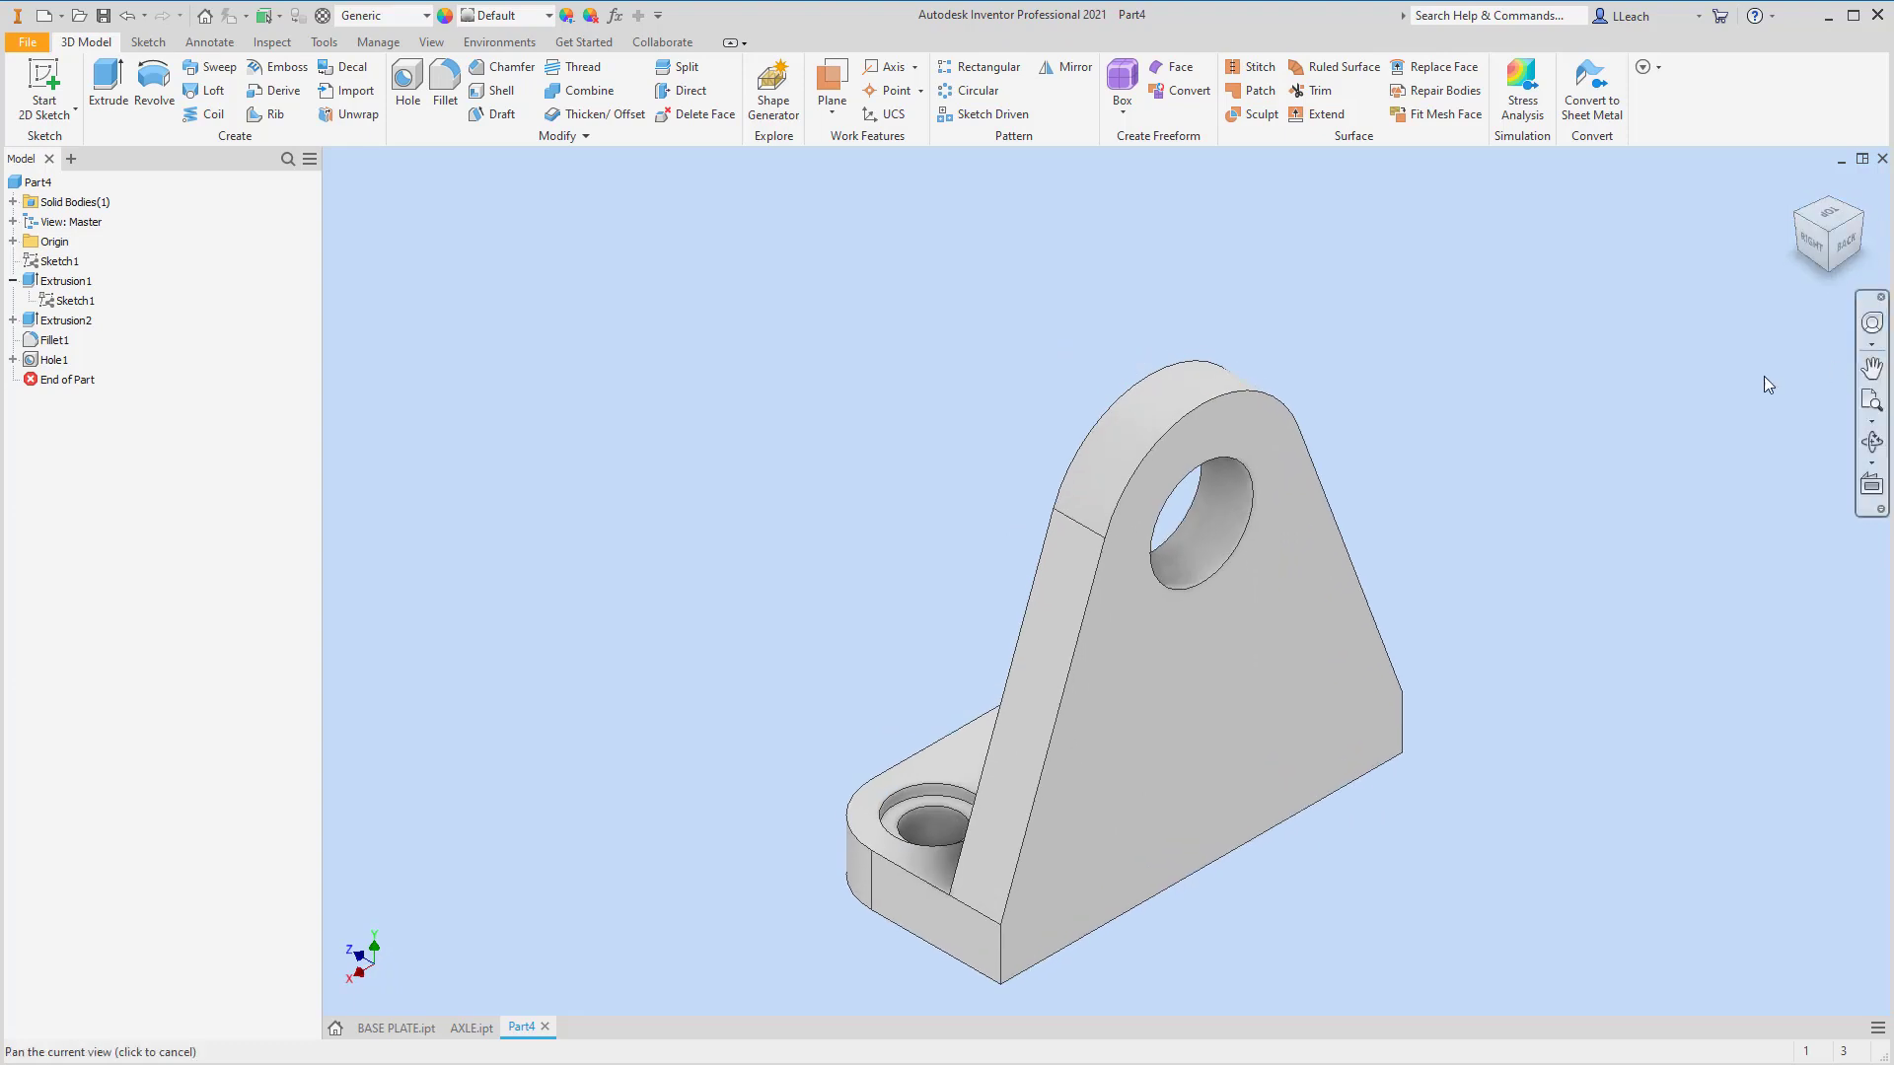
left_click(44, 118)
left_click(65, 146)
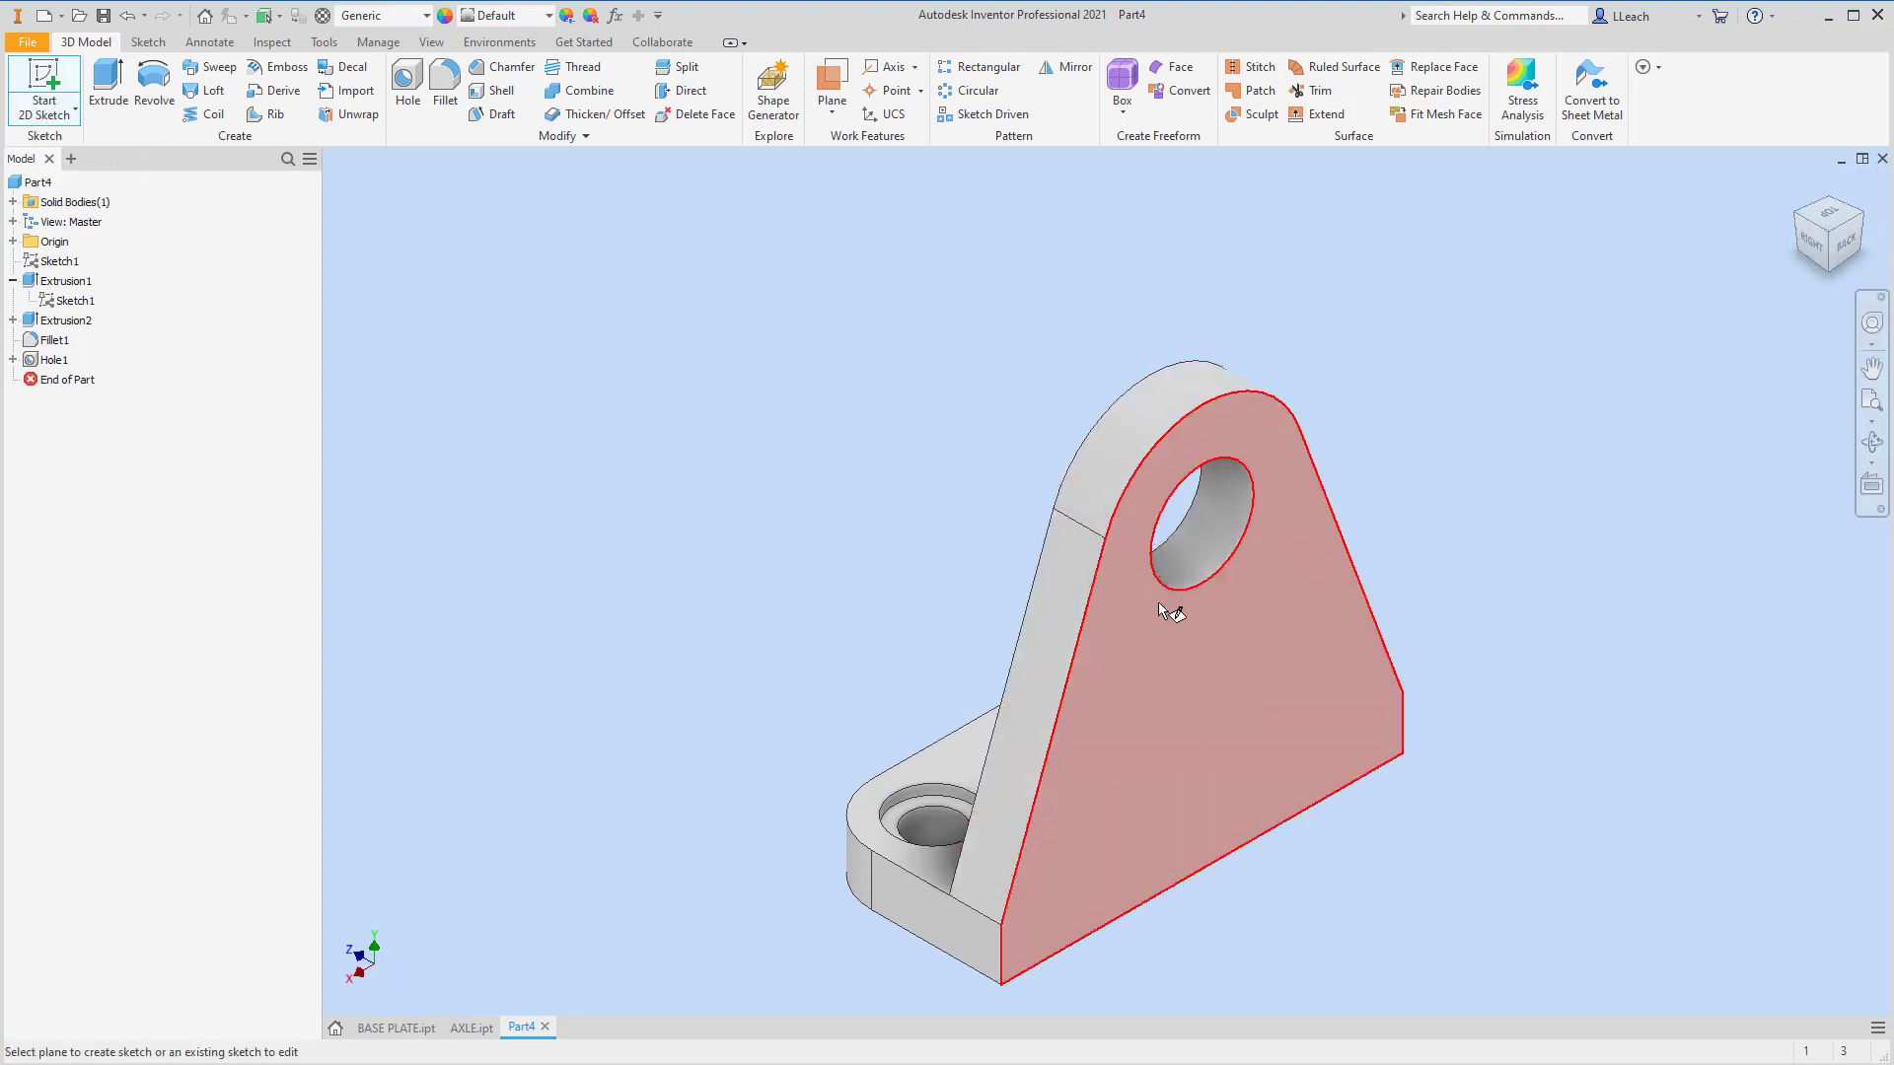
left_click(1150, 635)
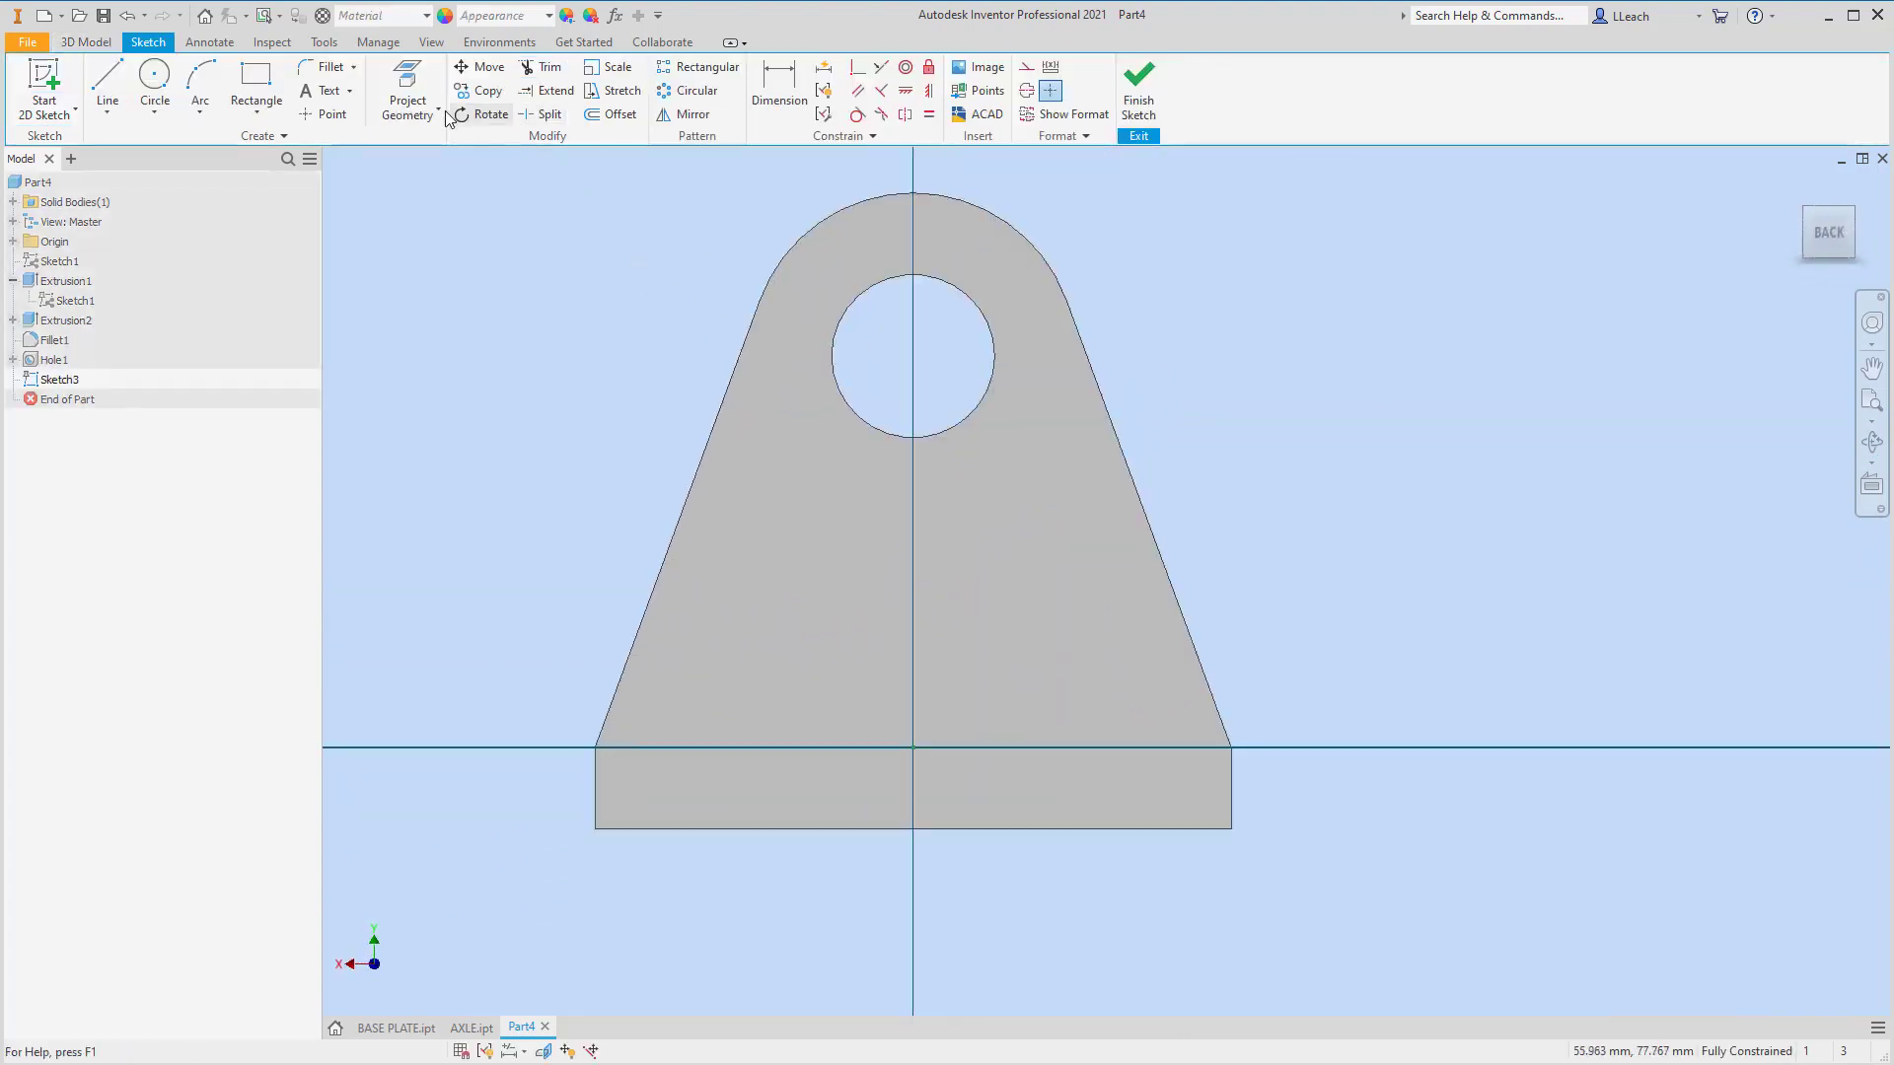
left_click(408, 91)
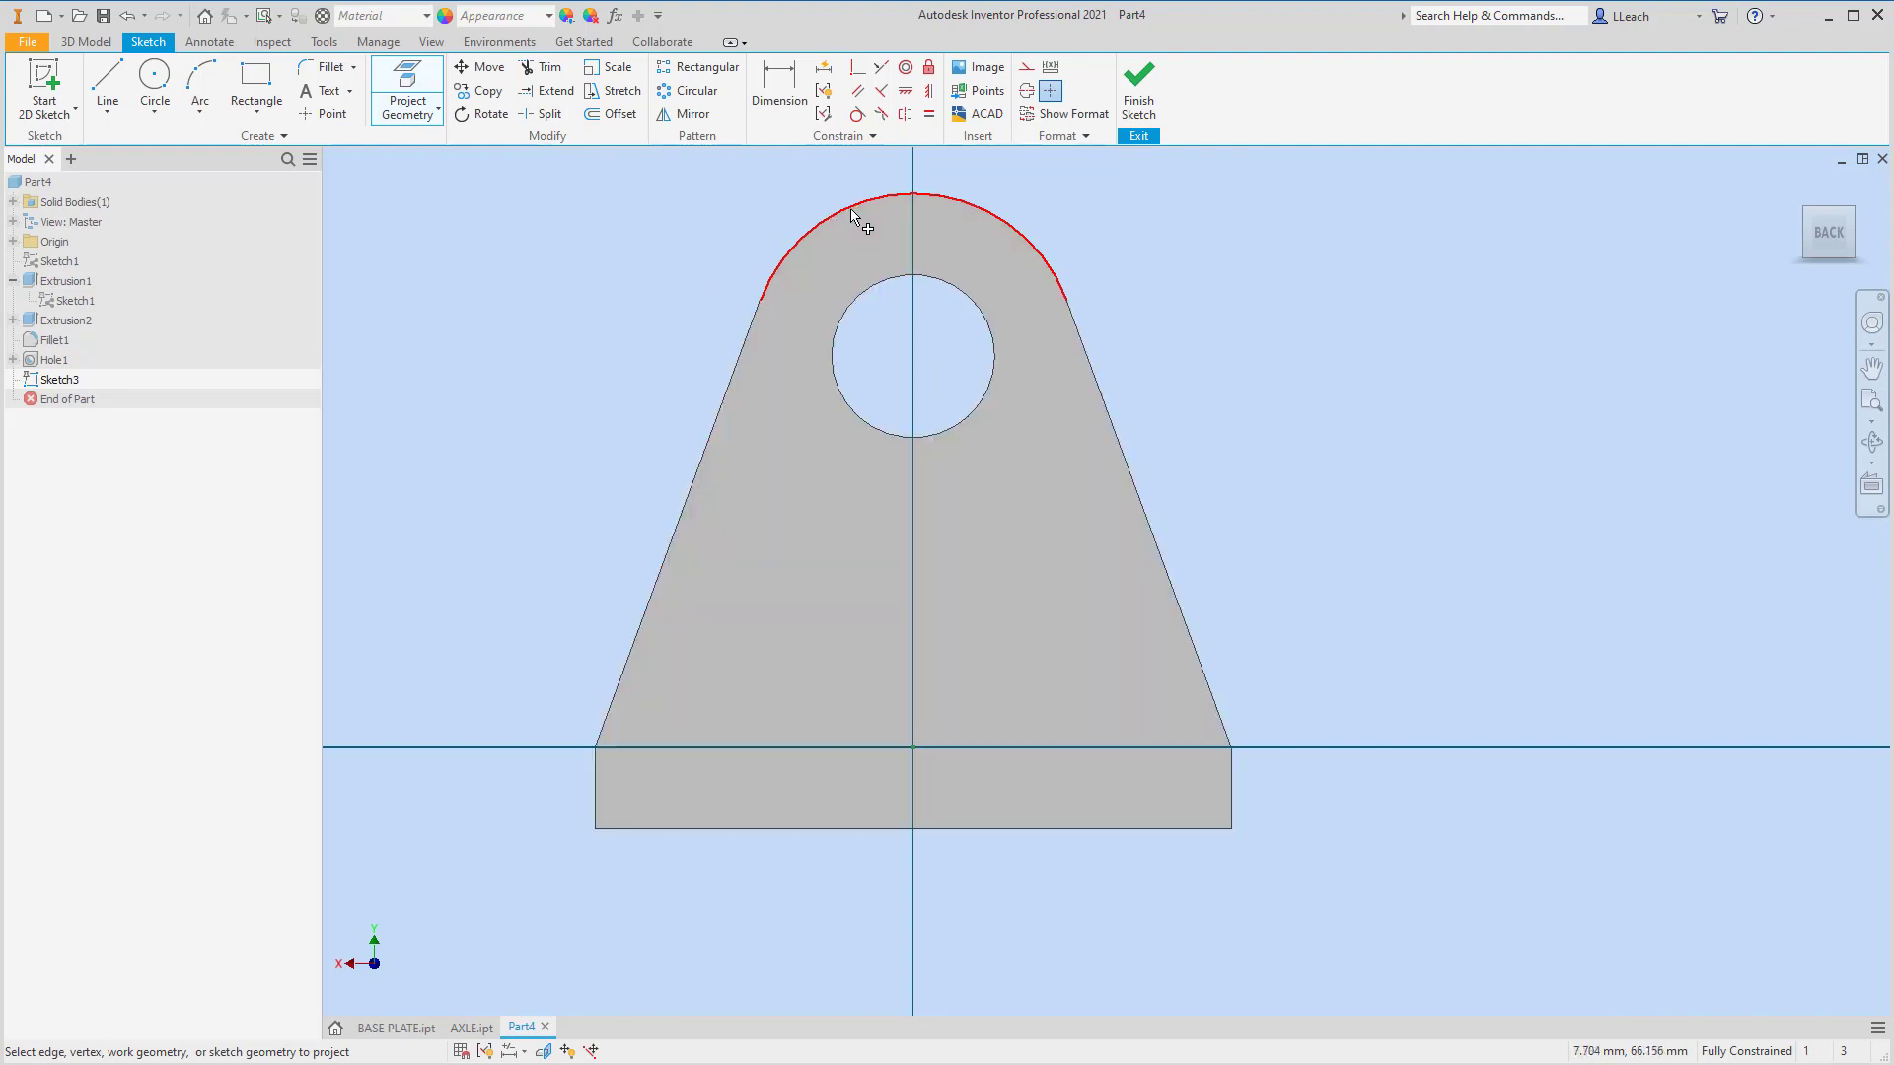
left_click(846, 317)
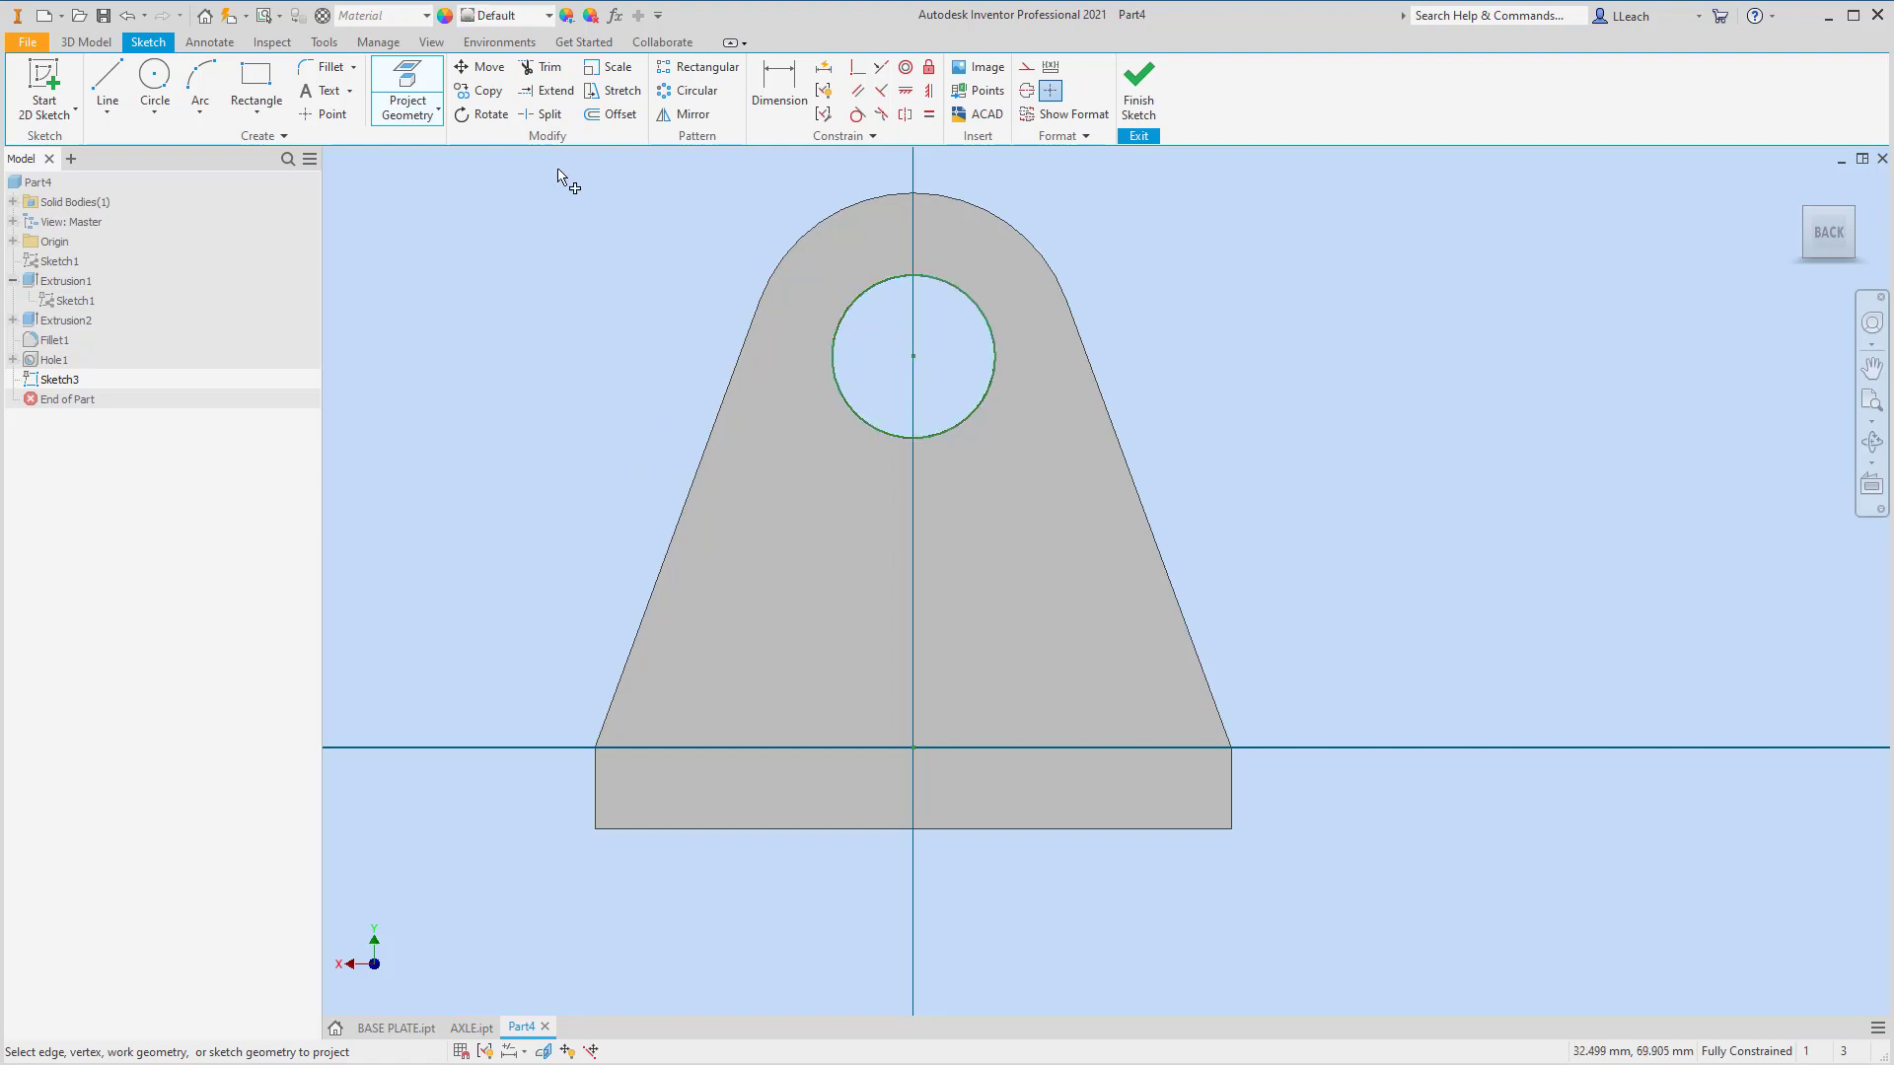
- Sketch a circle centered on the projected hole, sized to the upright's rounded top edge, and finish the sketch
left_click(154, 112)
left_click(177, 147)
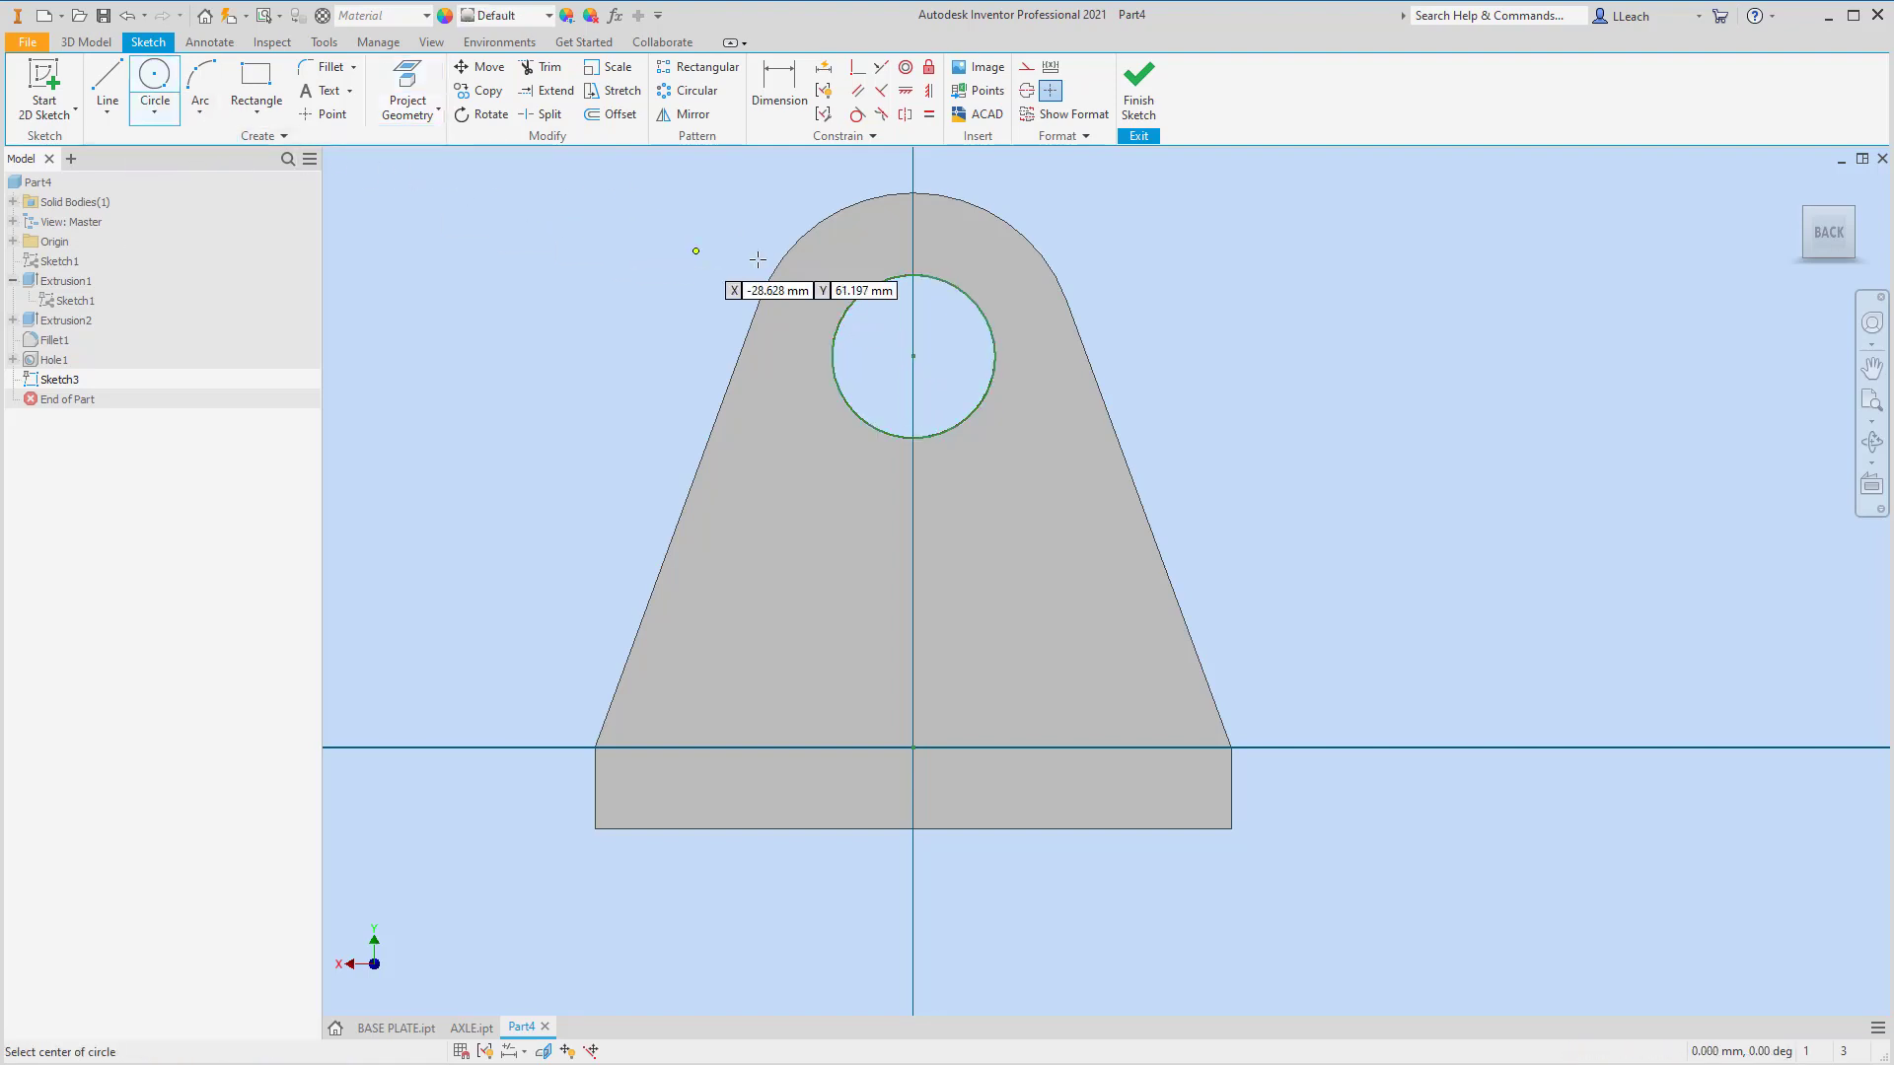
left_click(913, 355)
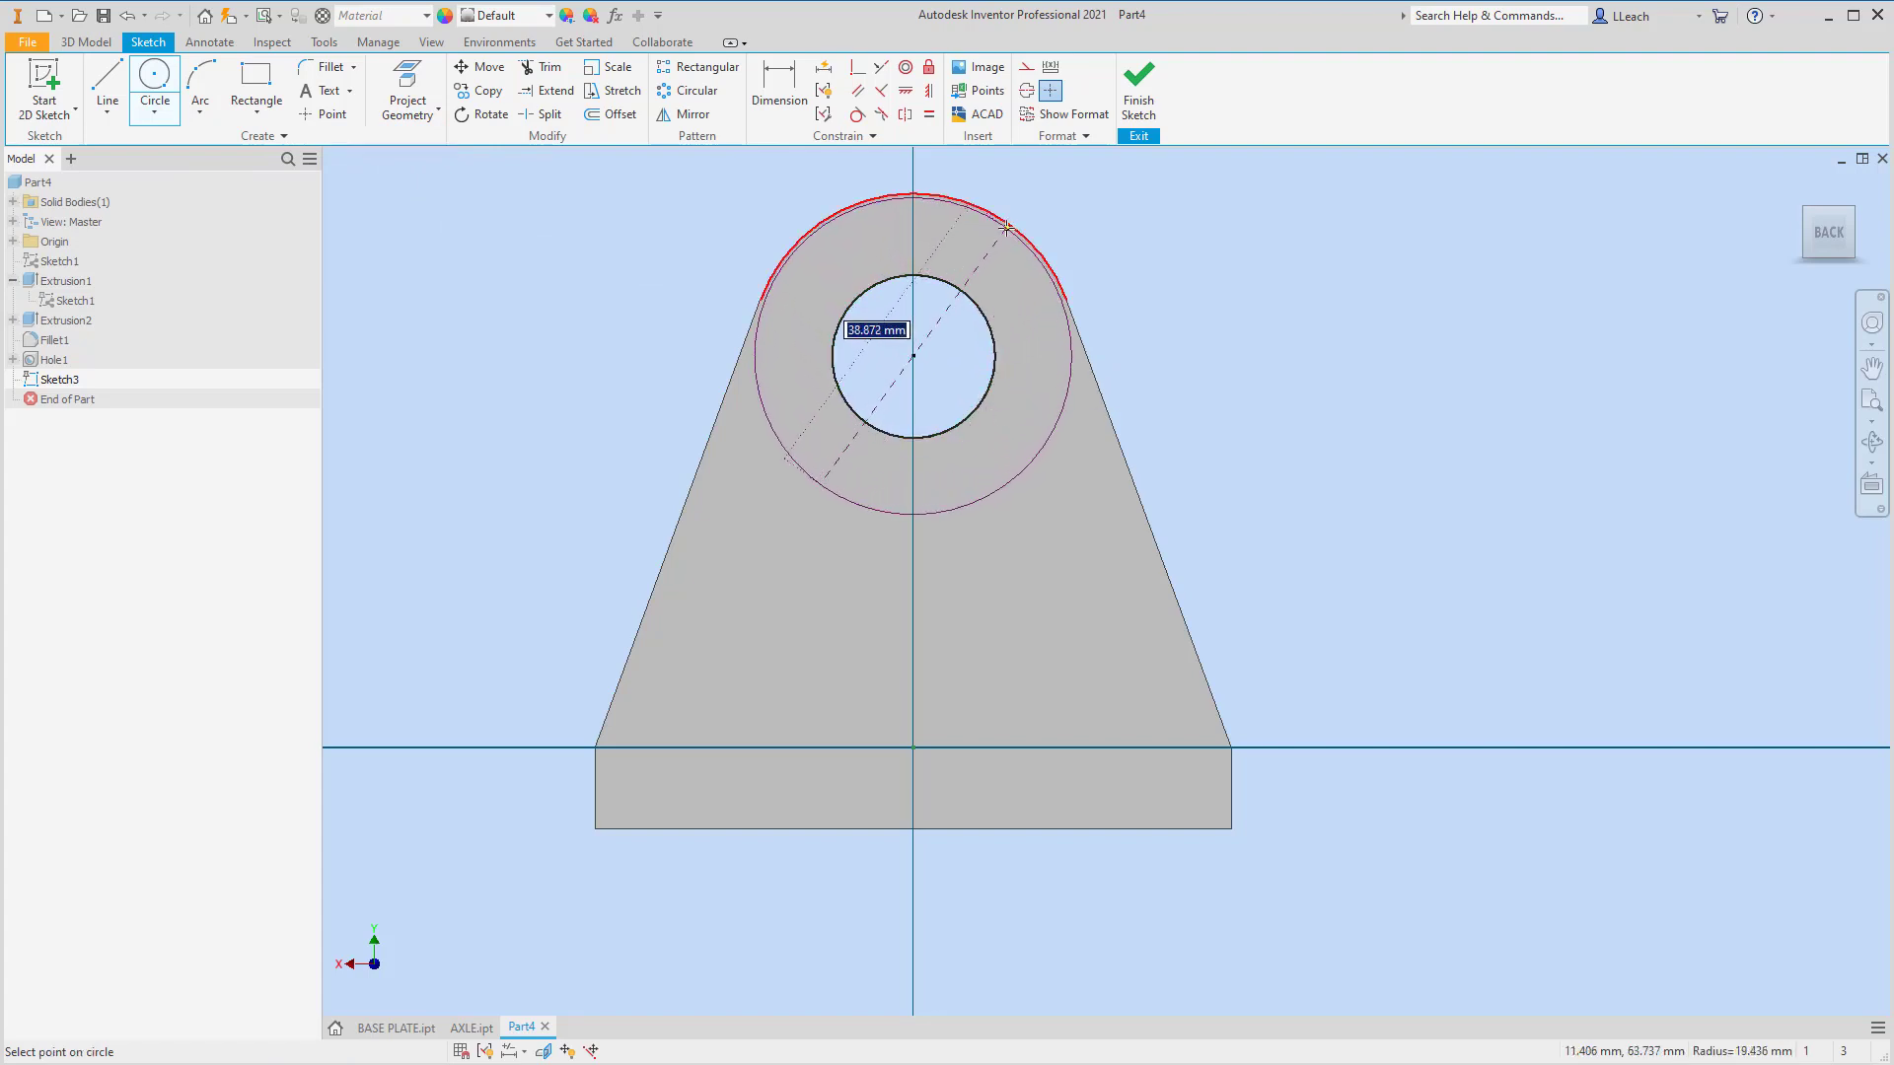
left_click(1011, 224)
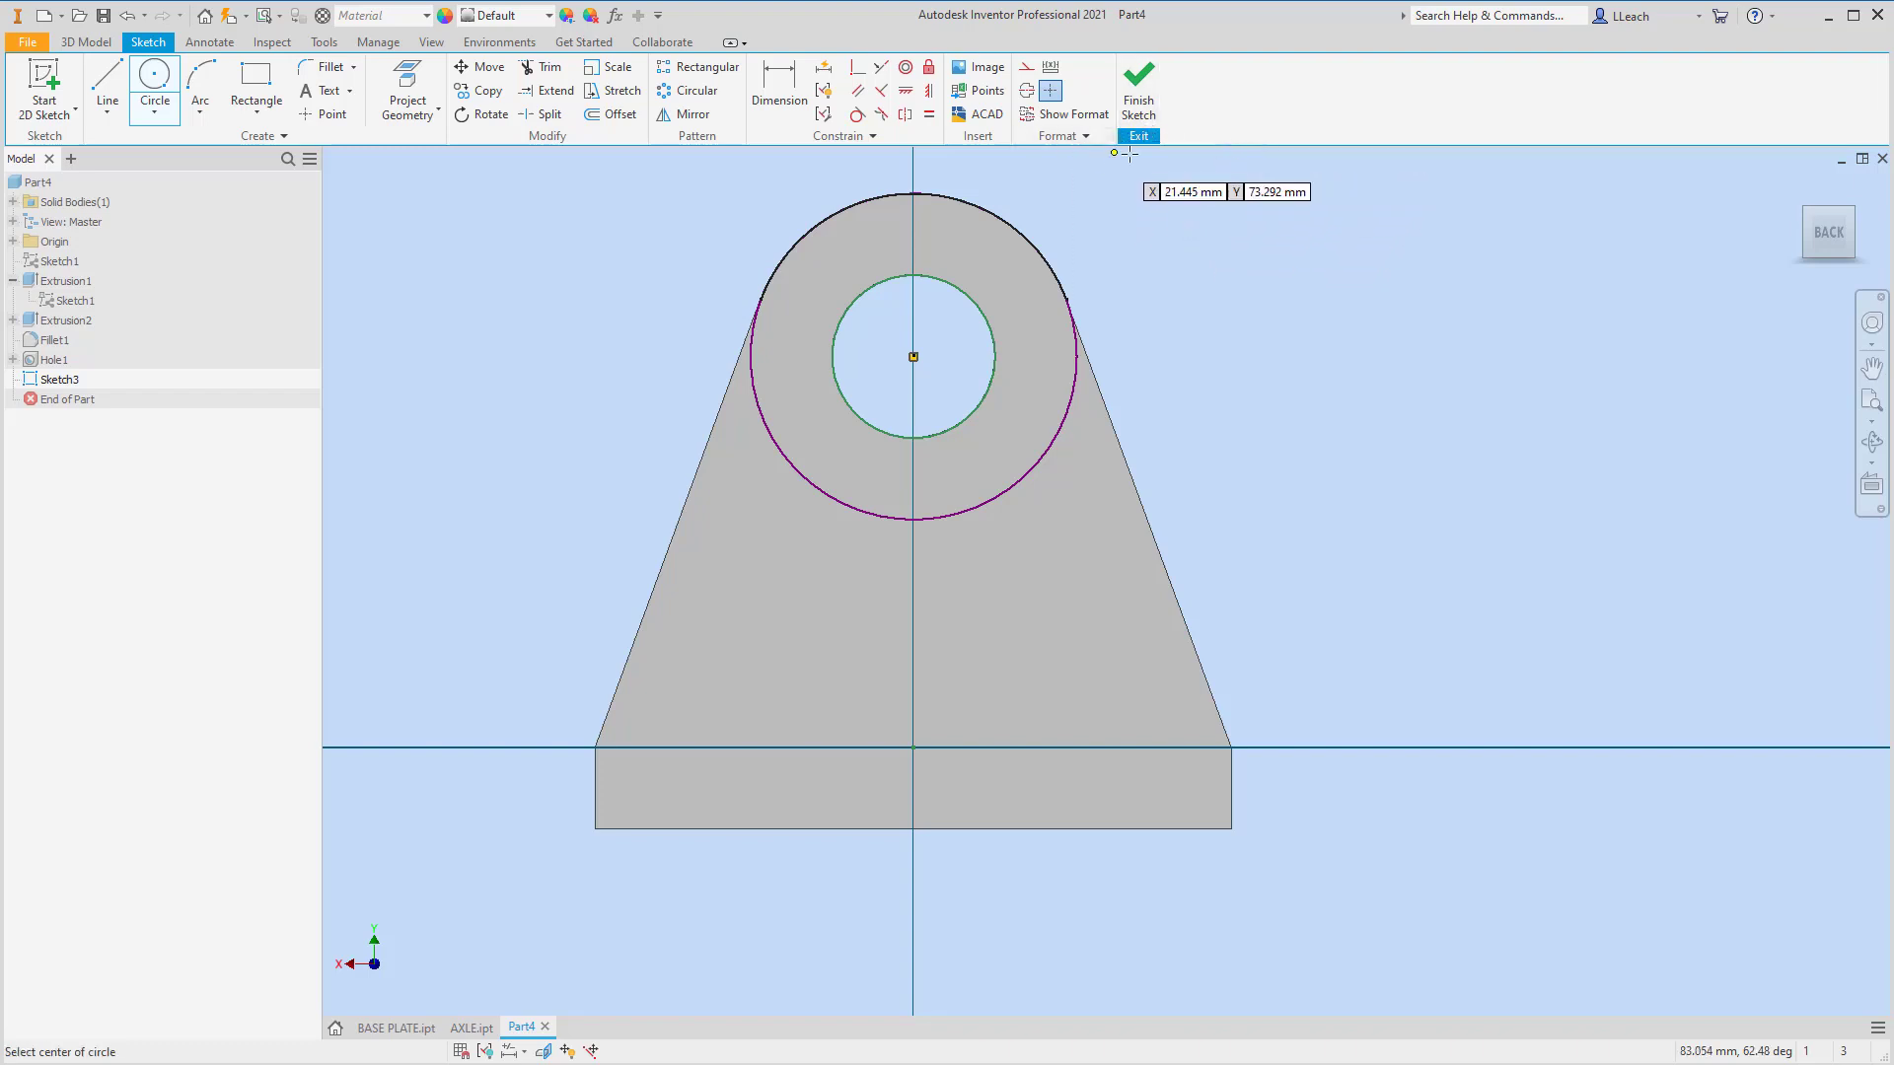
left_click(1152, 107)
- Extrude the ring around the hole 2 mm outward from the back face, joined to the upright
key("e")
left_click(1131, 561)
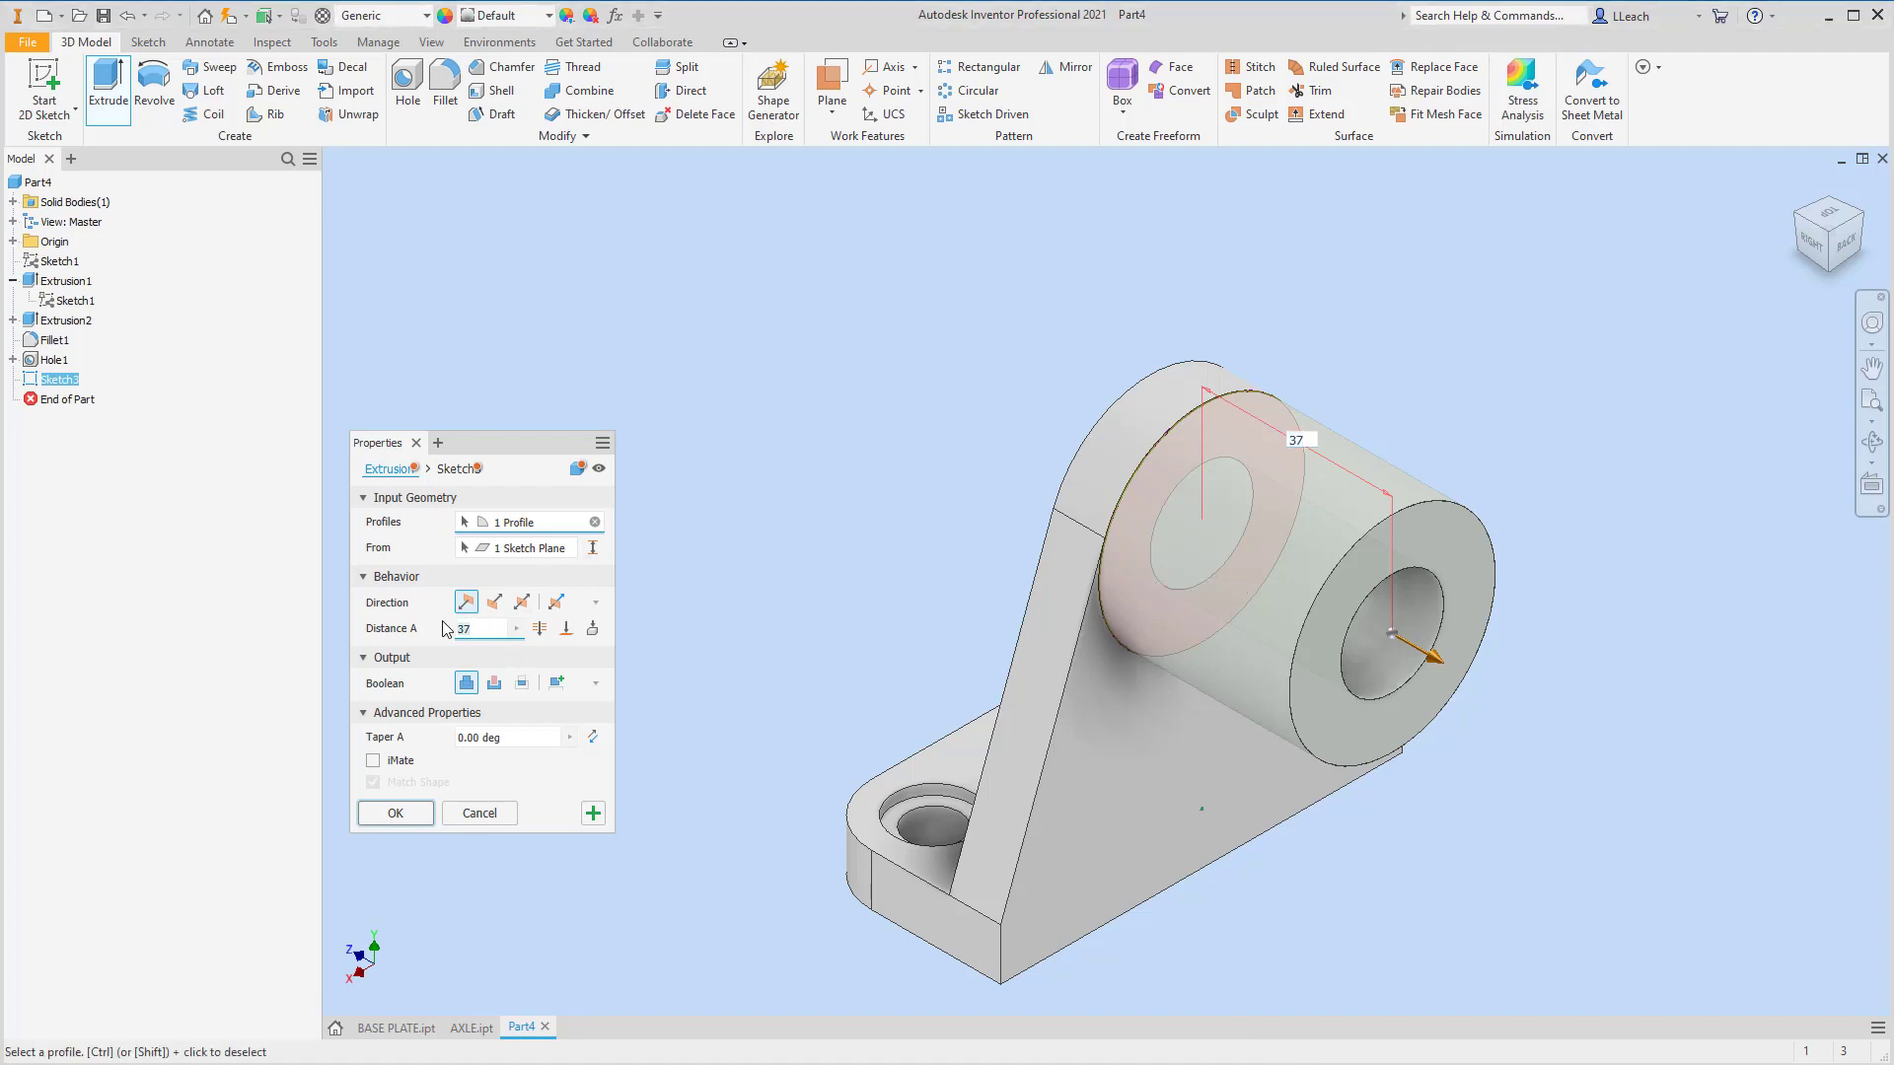
left_click(478, 609)
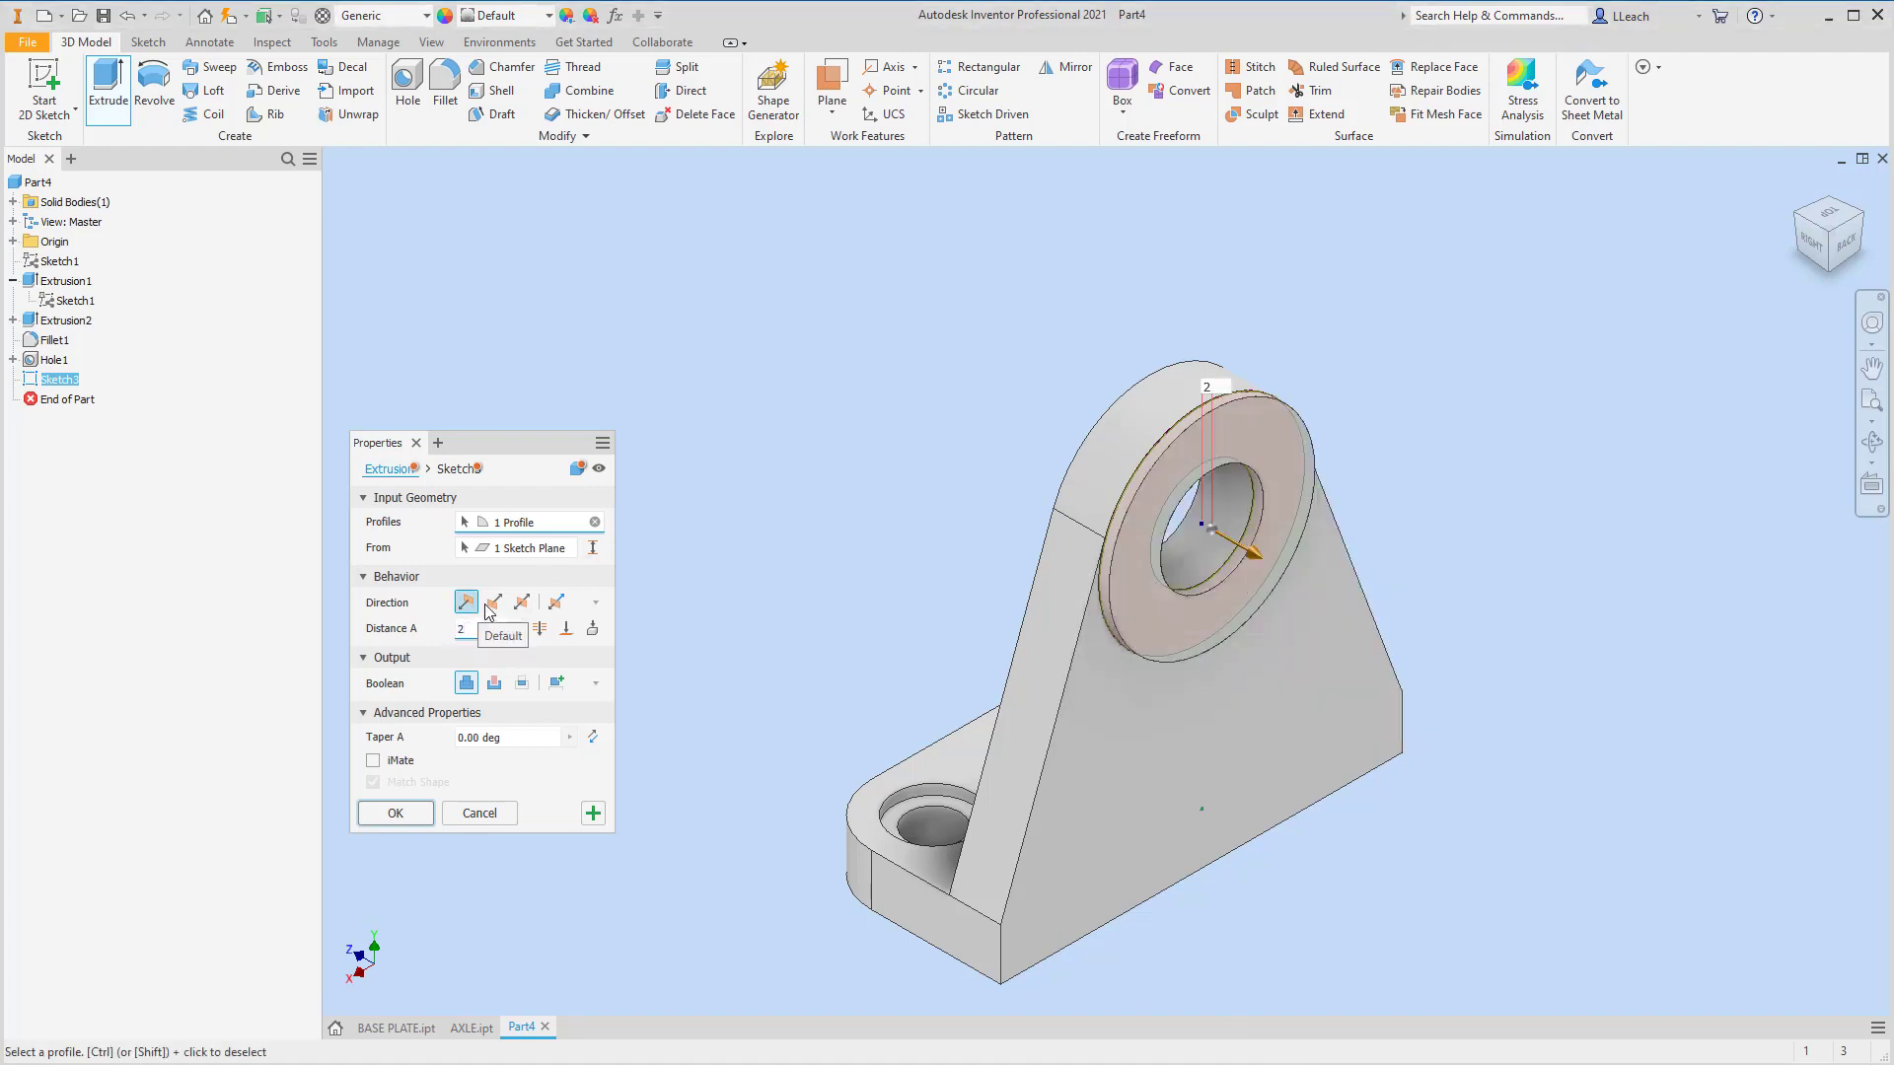
left_click(396, 815)
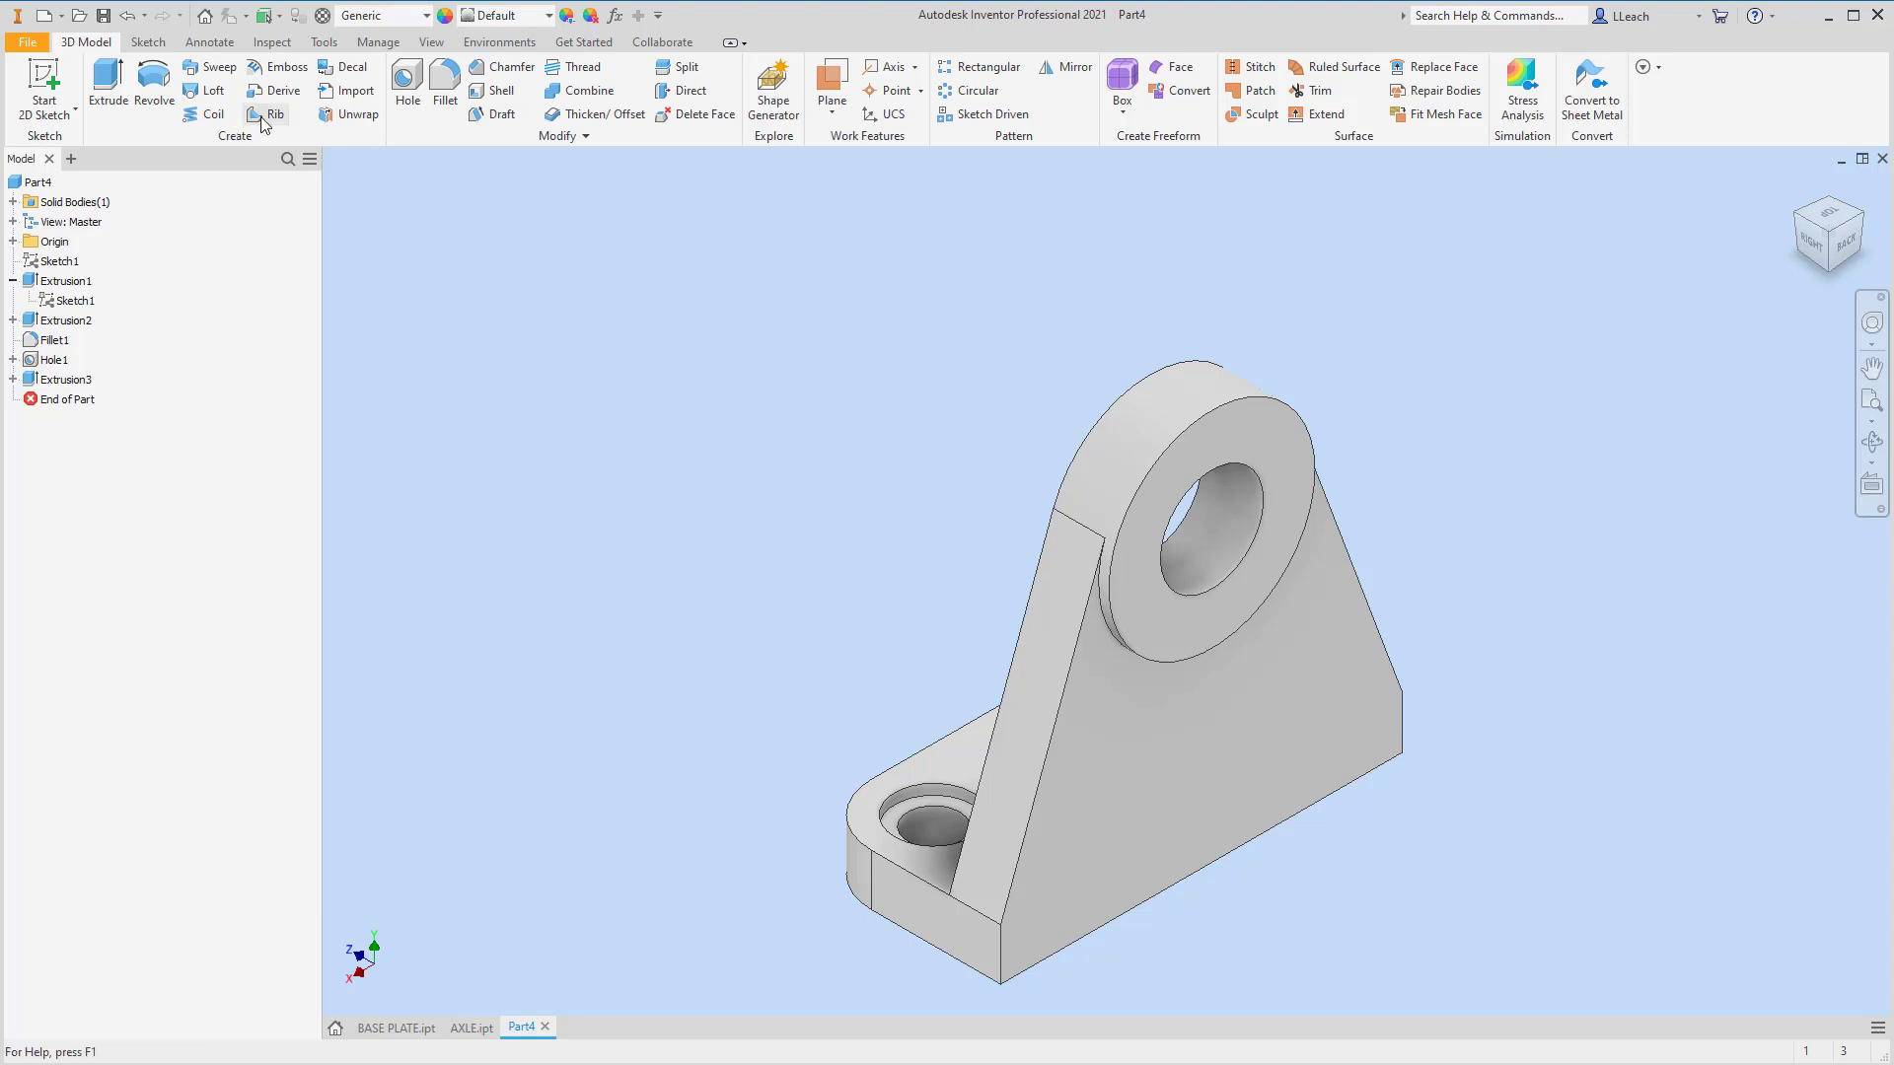
- Make the YZ origin plane visible through the middle of the bracket
left_click(1797, 225)
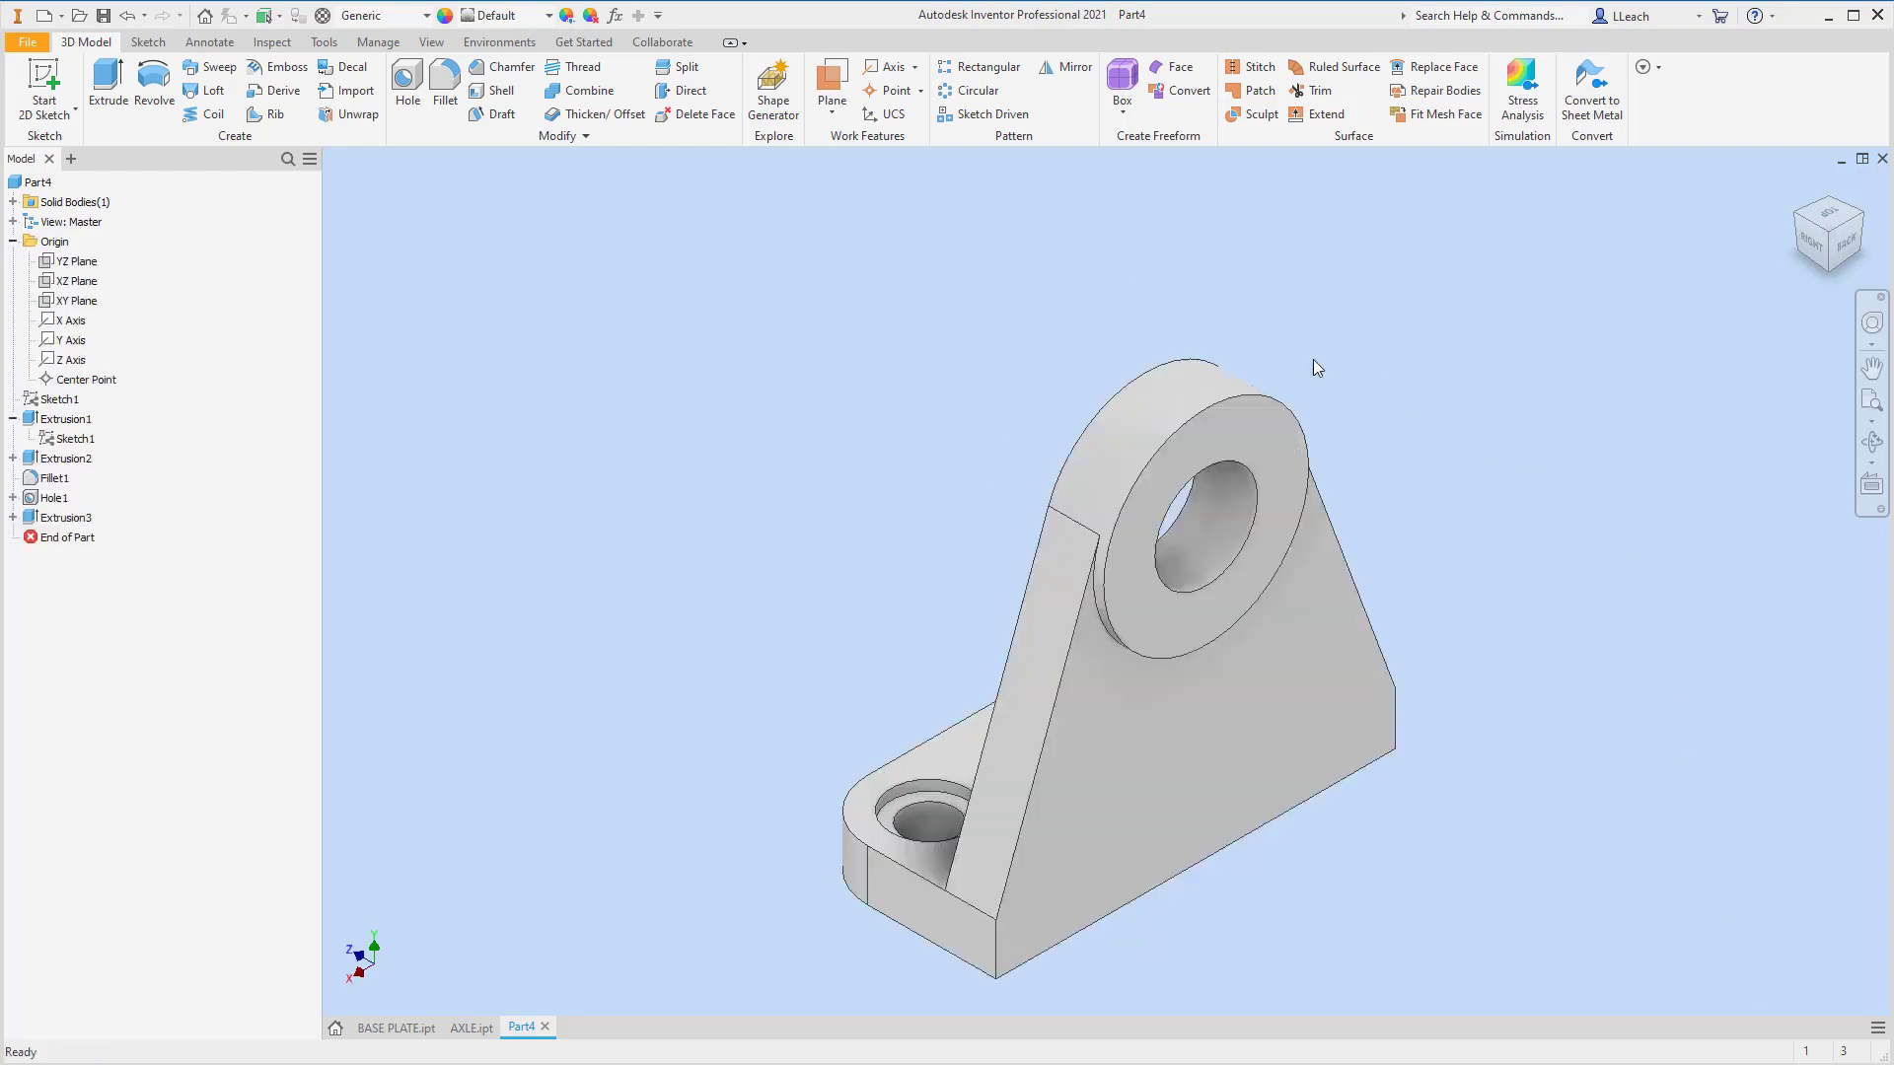
left_click(1799, 223)
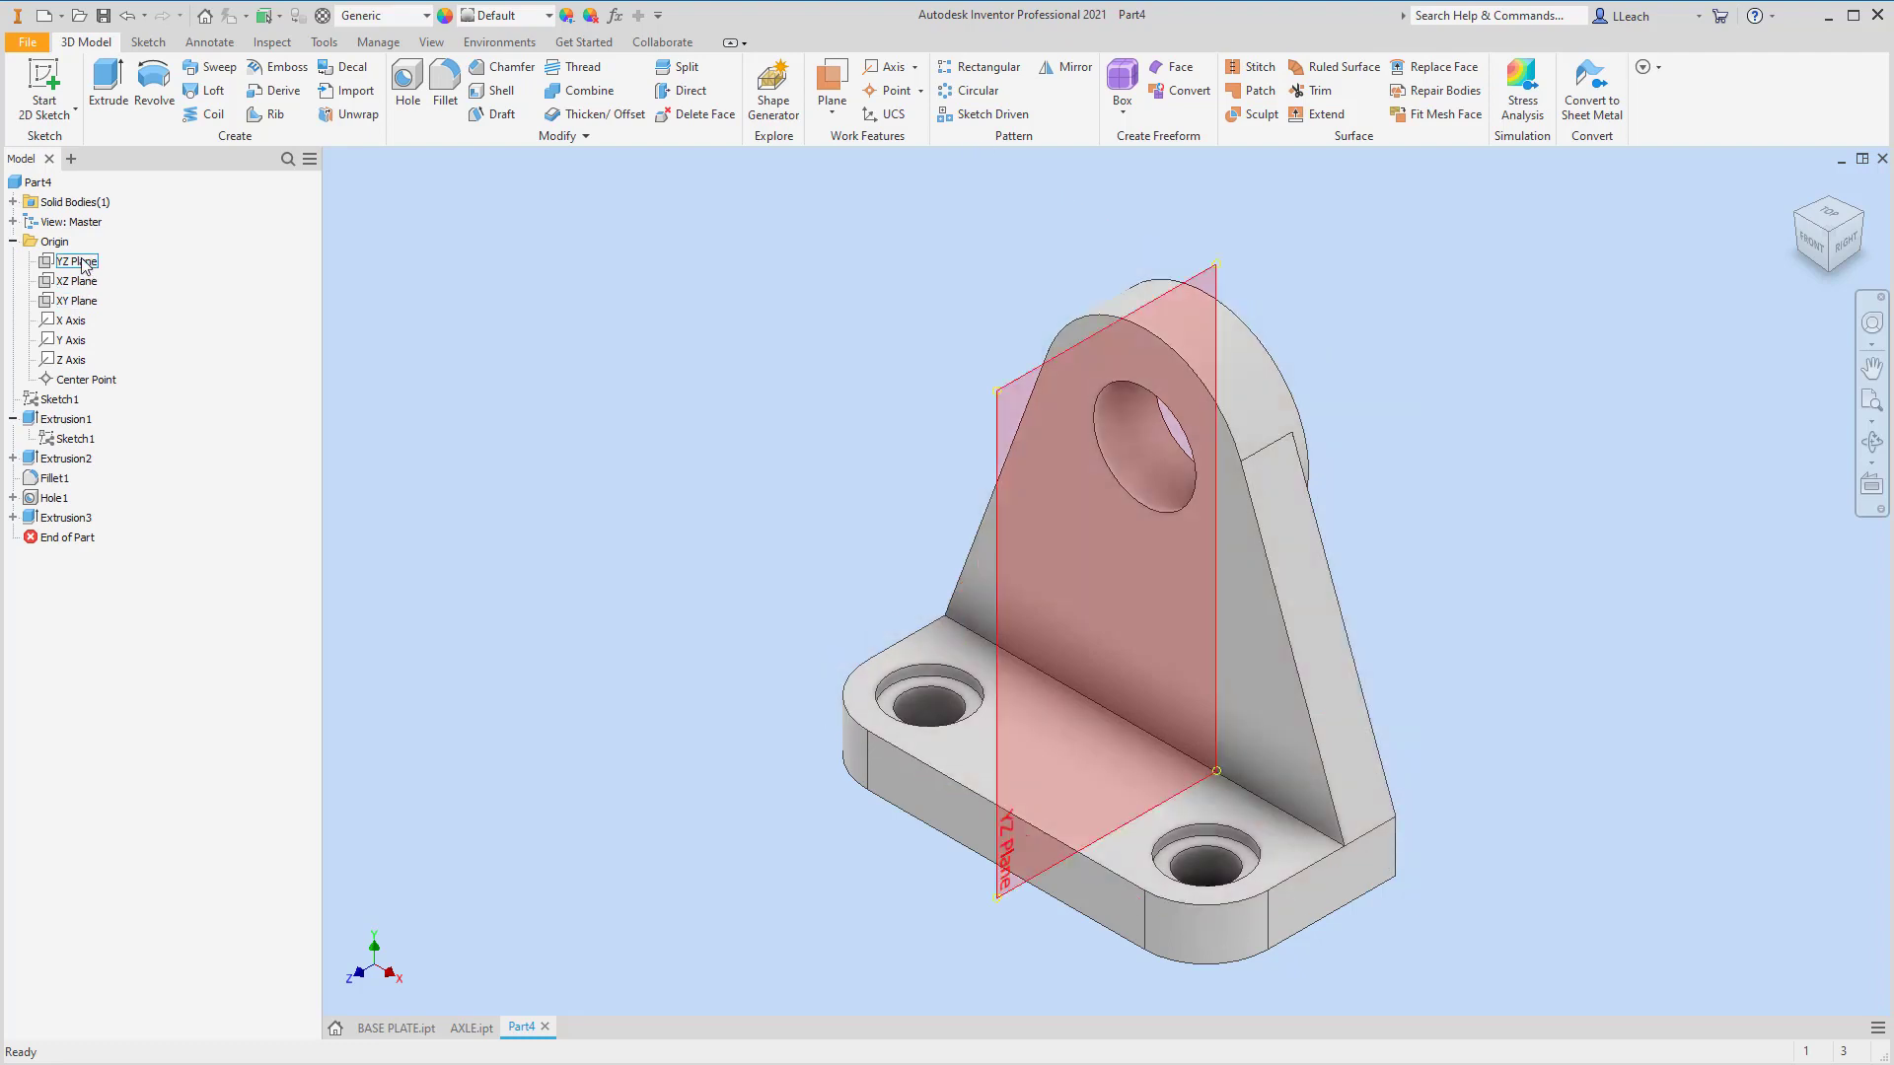
right_click(83, 264)
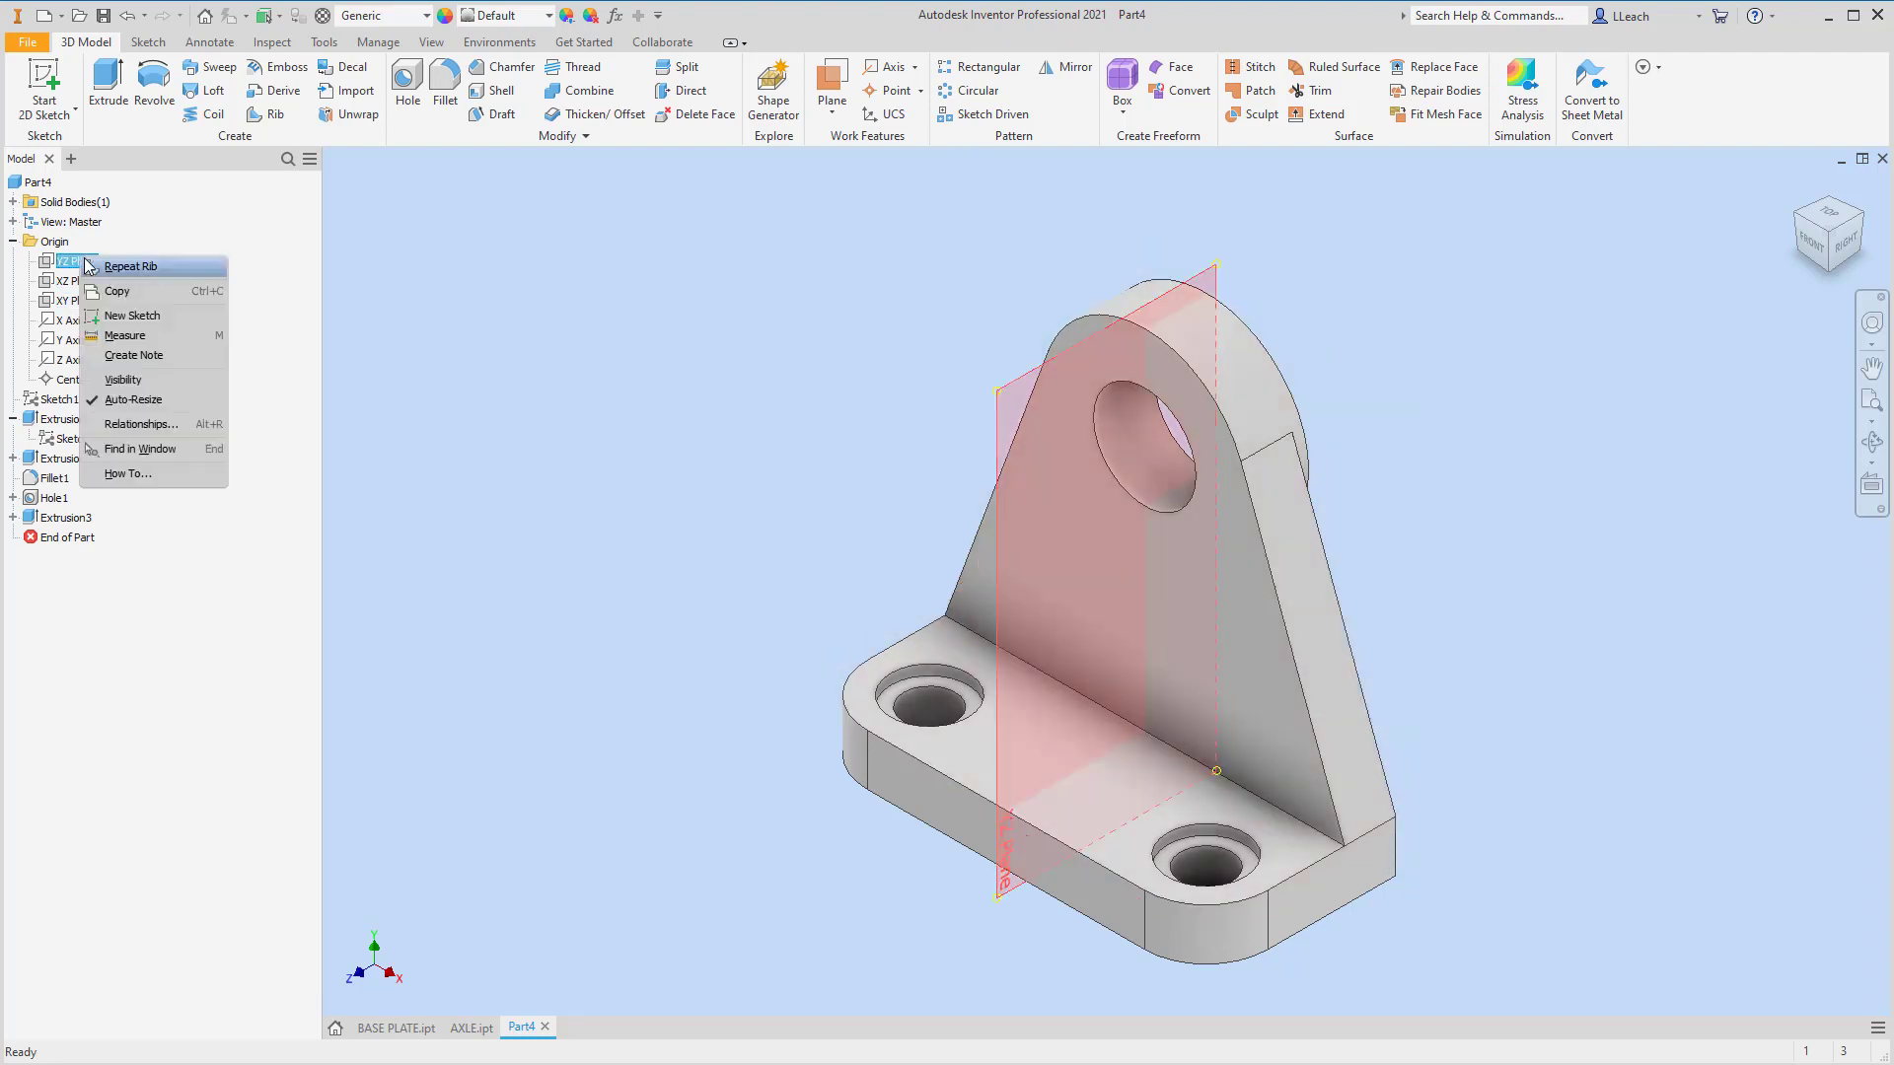
left_click(121, 383)
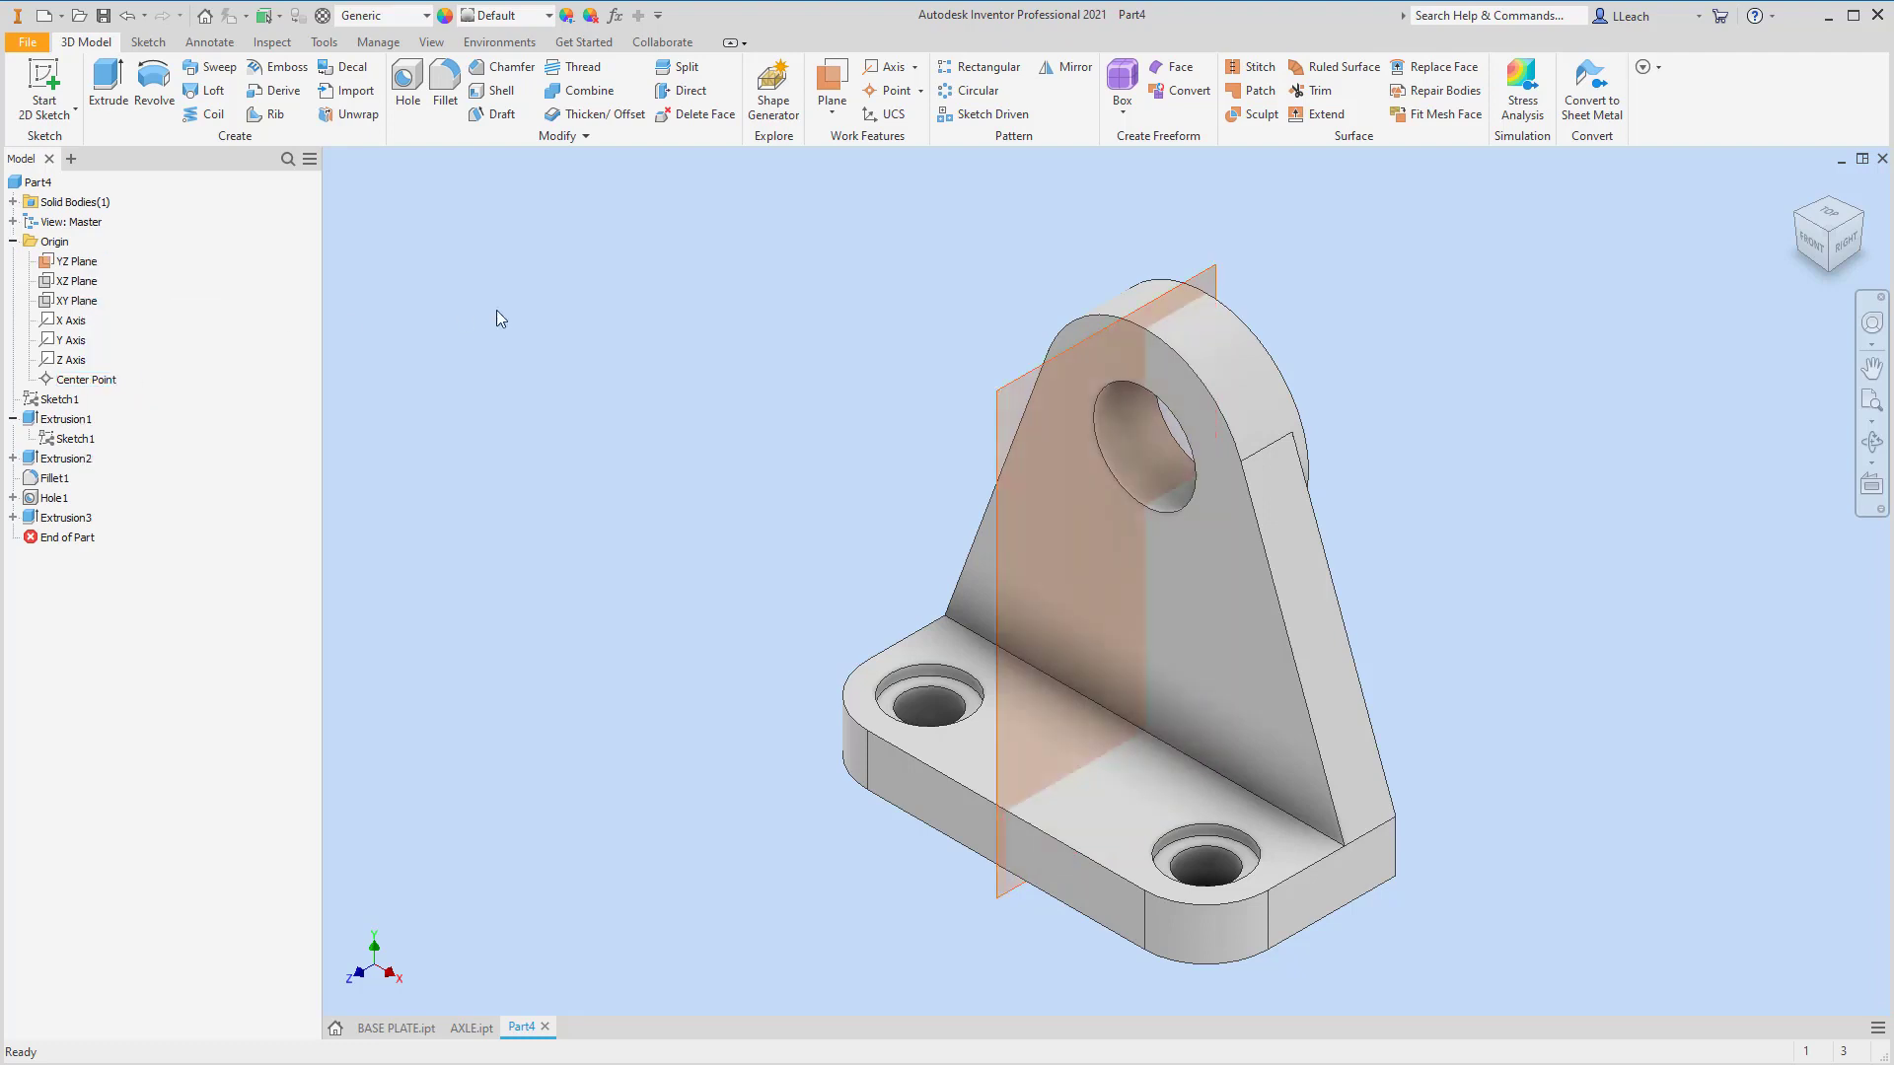
- Start a 2D sketch on the YZ plane and draw one slanted line between base and upright, its lower end about 19 mm from the upright
left_click(49, 115)
left_click(110, 143)
left_click(1008, 384)
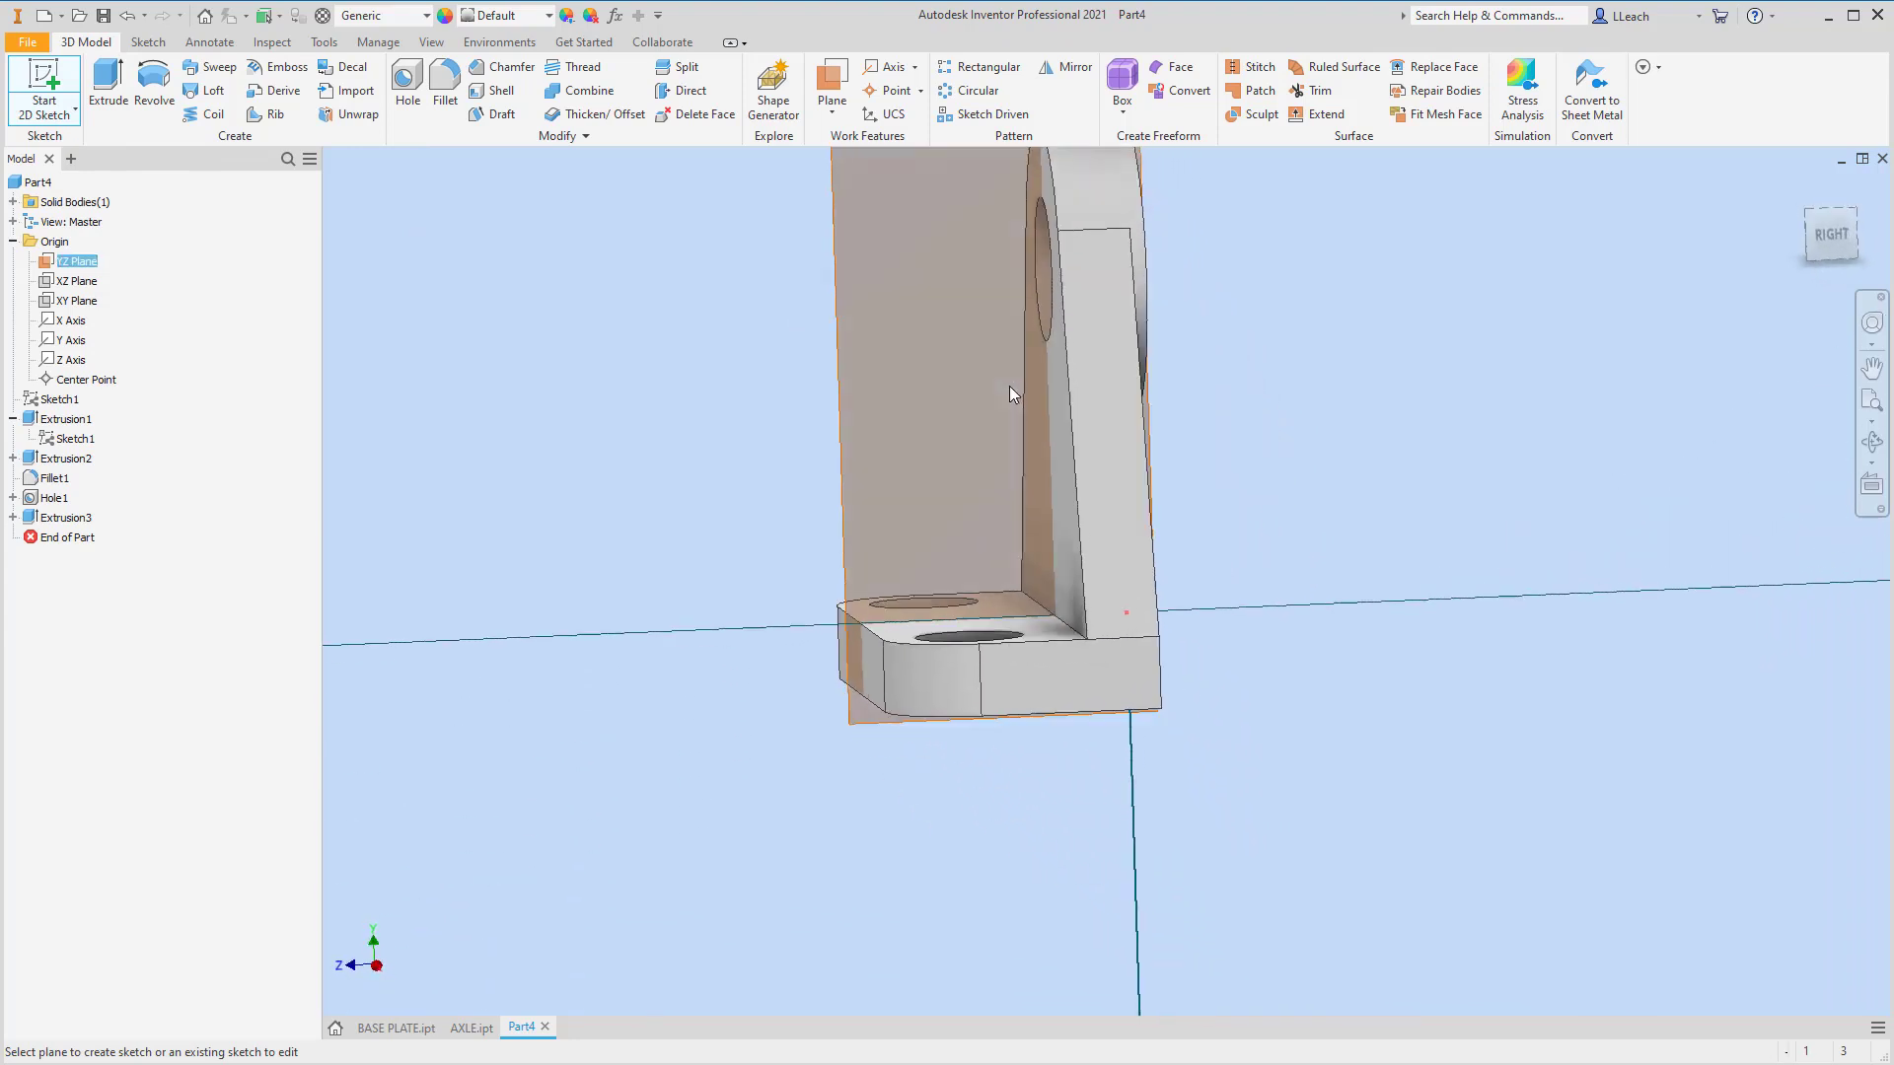
middle_click_drag(1023, 385, 1019, 645)
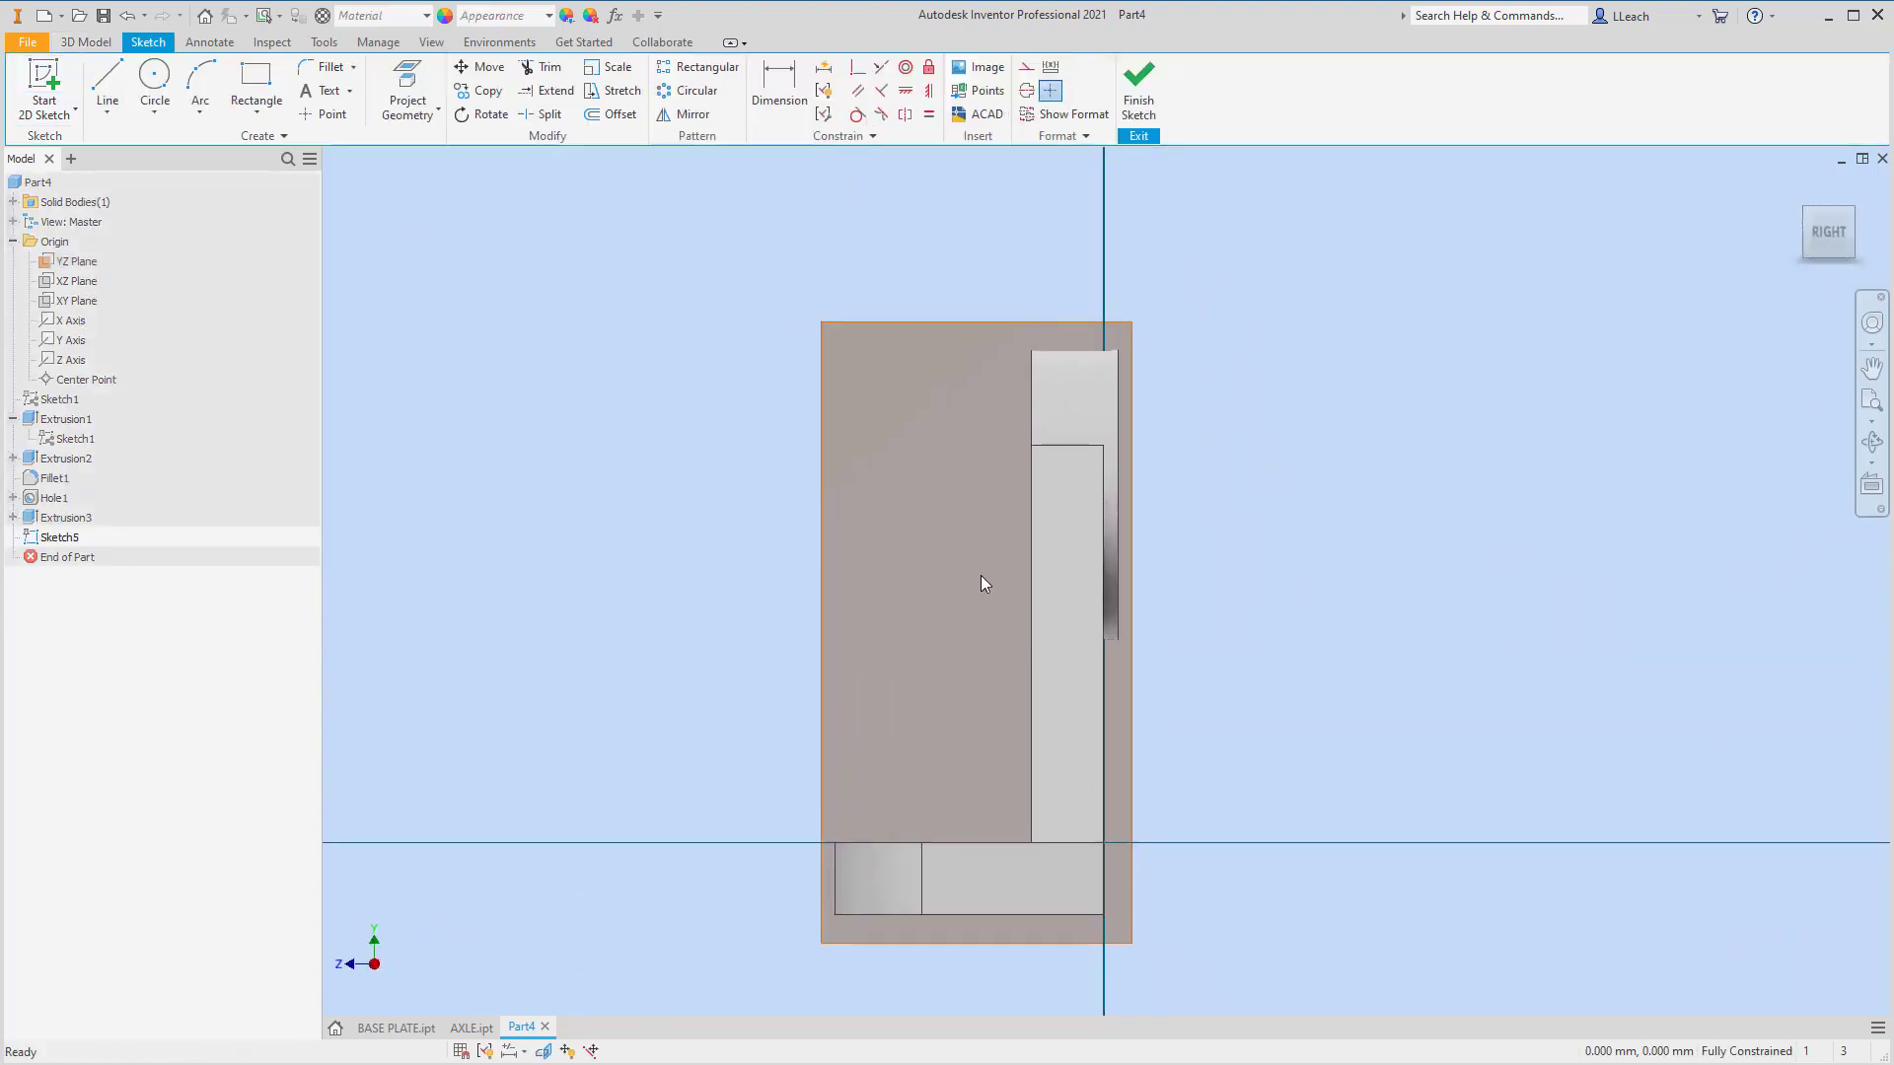
left_click(110, 73)
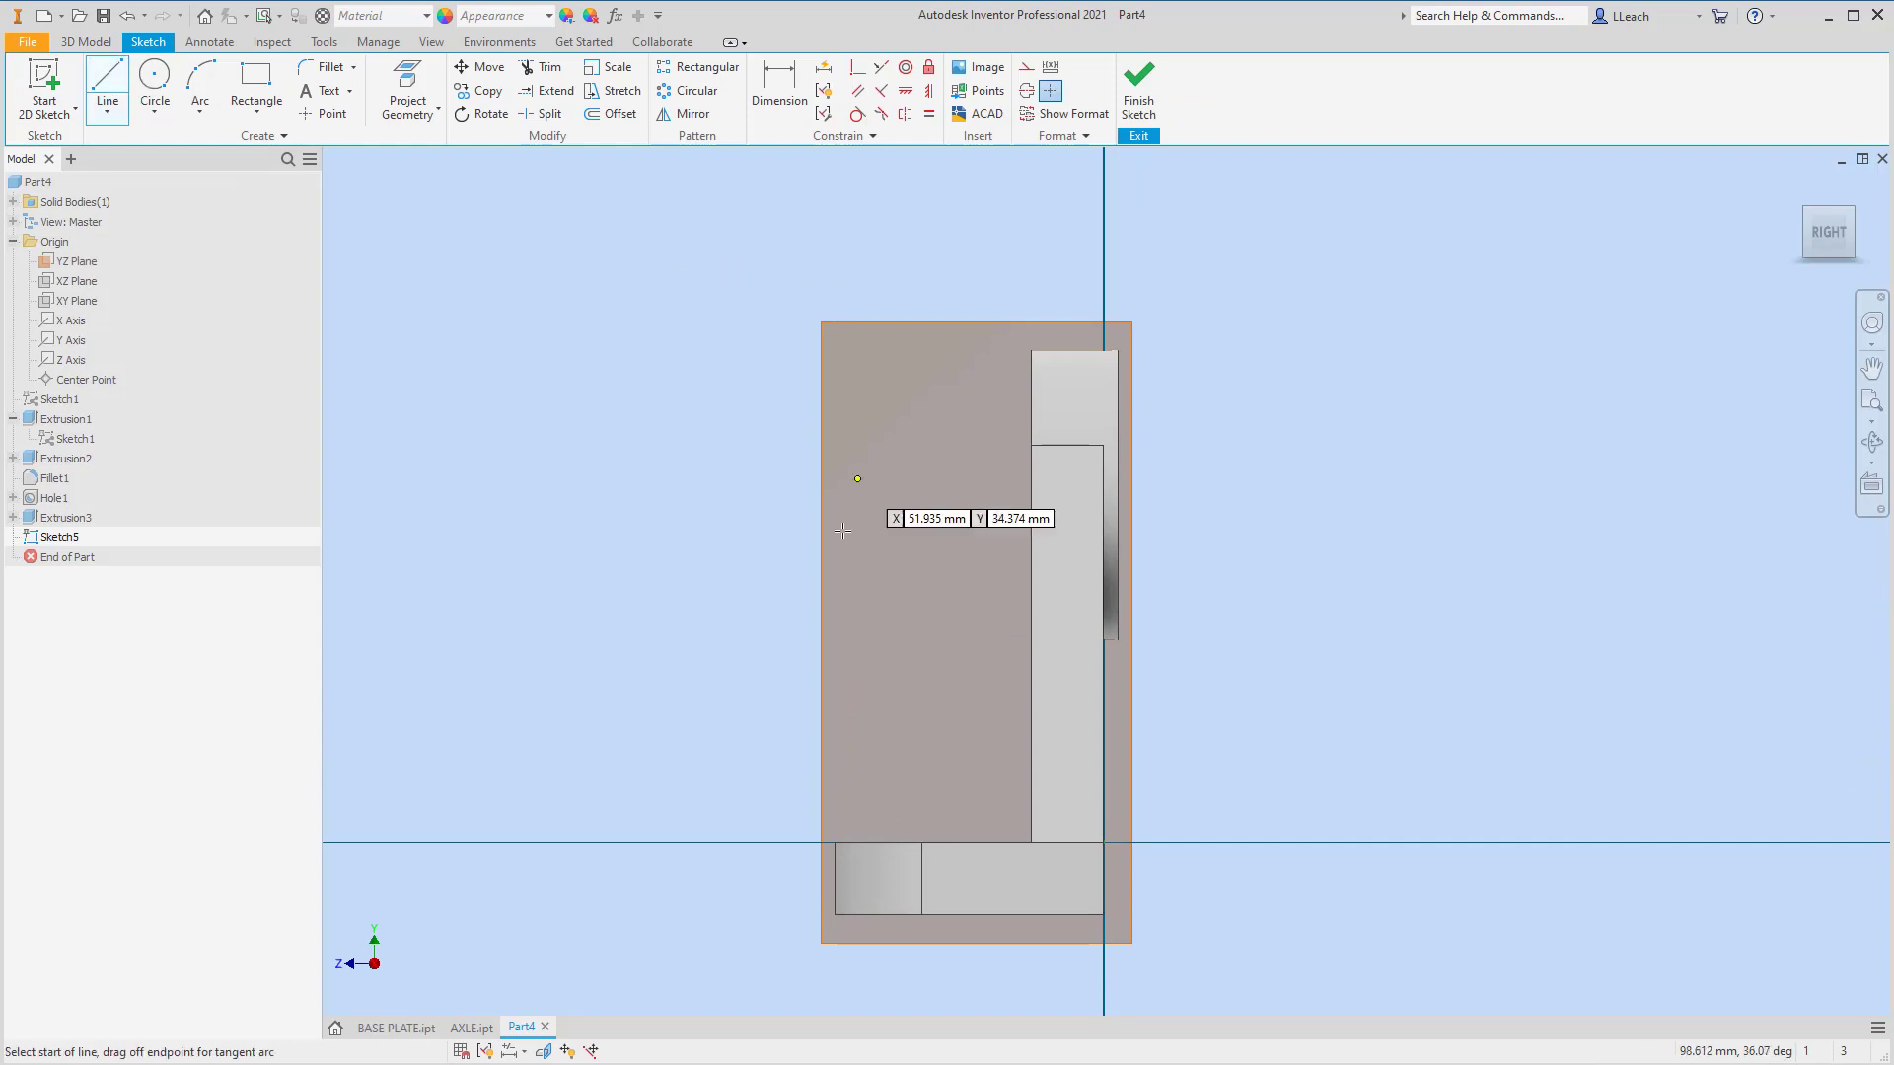
left_click(895, 824)
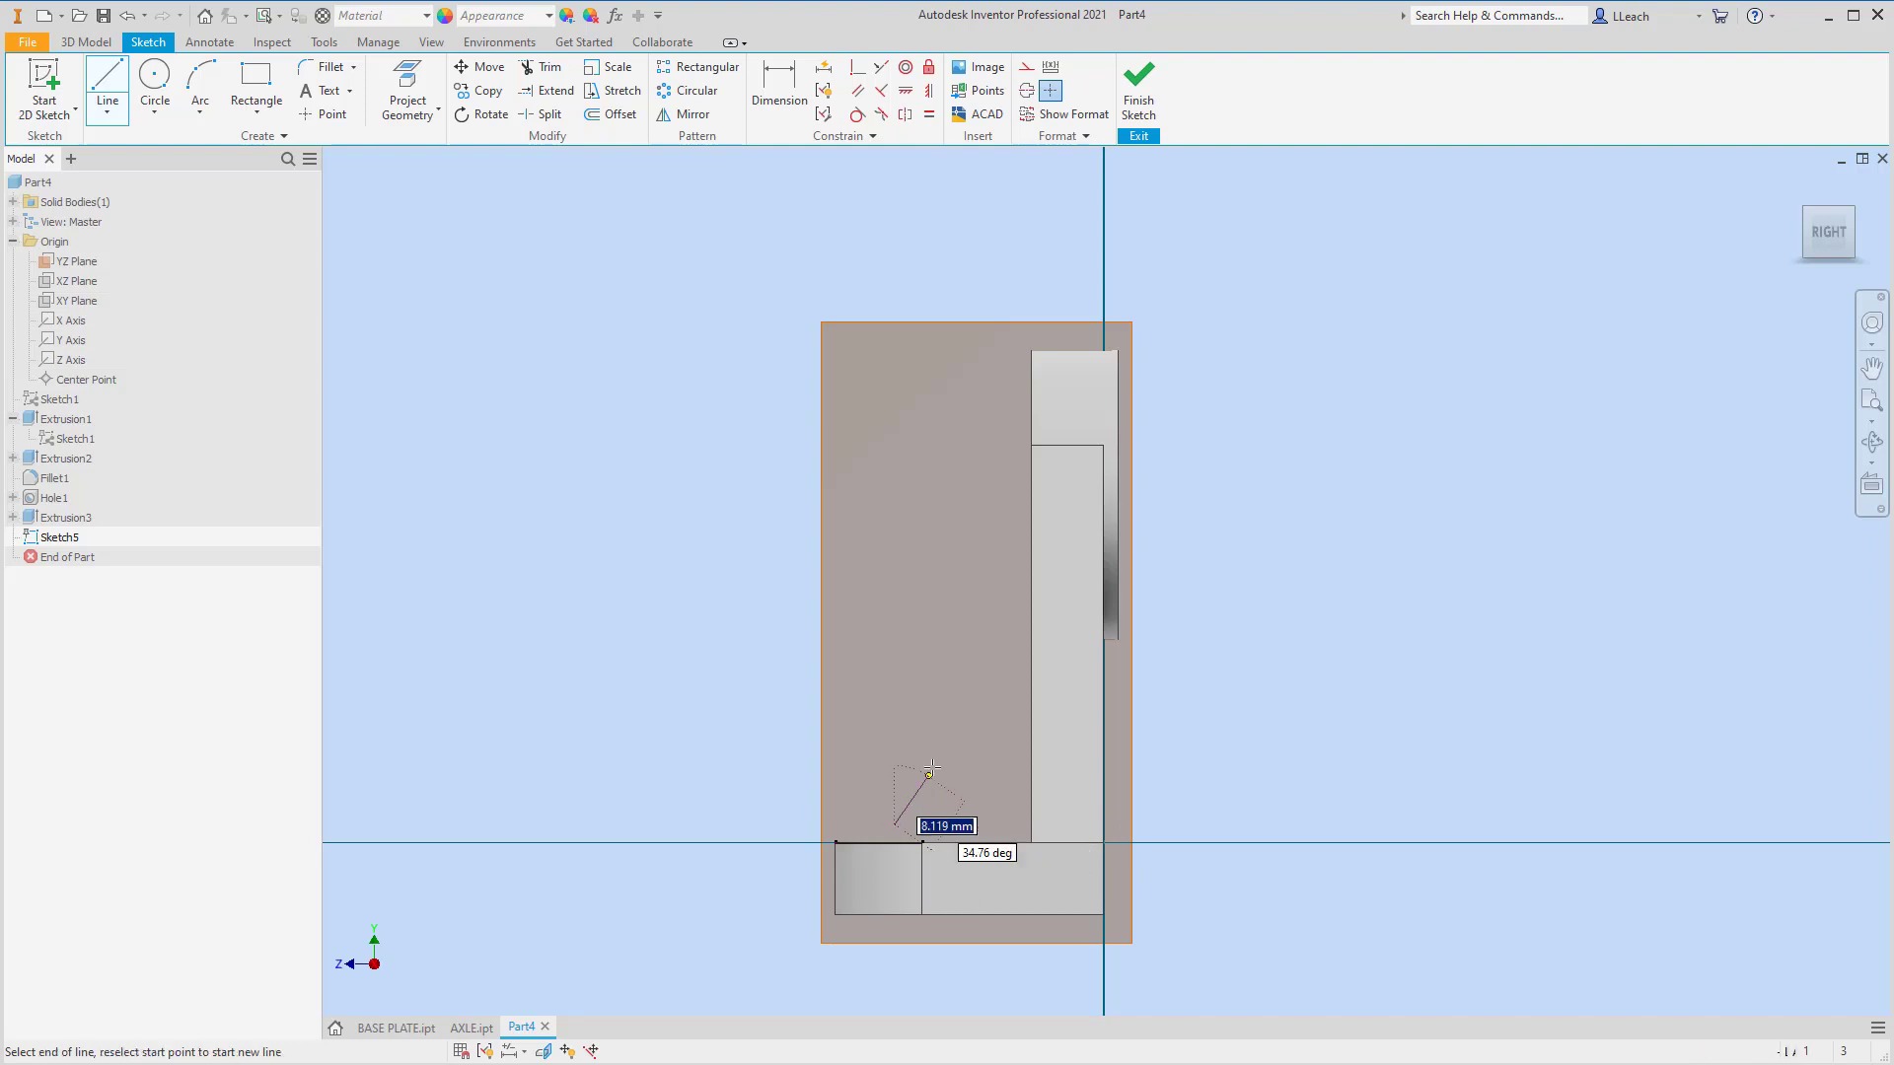
right_click(991, 527)
left_click(1075, 530)
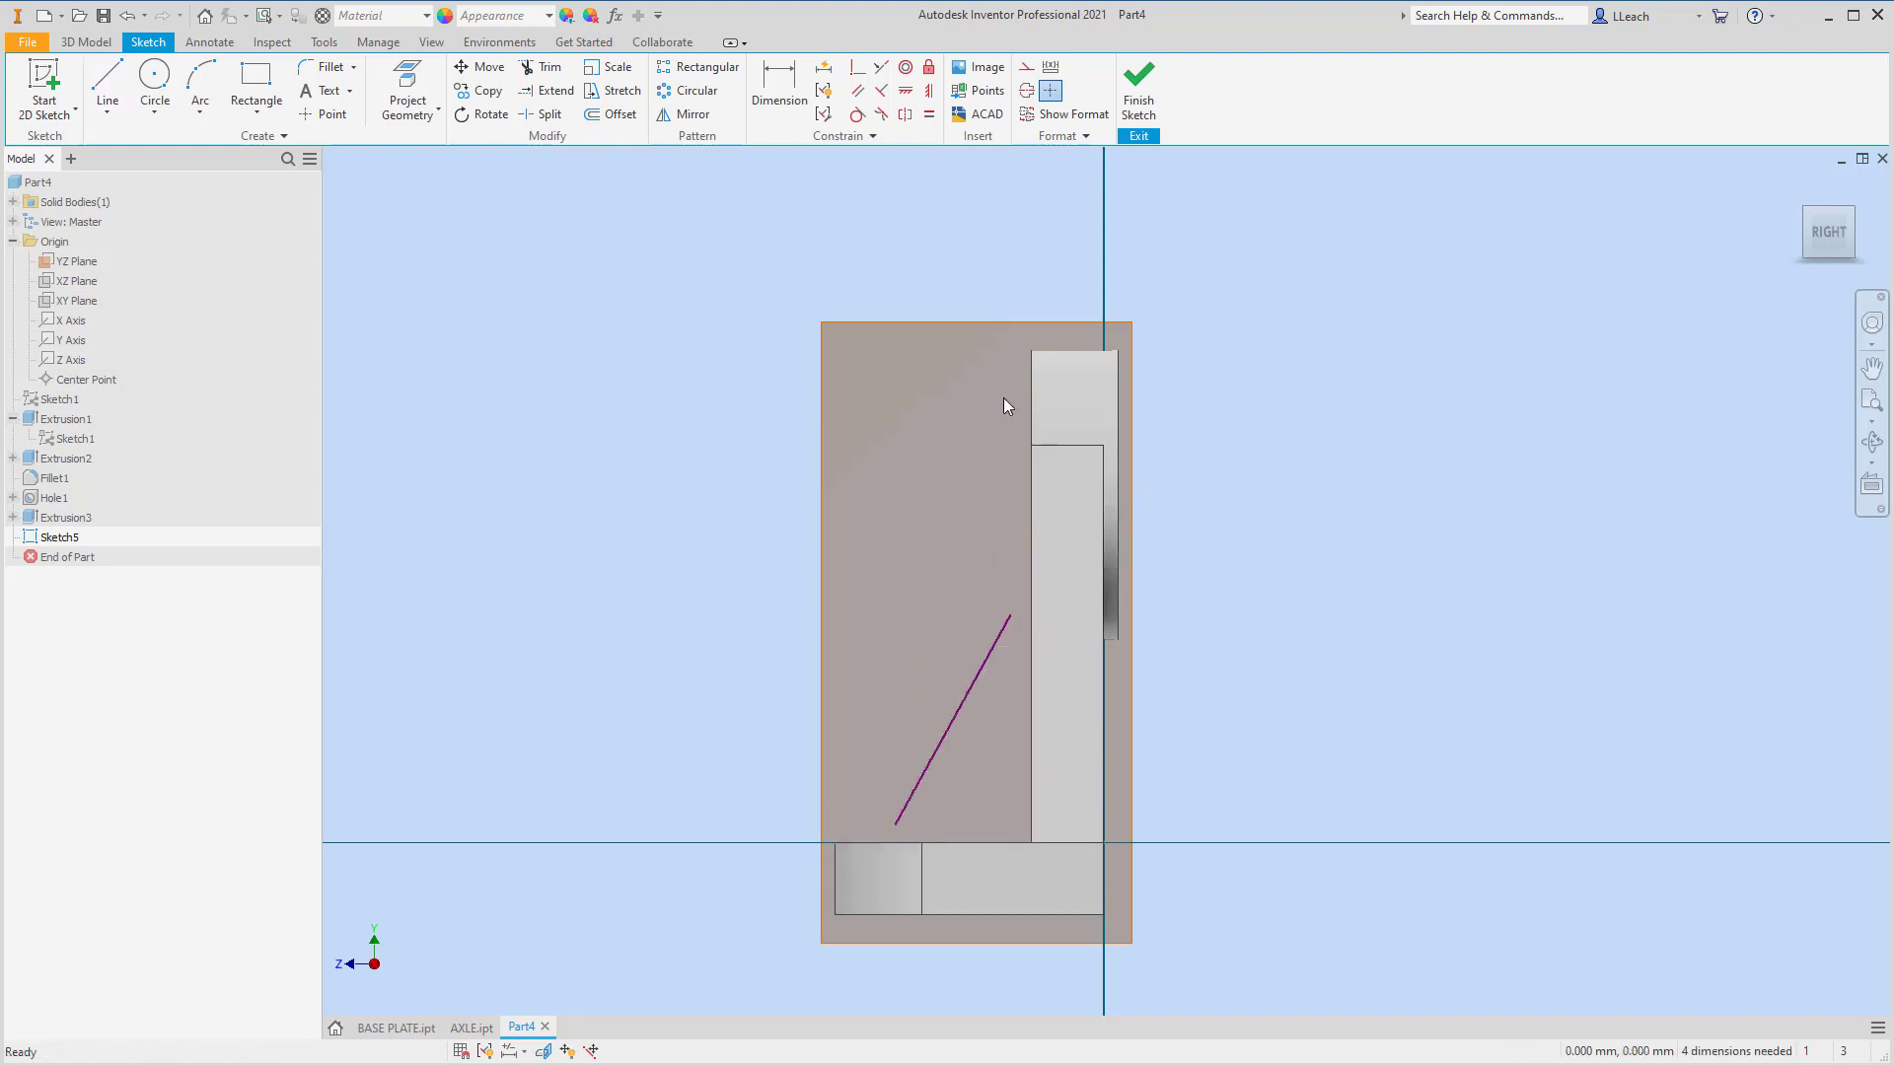
- Dimension the line's lower endpoint 20 mm horizontally from the upright's front face
left_click(780, 91)
left_click(1031, 801)
left_click(896, 822)
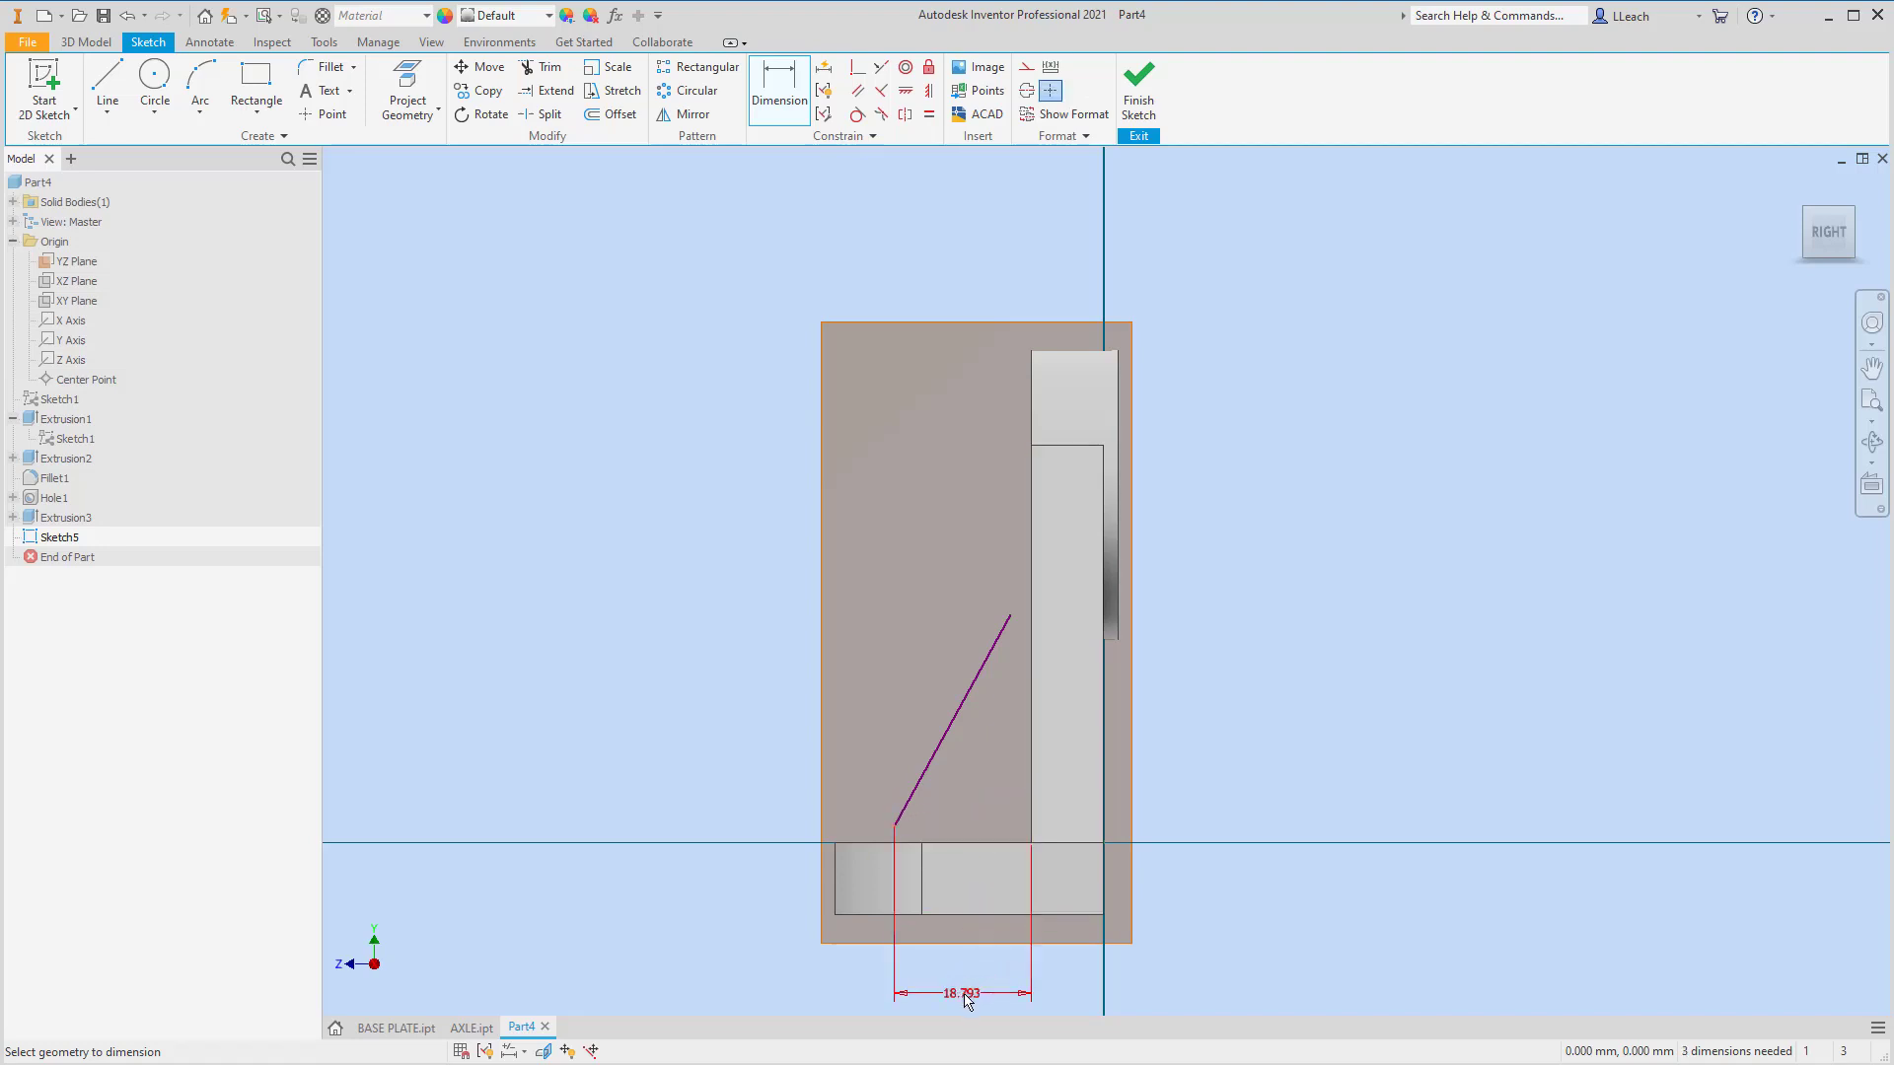
left_click(985, 998)
type("20")
key("Return")
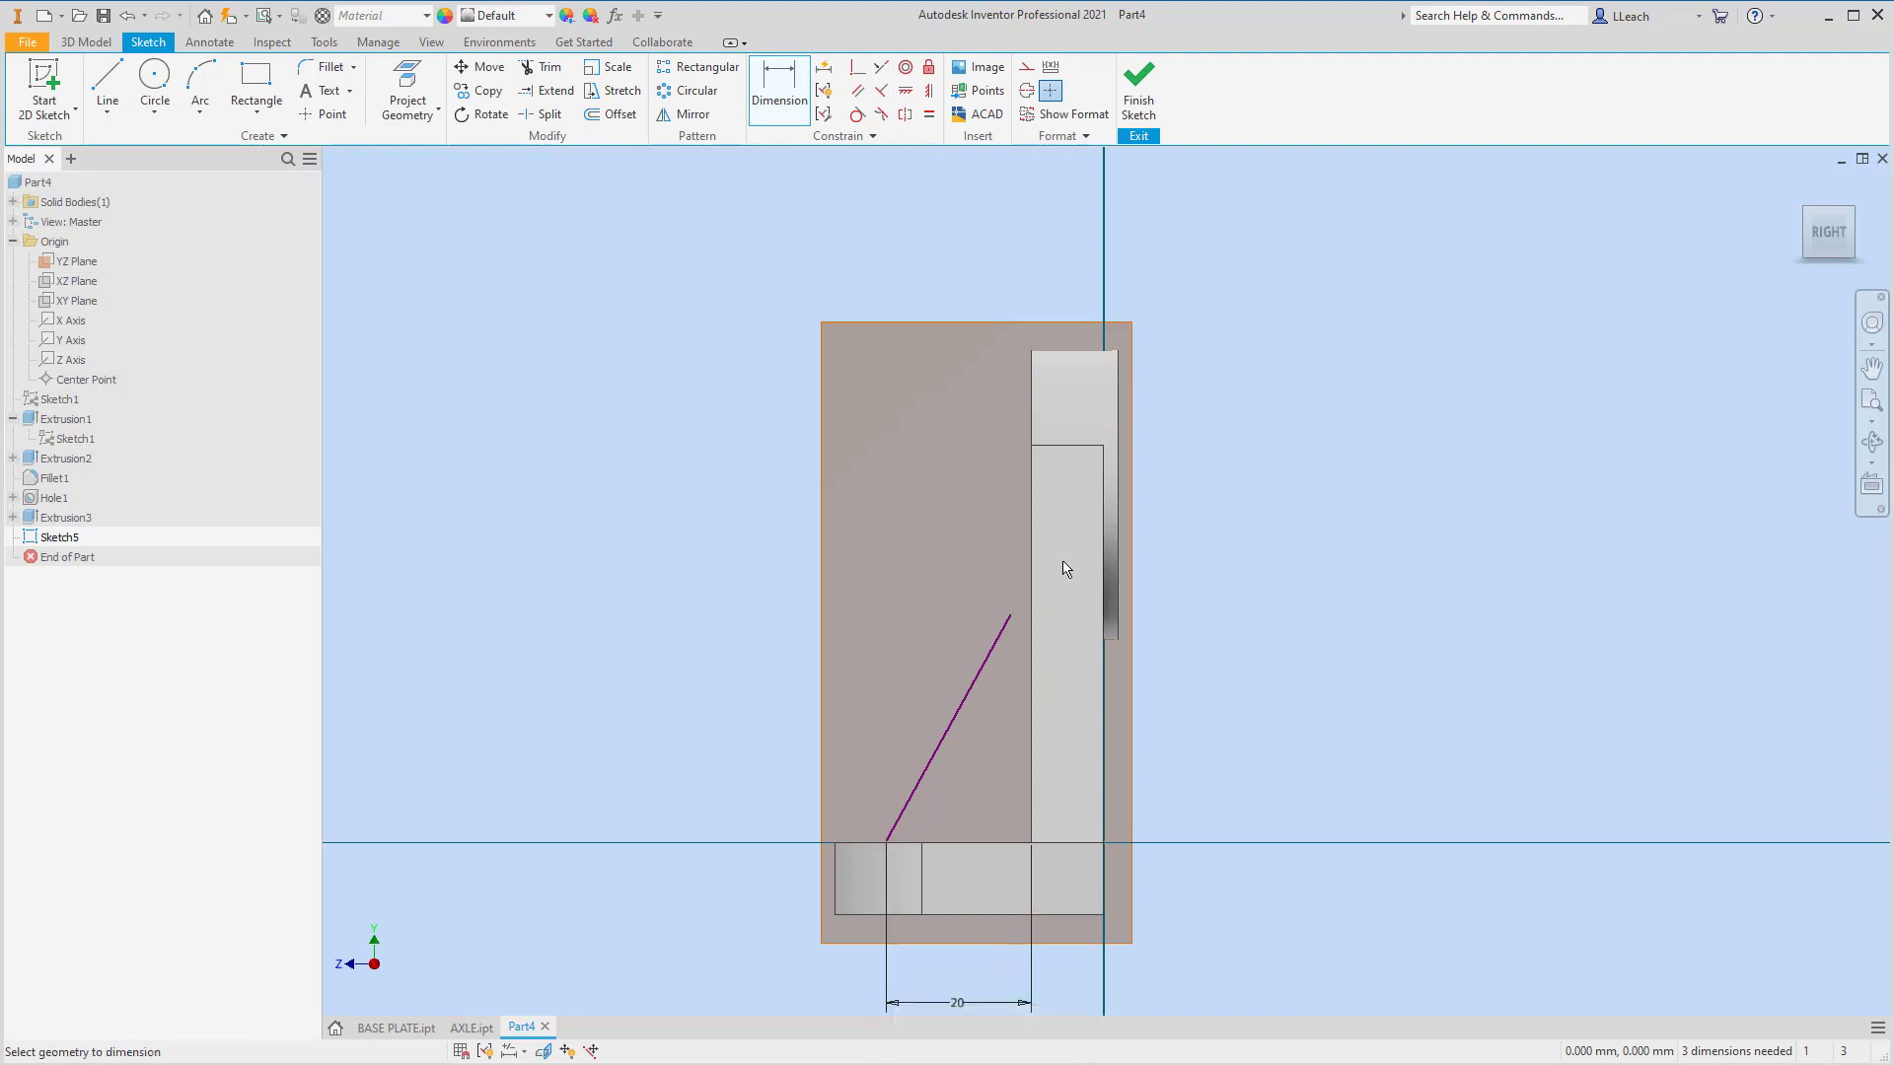
- Dimension the line's upper endpoint 32 mm above the base's top face
left_click(1010, 614)
left_click(984, 845)
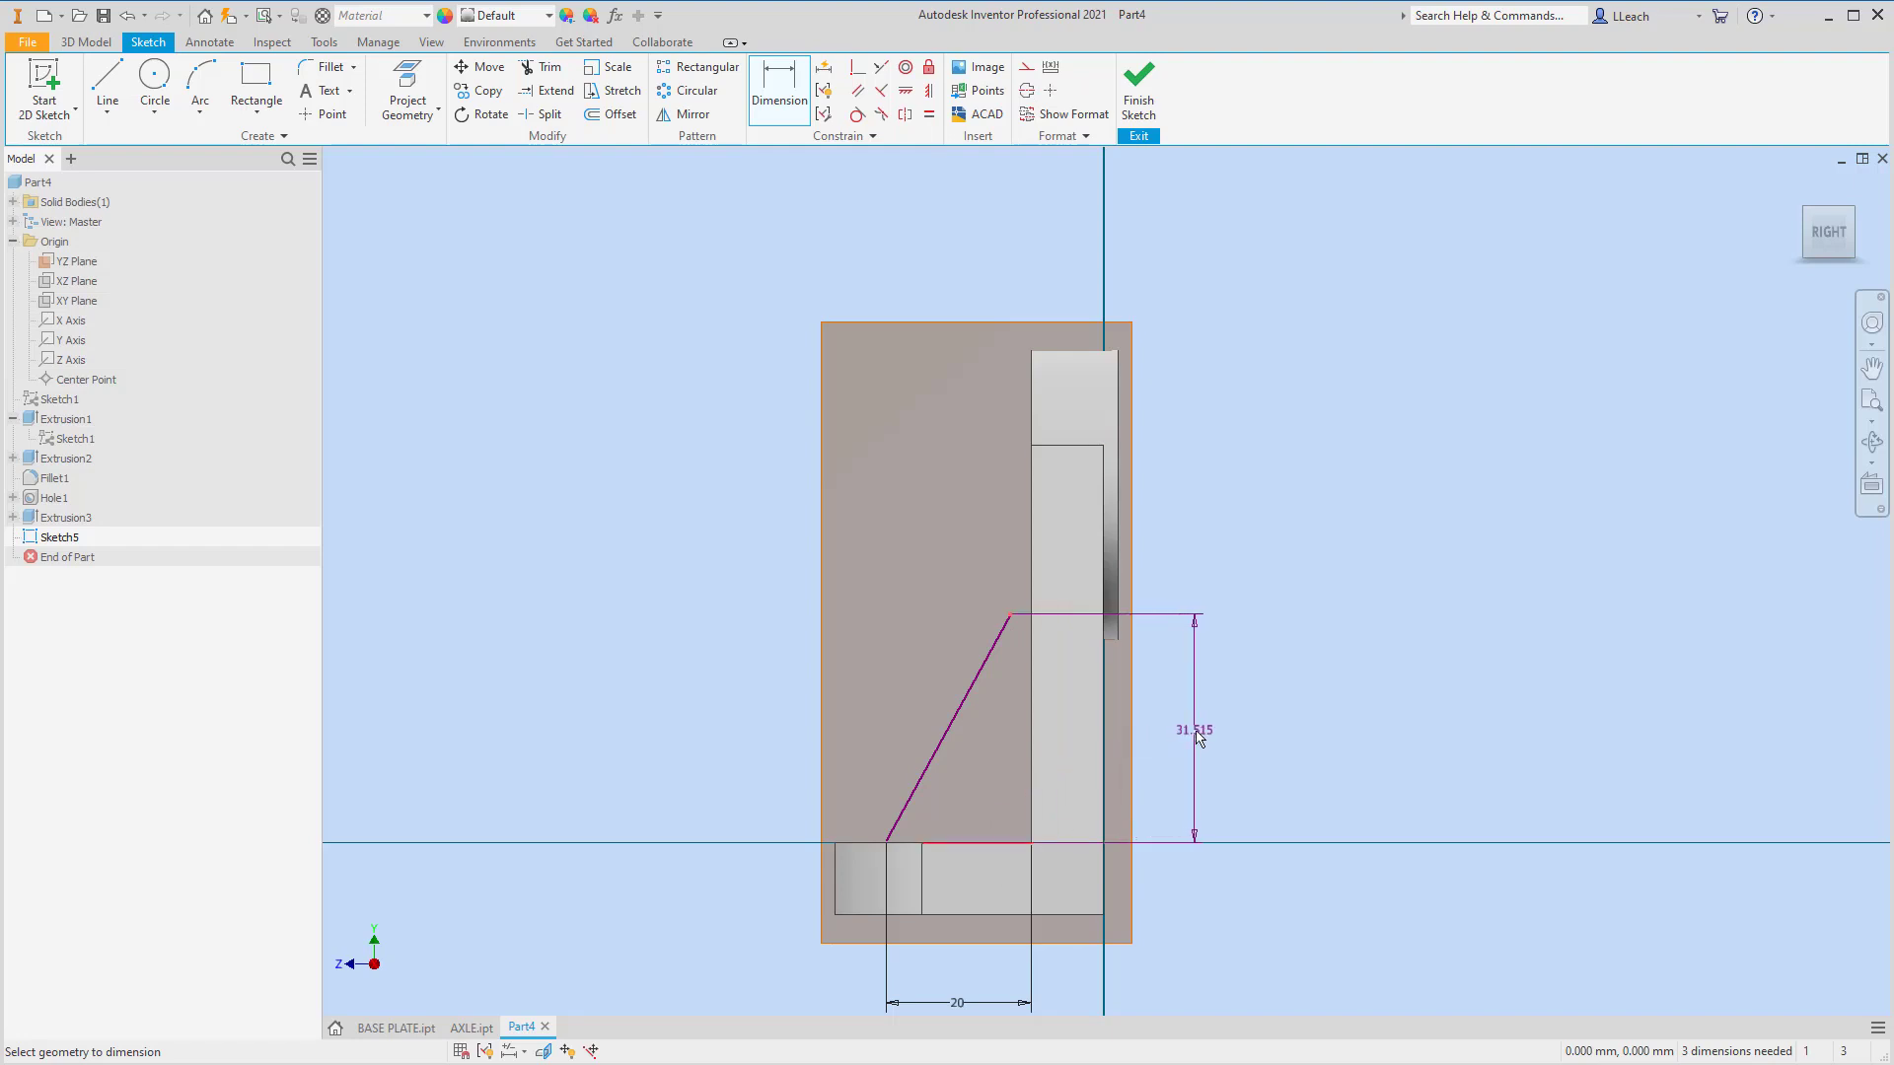
left_click(1198, 738)
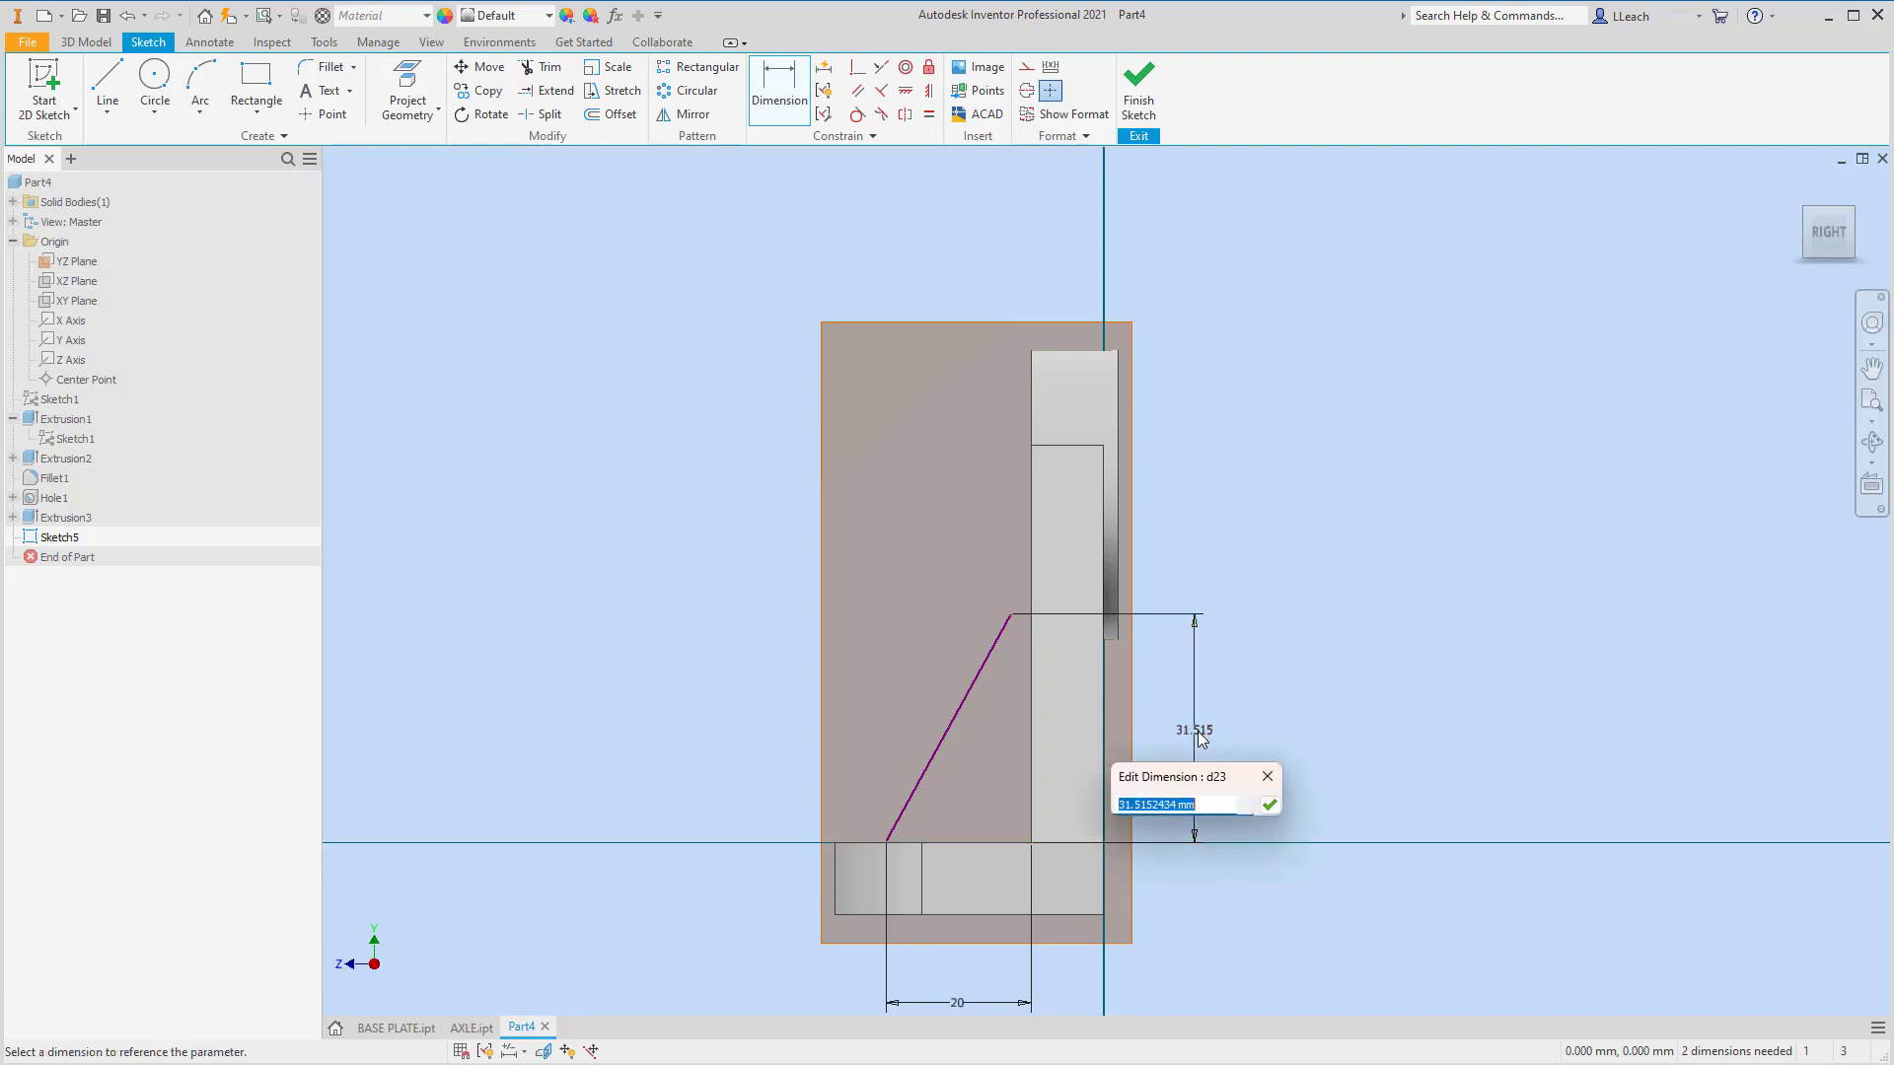
type("32")
key("Return")
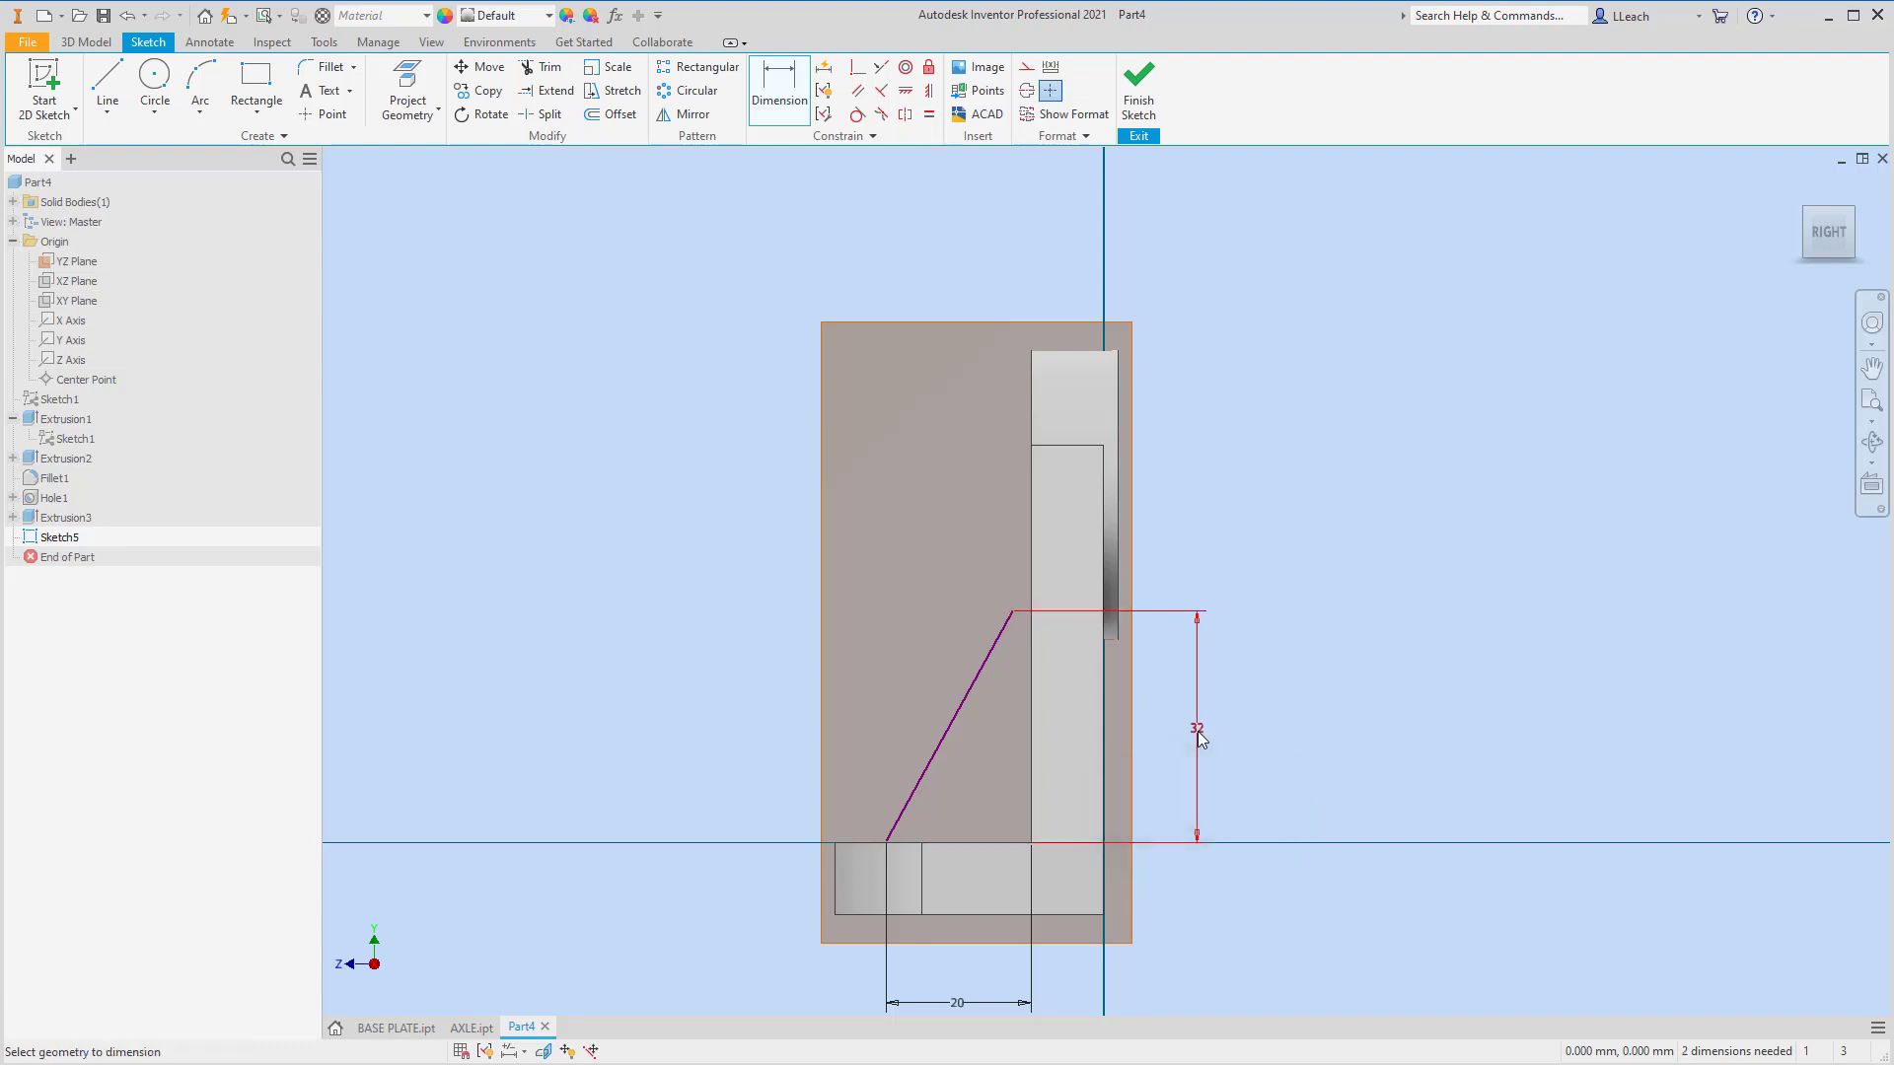
- Make the line's endpoints coincident with the upright's front face and the base's top face, and finish the sketch
left_click(857, 69)
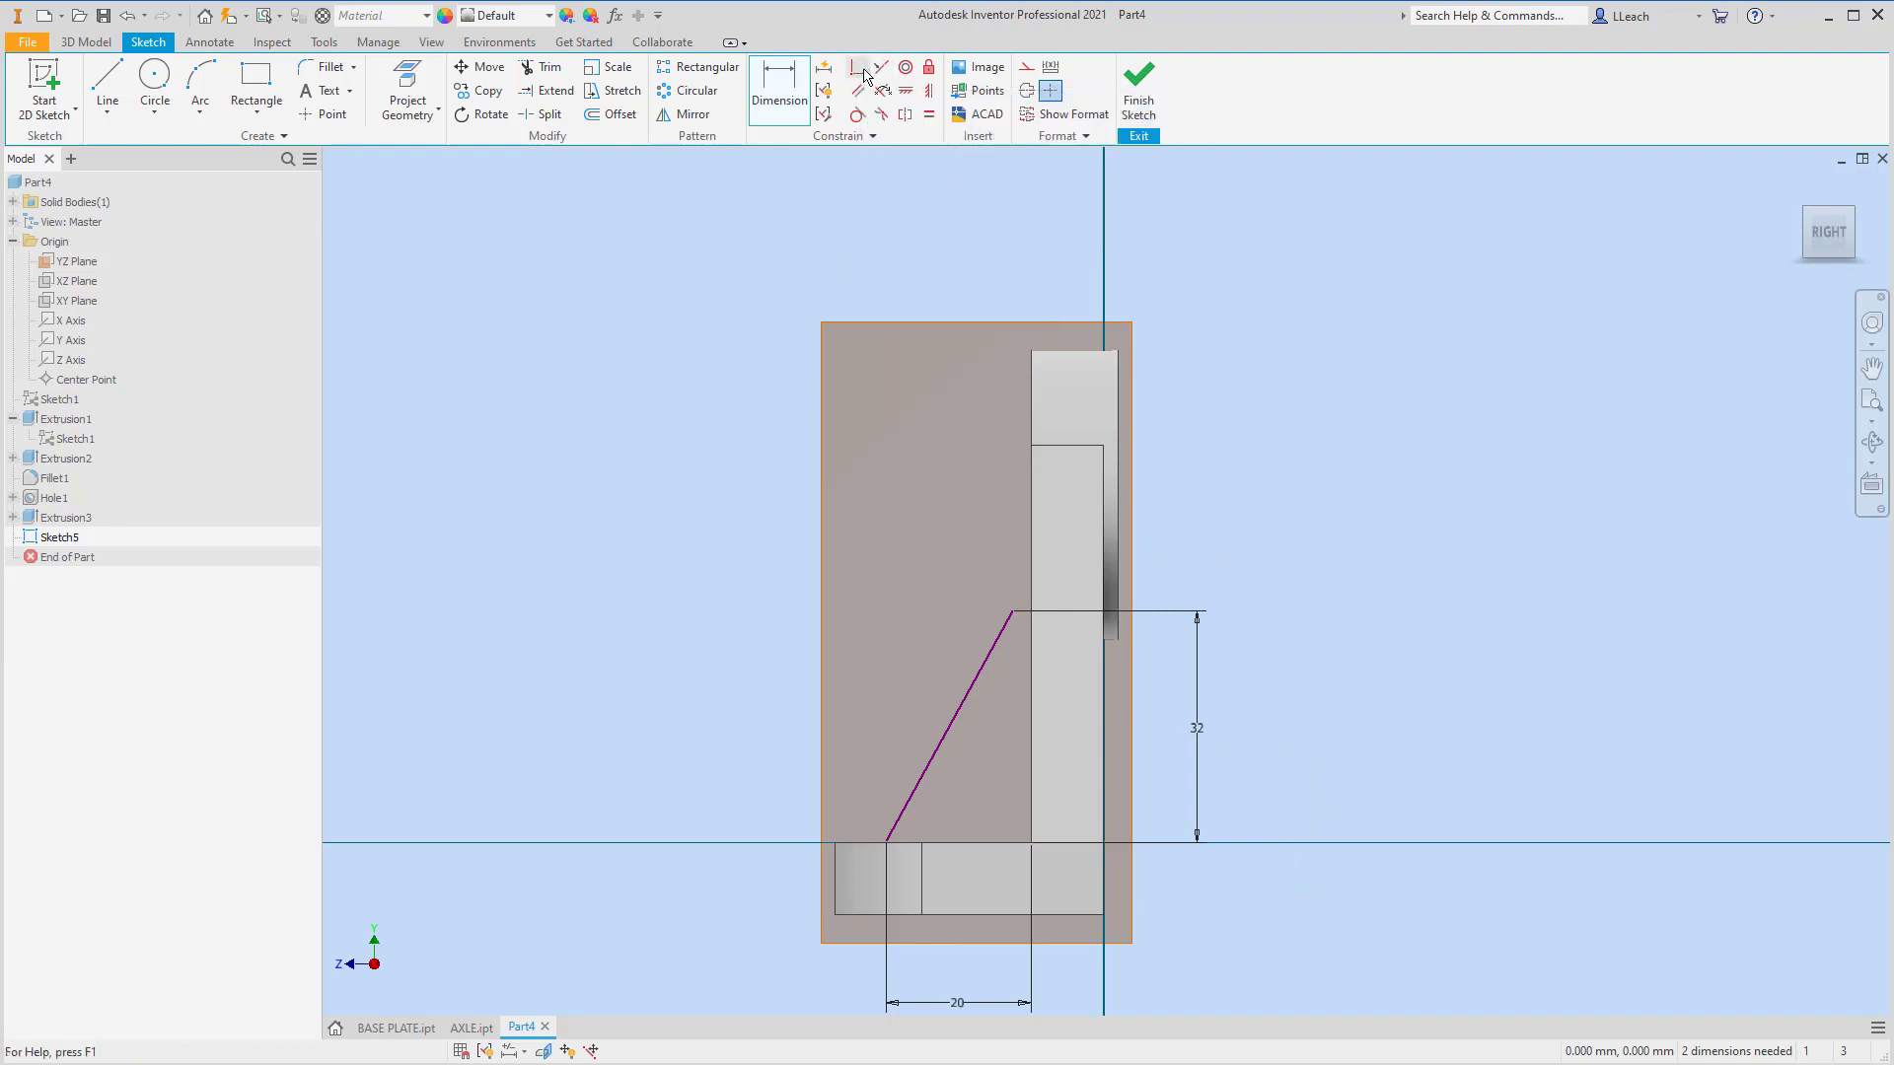
left_click(1010, 611)
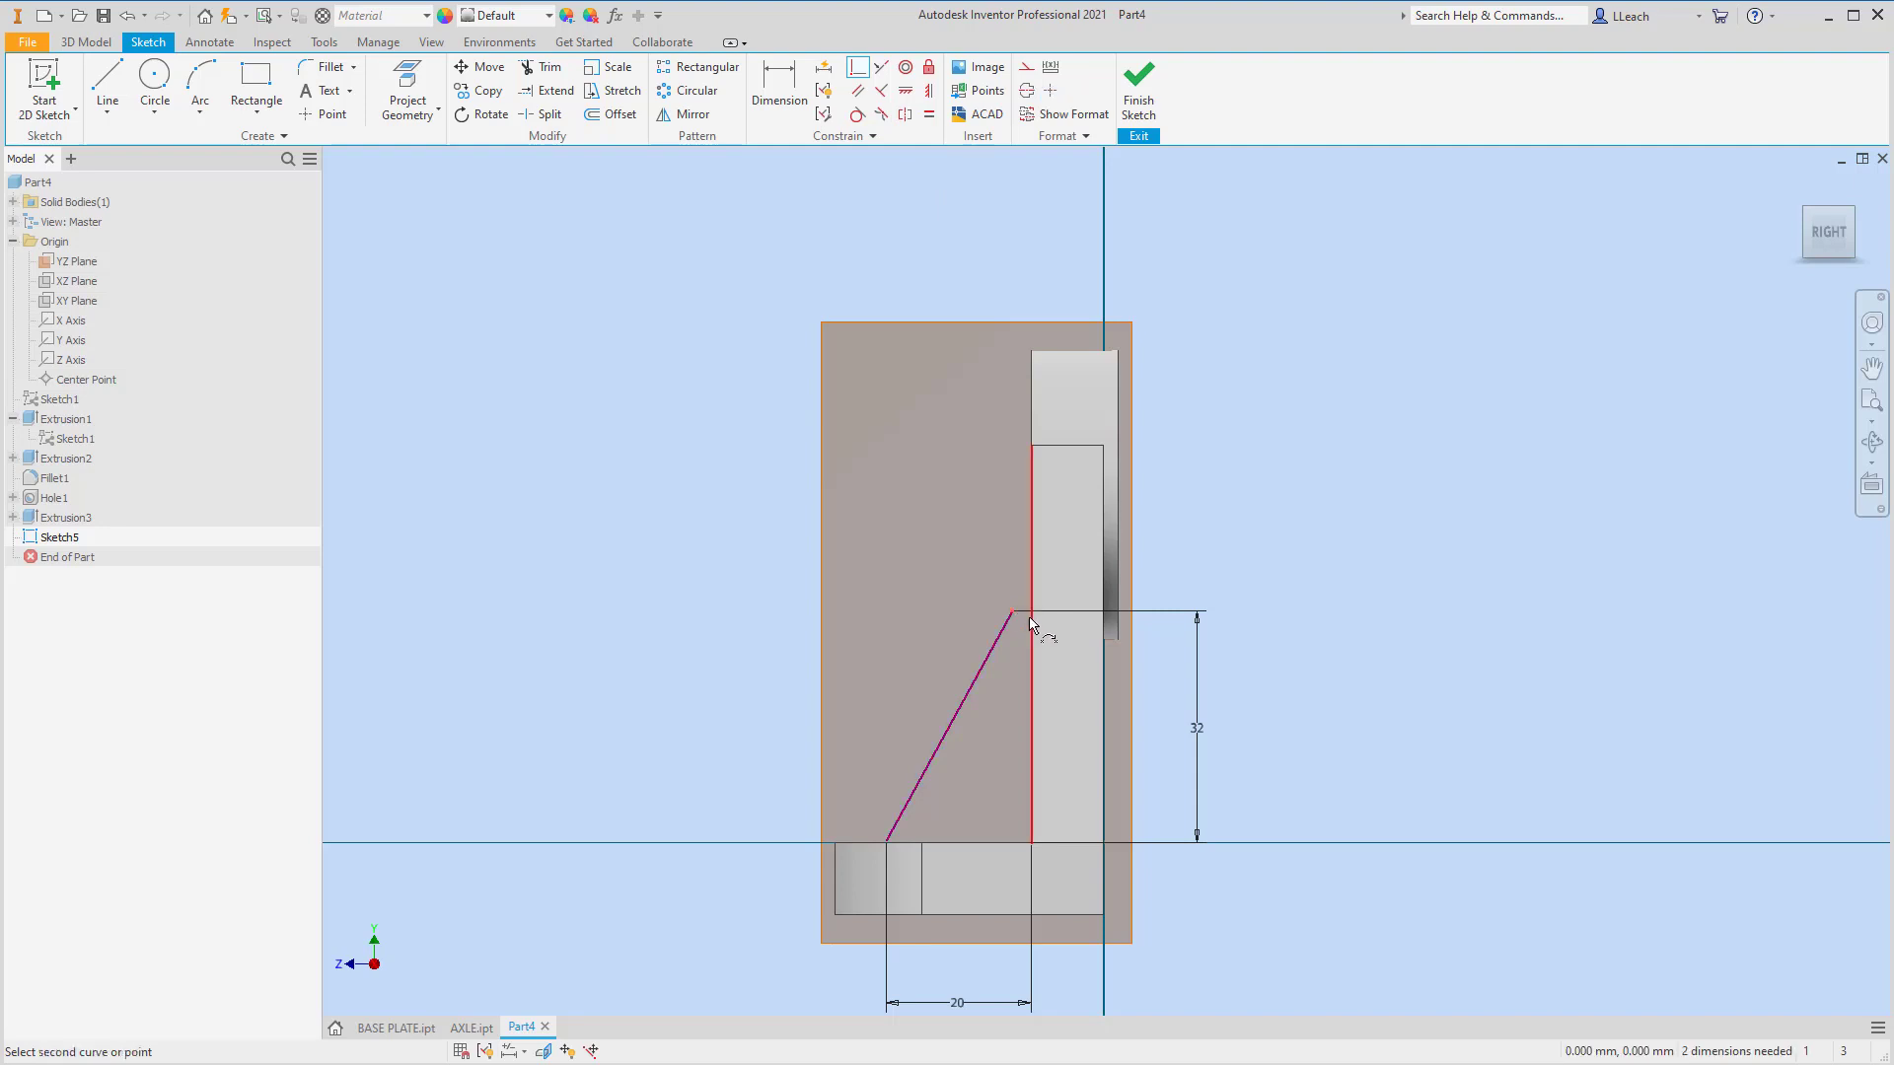
left_click(1031, 623)
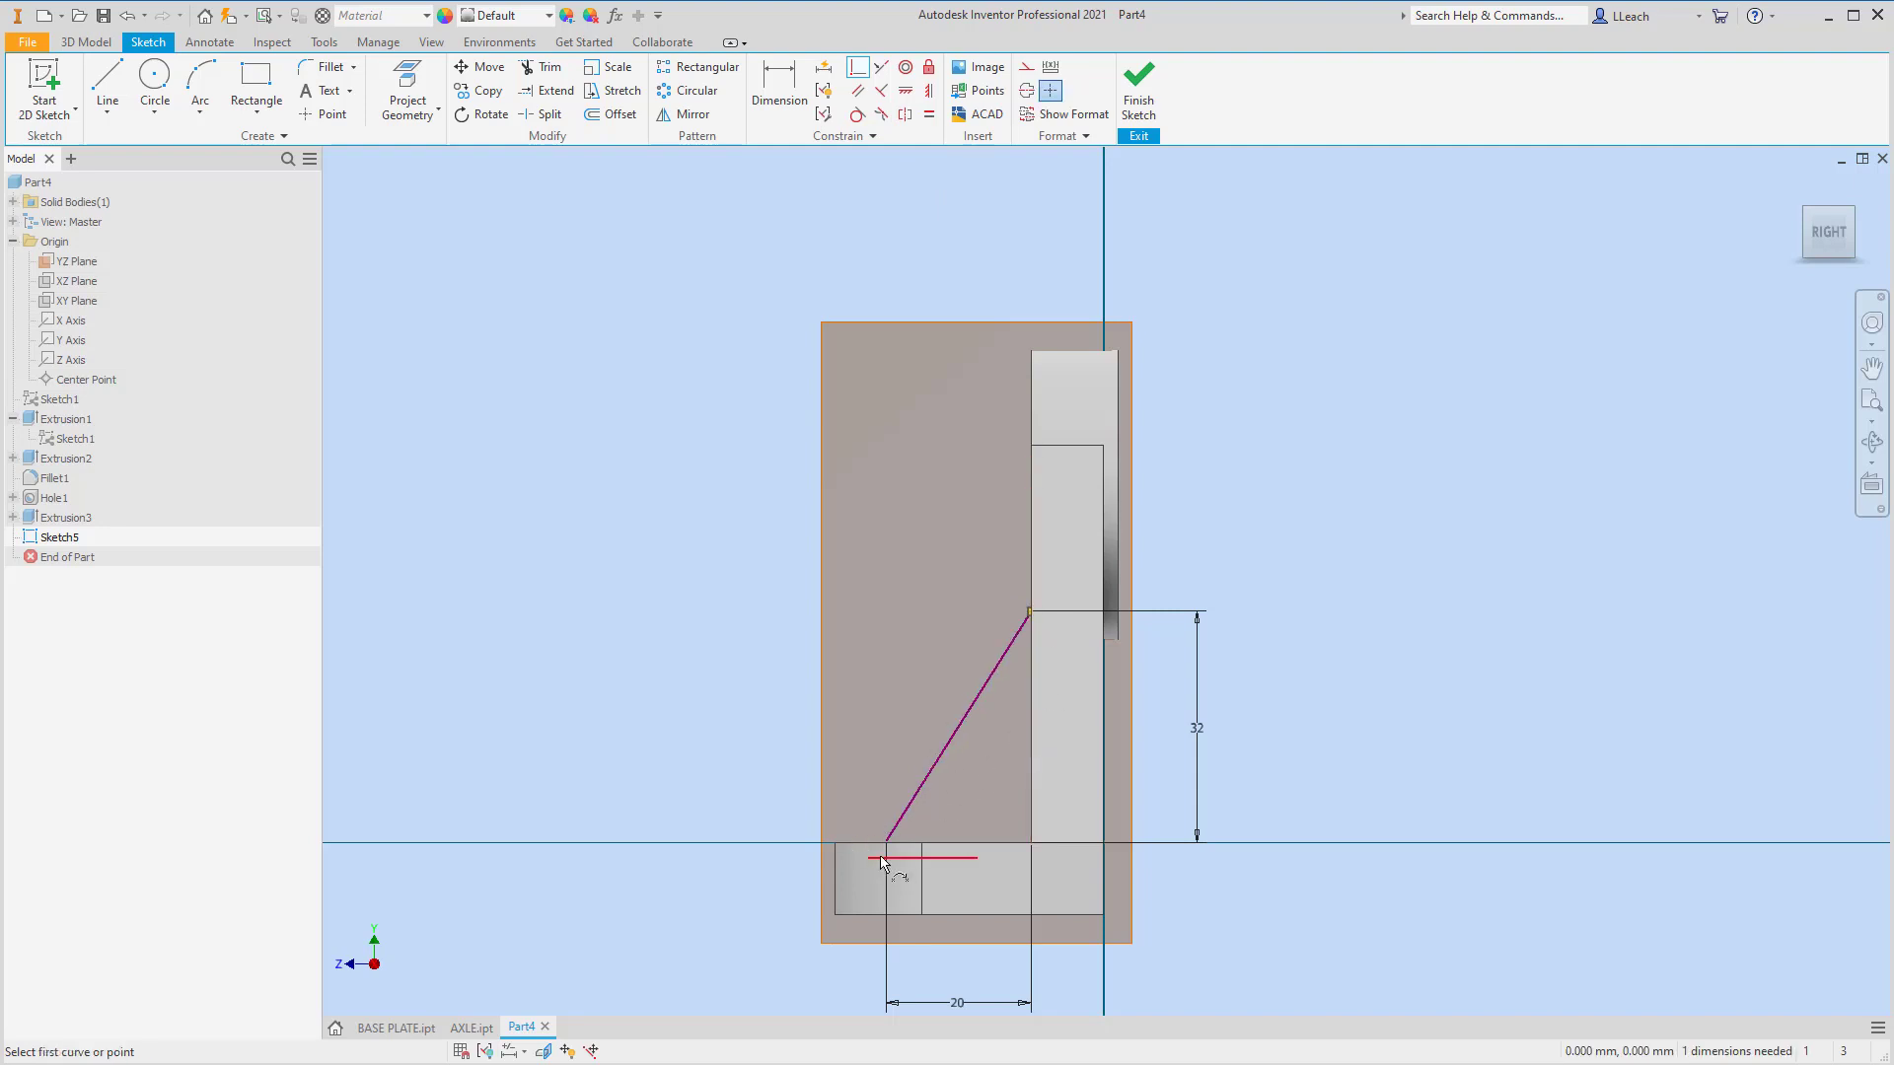
scroll(883, 856, "up", 4)
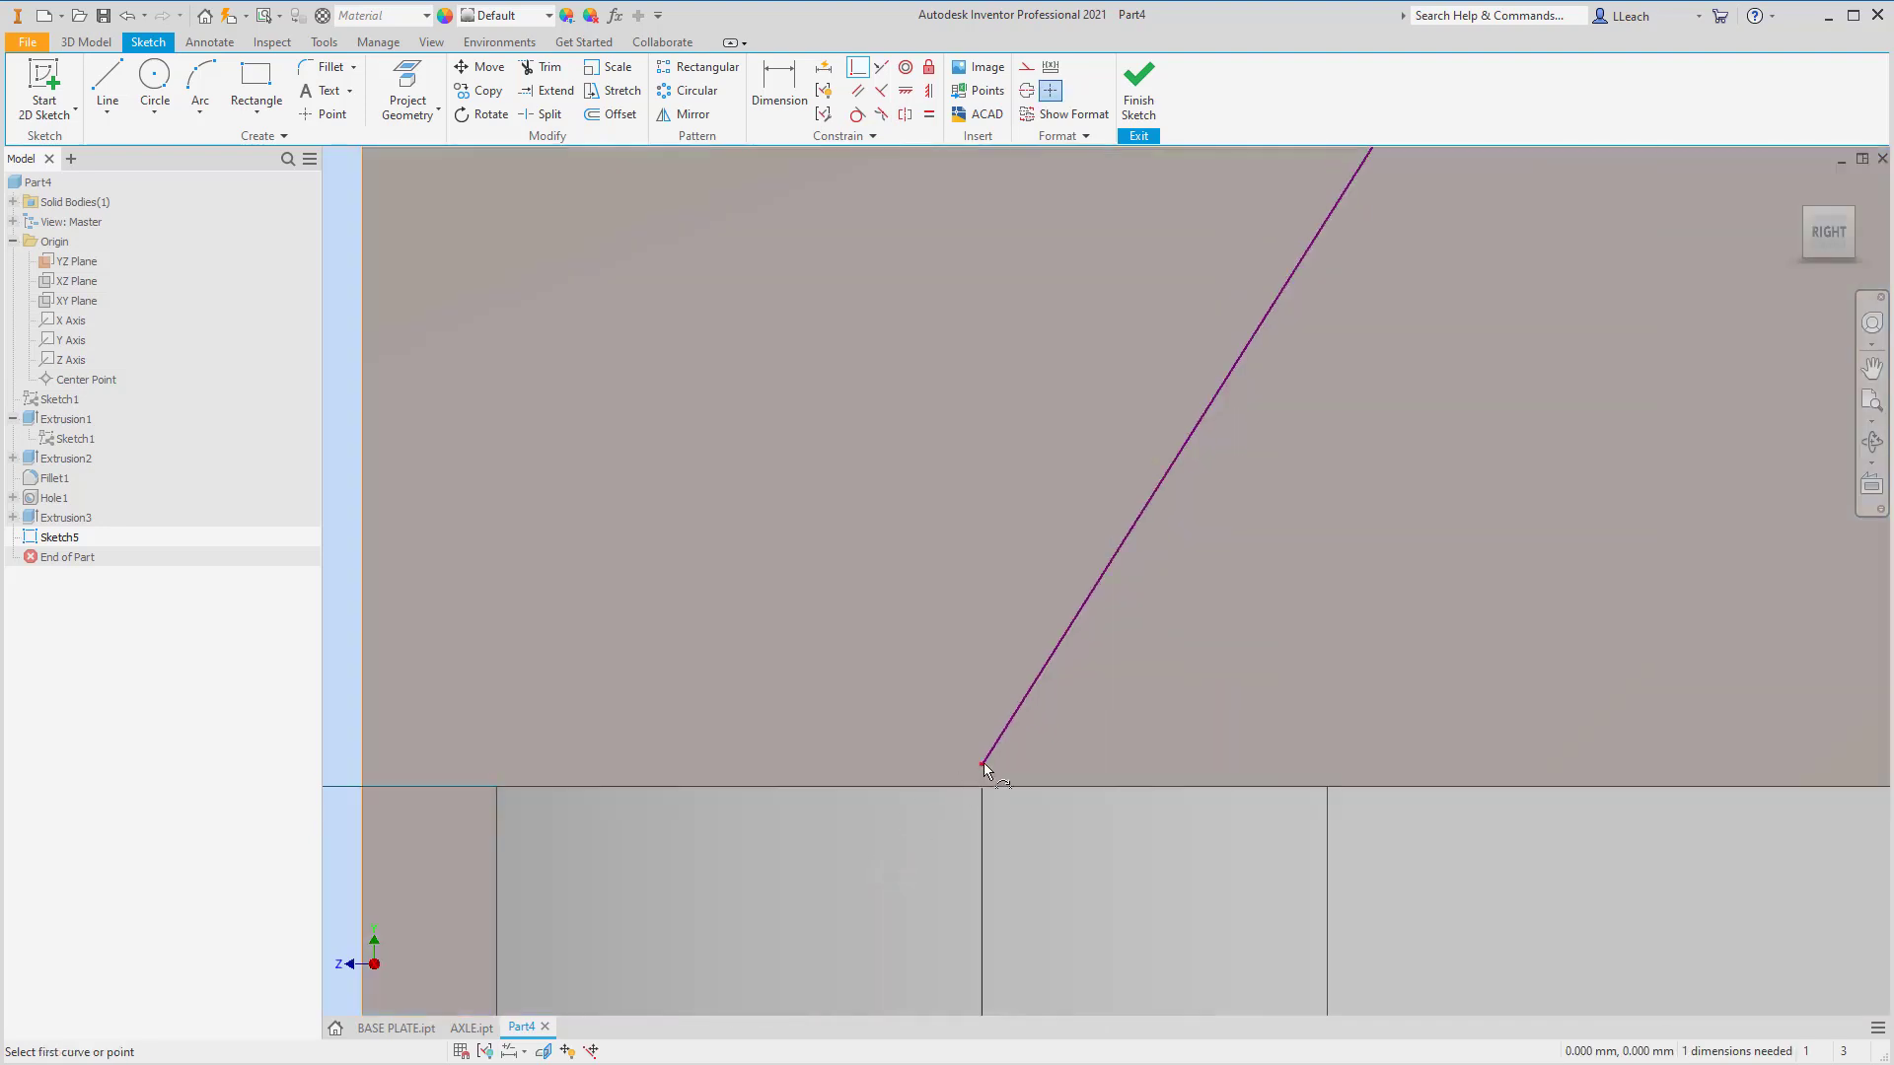
left_click(983, 761)
left_click(958, 788)
scroll(966, 601, "down", 5)
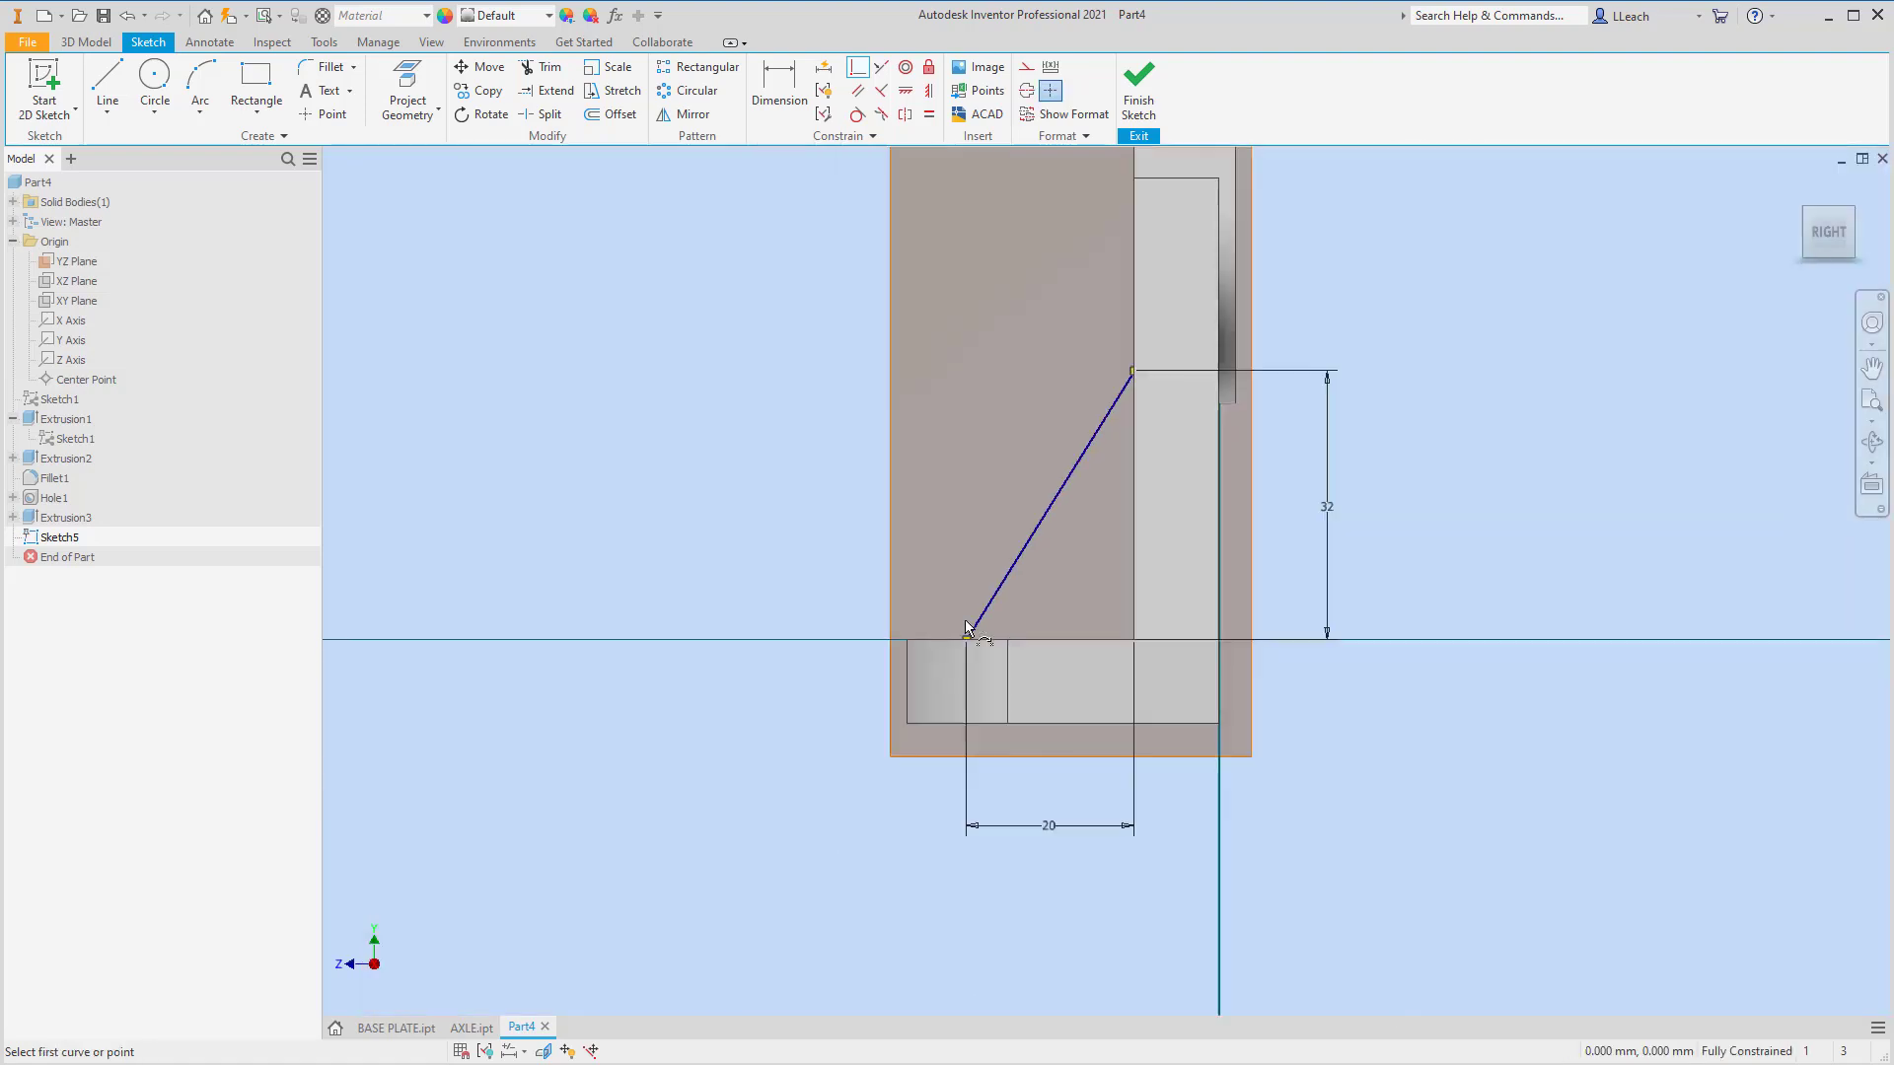
middle_click_drag(977, 573, 934, 636)
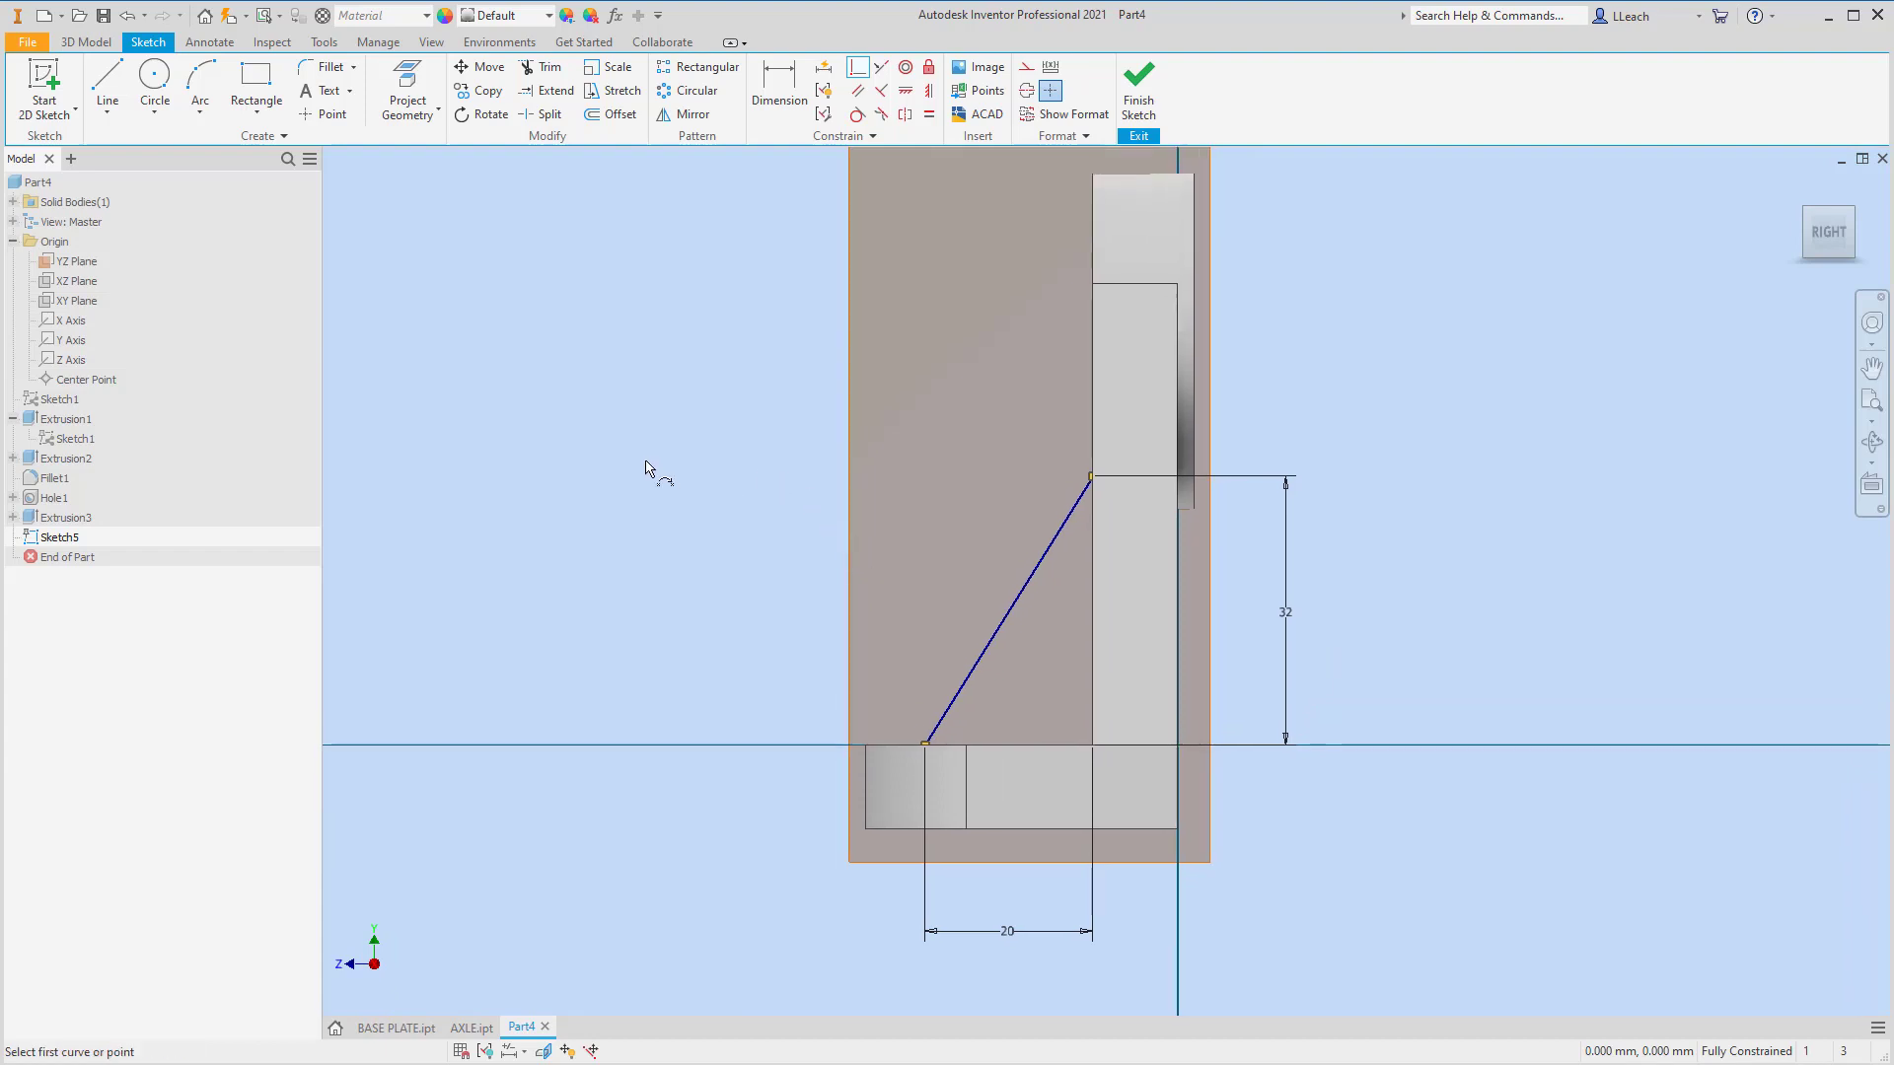
left_click(1140, 98)
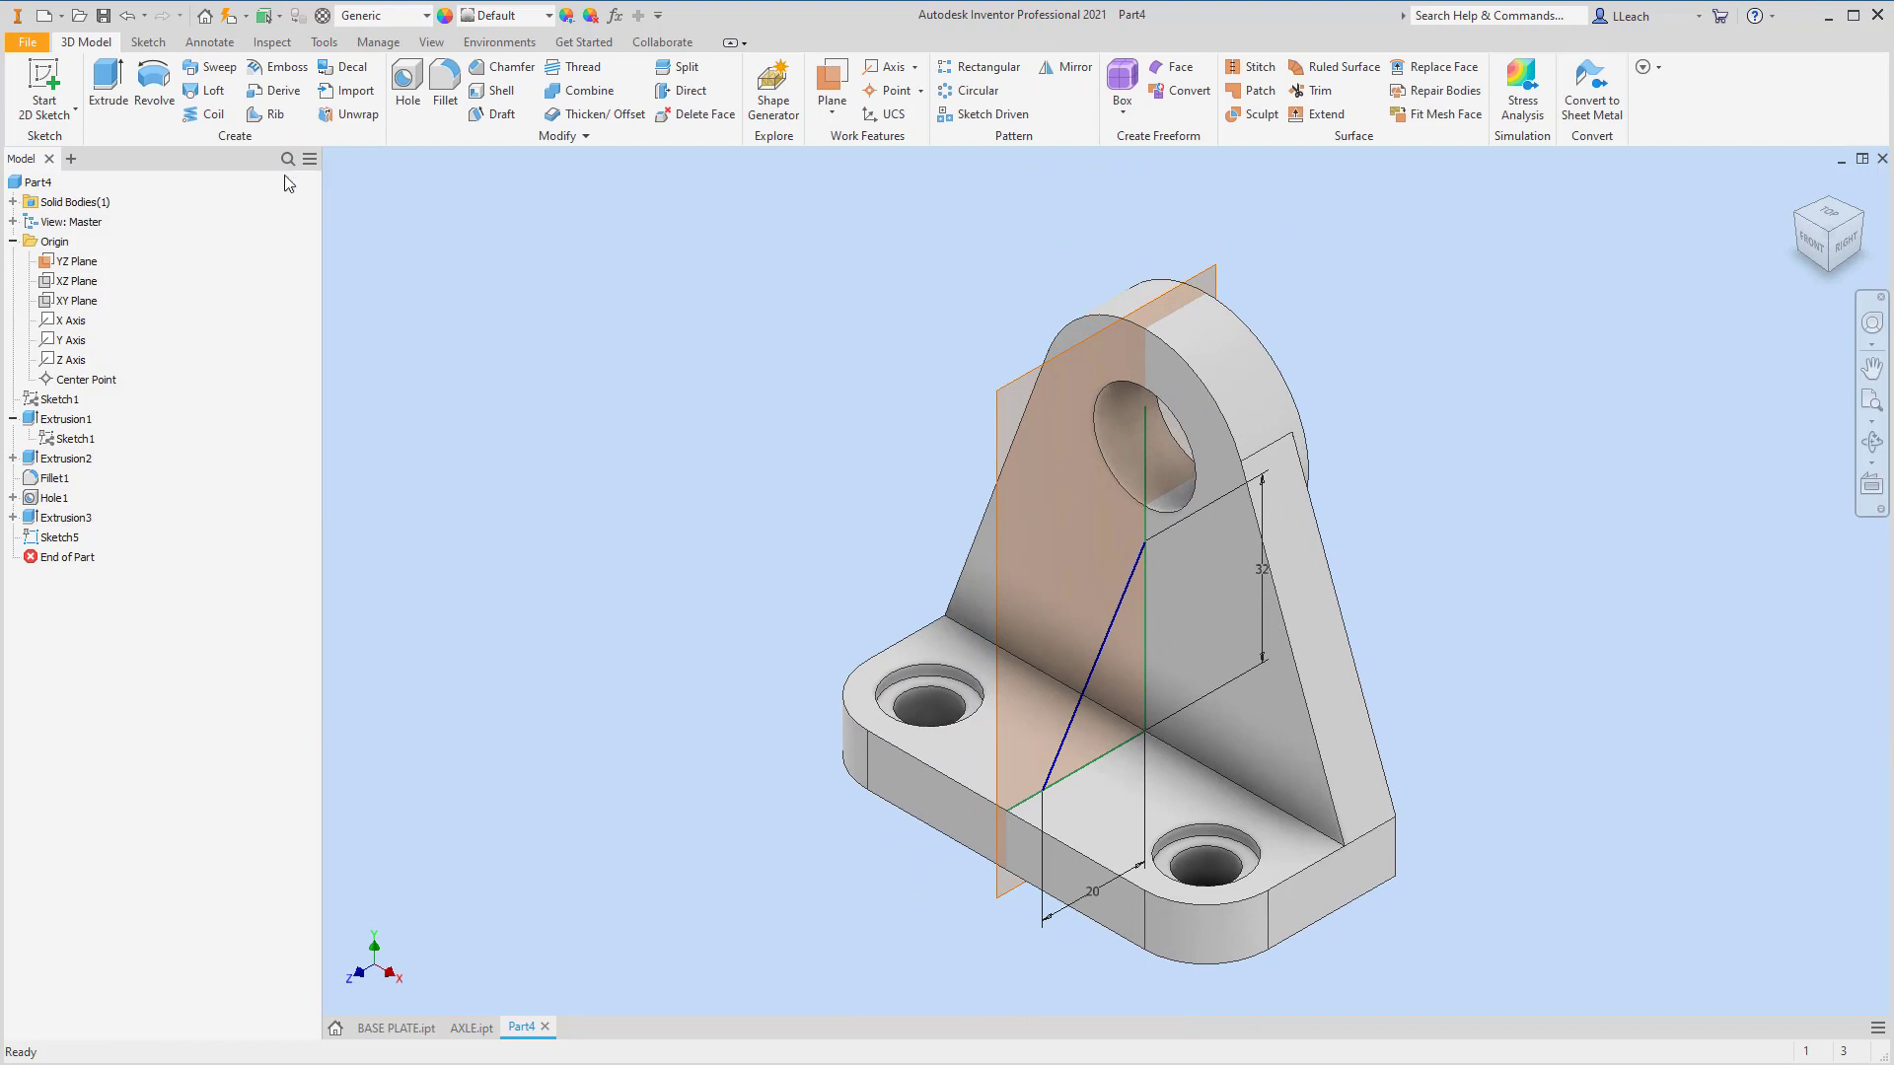
- Set up a 15 mm thick rib parallel to the sketch plane from the slanted line, using Direction 1 and the To Next extent
left_click(276, 116)
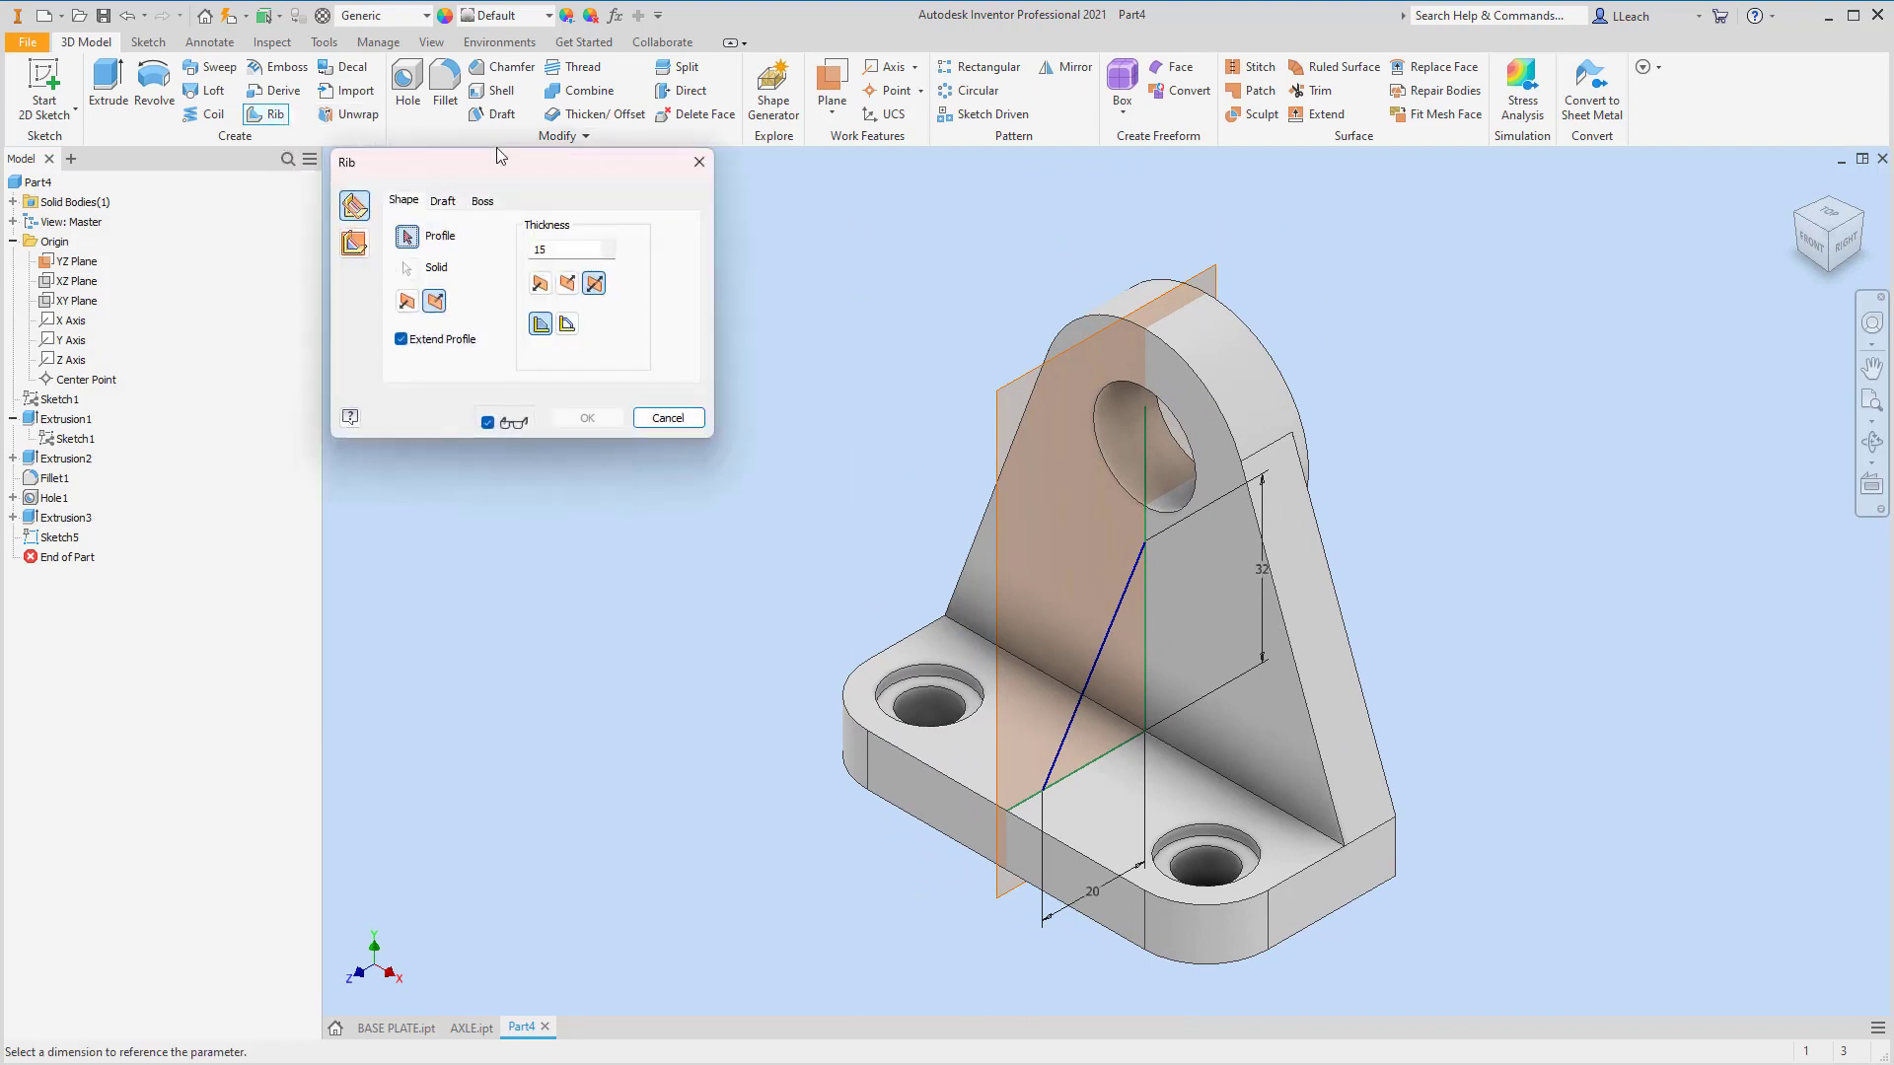
left_click_drag(548, 170, 545, 202)
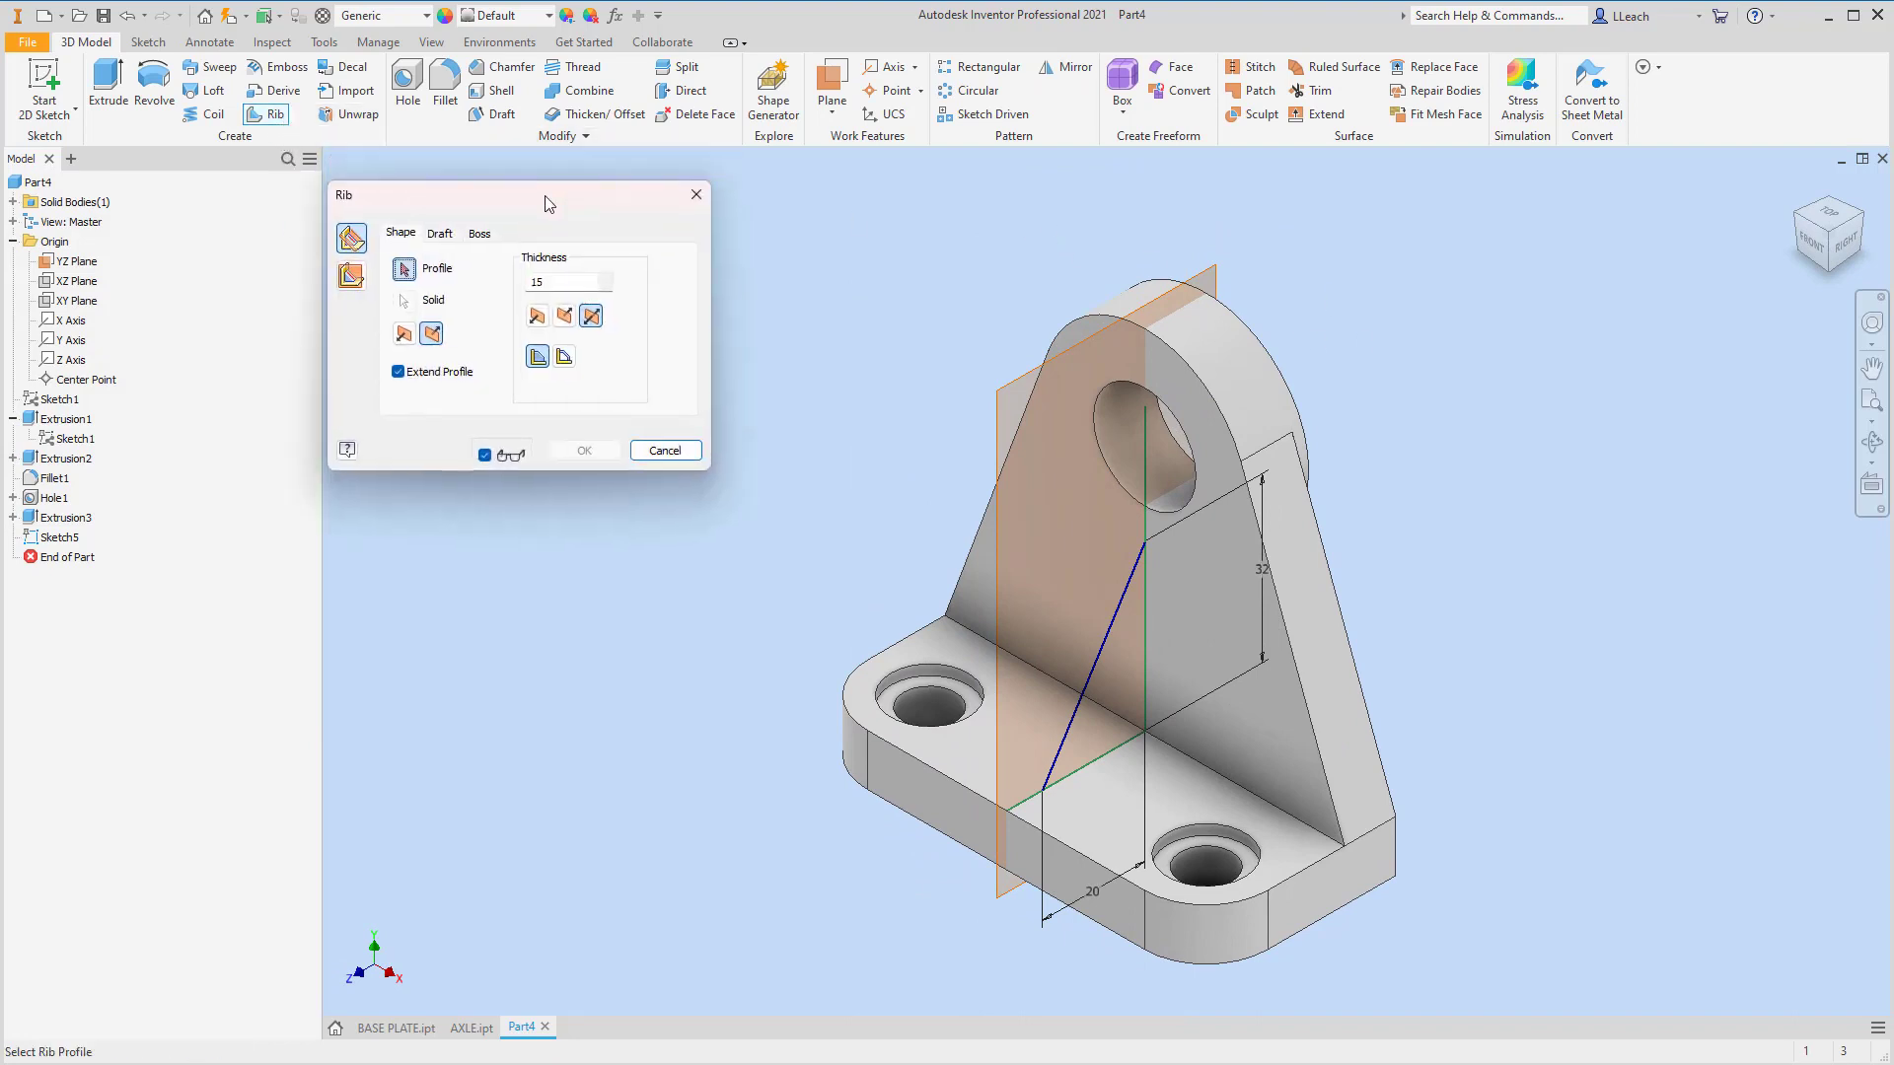
left_click(351, 276)
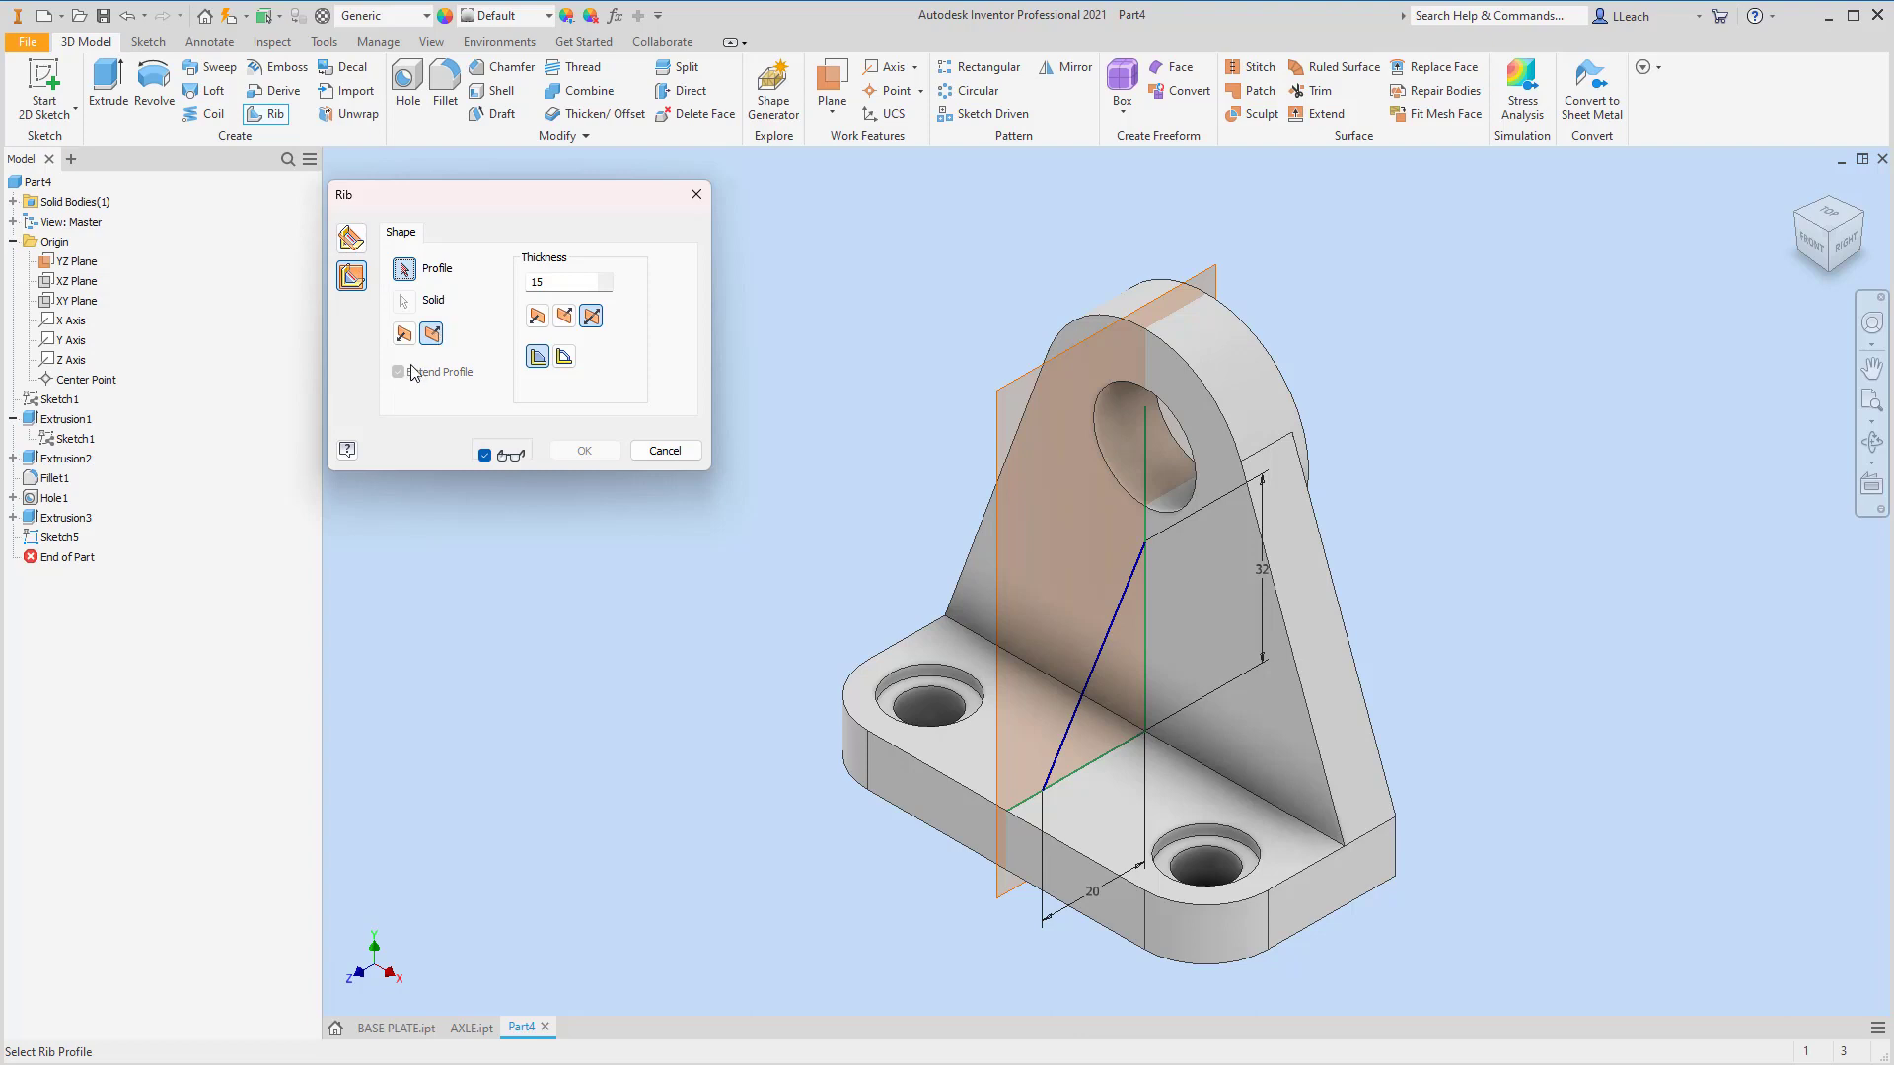
left_click(404, 335)
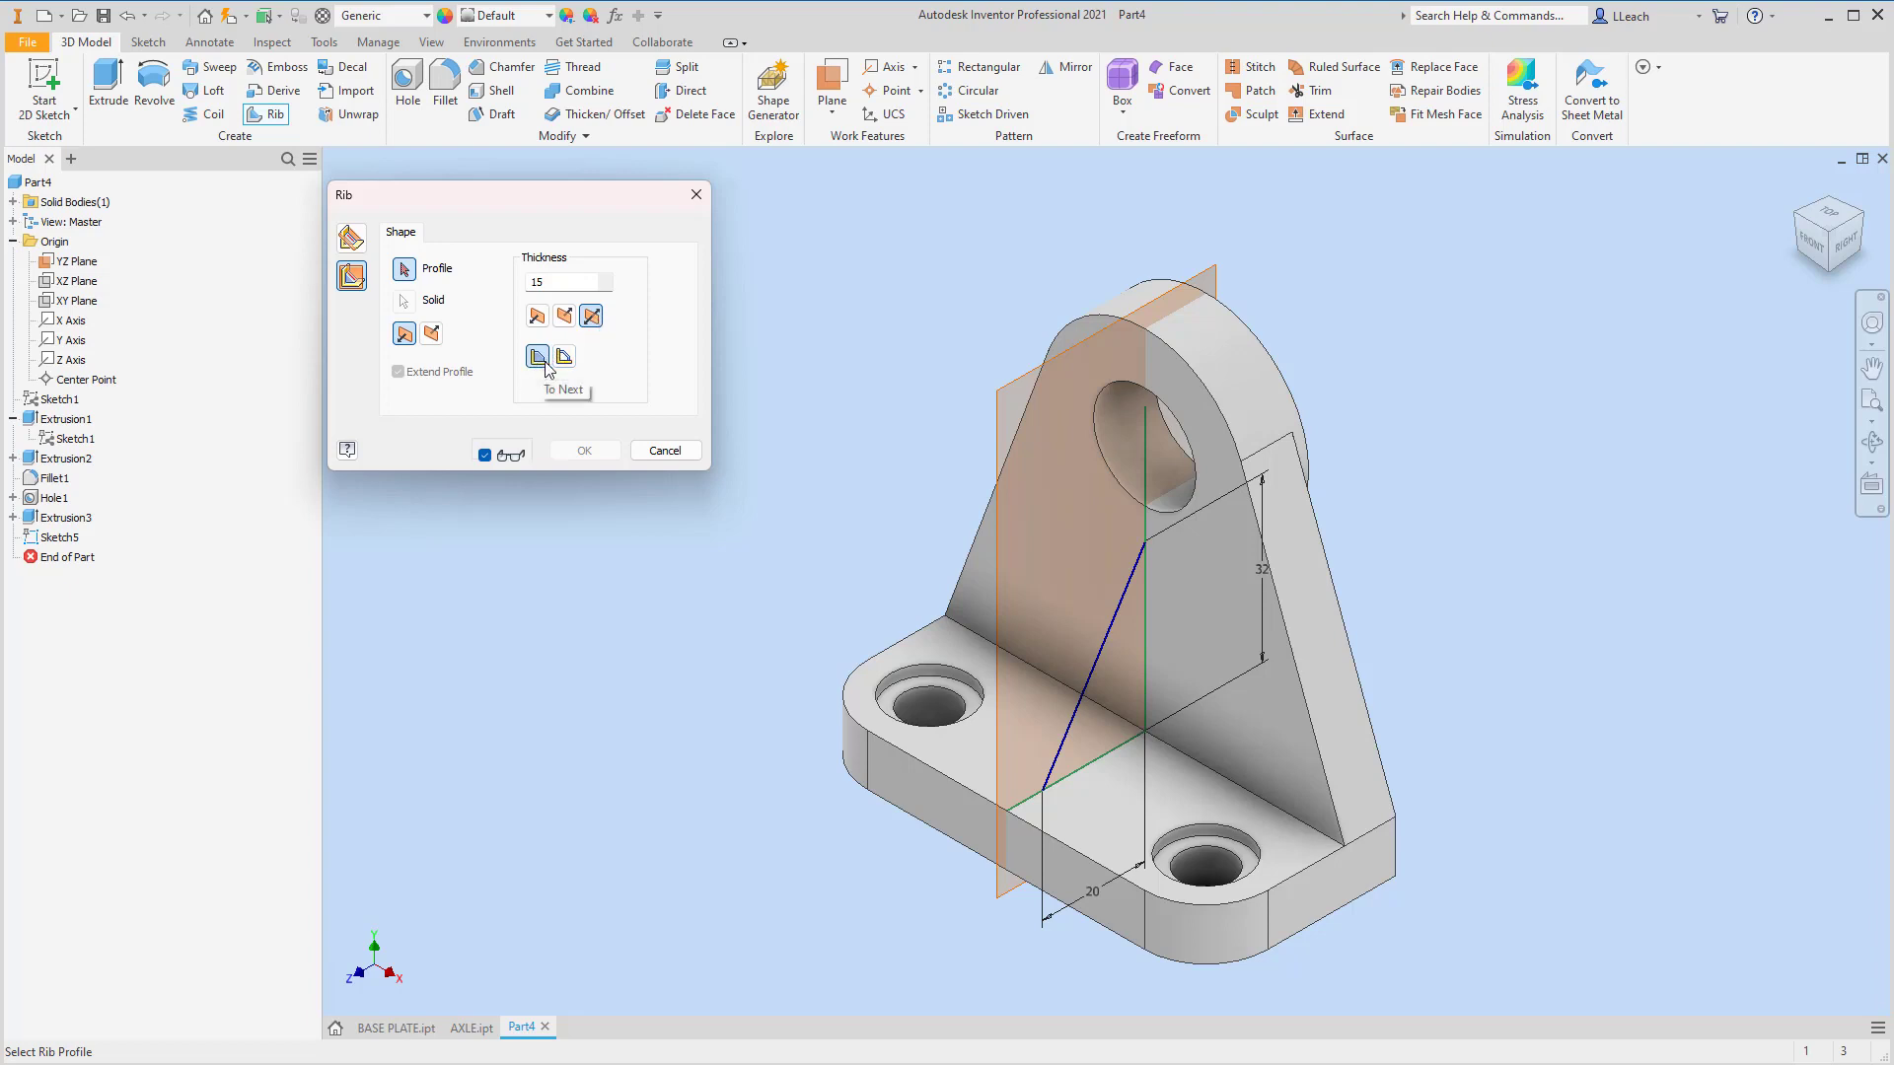
left_click(1100, 659)
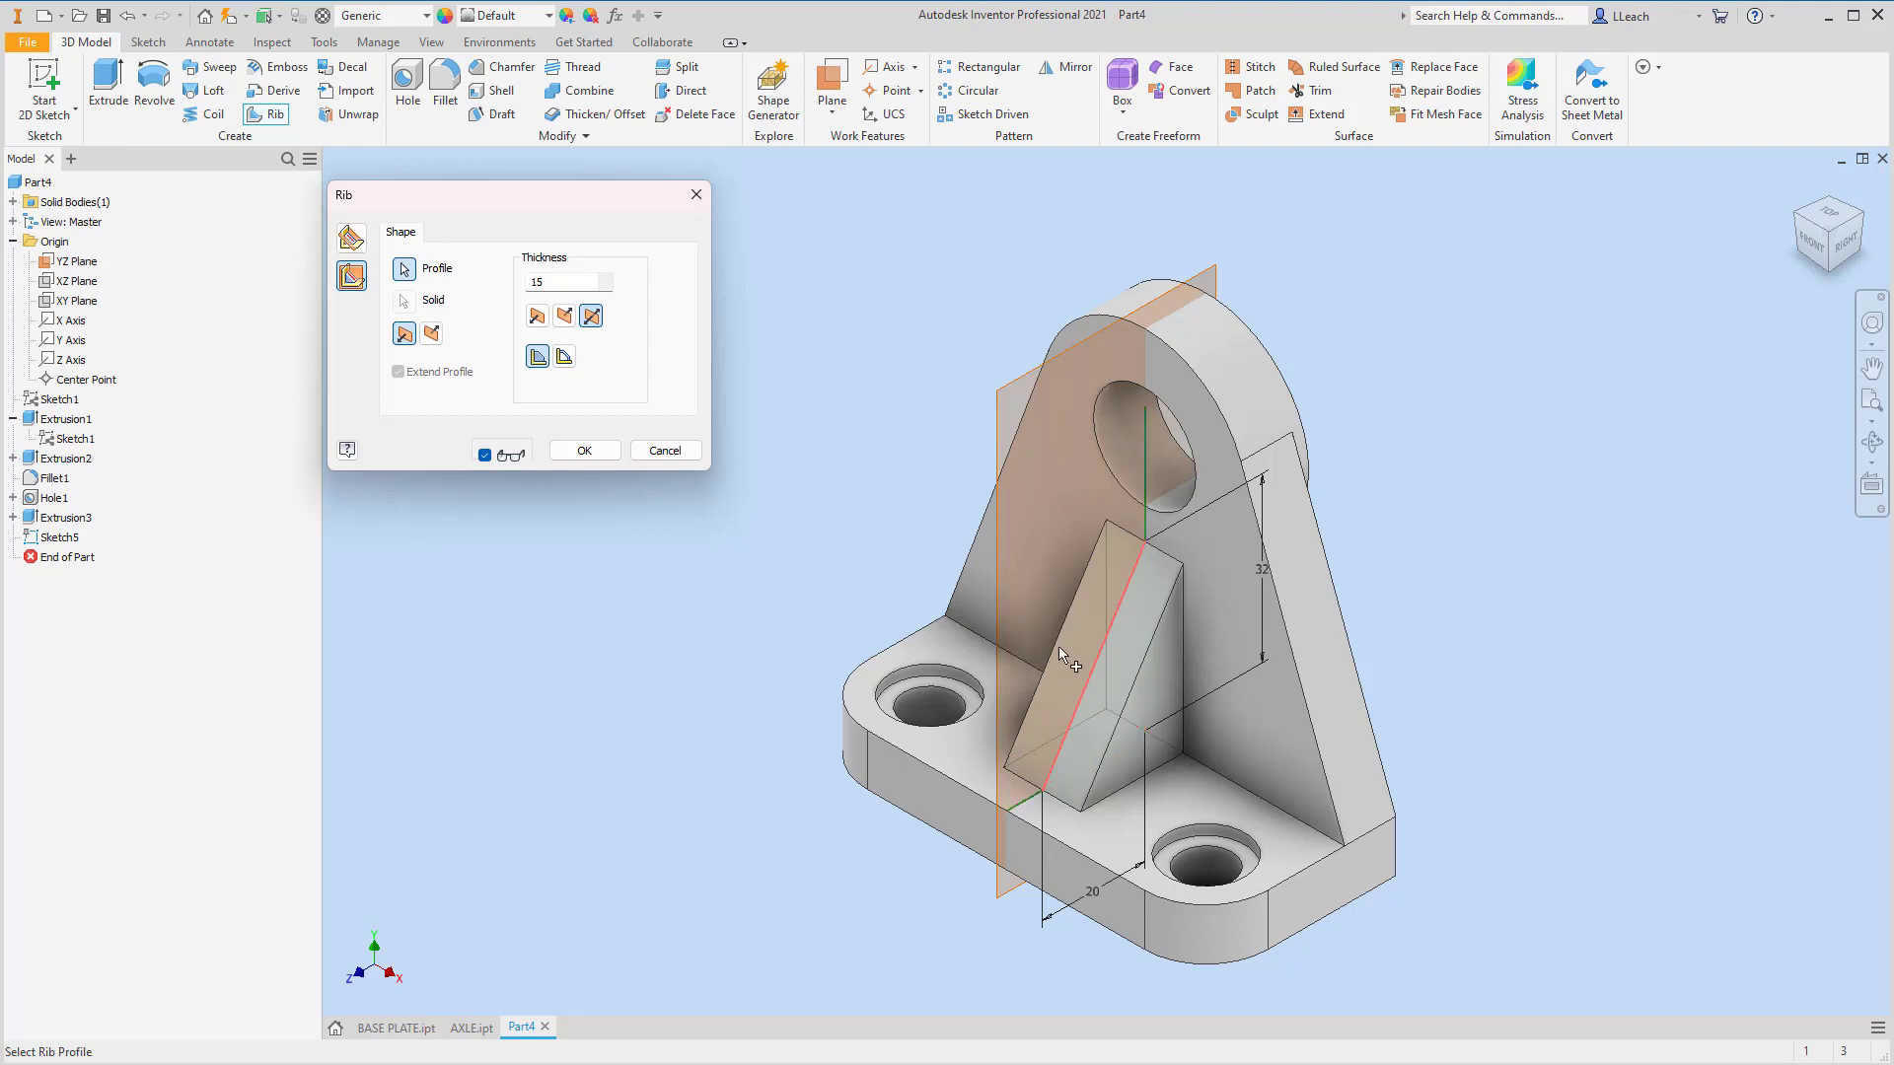
- Preview the rib with its thickness on either side and symmetric about the line, and with a finite 1 mm extent
left_click(564, 316)
left_click(538, 315)
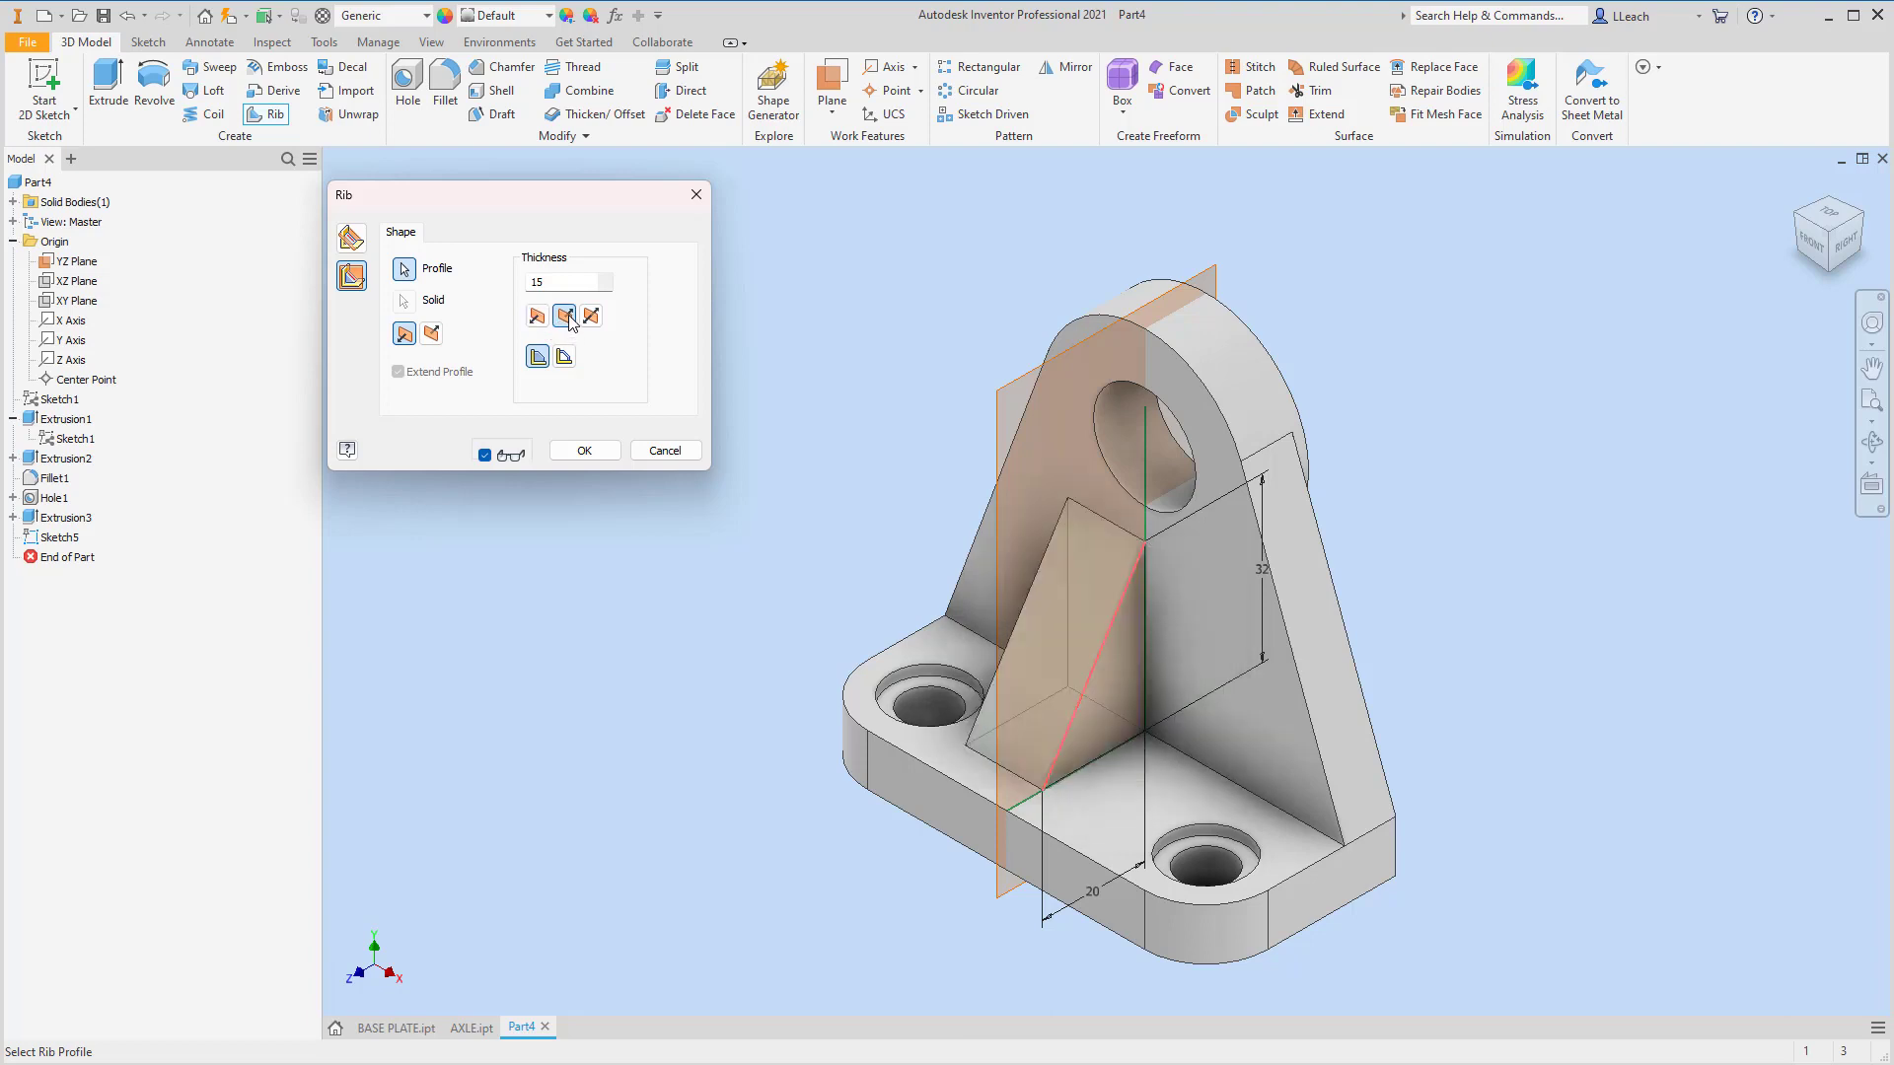
left_click(565, 315)
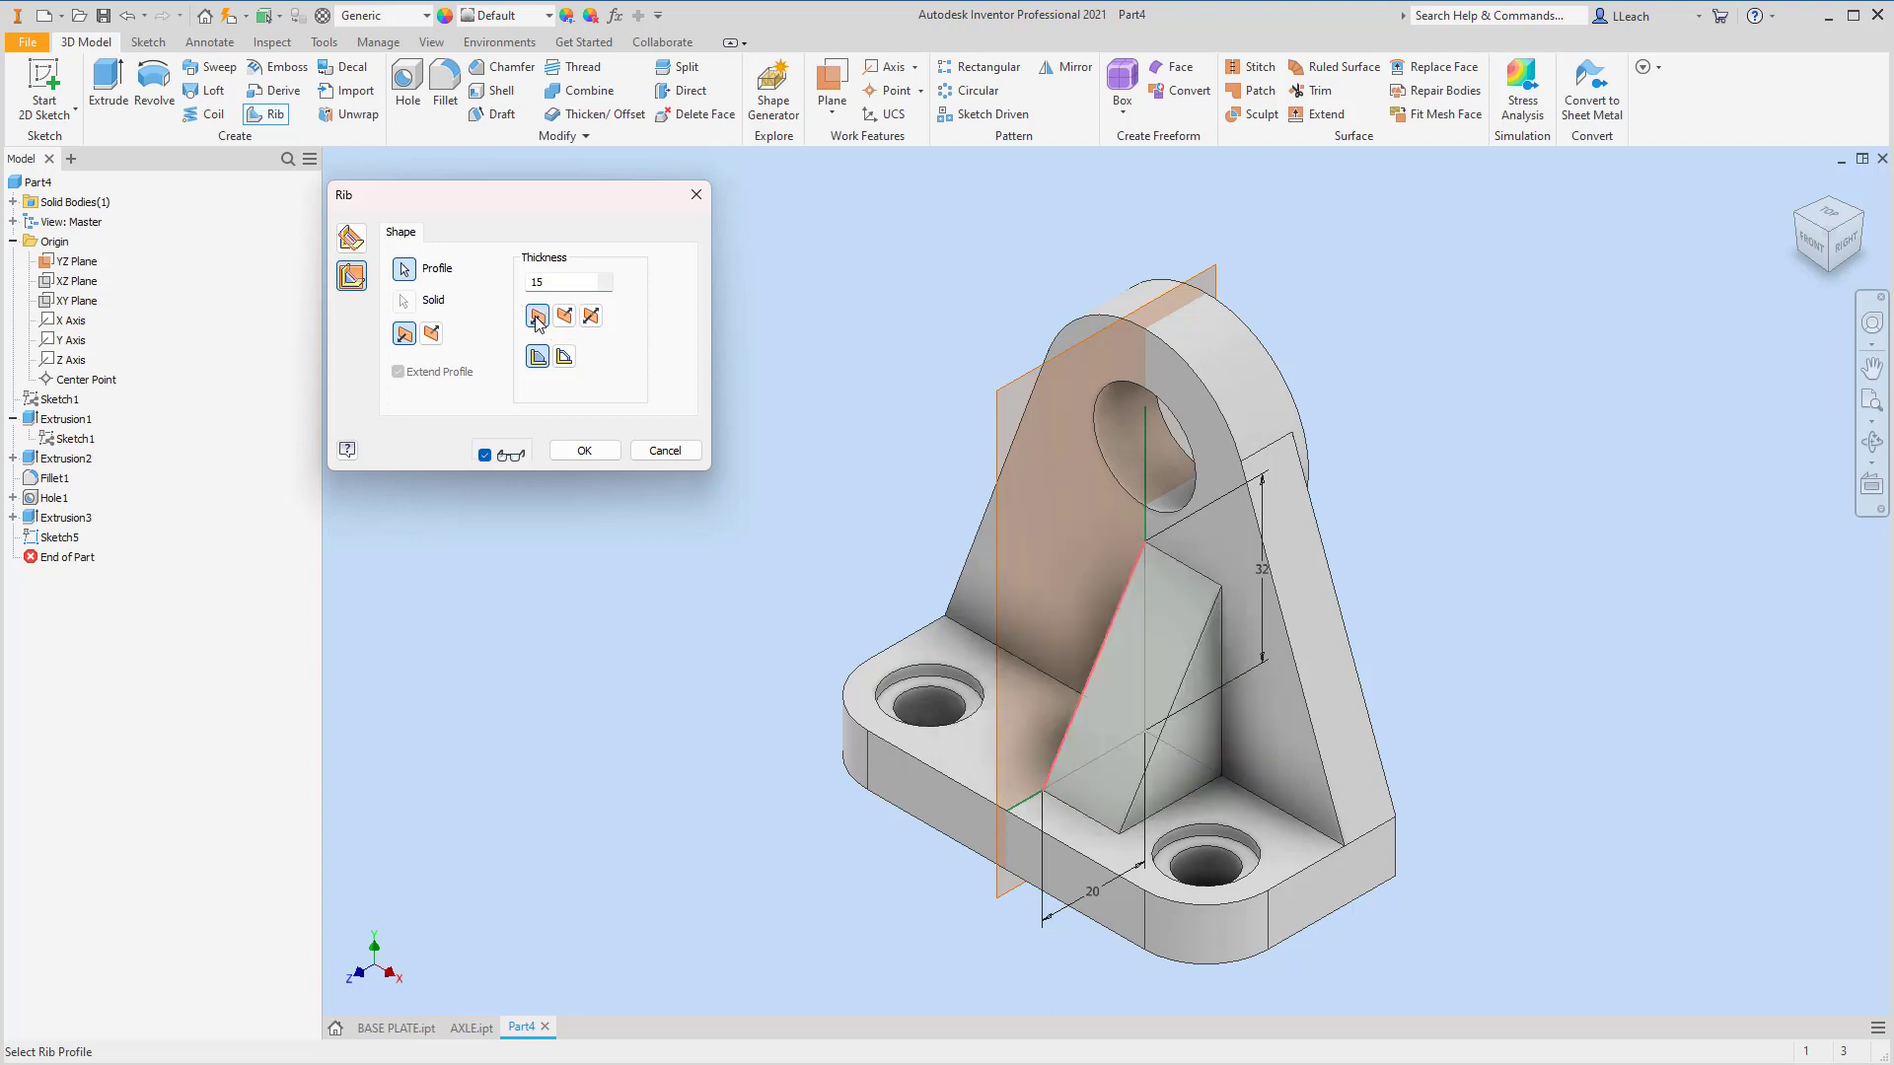
left_click(592, 318)
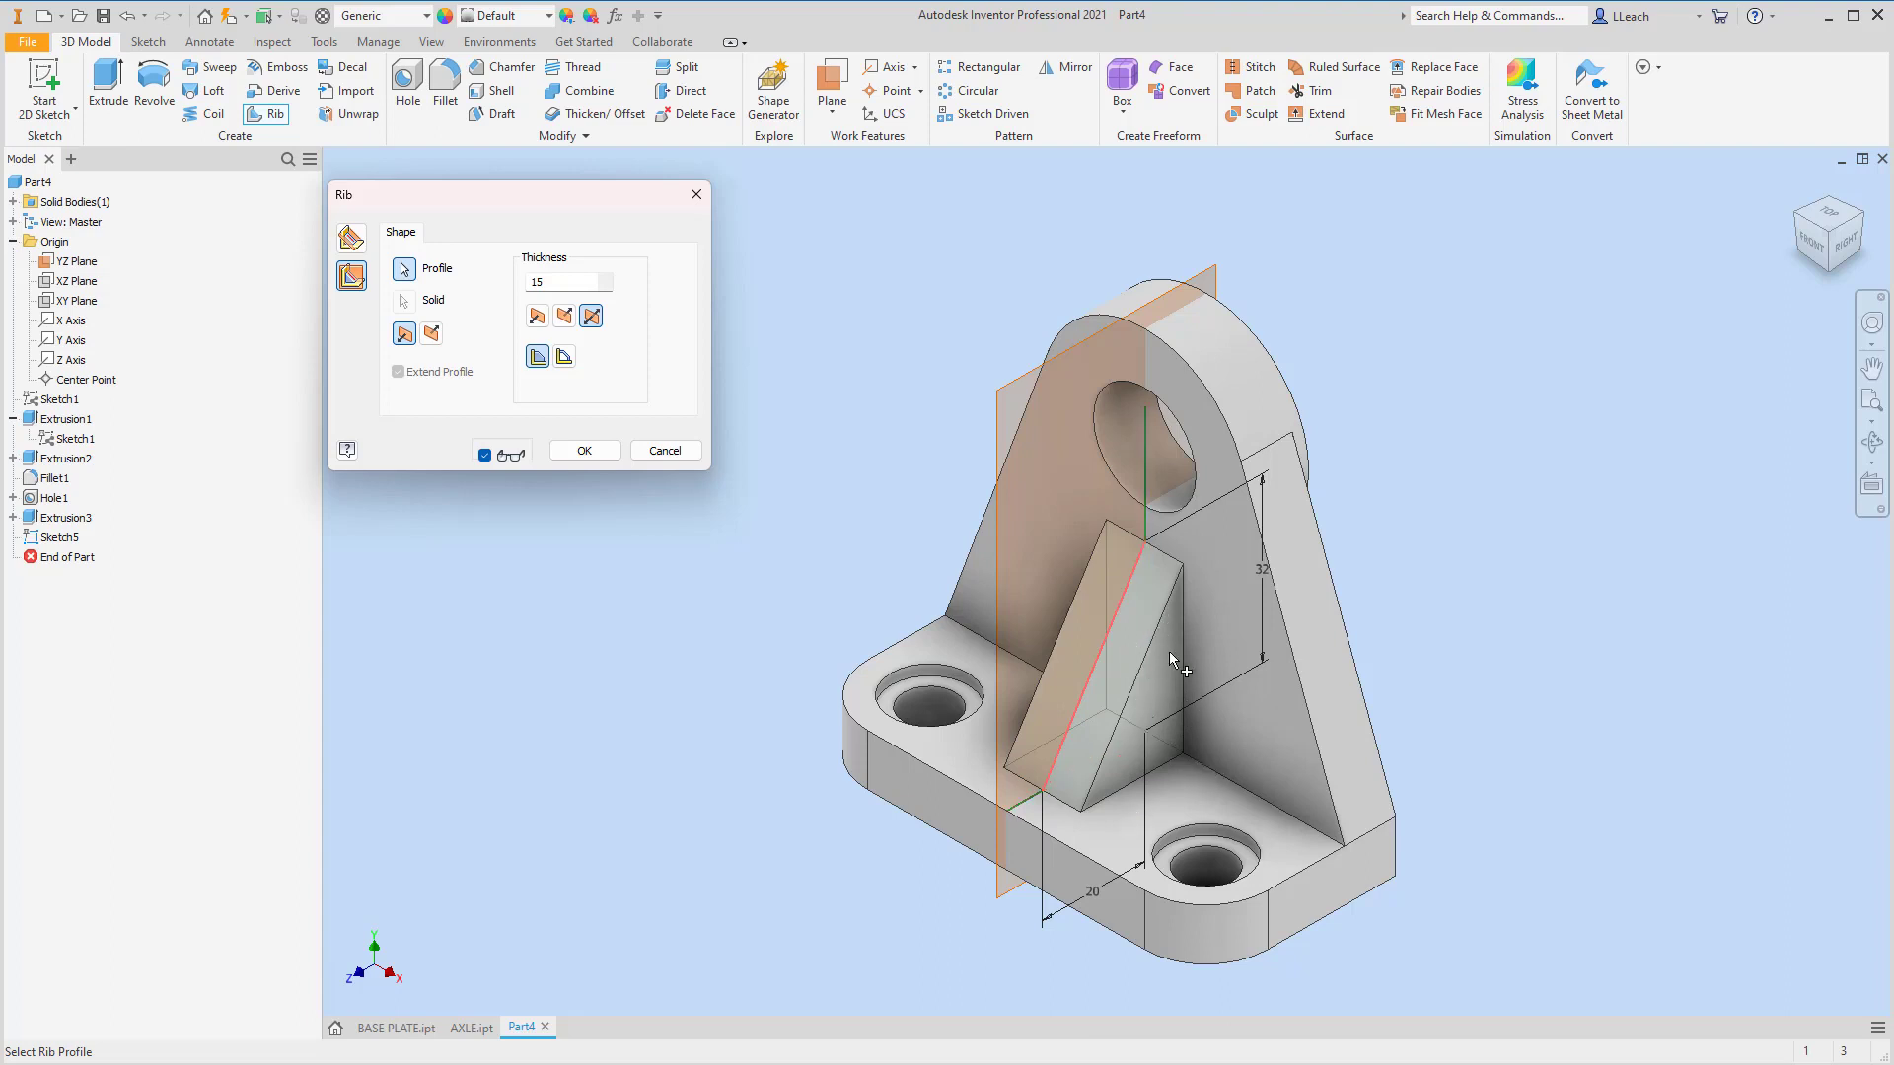
left_click(565, 357)
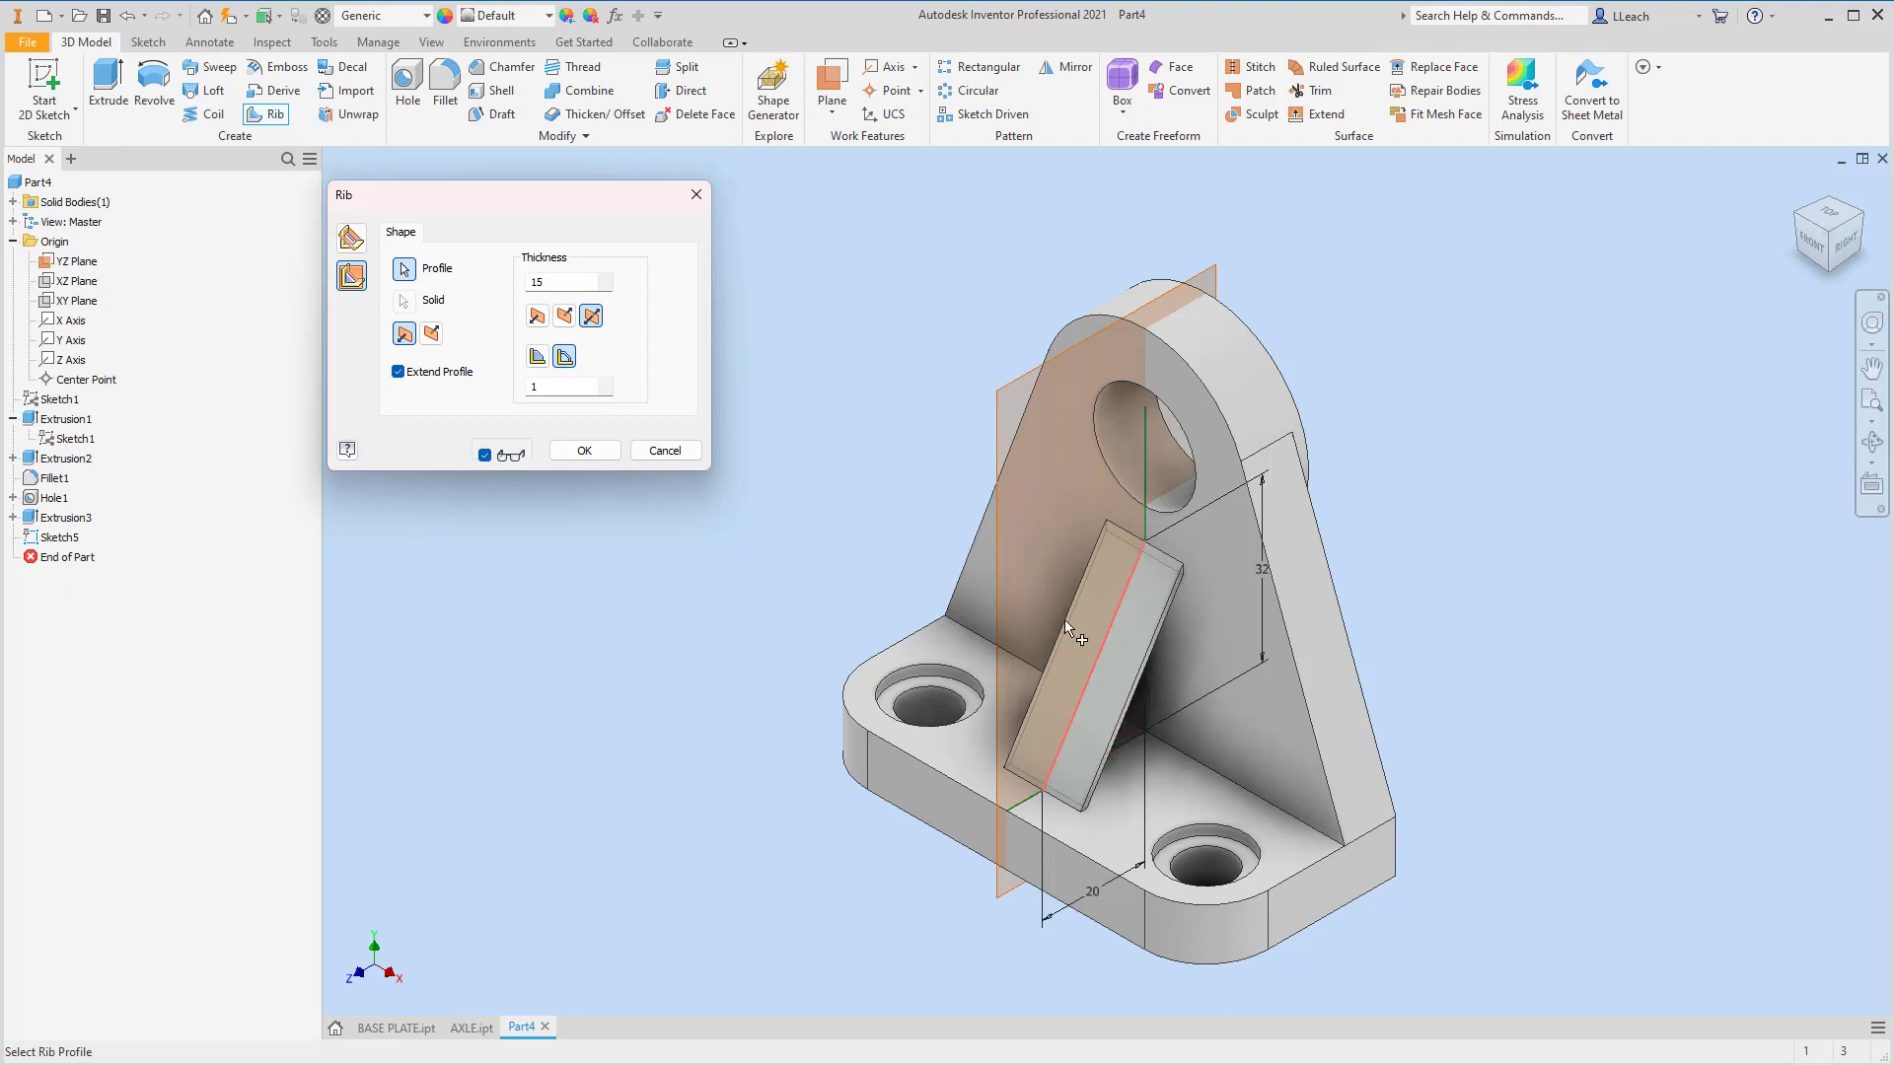
left_click(539, 361)
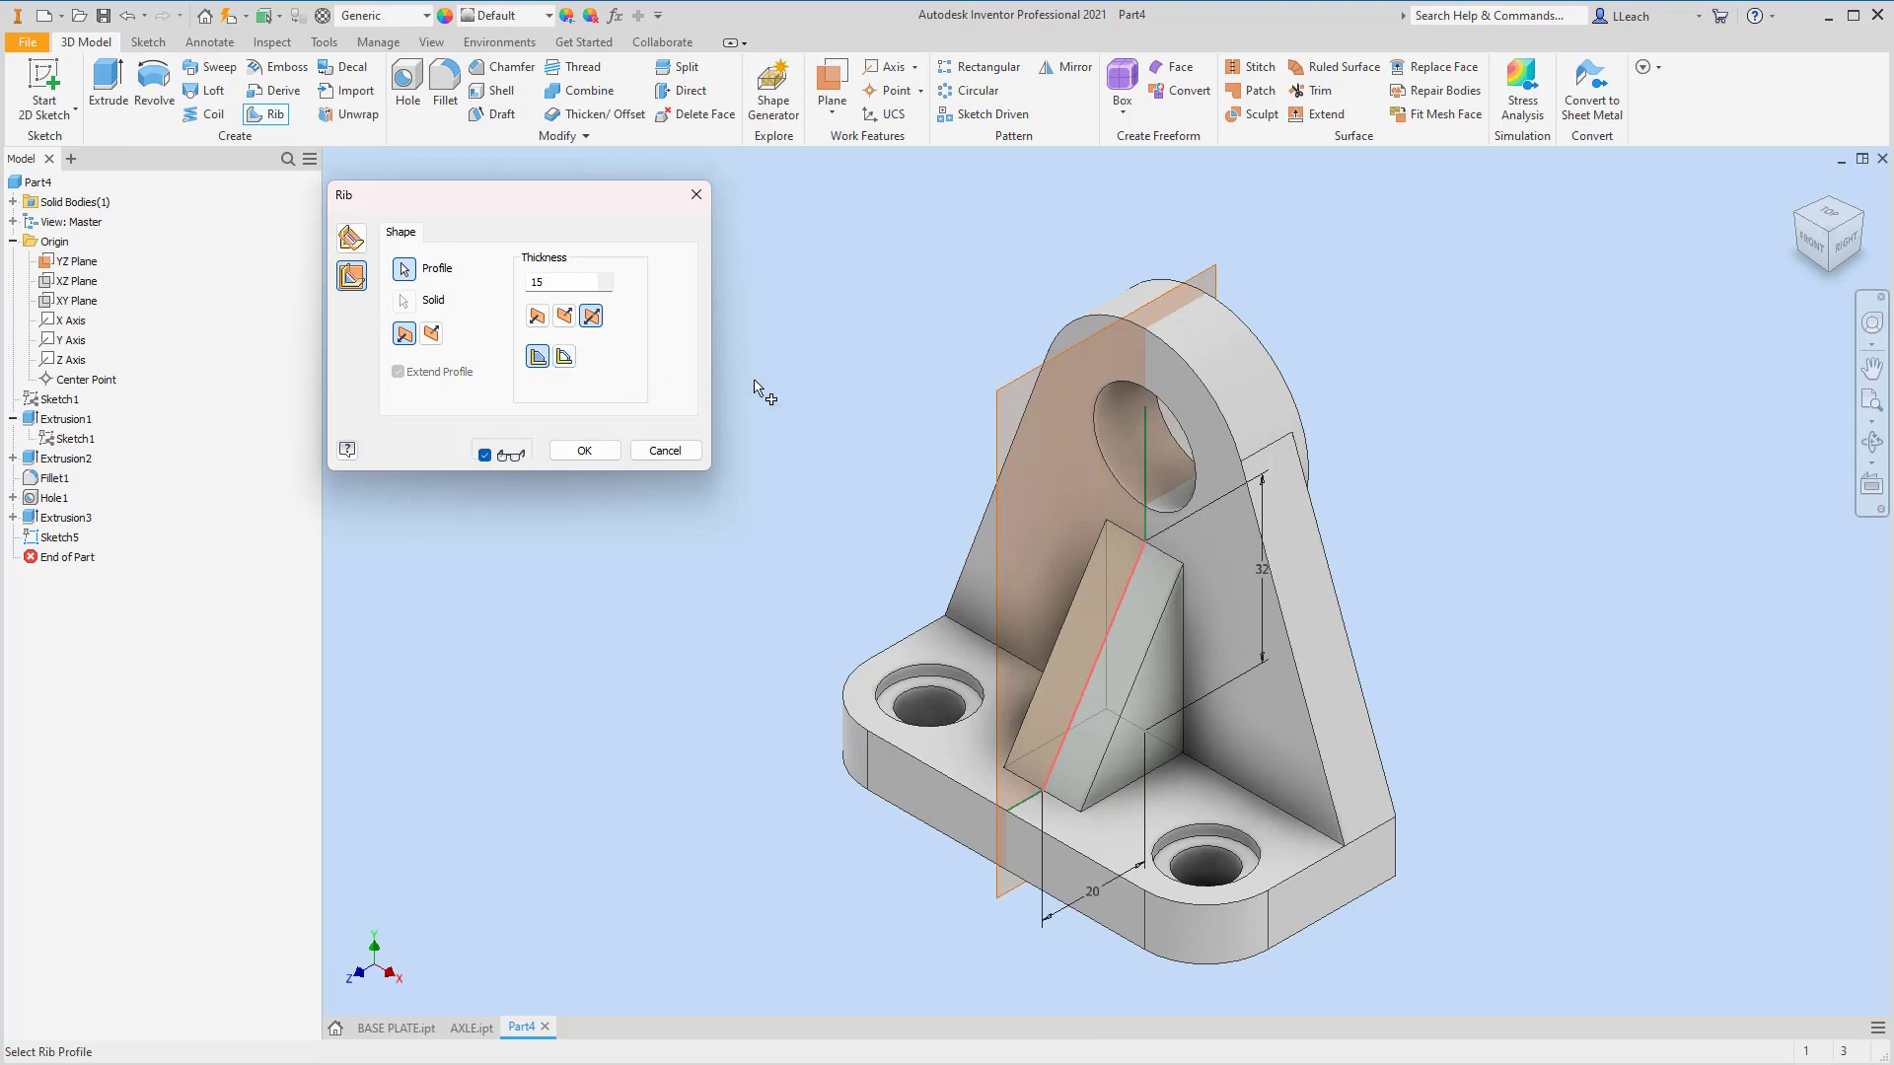
- Create the symmetric rib and hide the YZ origin plane
left_click(584, 452)
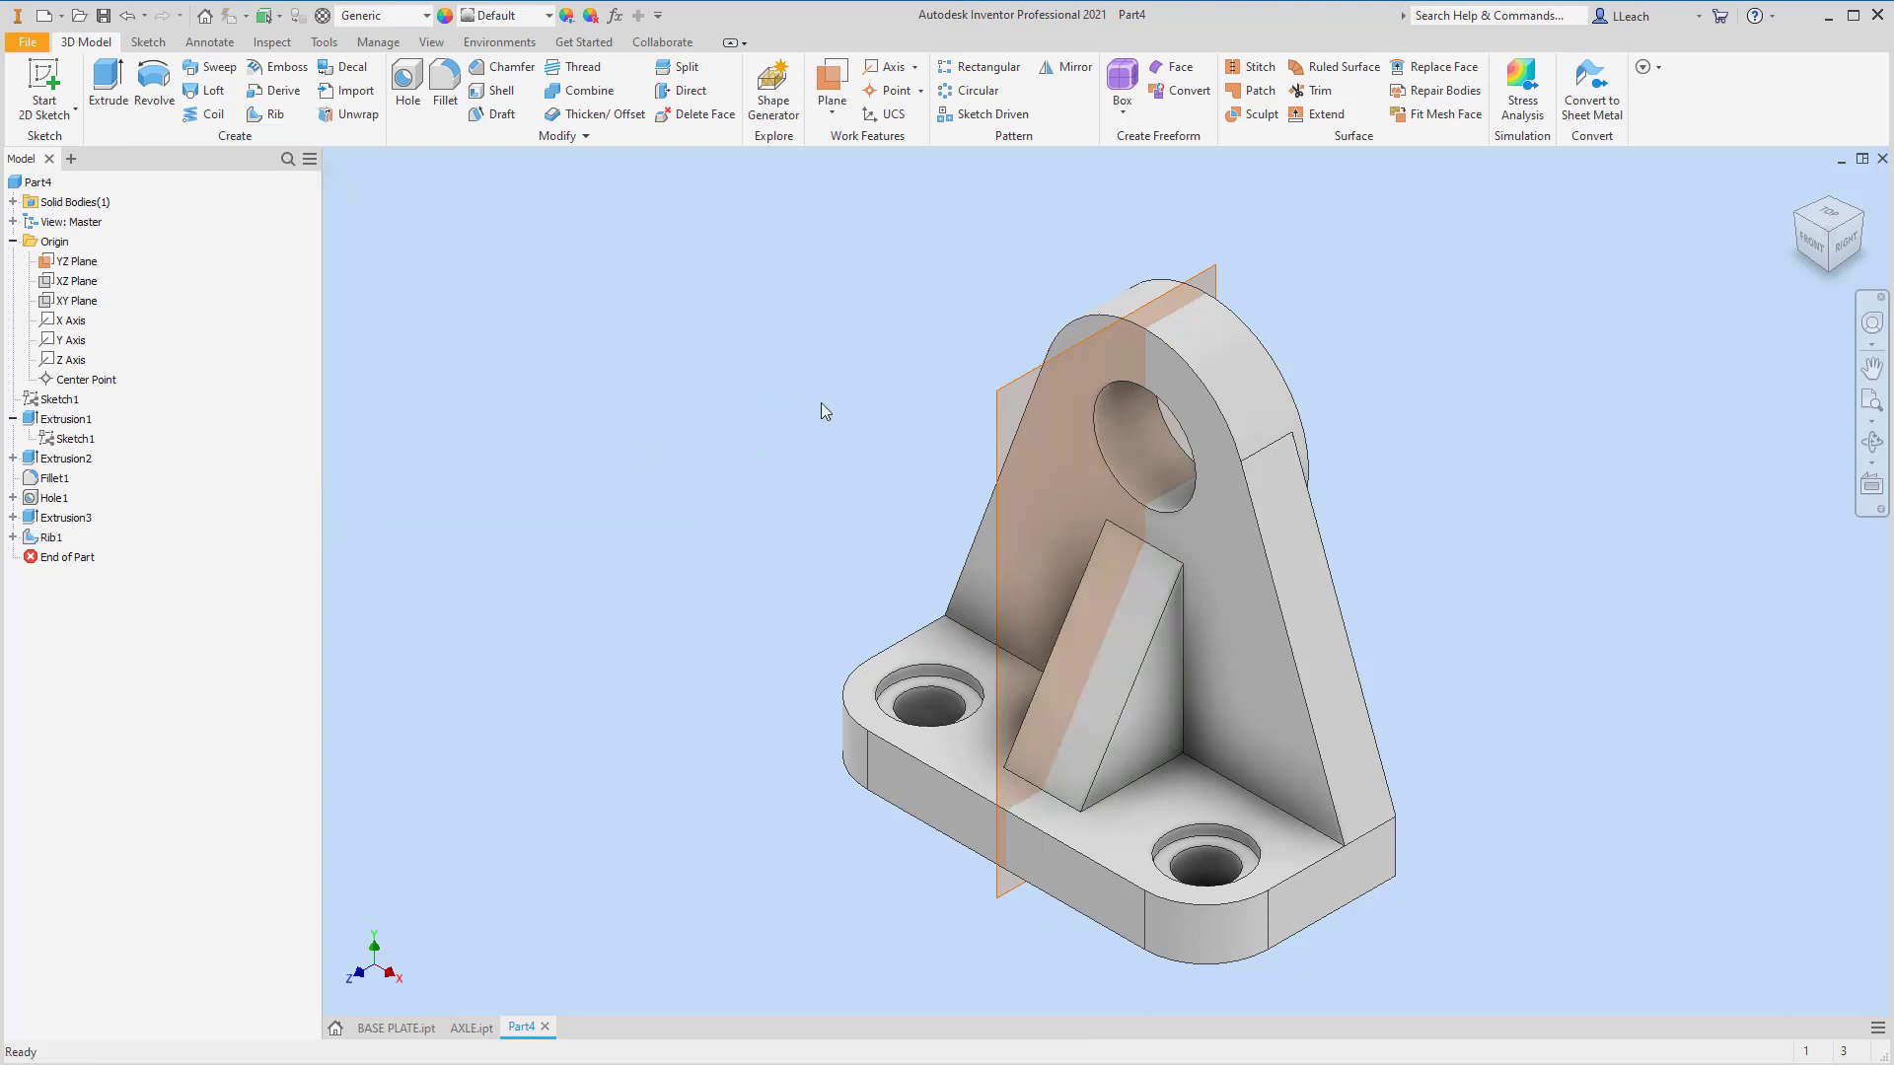
right_click(79, 266)
left_click(118, 383)
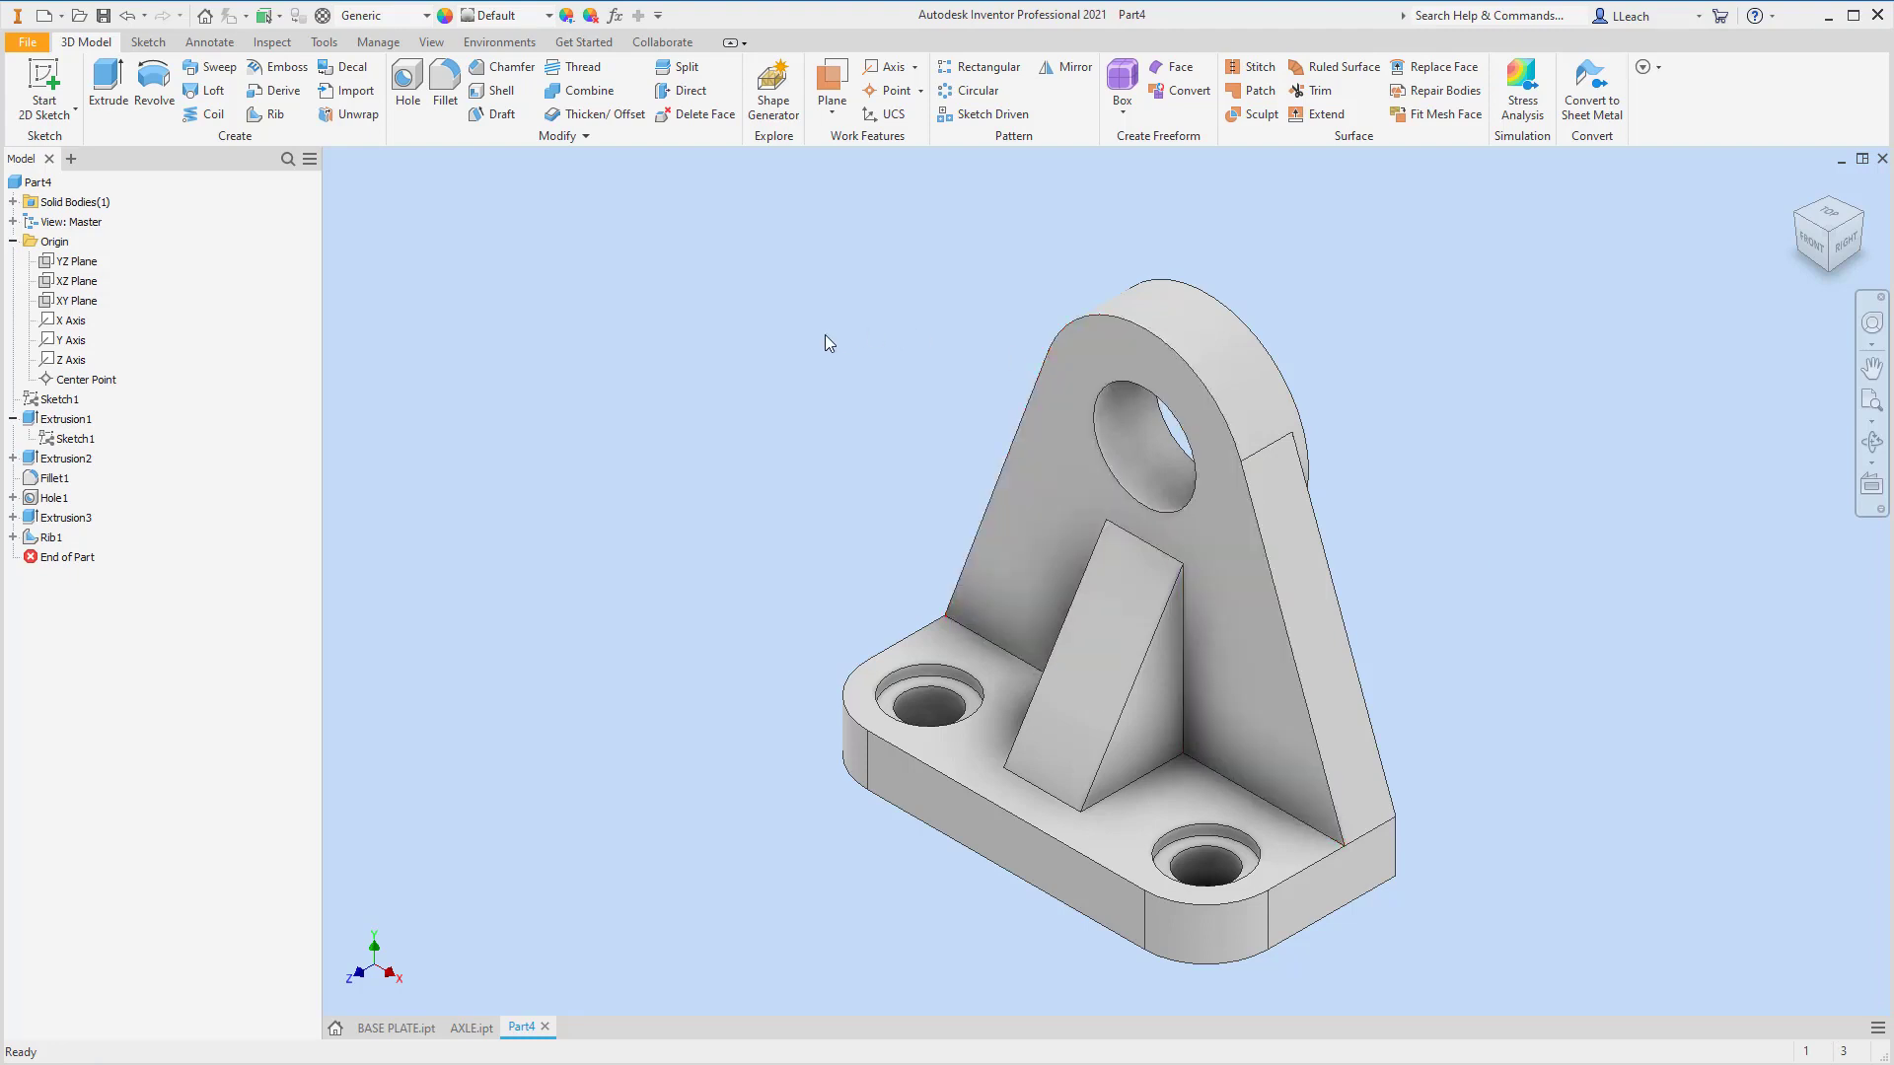
- Start a 3 mm constant-radius fillet on the upright's front outline edges and the base's top outer edges
left_click(445, 91)
left_click(200, 418)
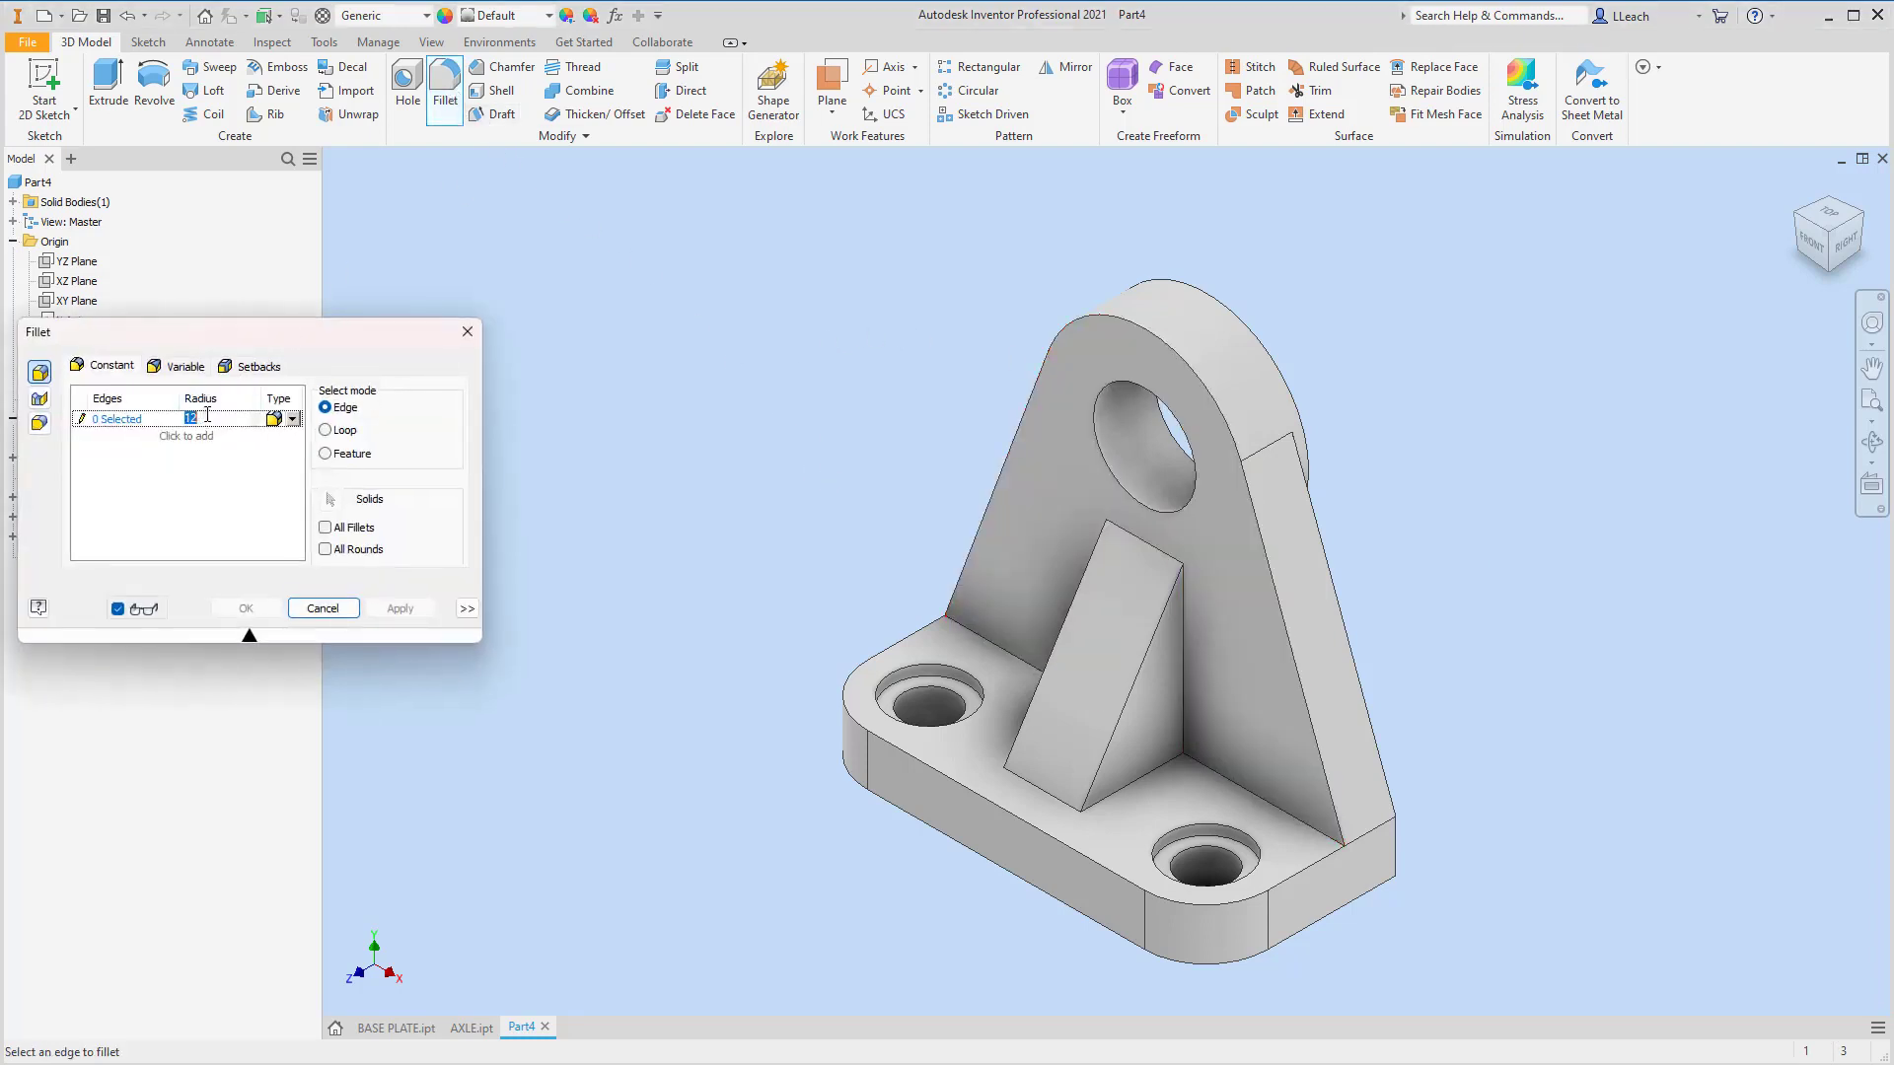
type("3")
key("Tab")
left_click(146, 434)
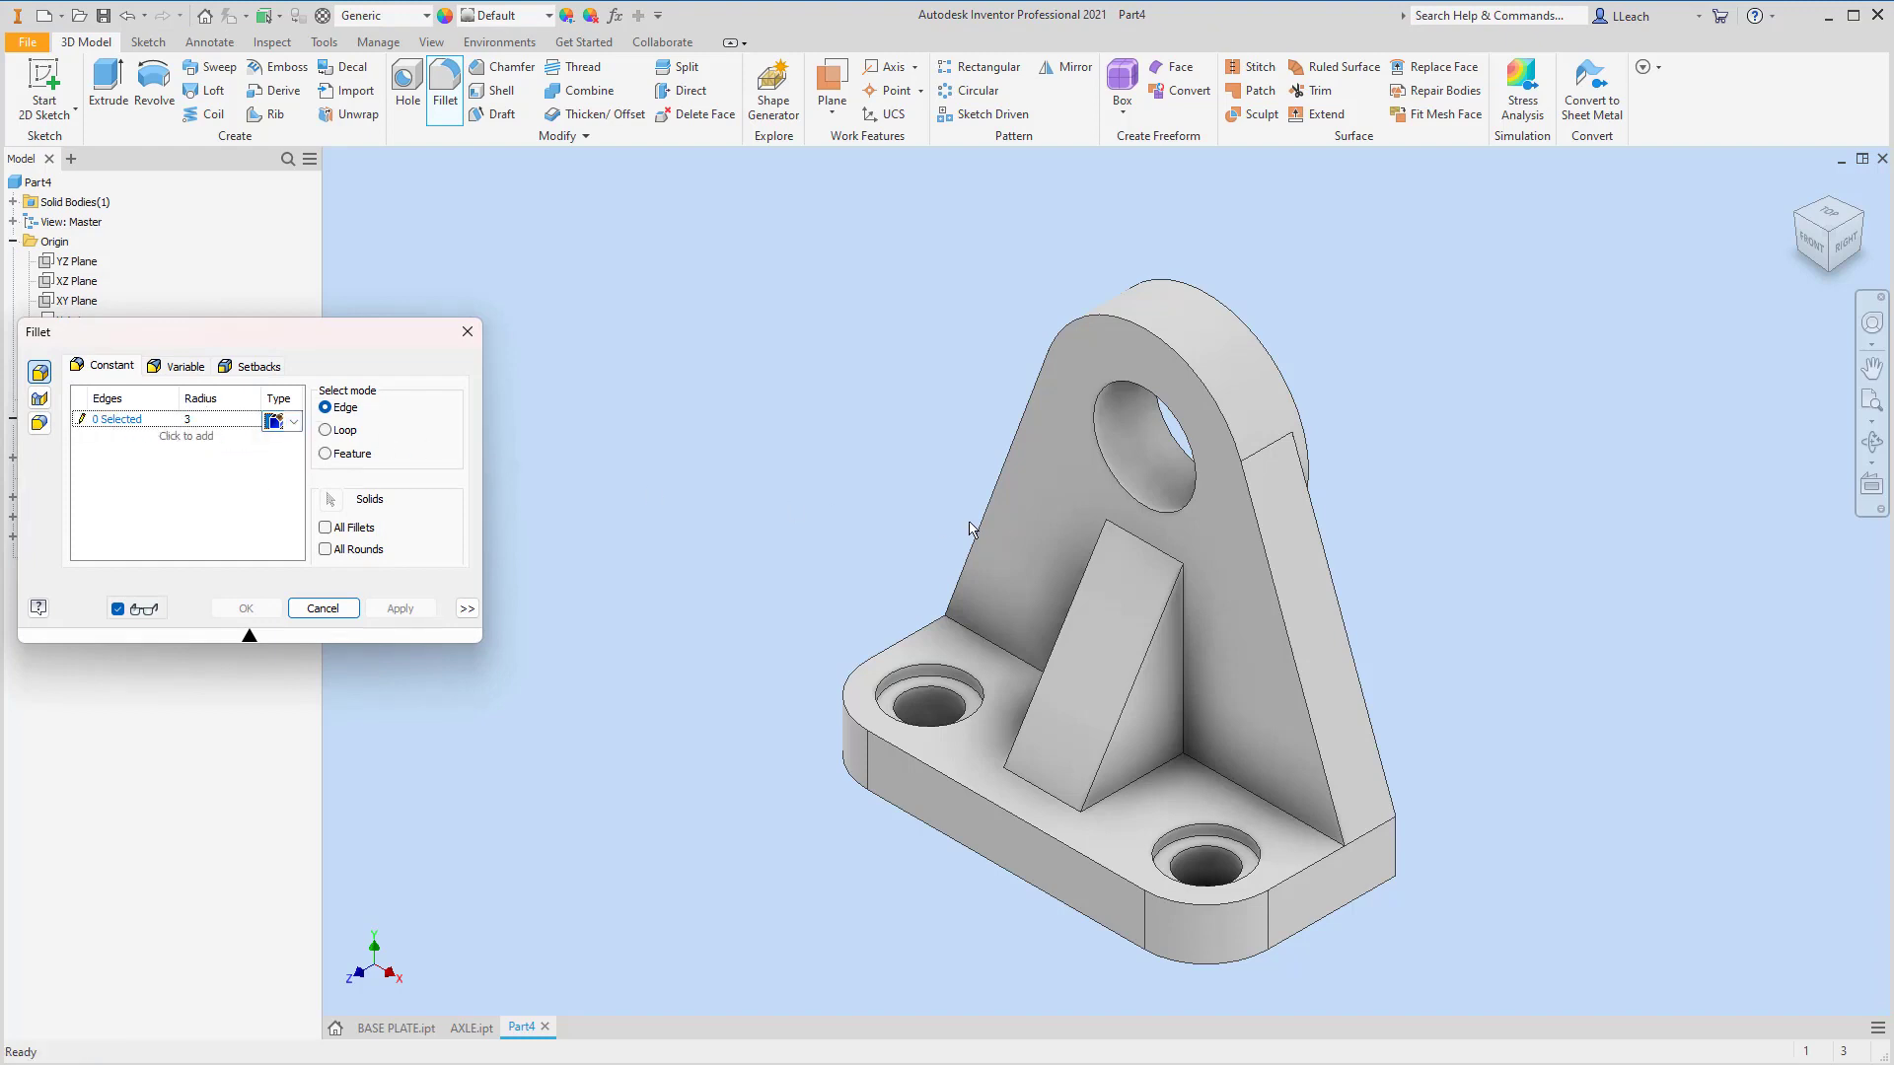
left_click(124, 422)
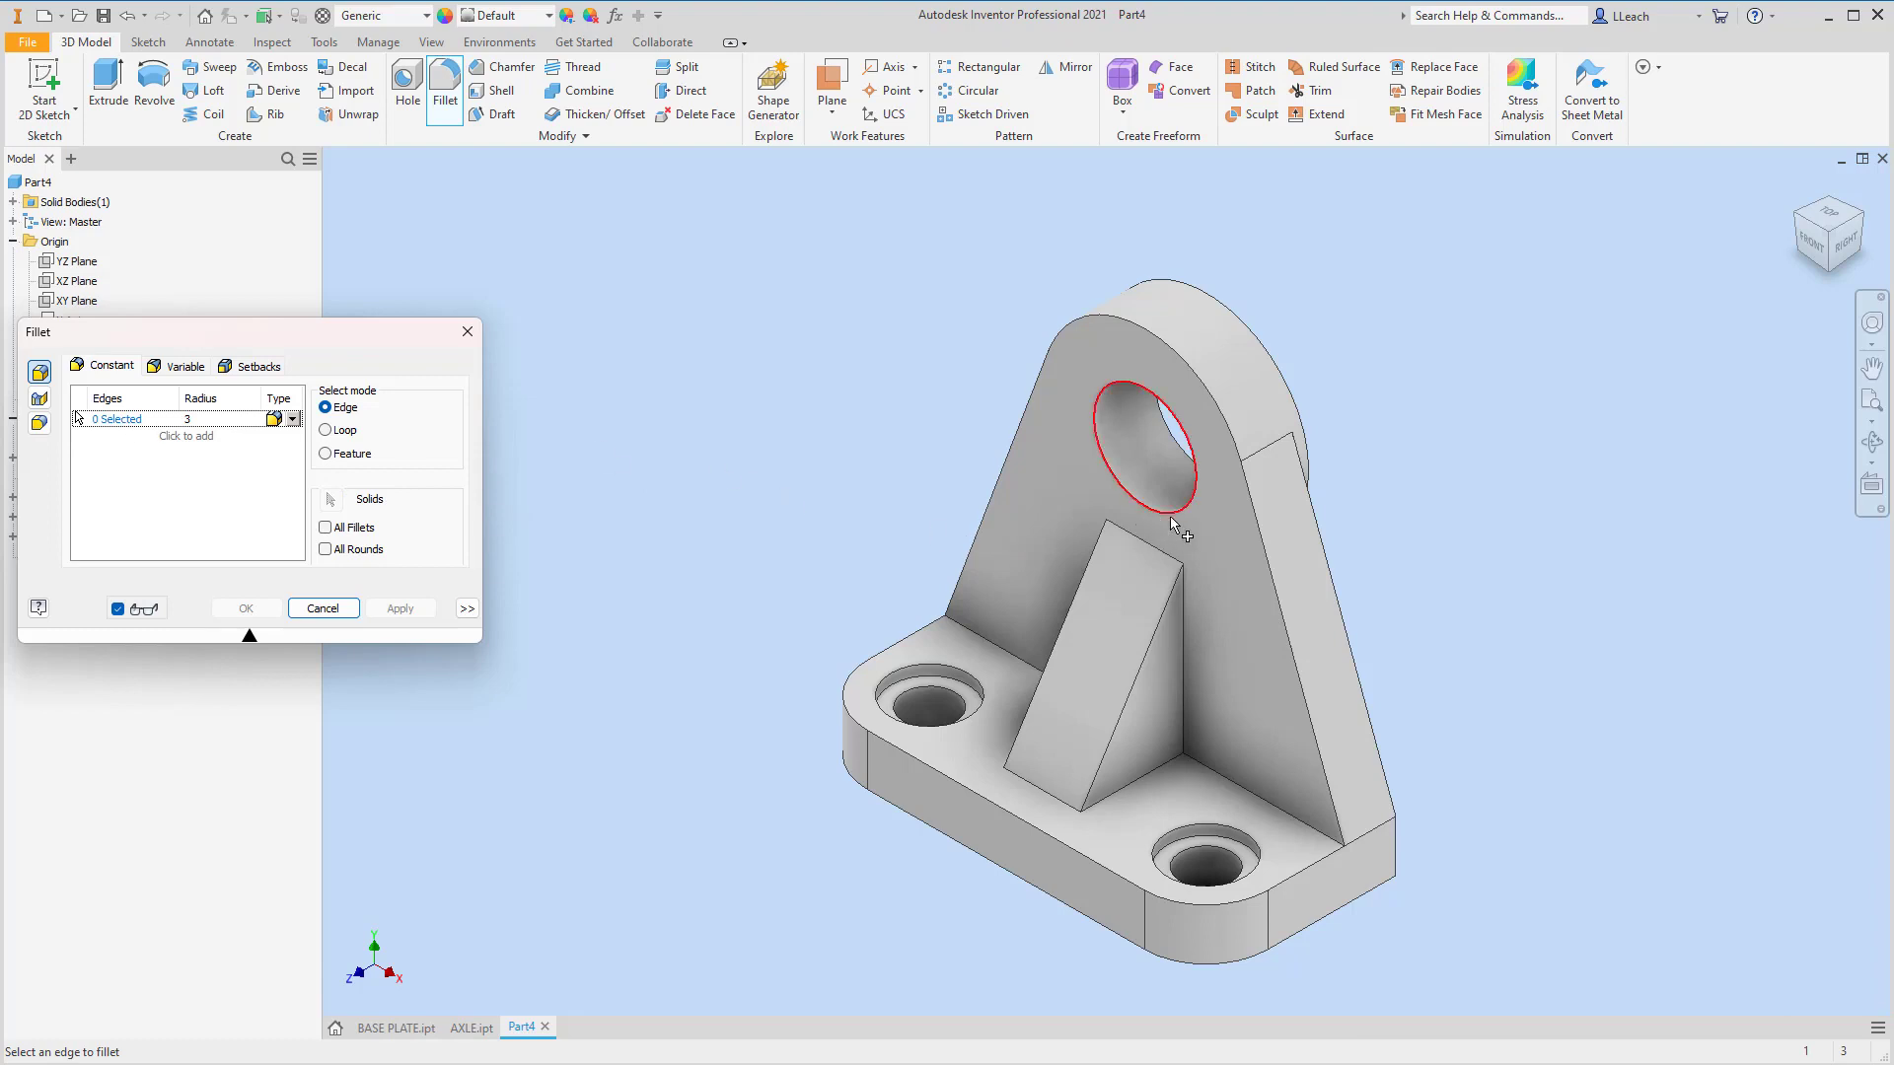
left_click(1272, 580)
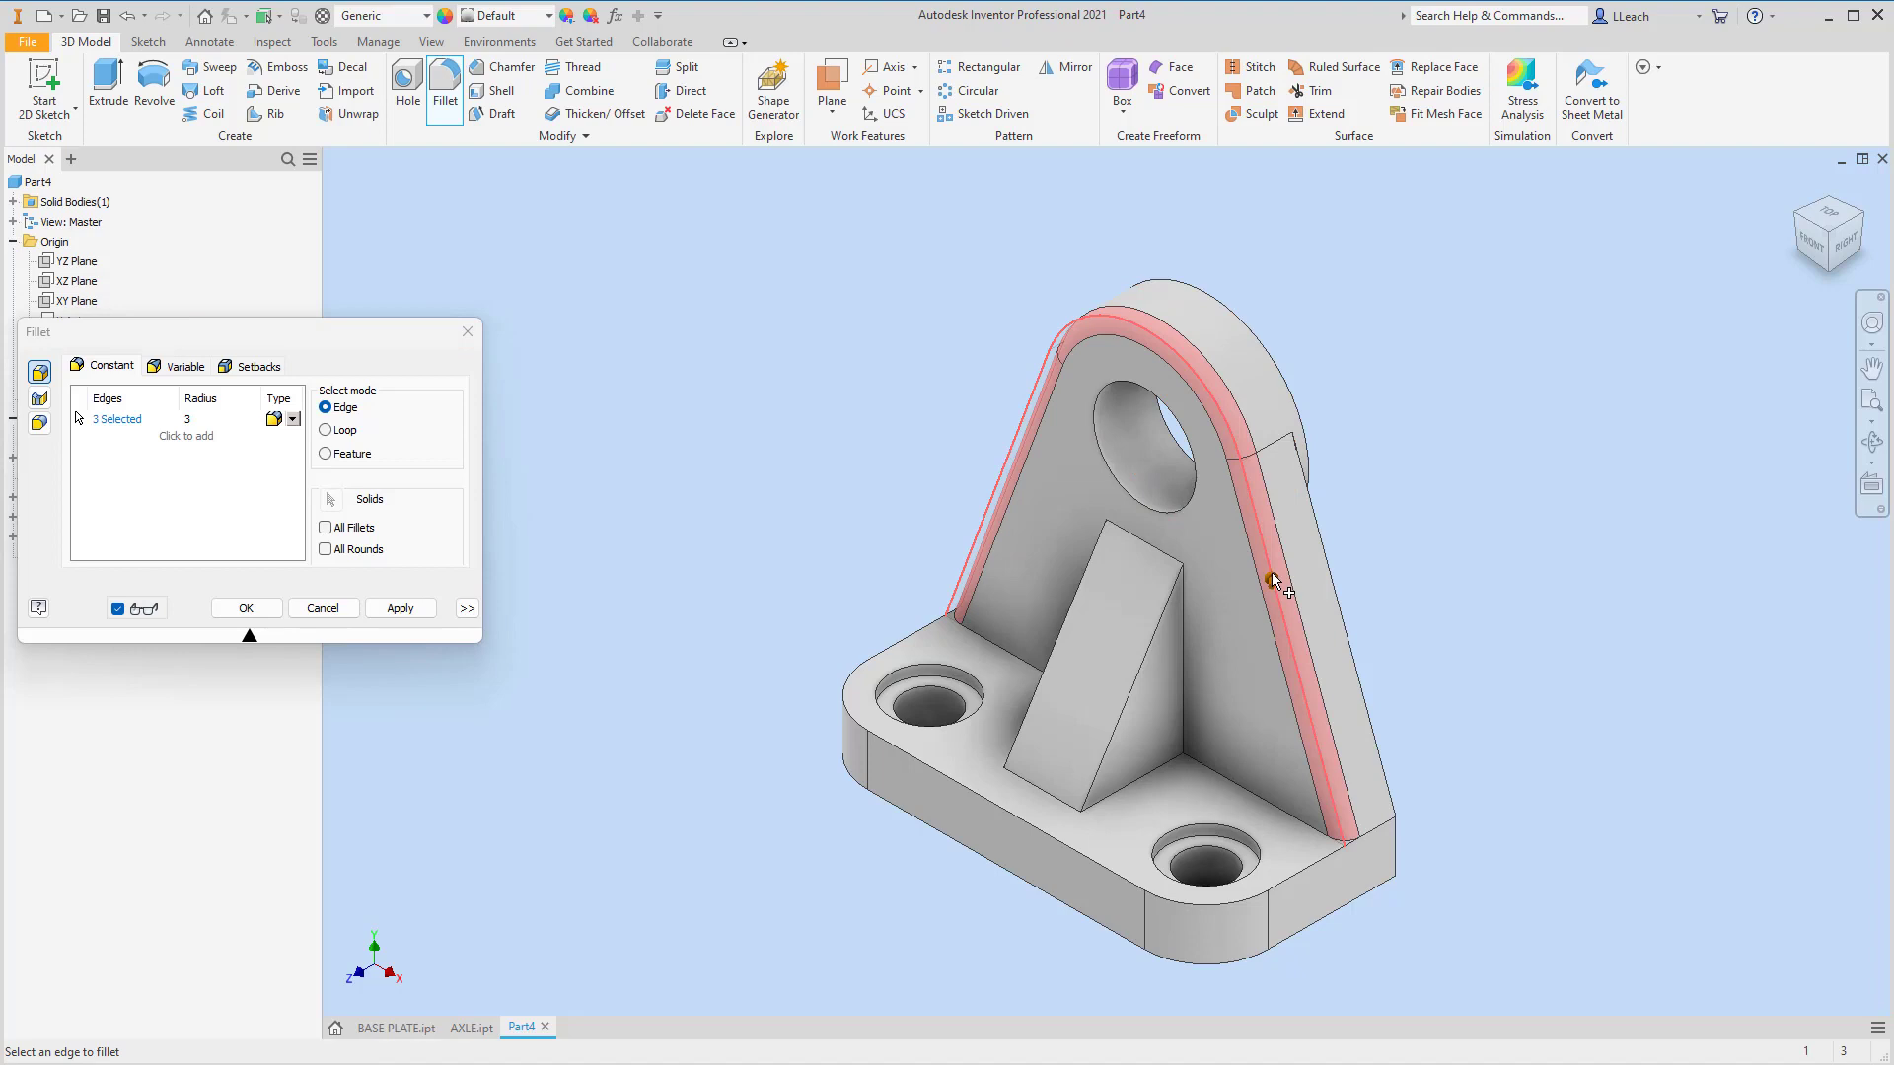
left_click(1307, 868)
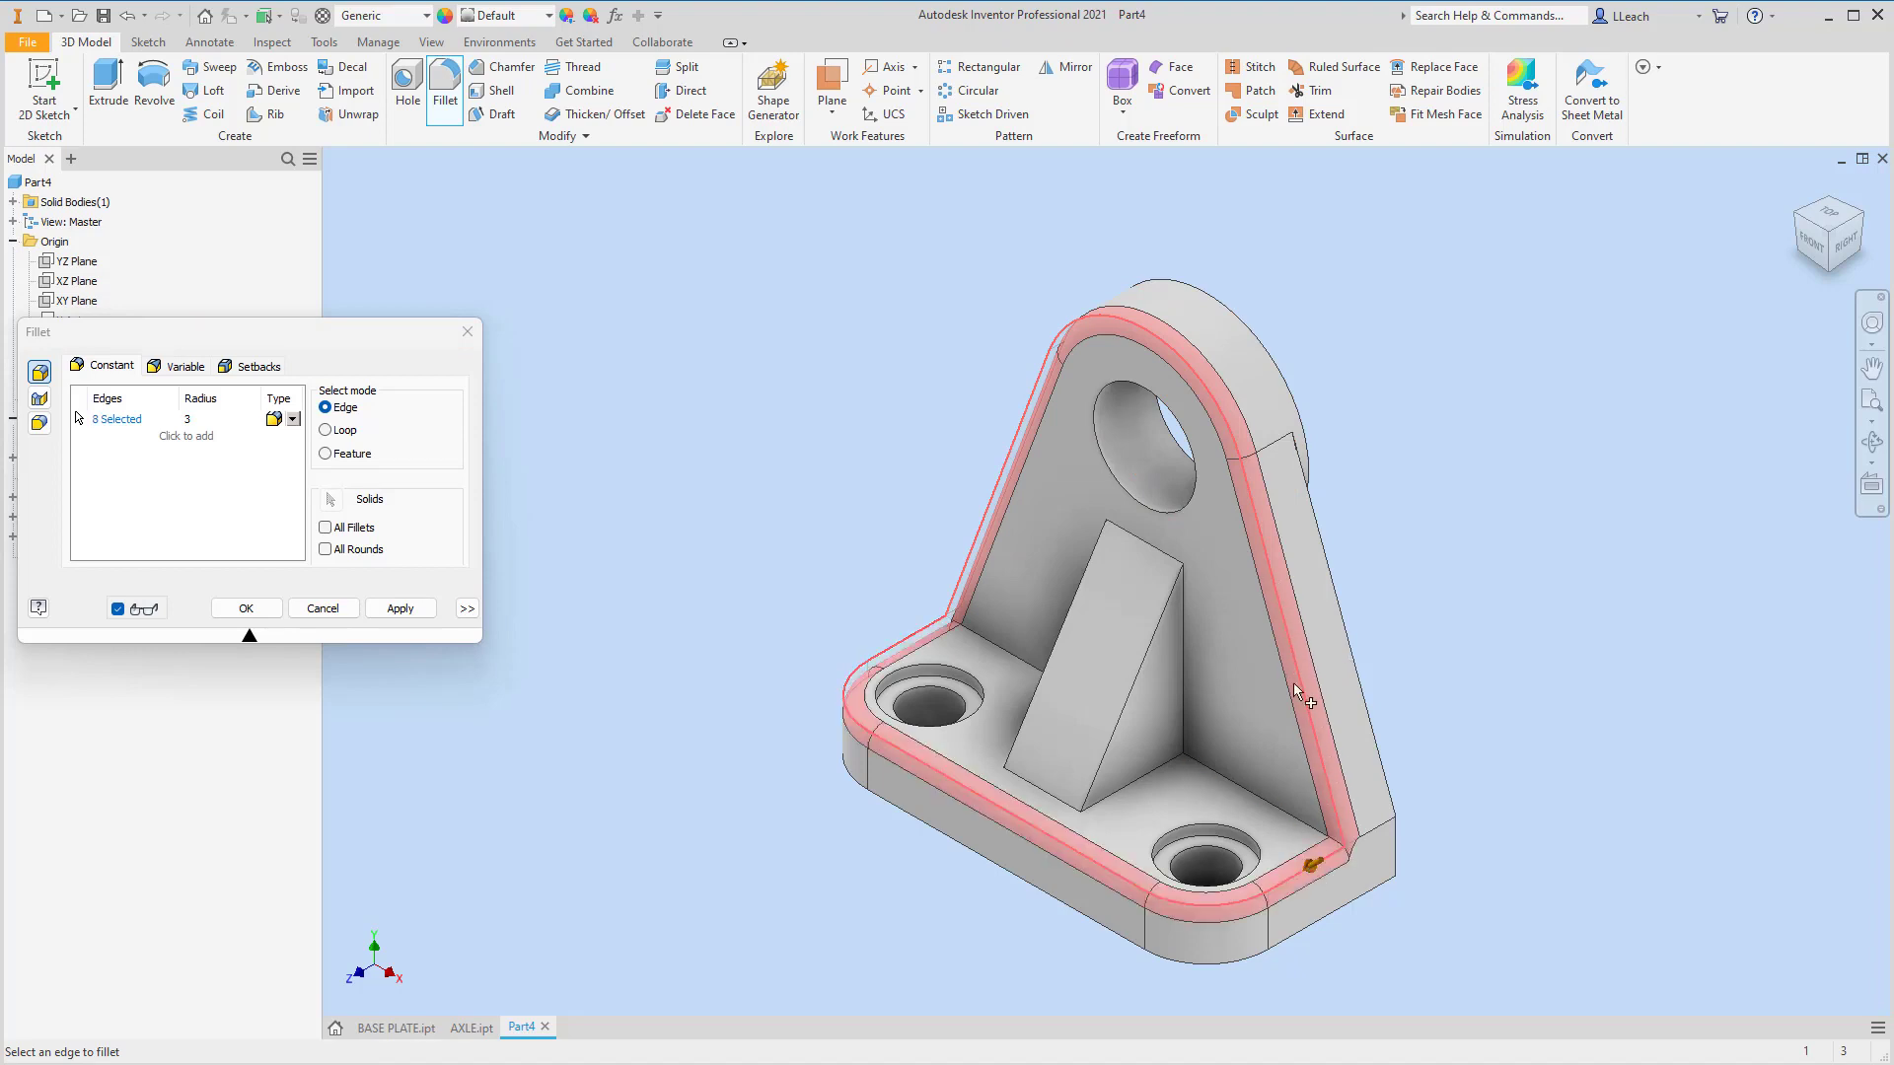
- Add the rib's two sloping edges and, on both its sides, the edges where it meets the base and the upright
left_click(1137, 677)
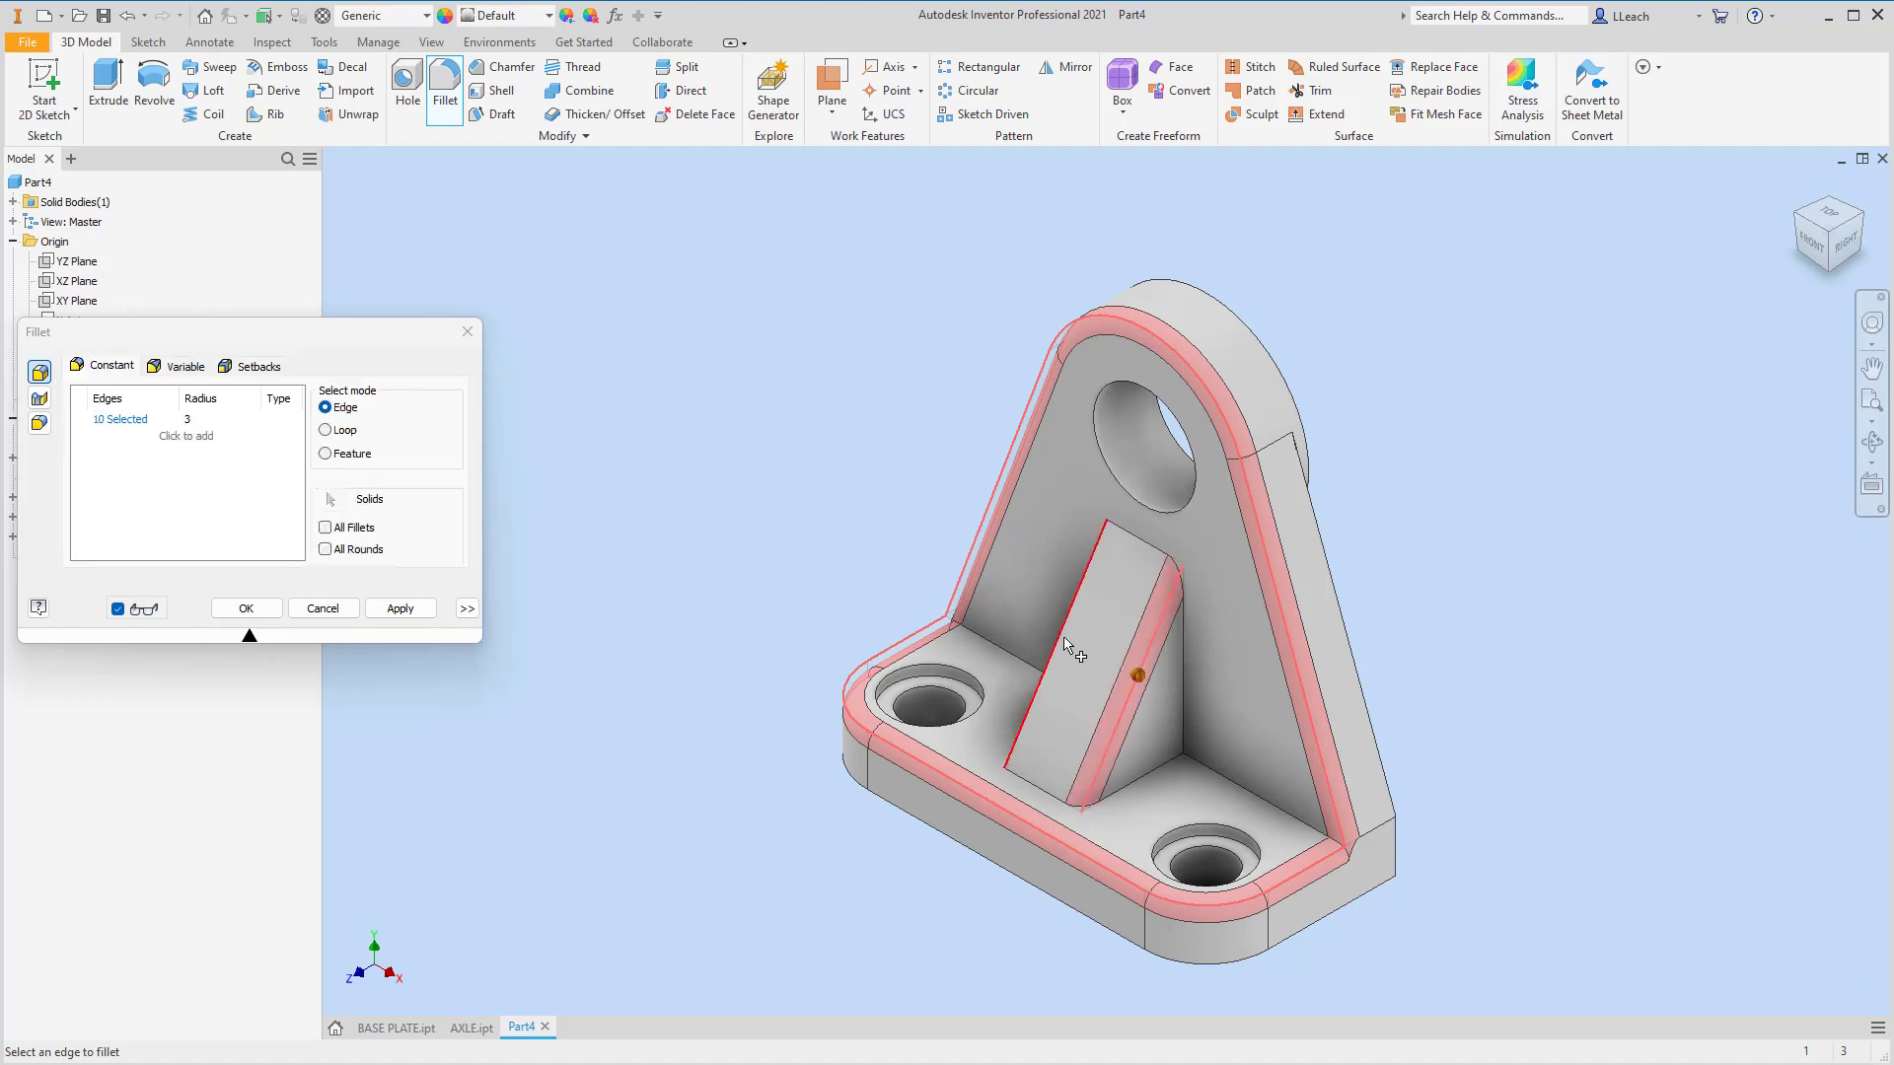
left_click(1066, 643)
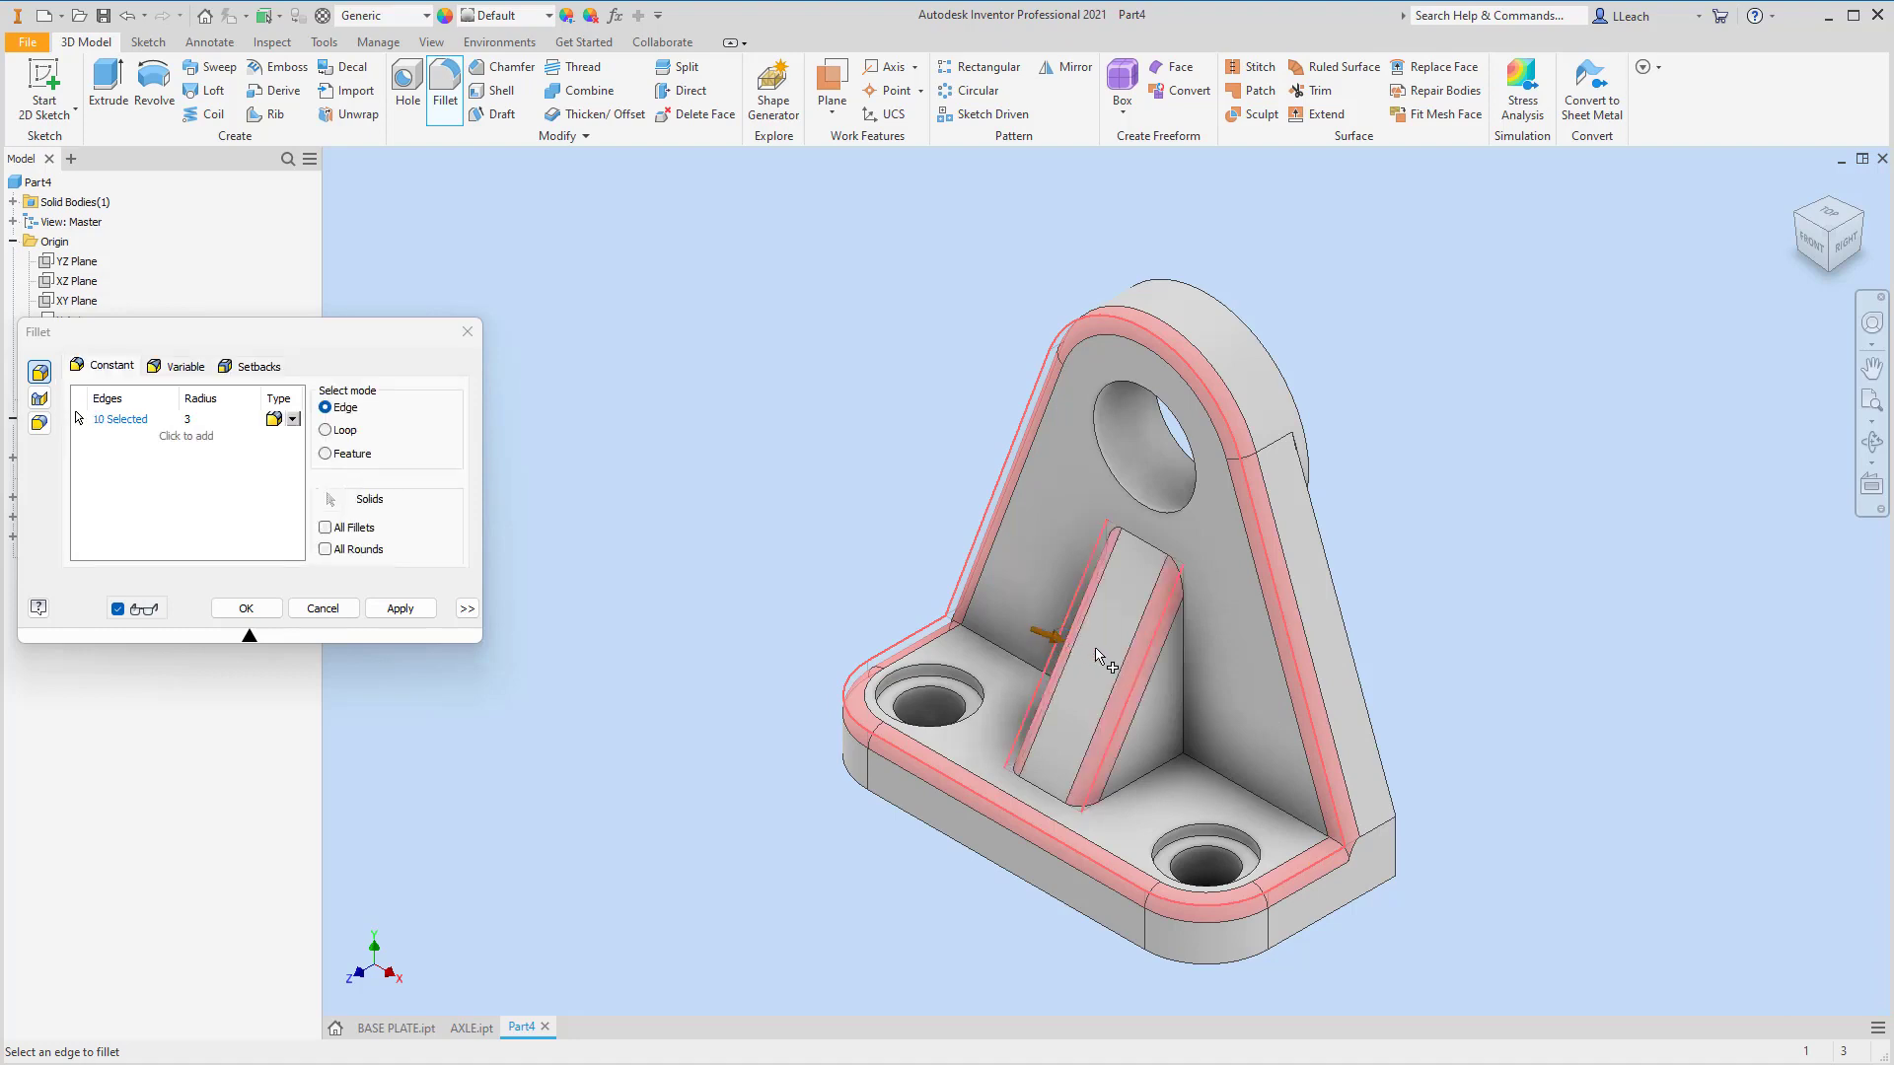
left_click(1152, 765)
left_click(1182, 659)
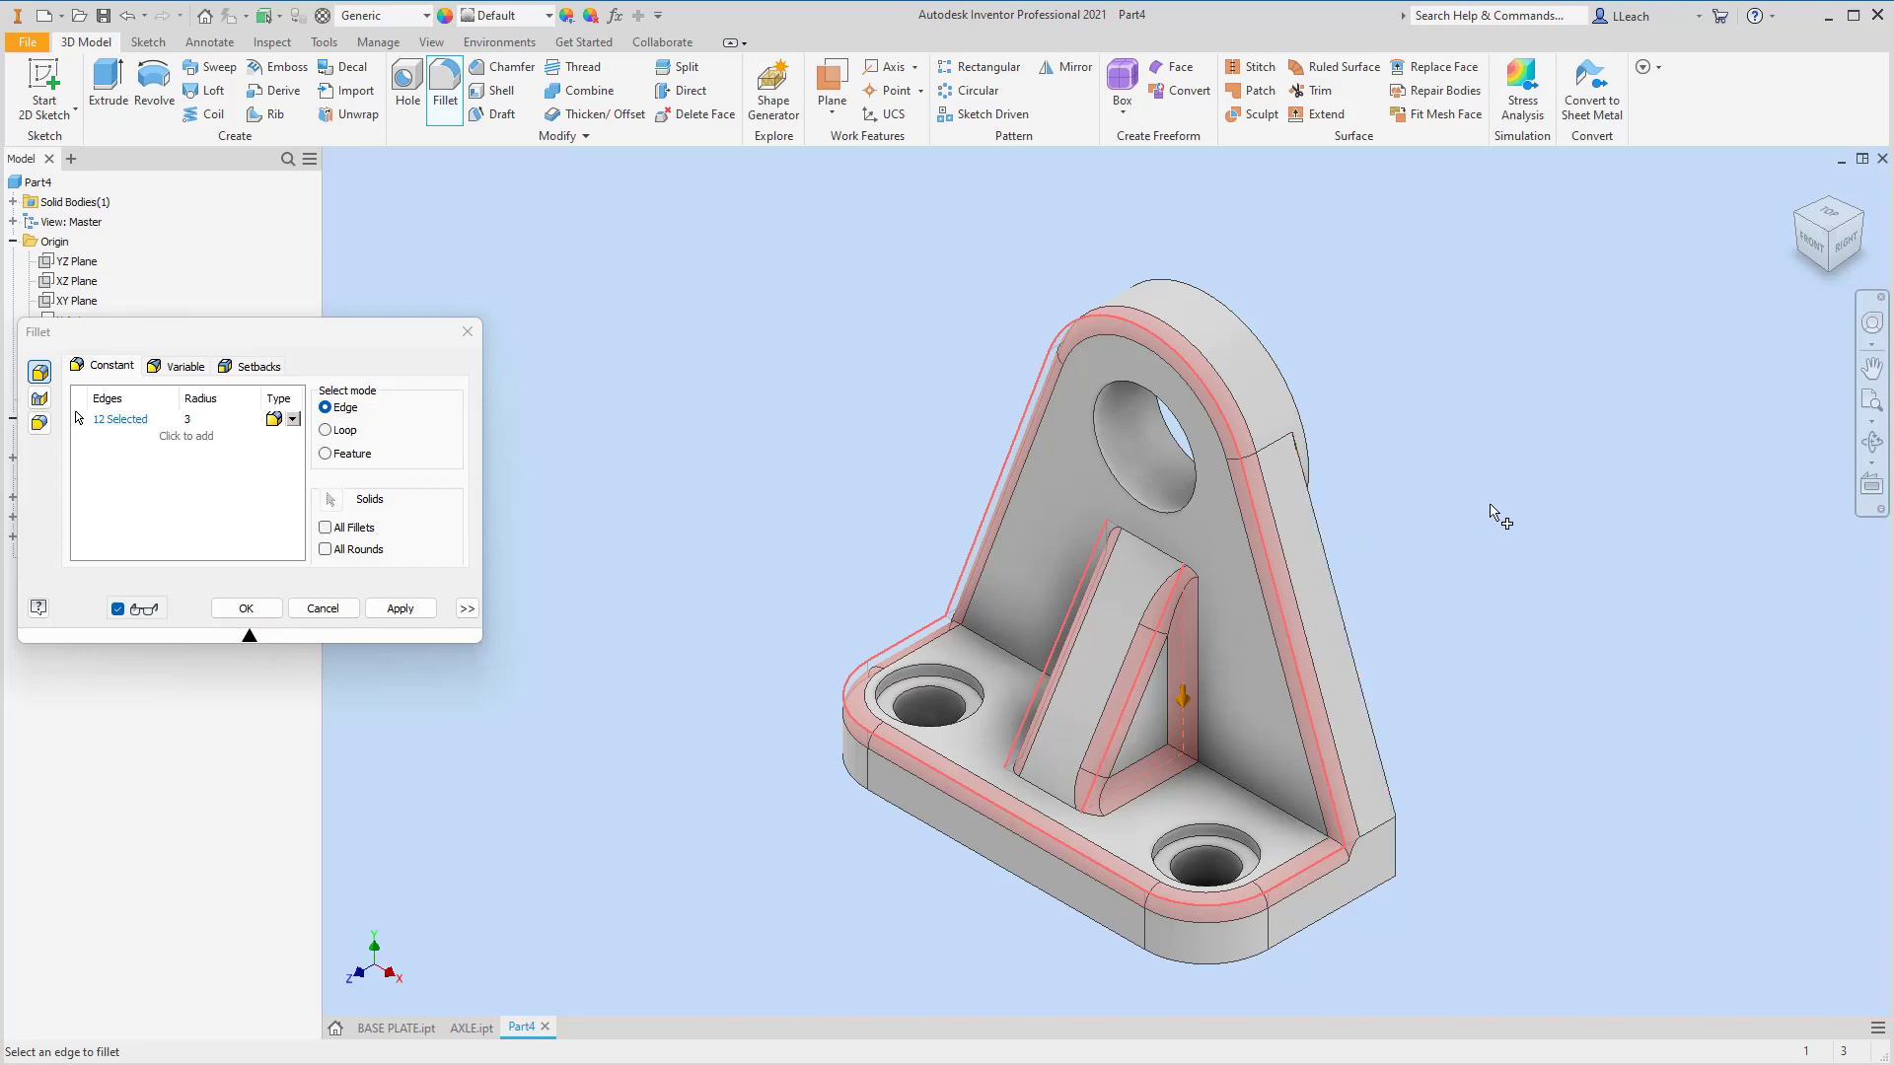
left_click(1808, 223)
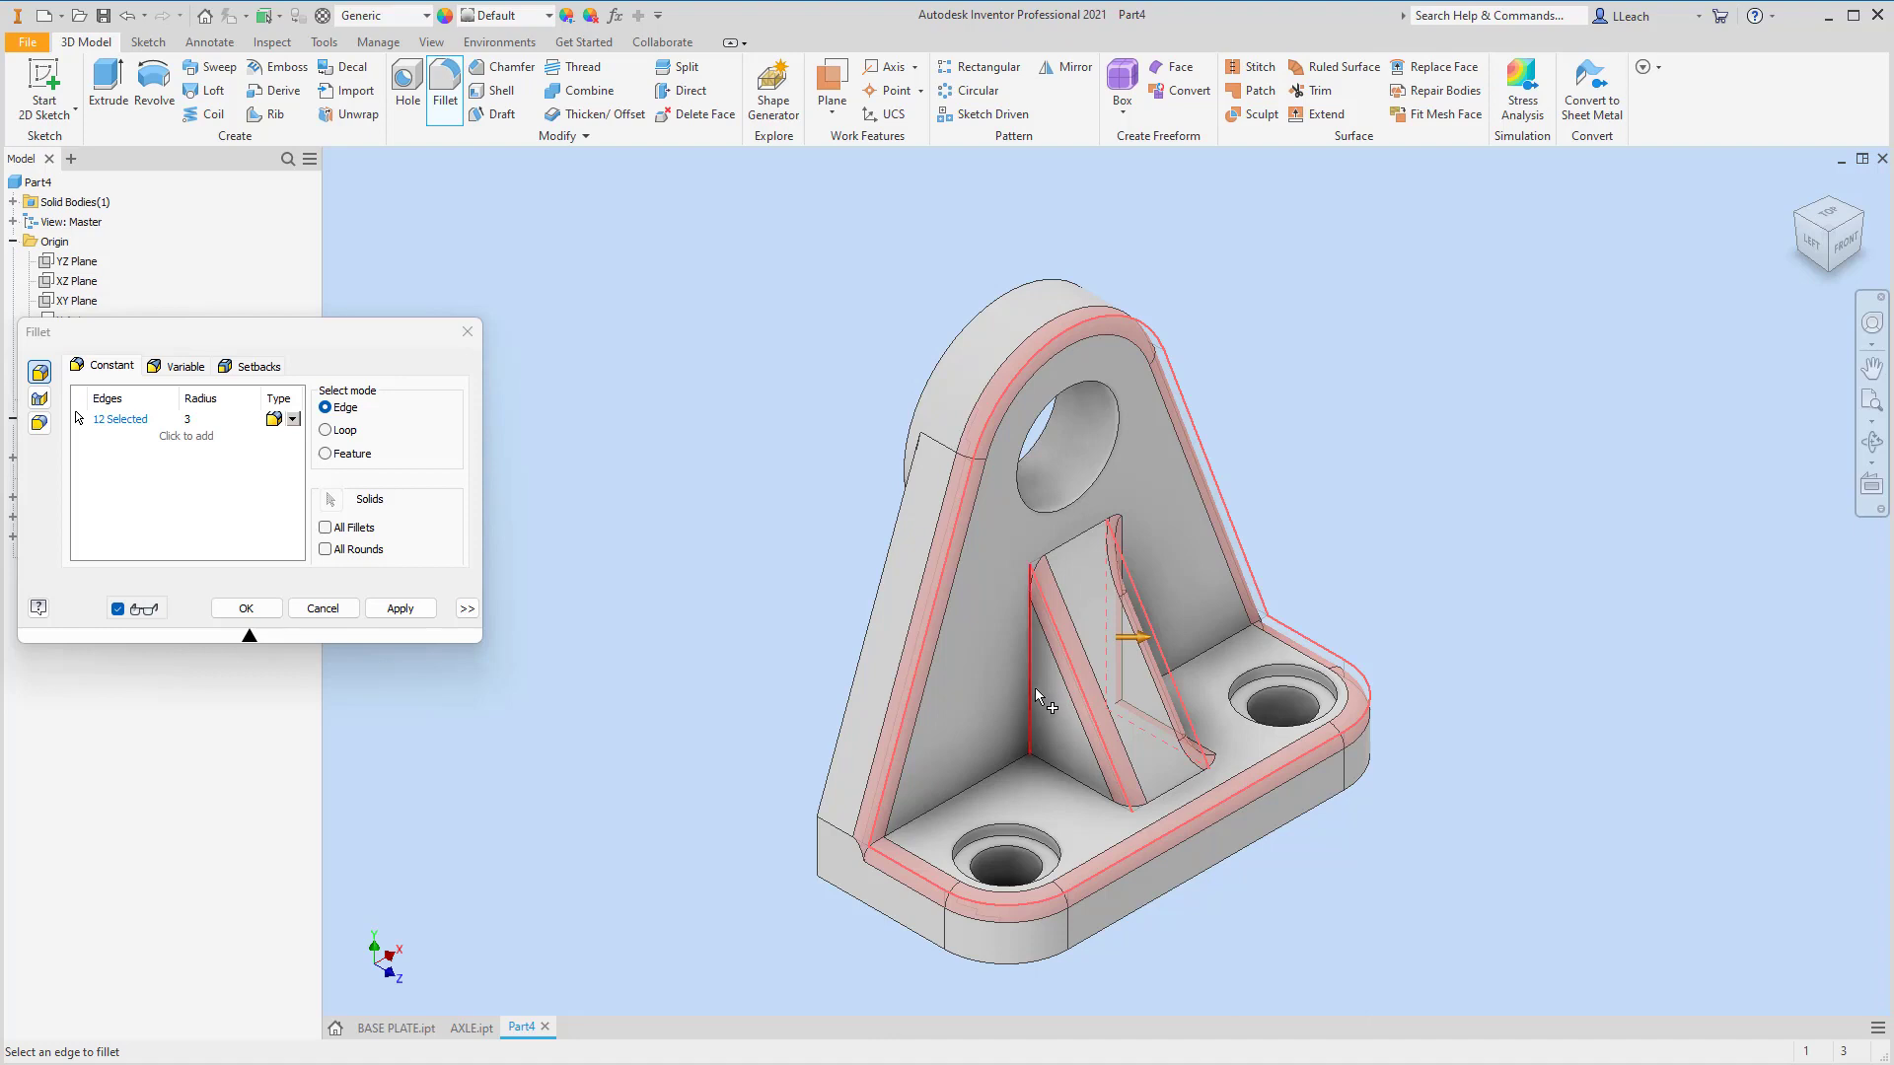
left_click(1048, 712)
left_click(1080, 779)
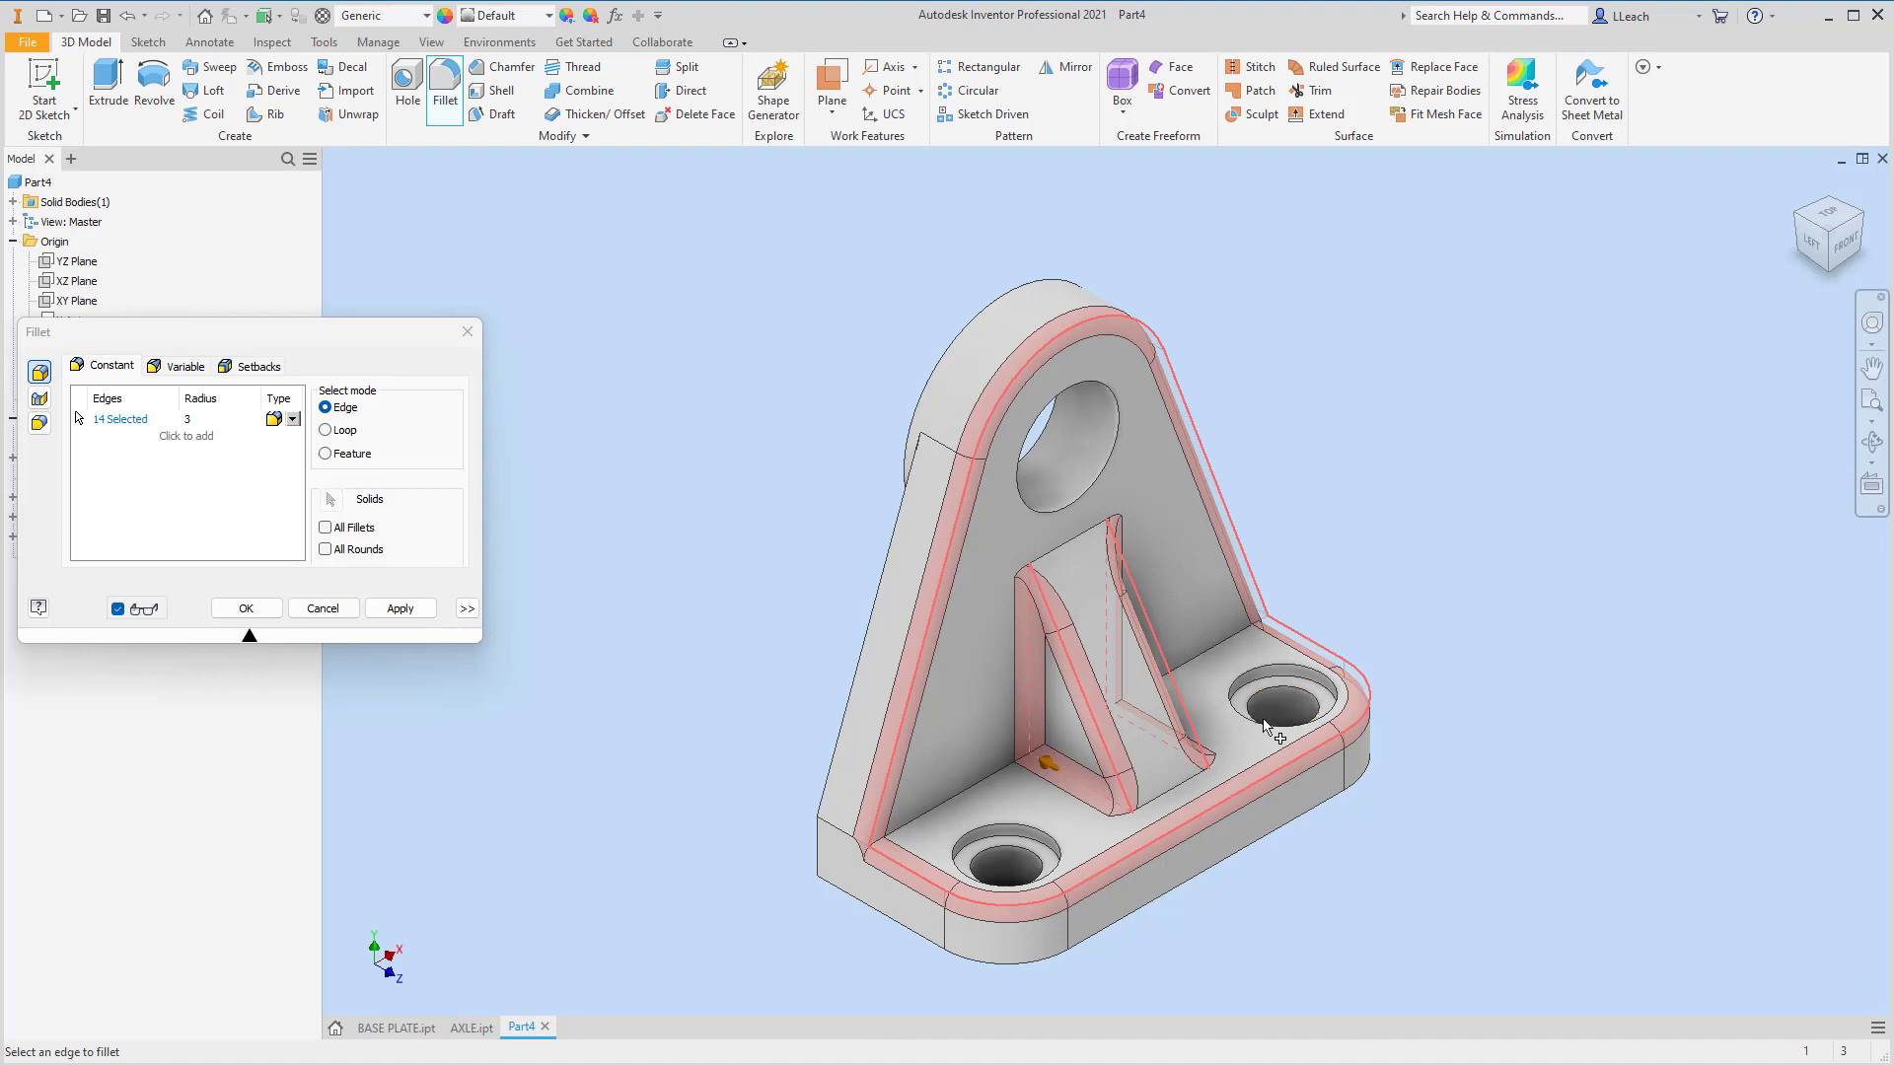
- Add the rib's lower front edge and its upper edge against the upright, and create the 3 mm fillet
left_click(1172, 787)
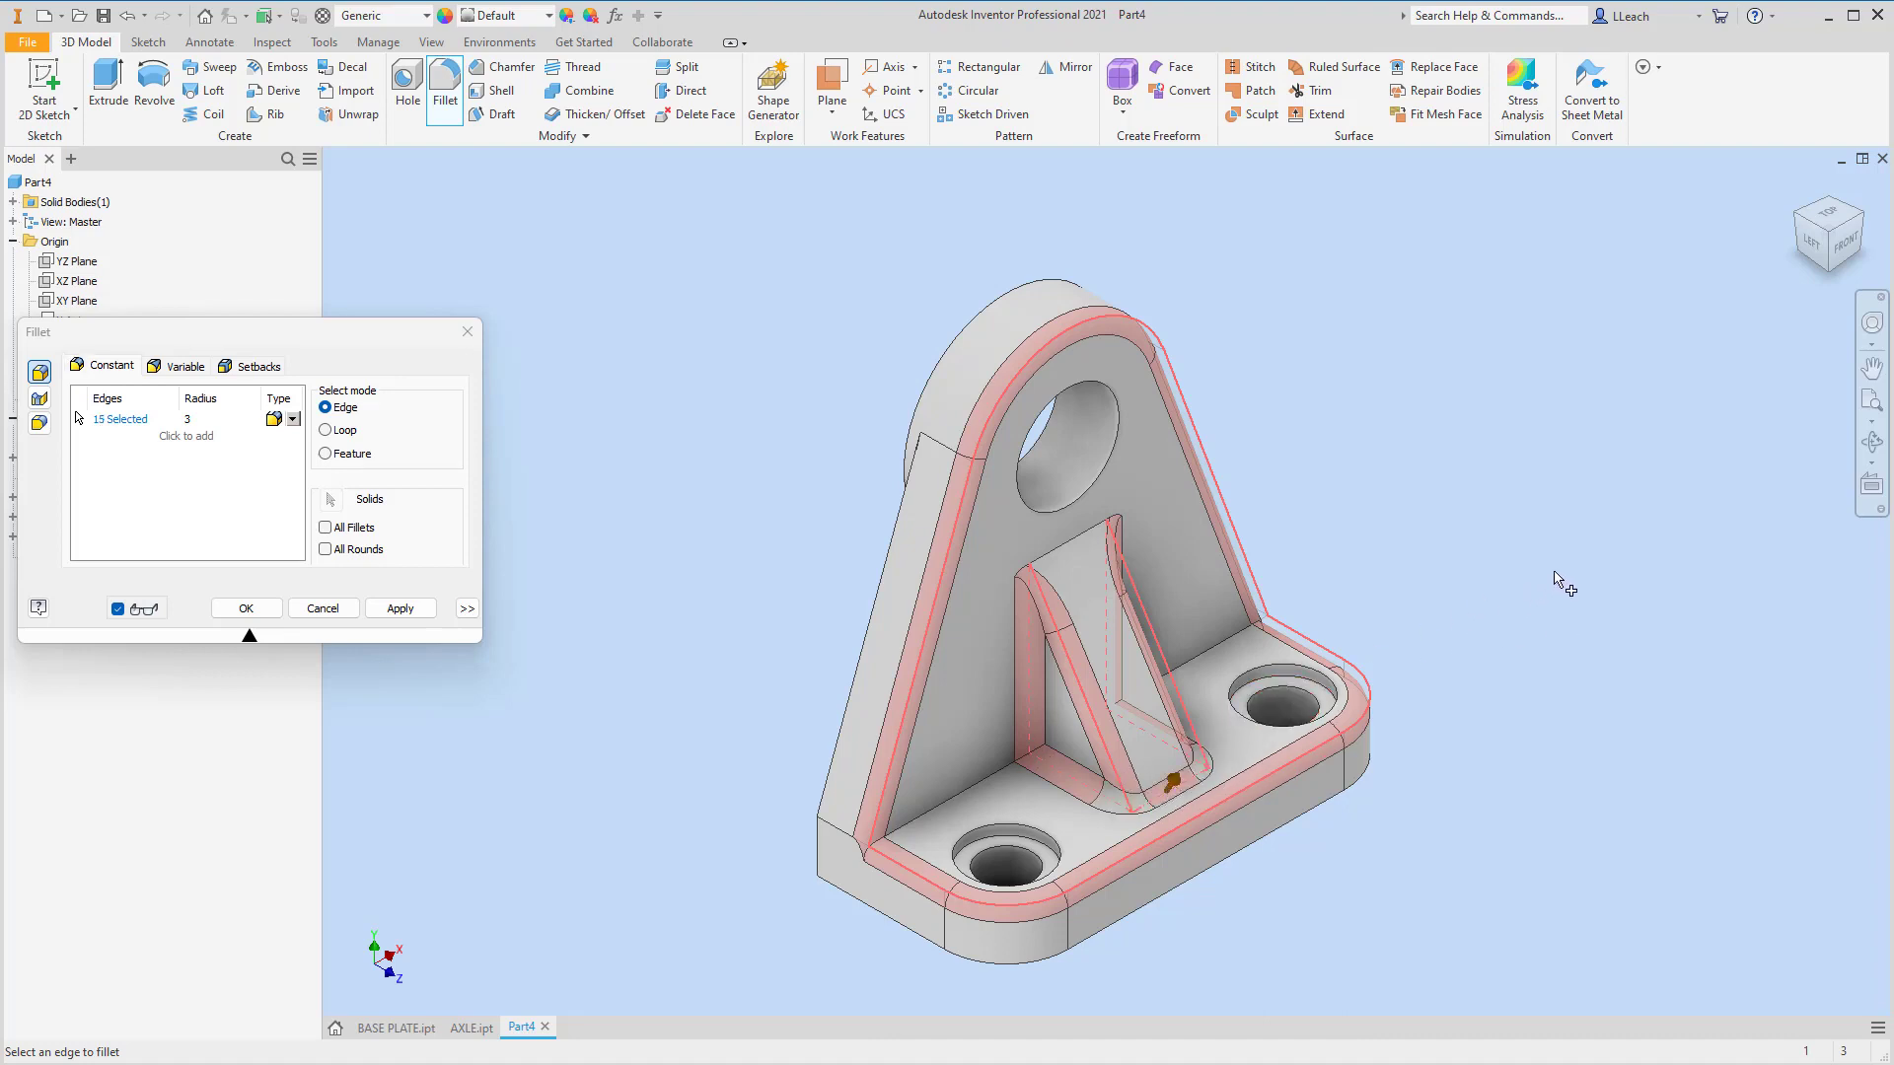
left_click(1090, 545)
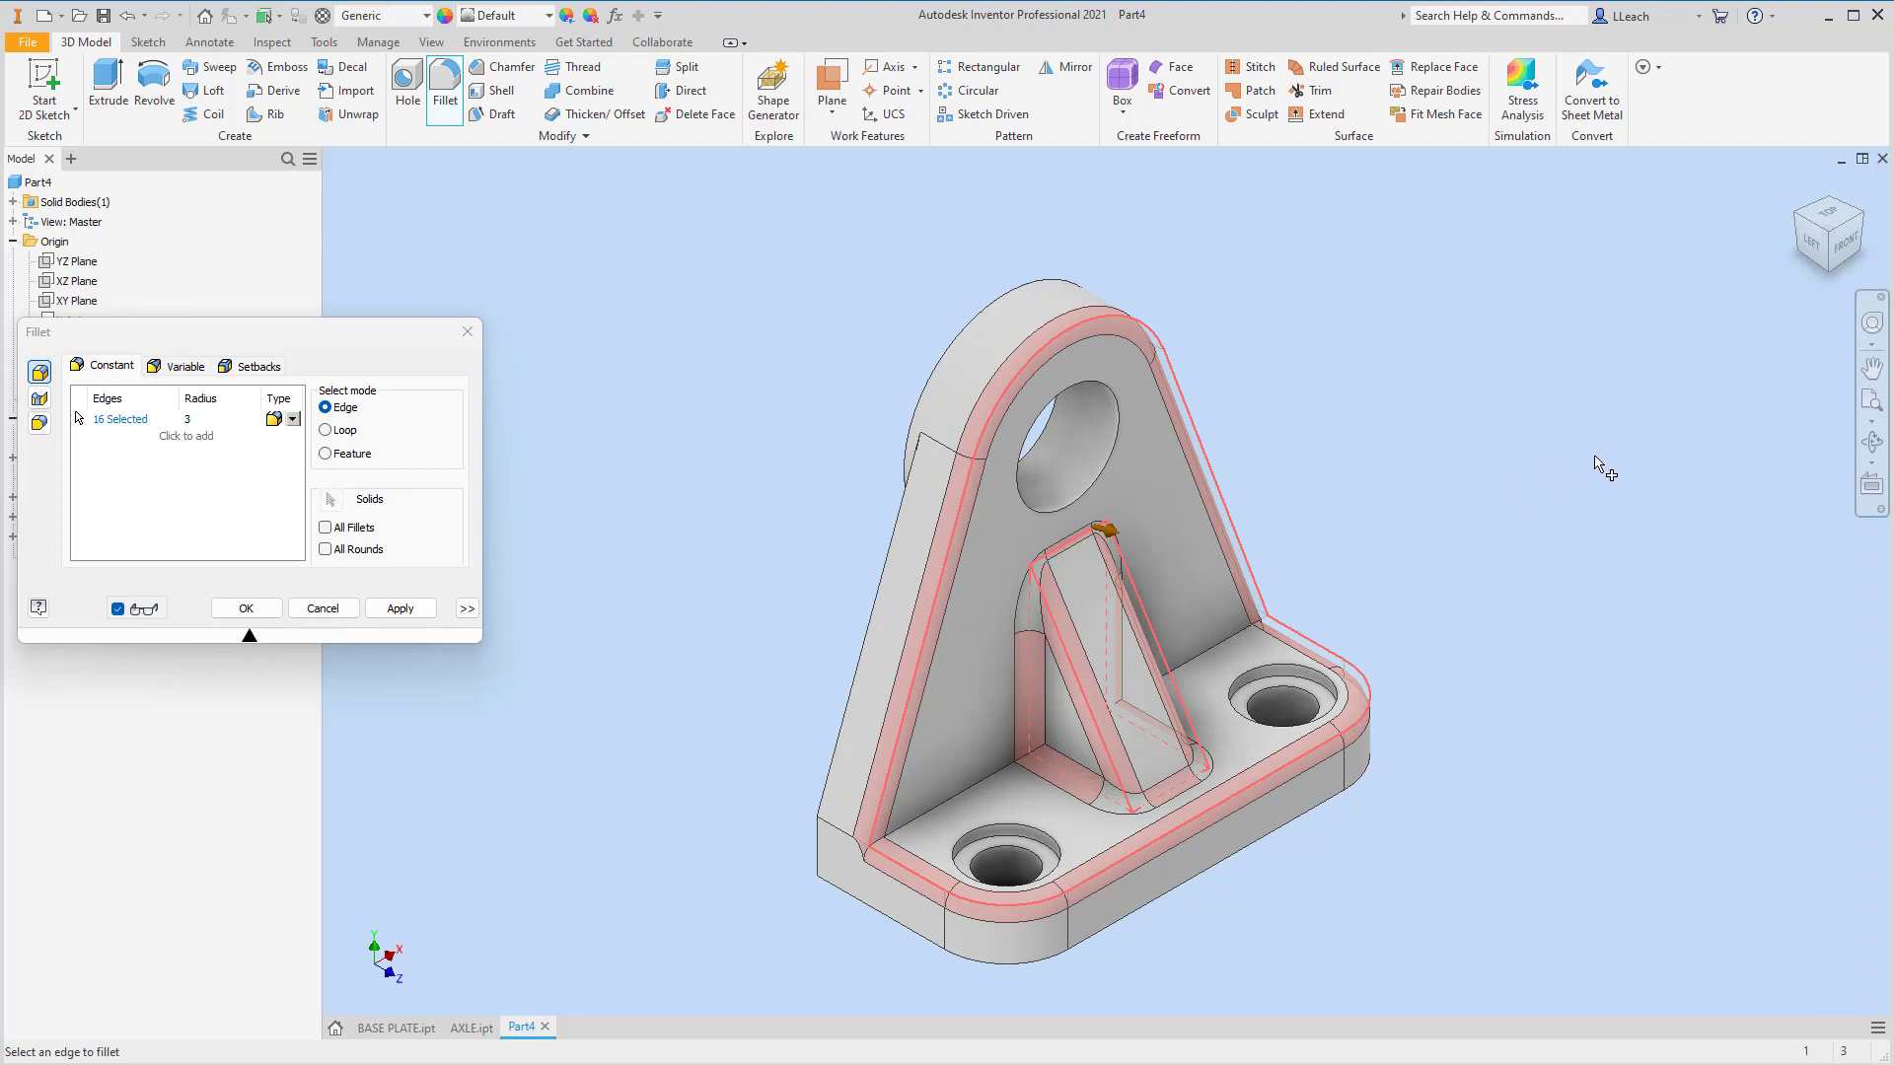
left_click(400, 608)
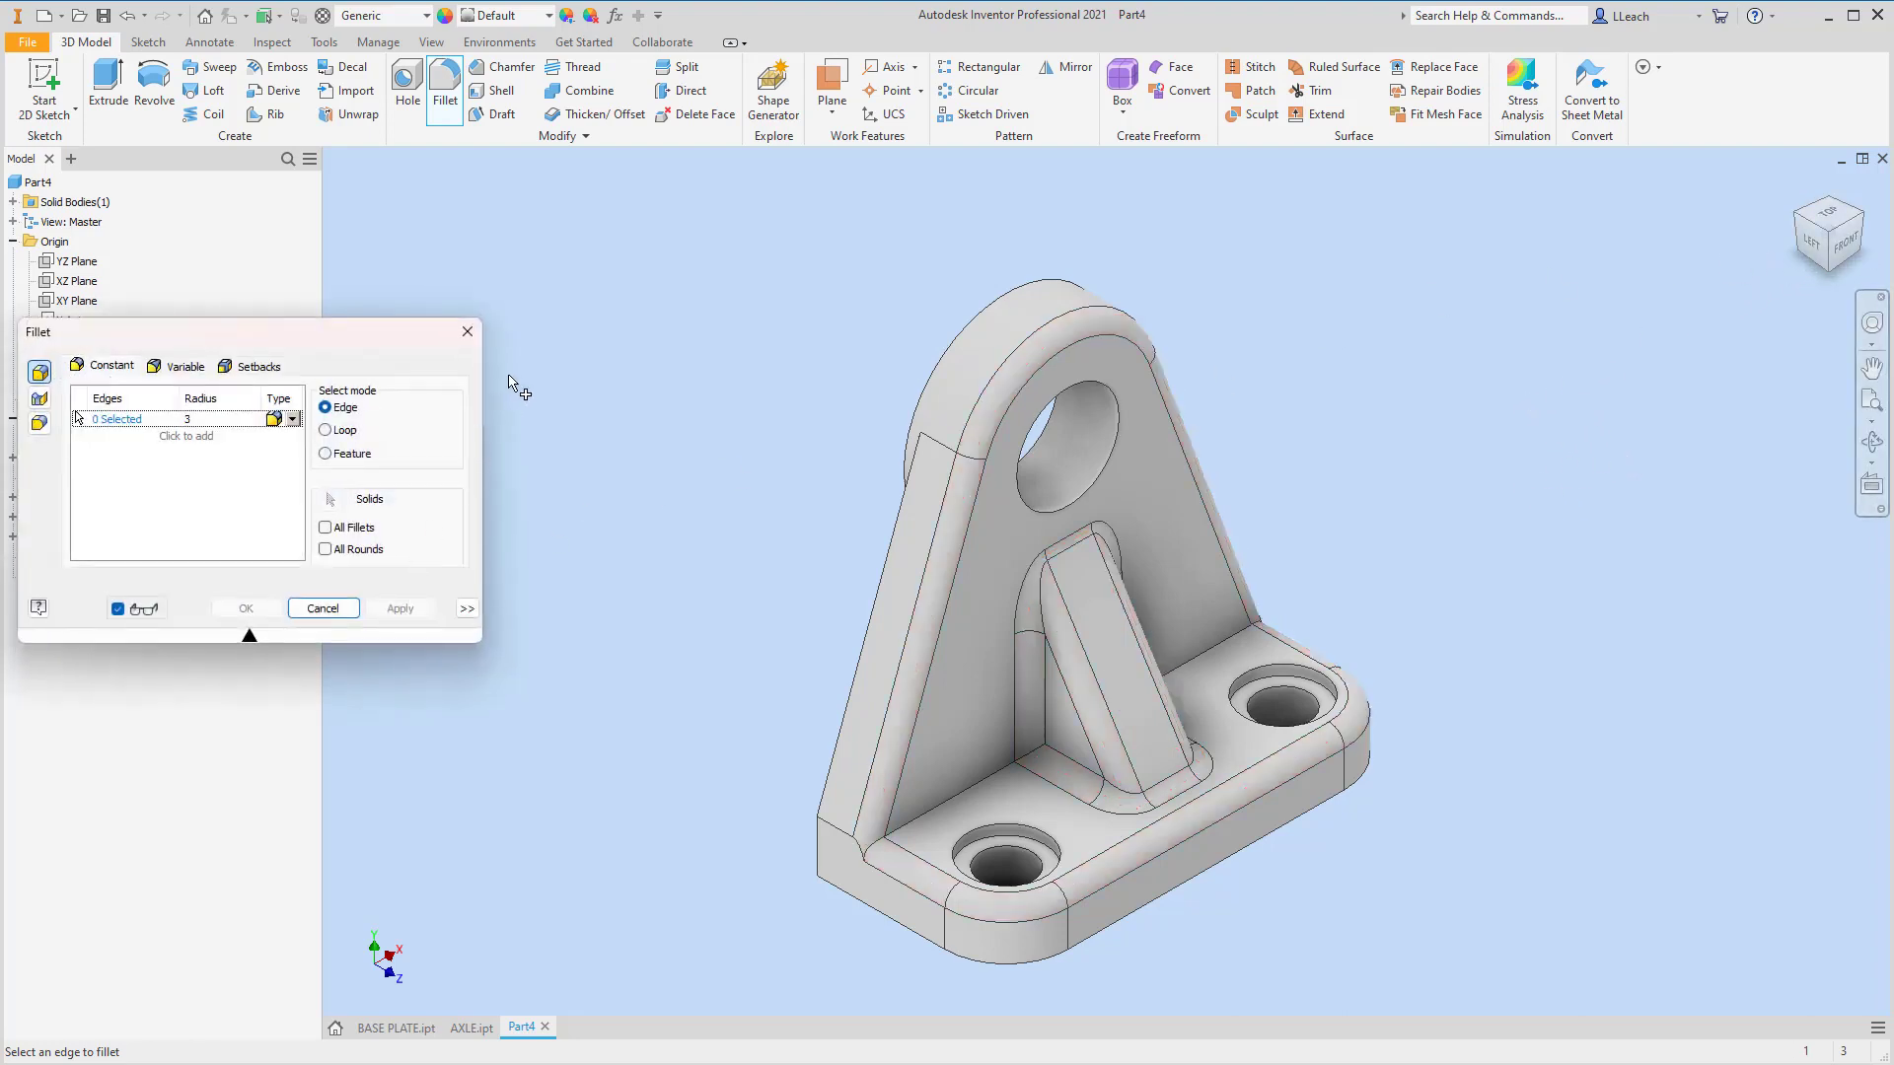
left_click(467, 332)
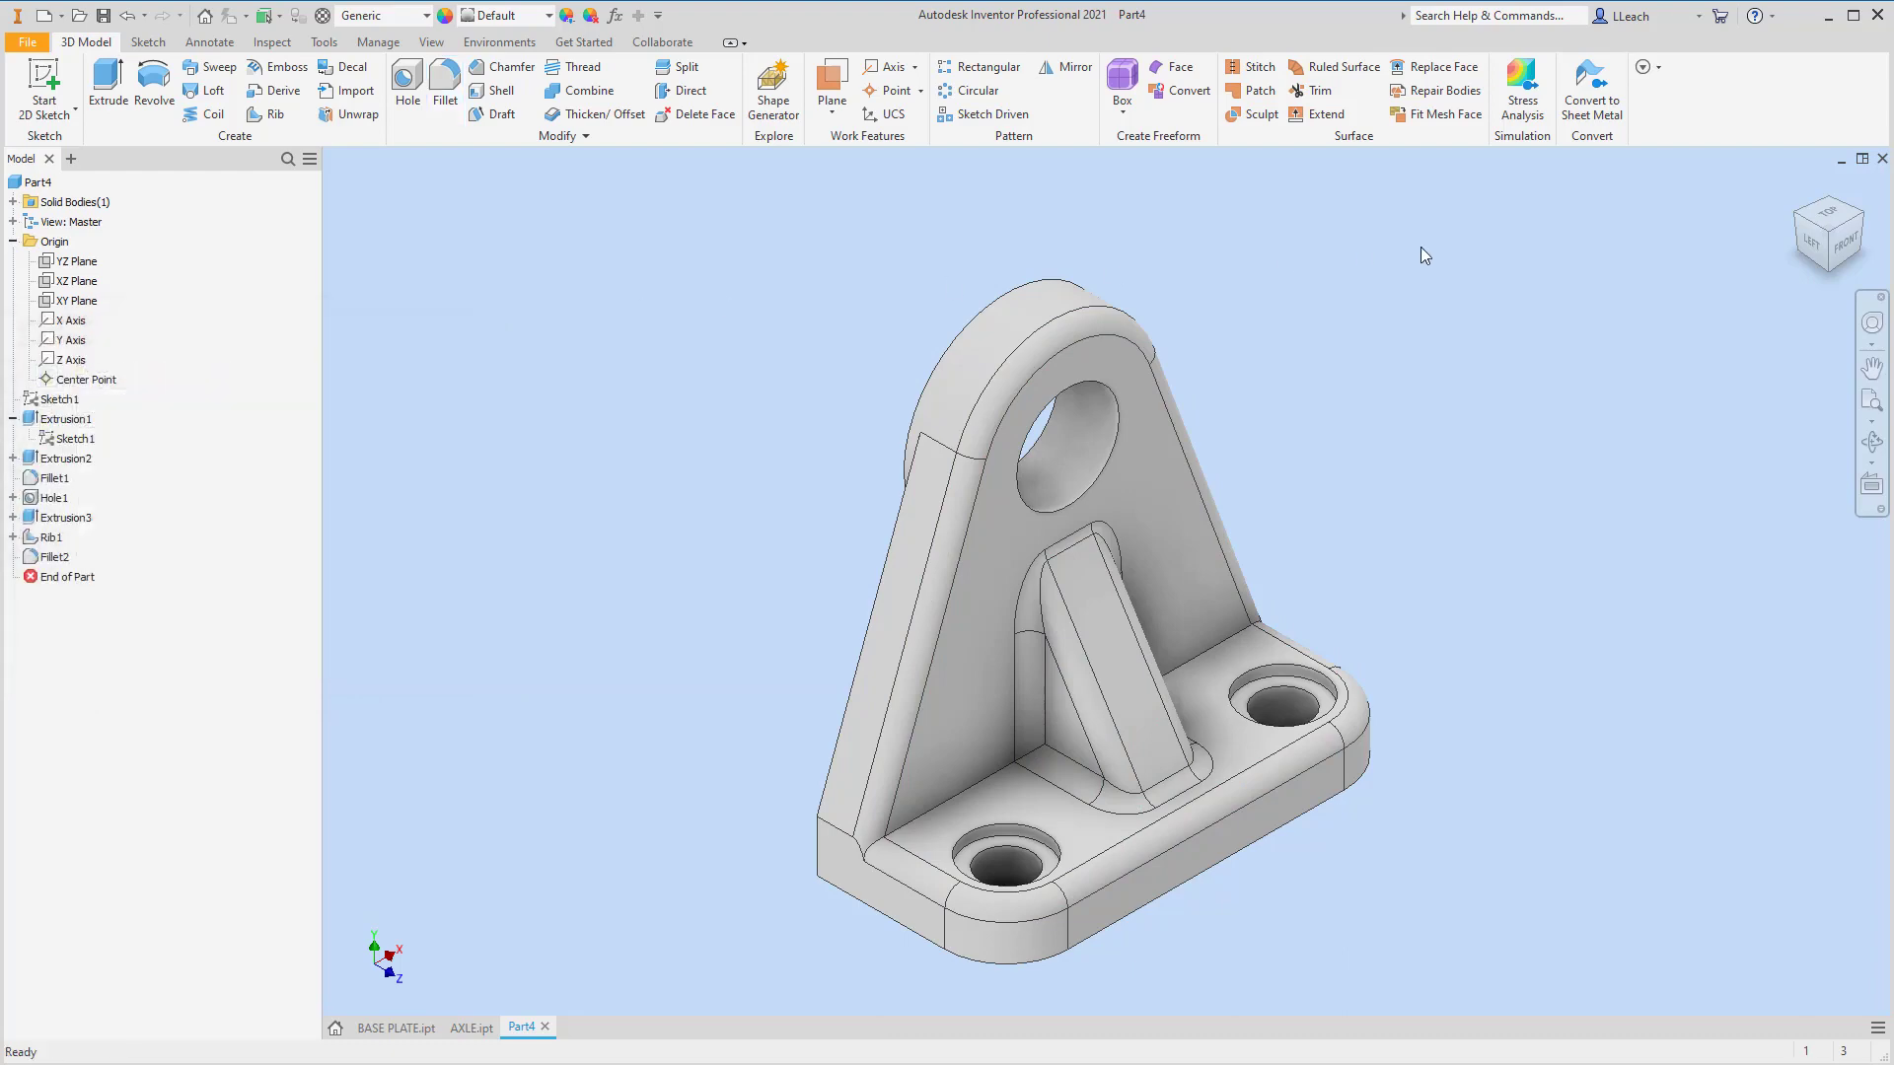
- Fillet the edges between the upright's front face and the base's top face on both sides of the rib with 3 mm radius
left_click(1864, 216)
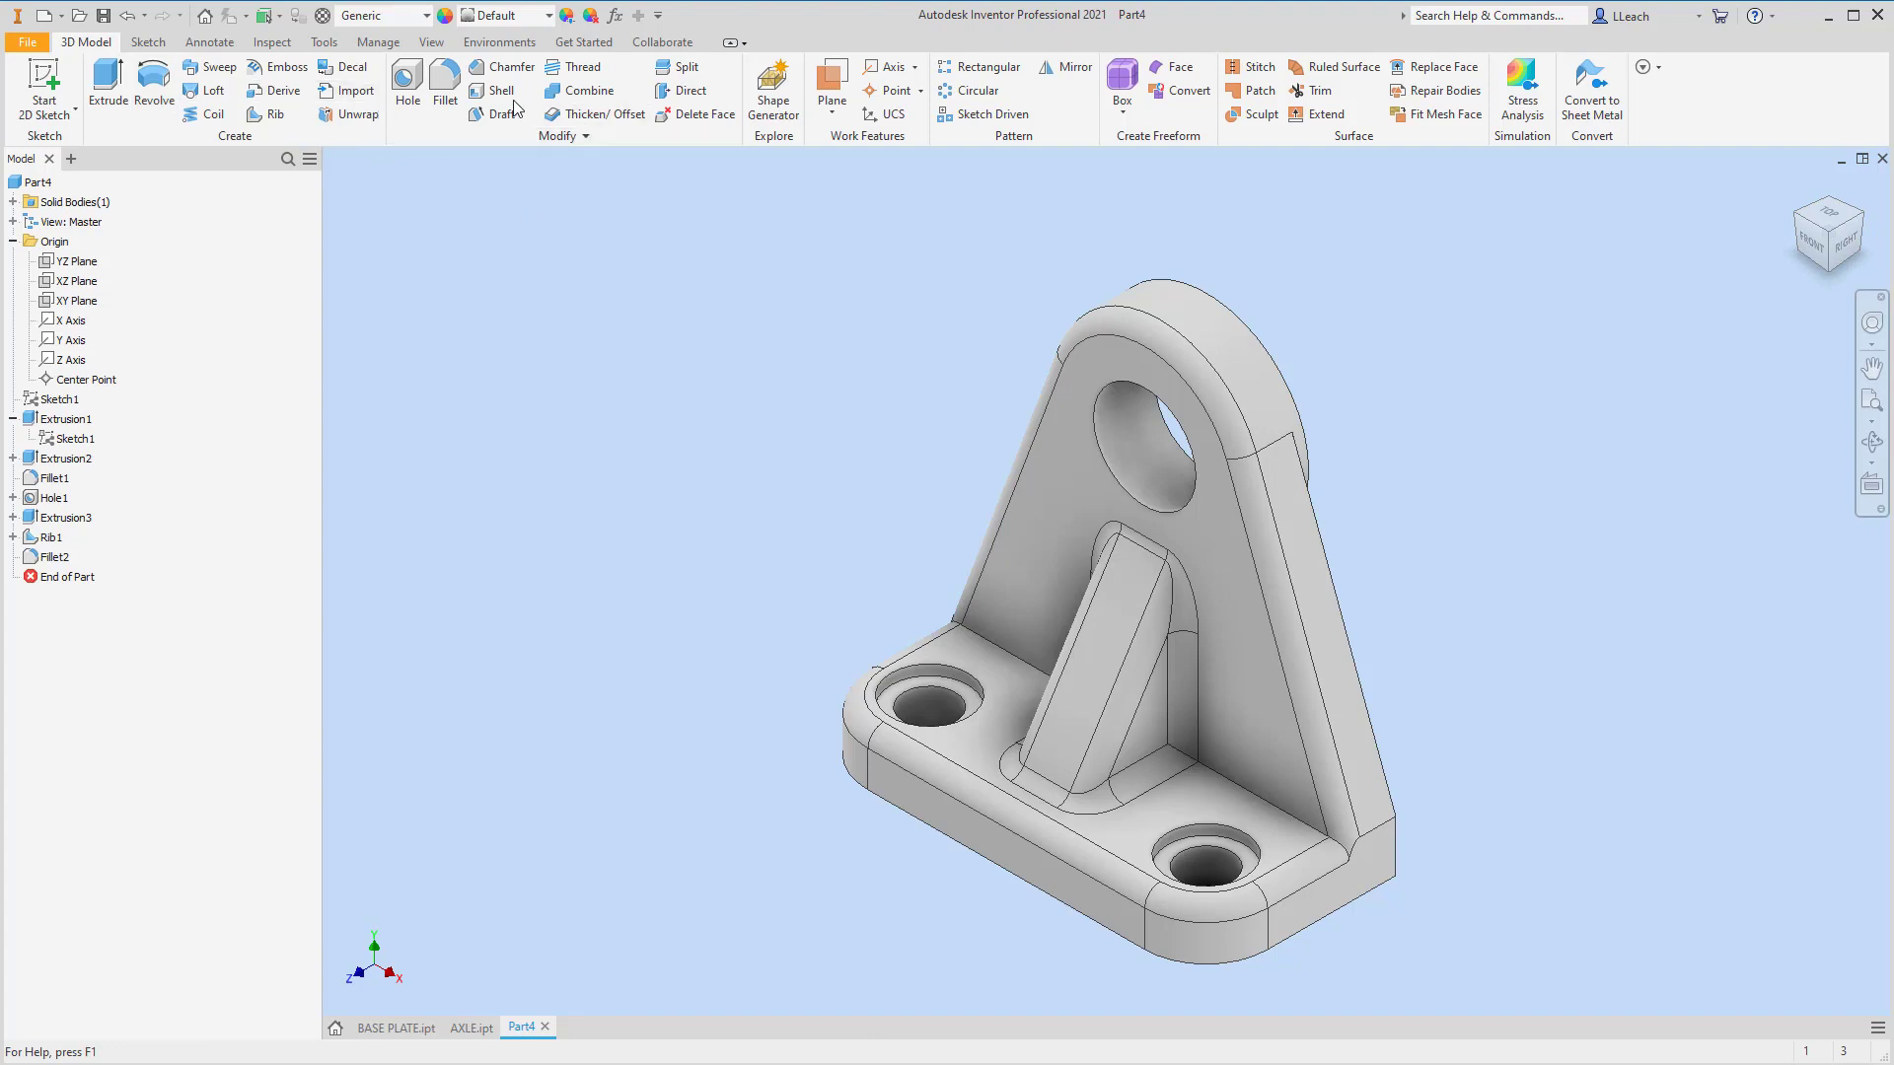
left_click(445, 87)
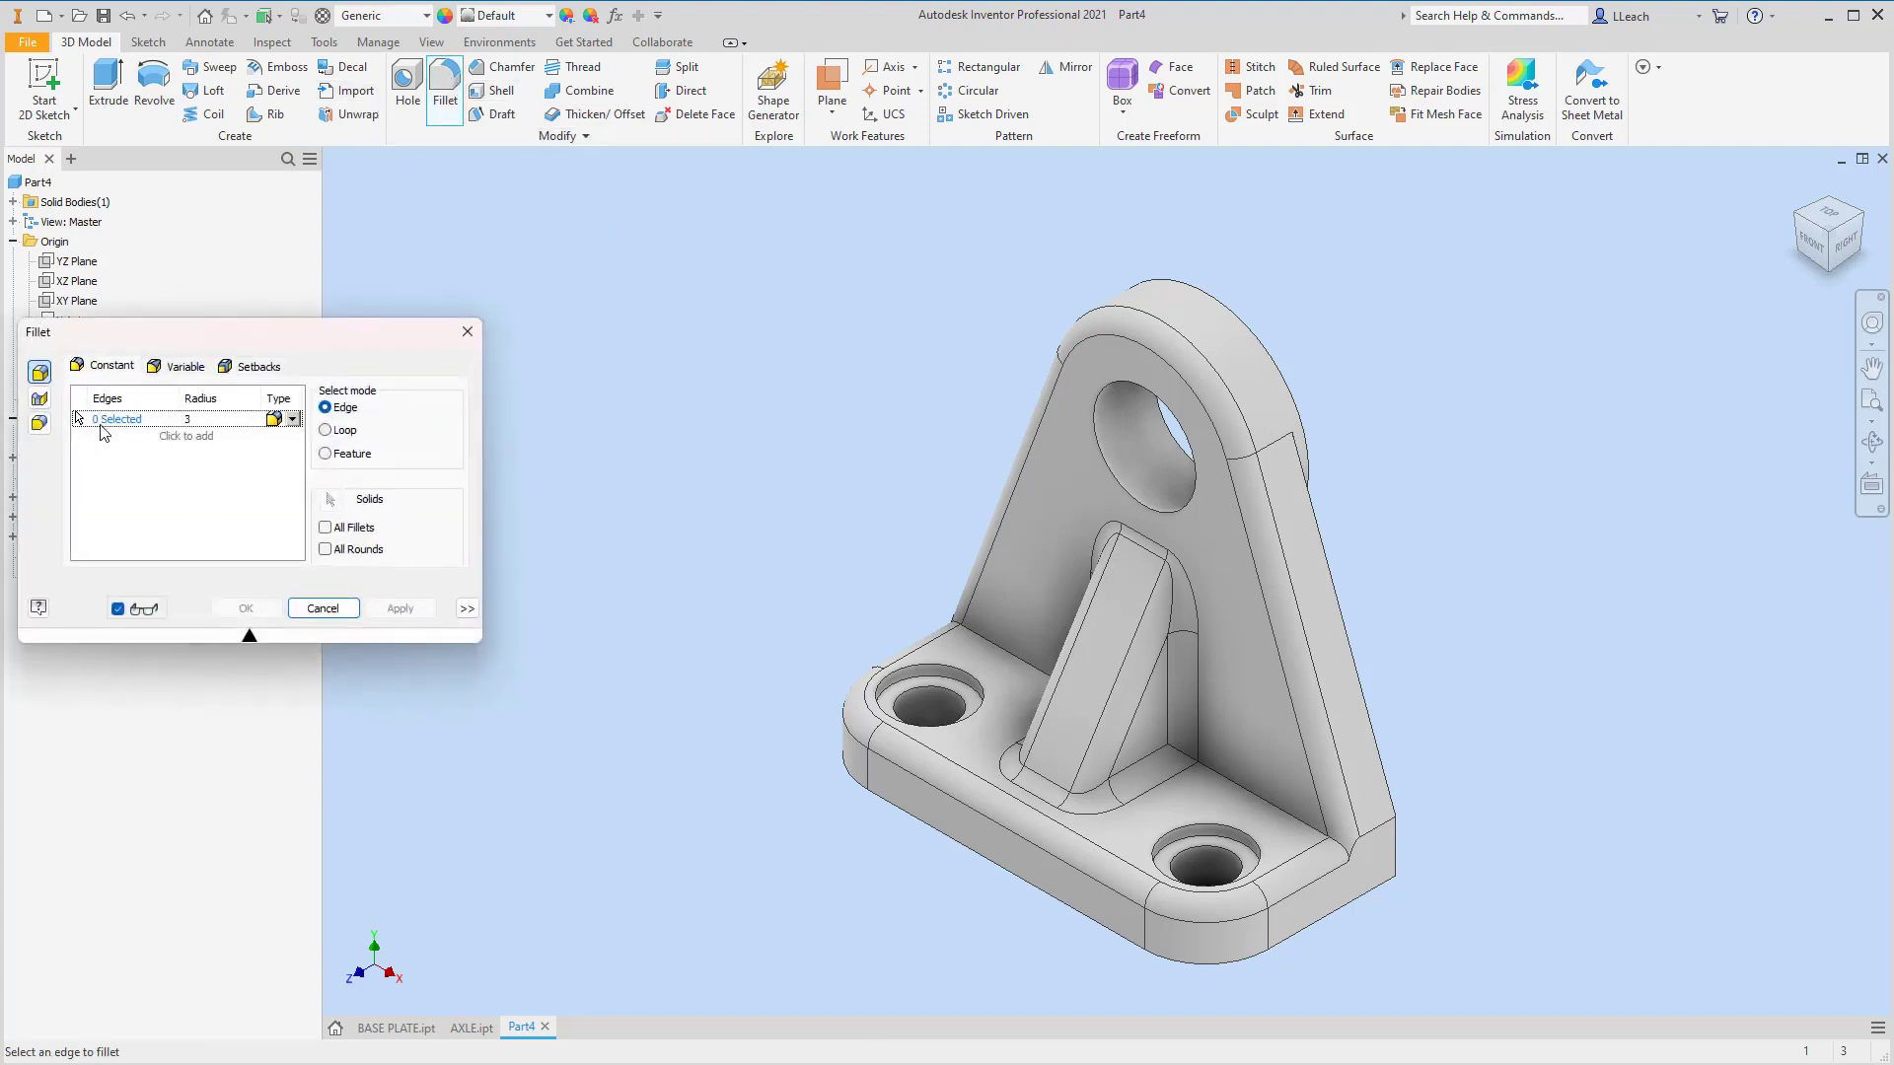
left_click(1250, 795)
left_click(1030, 669)
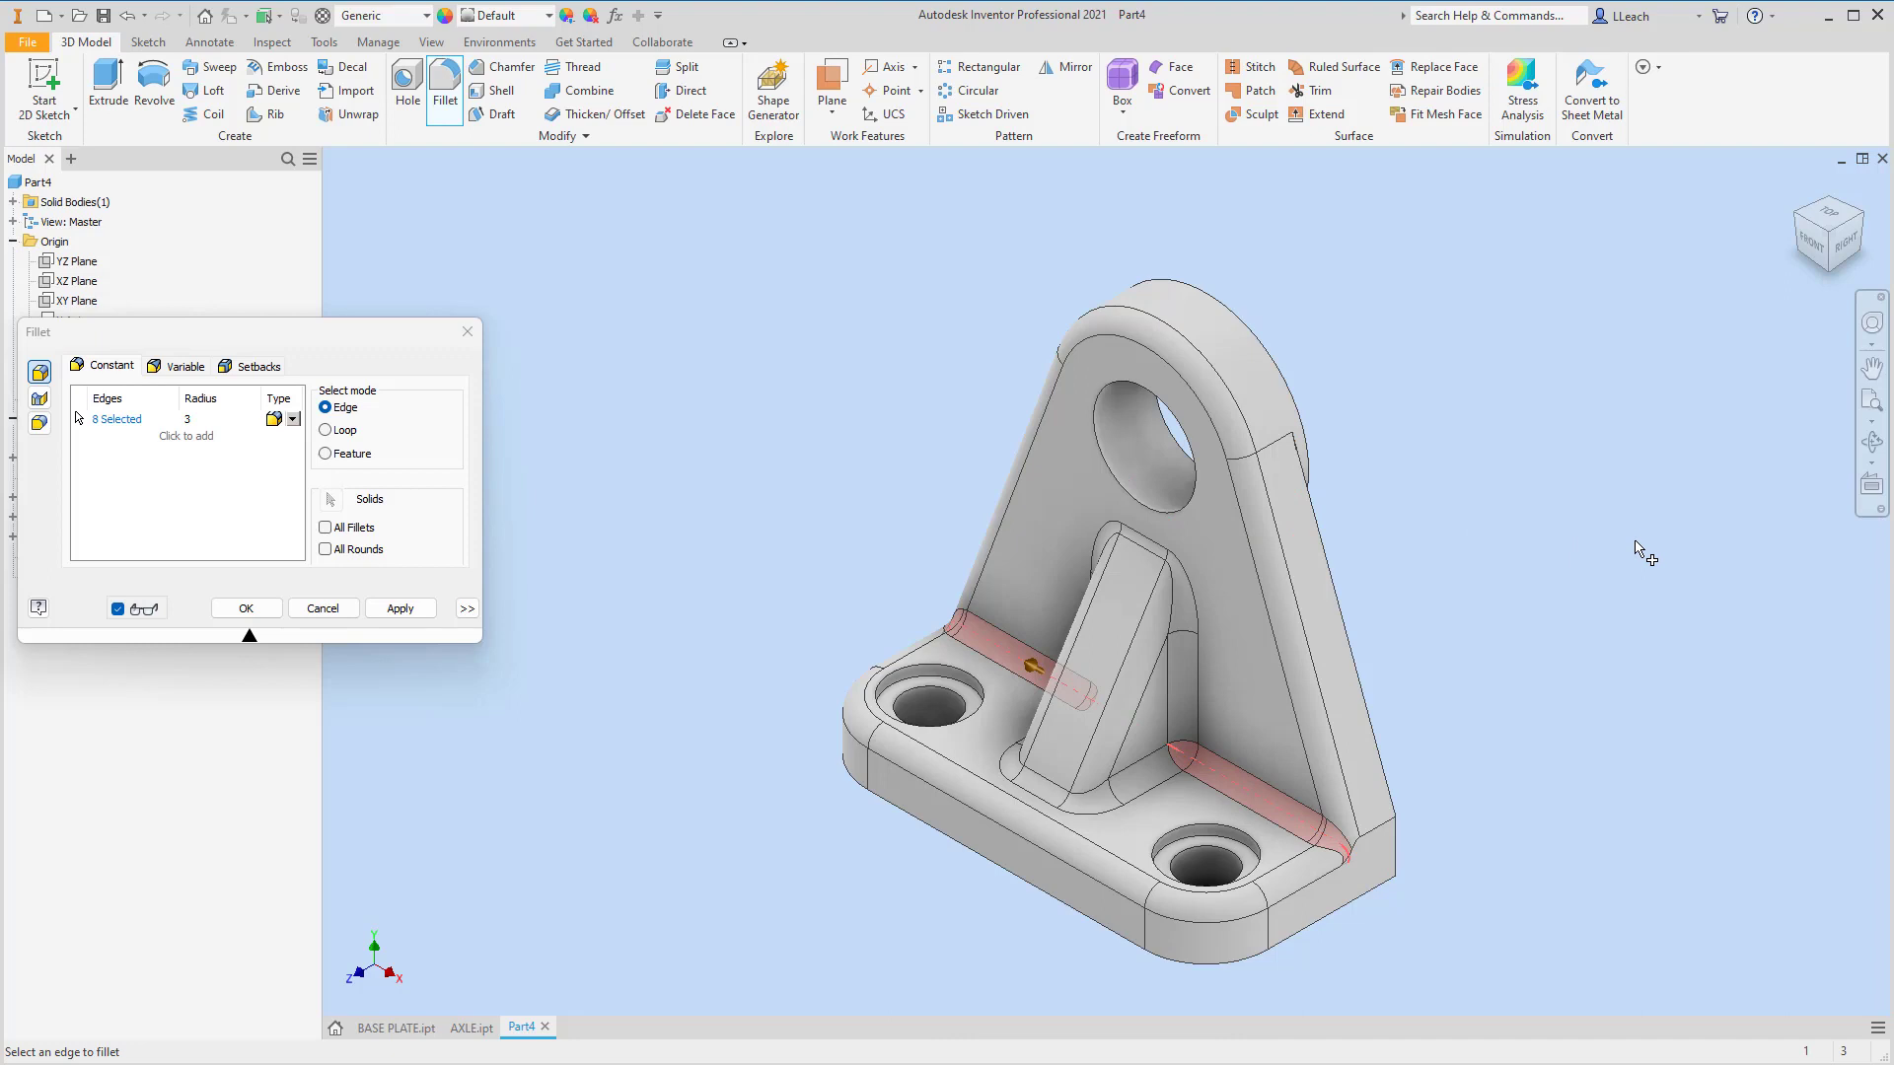
left_click(399, 608)
left_click(457, 335)
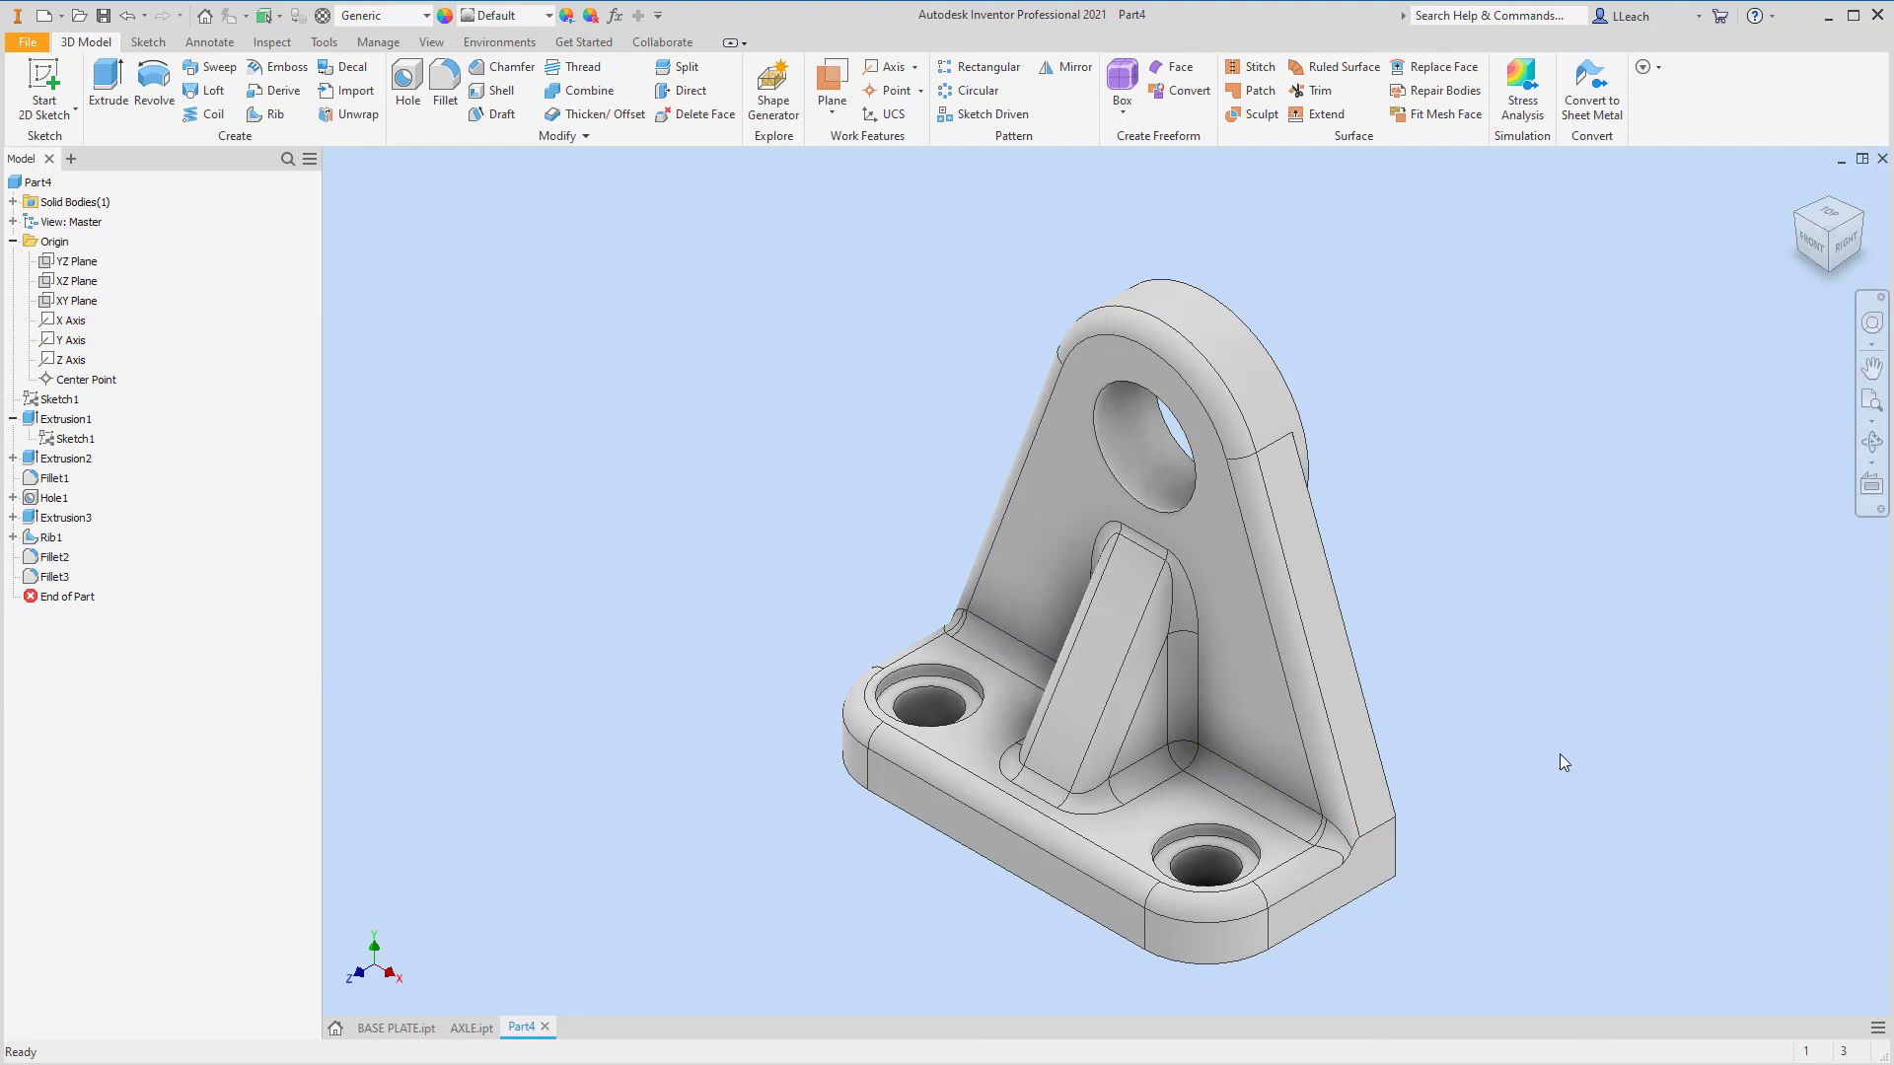
- Try a 3 mm fillet on the short edge where the upright's right slanted side meets the base
left_click(1862, 225)
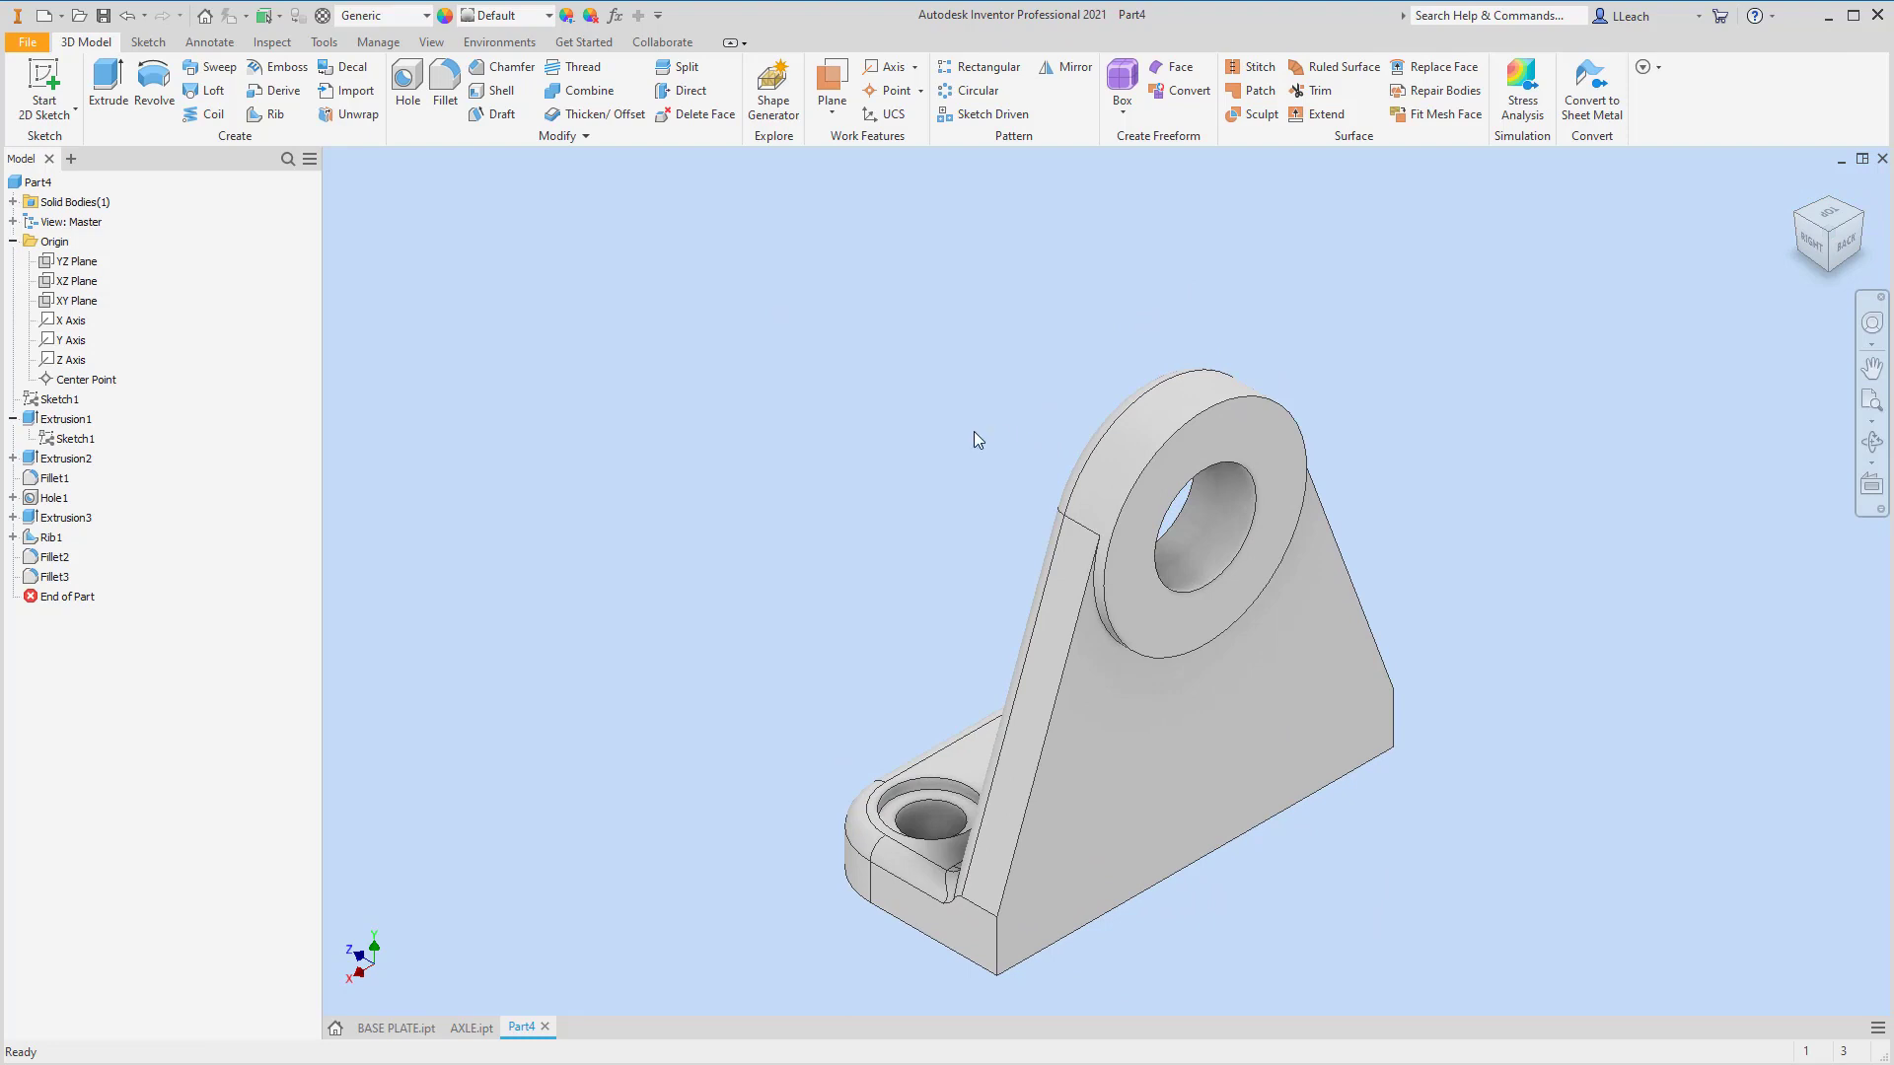
left_click(445, 86)
left_click(970, 903)
scroll(976, 907, "up", 5)
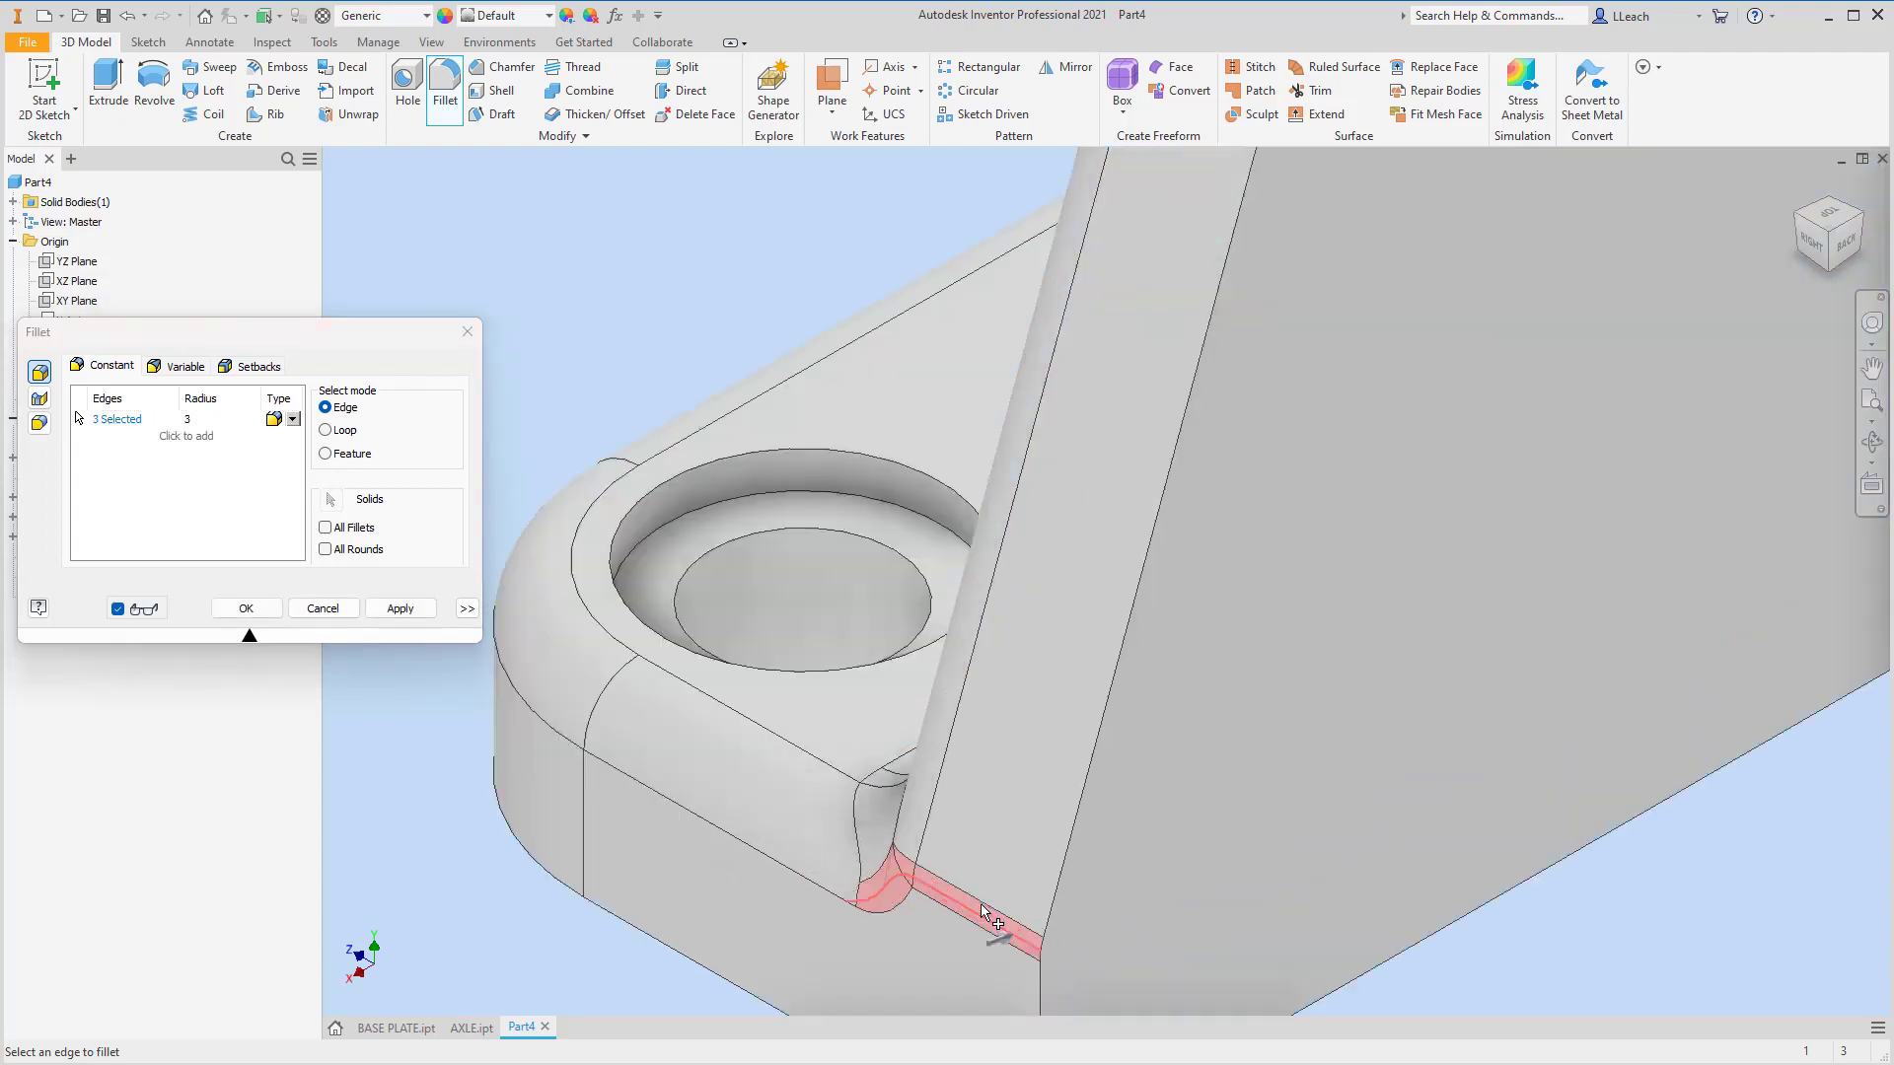
scroll(971, 913, "down", 3)
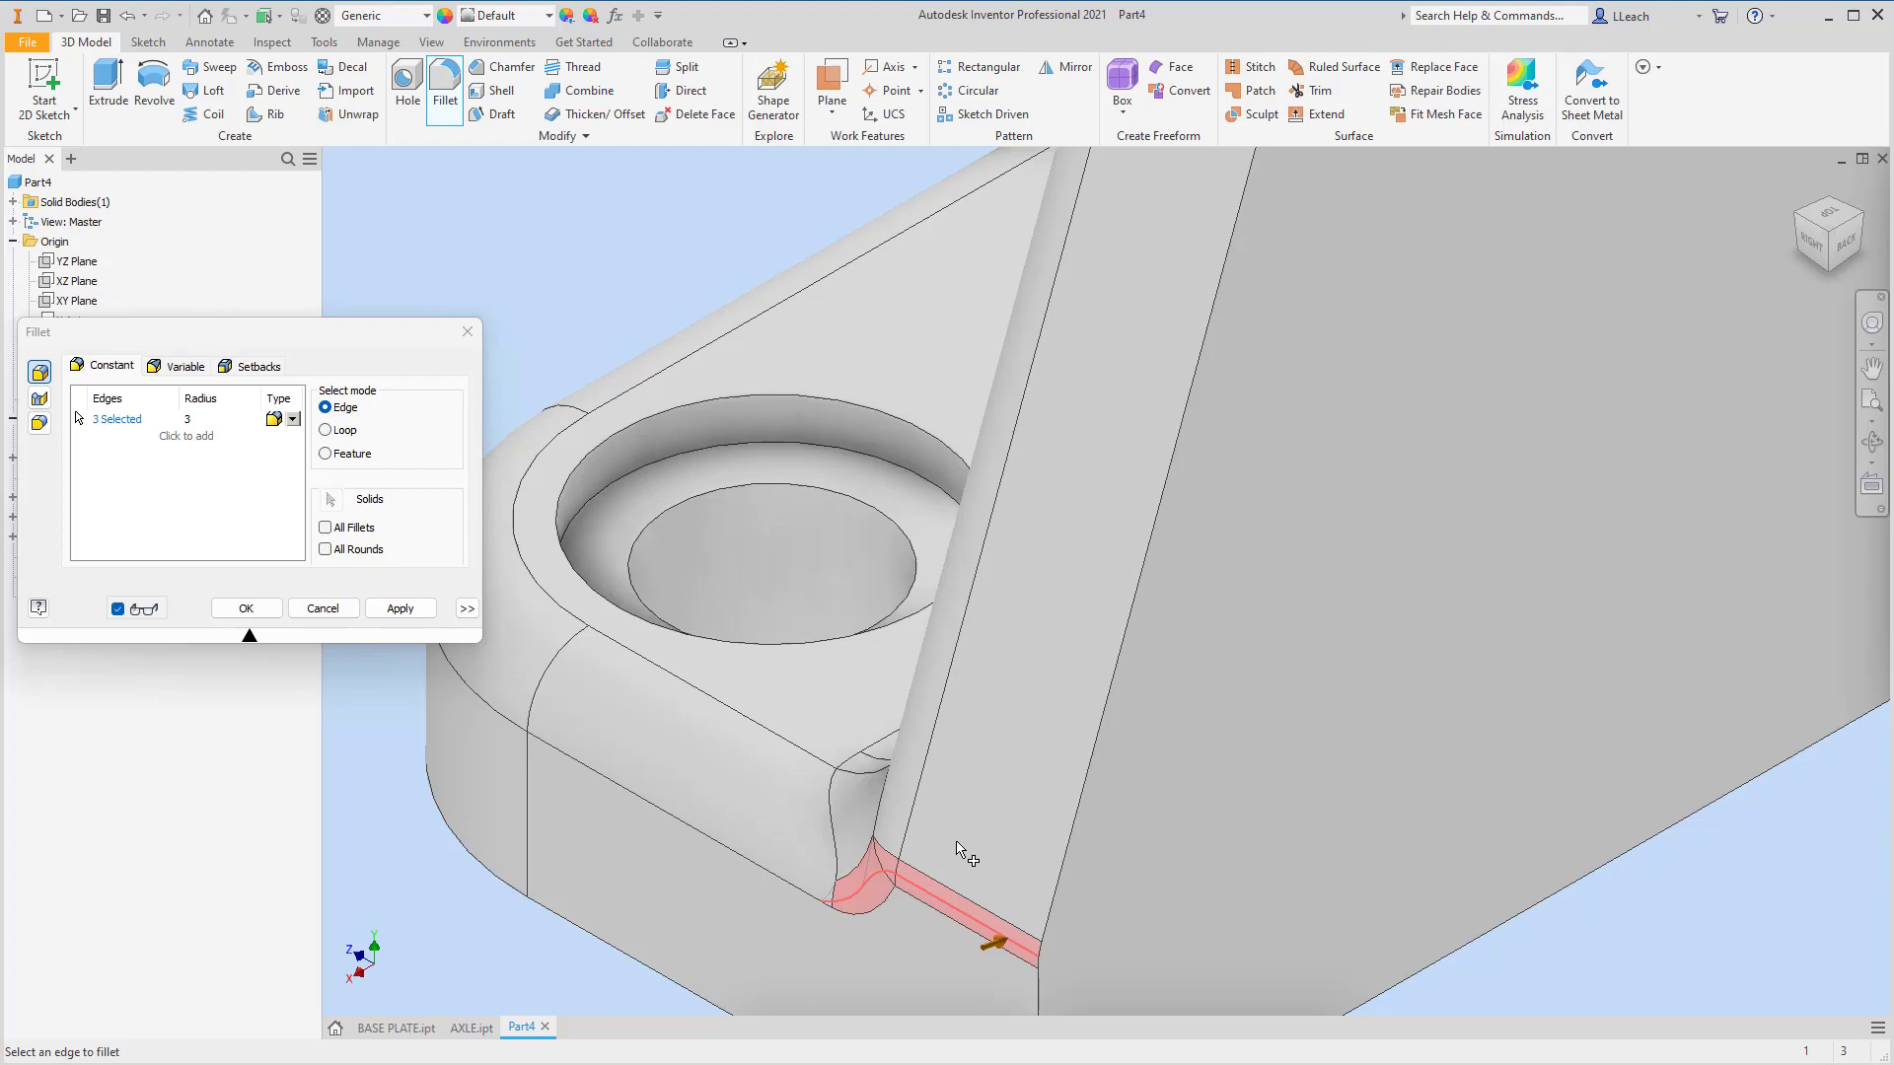
scroll(1134, 710, "up", 2)
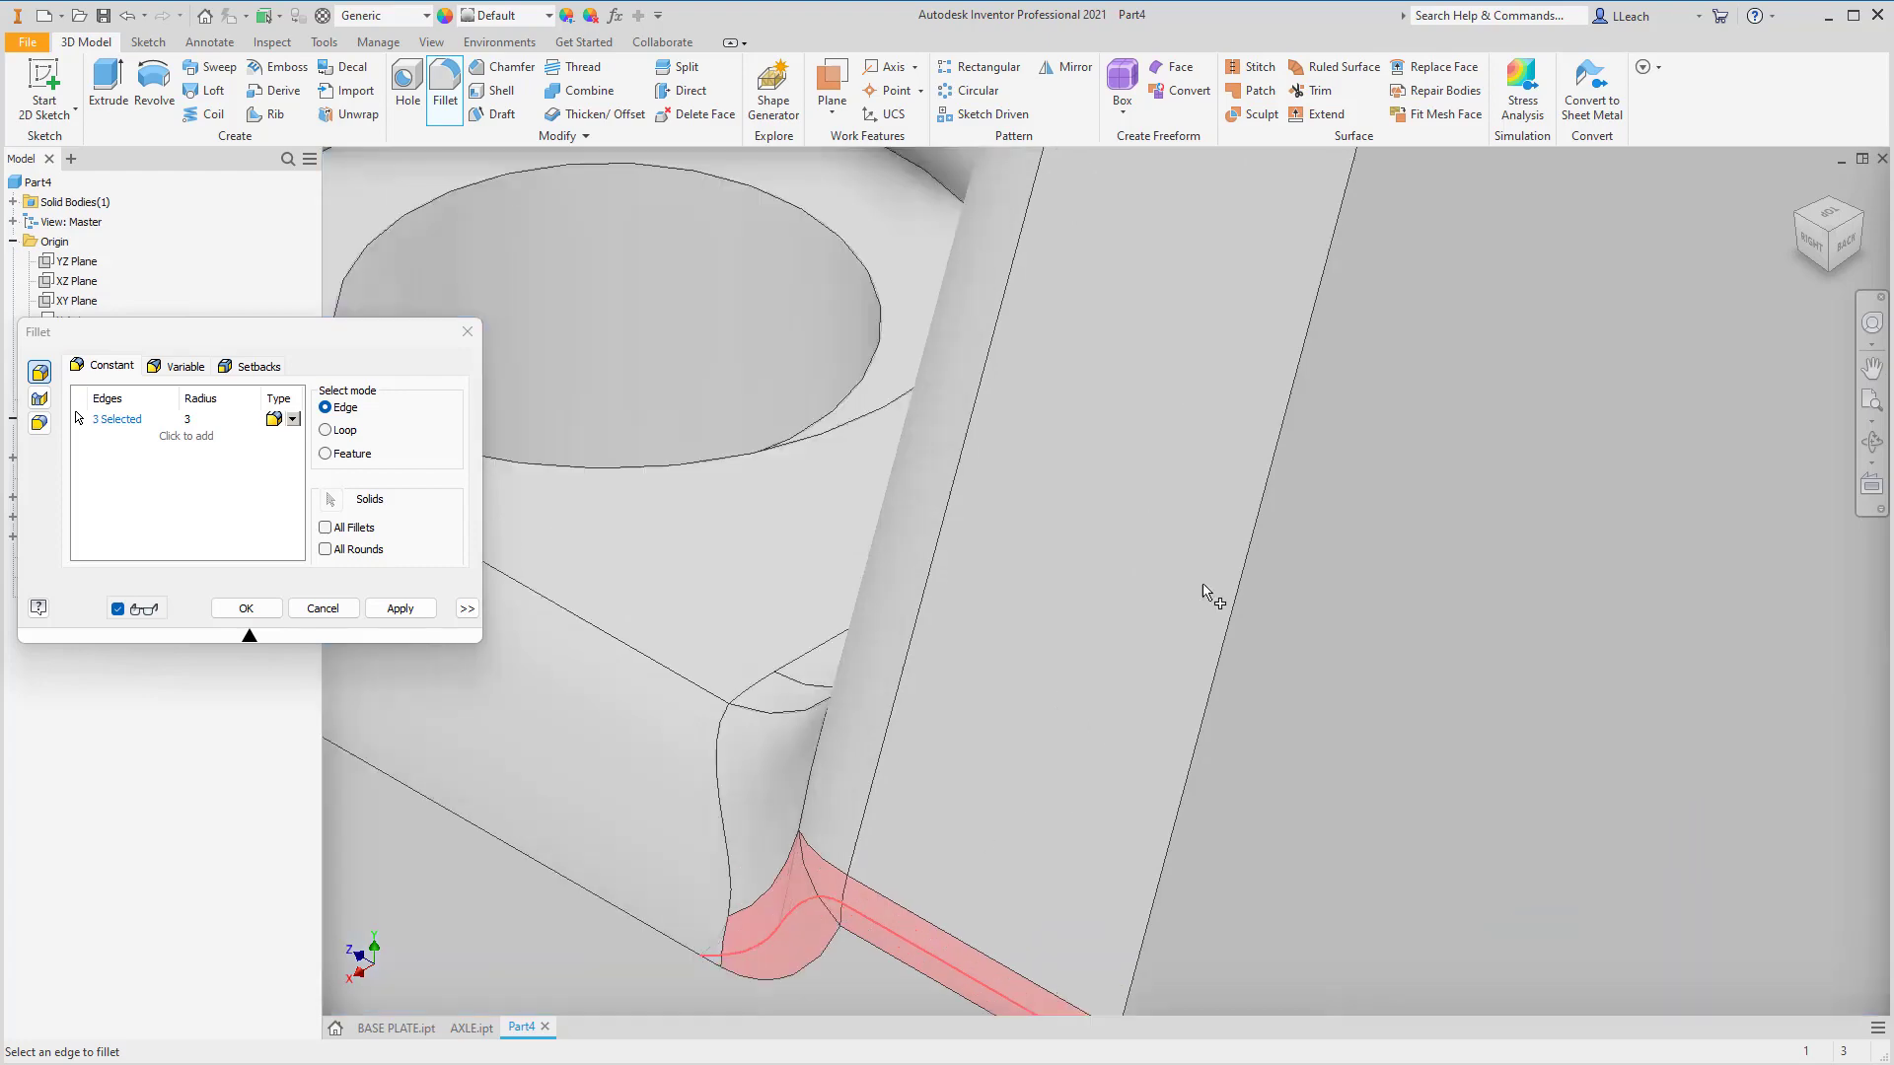
- Add the matching short edge on the upright's left side and try to create both 3 mm fillets together
left_click(1863, 219)
left_click(828, 674)
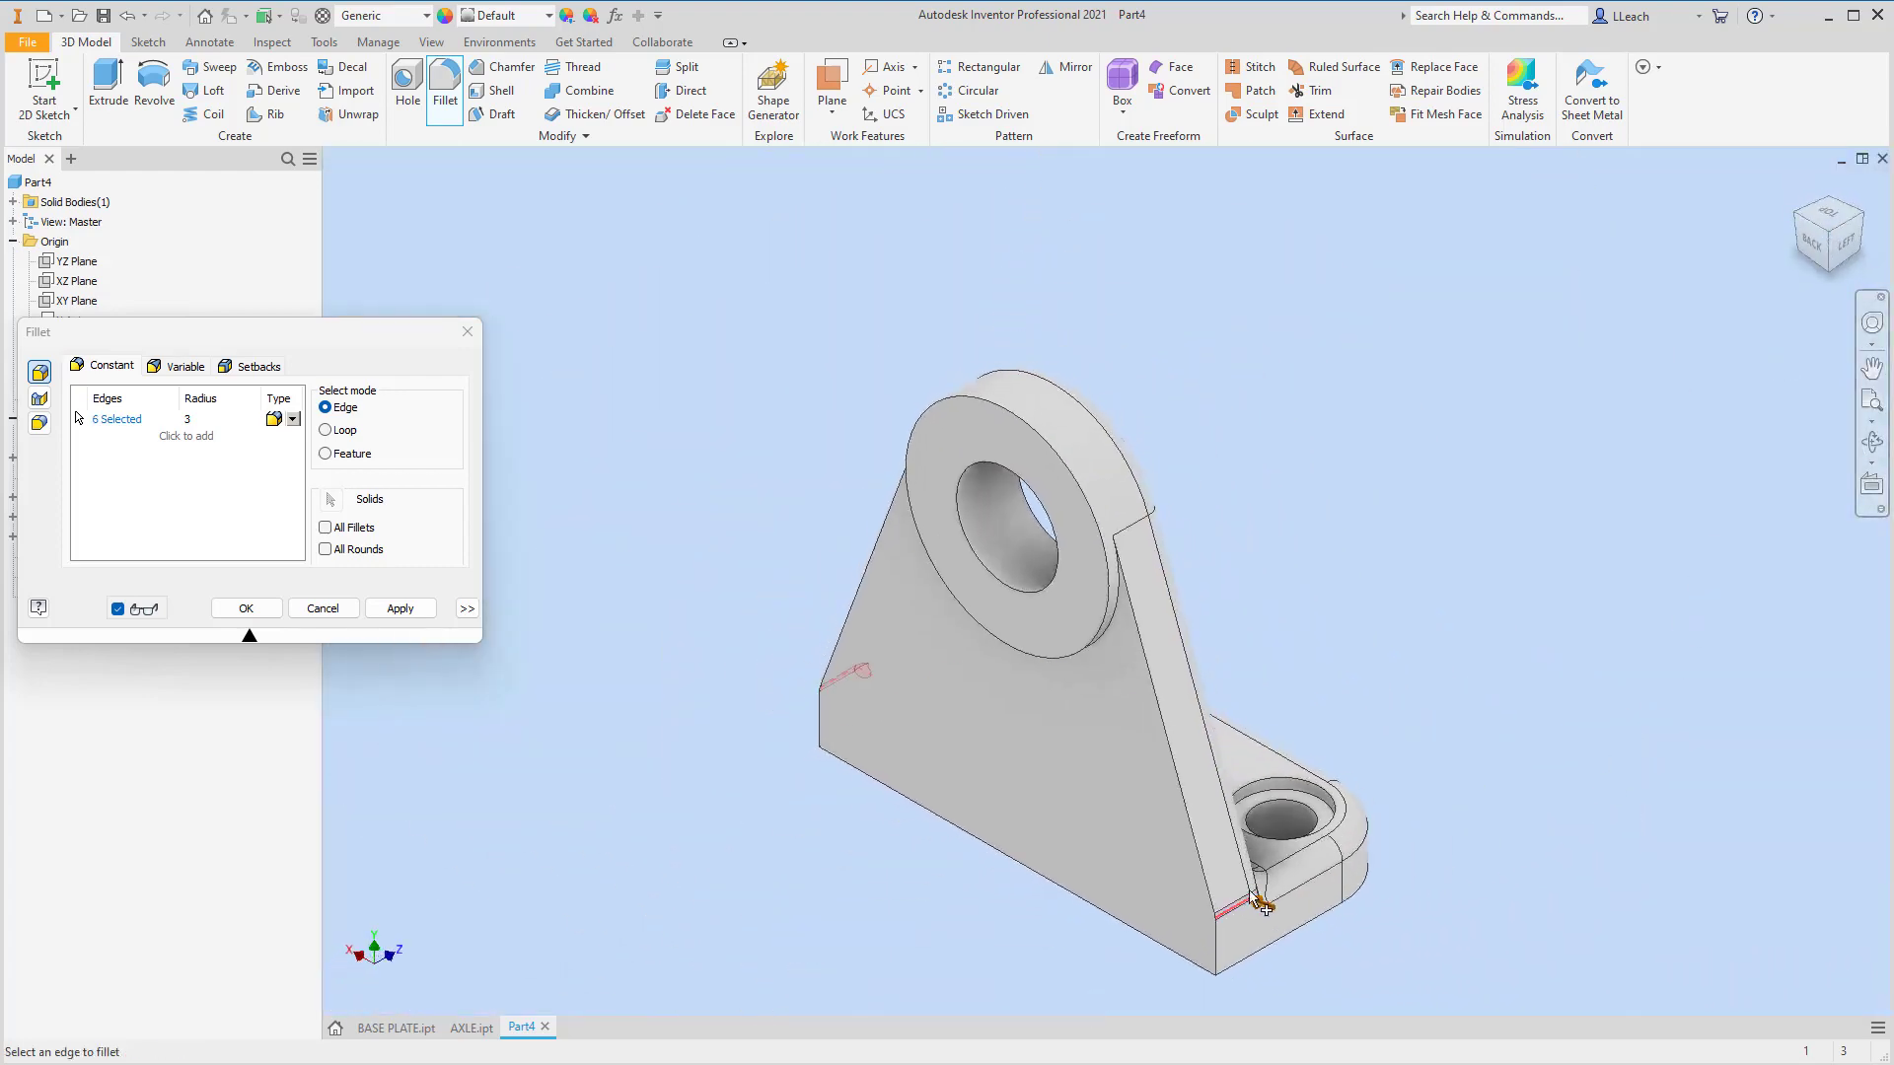
scroll(1332, 932, "up", 3)
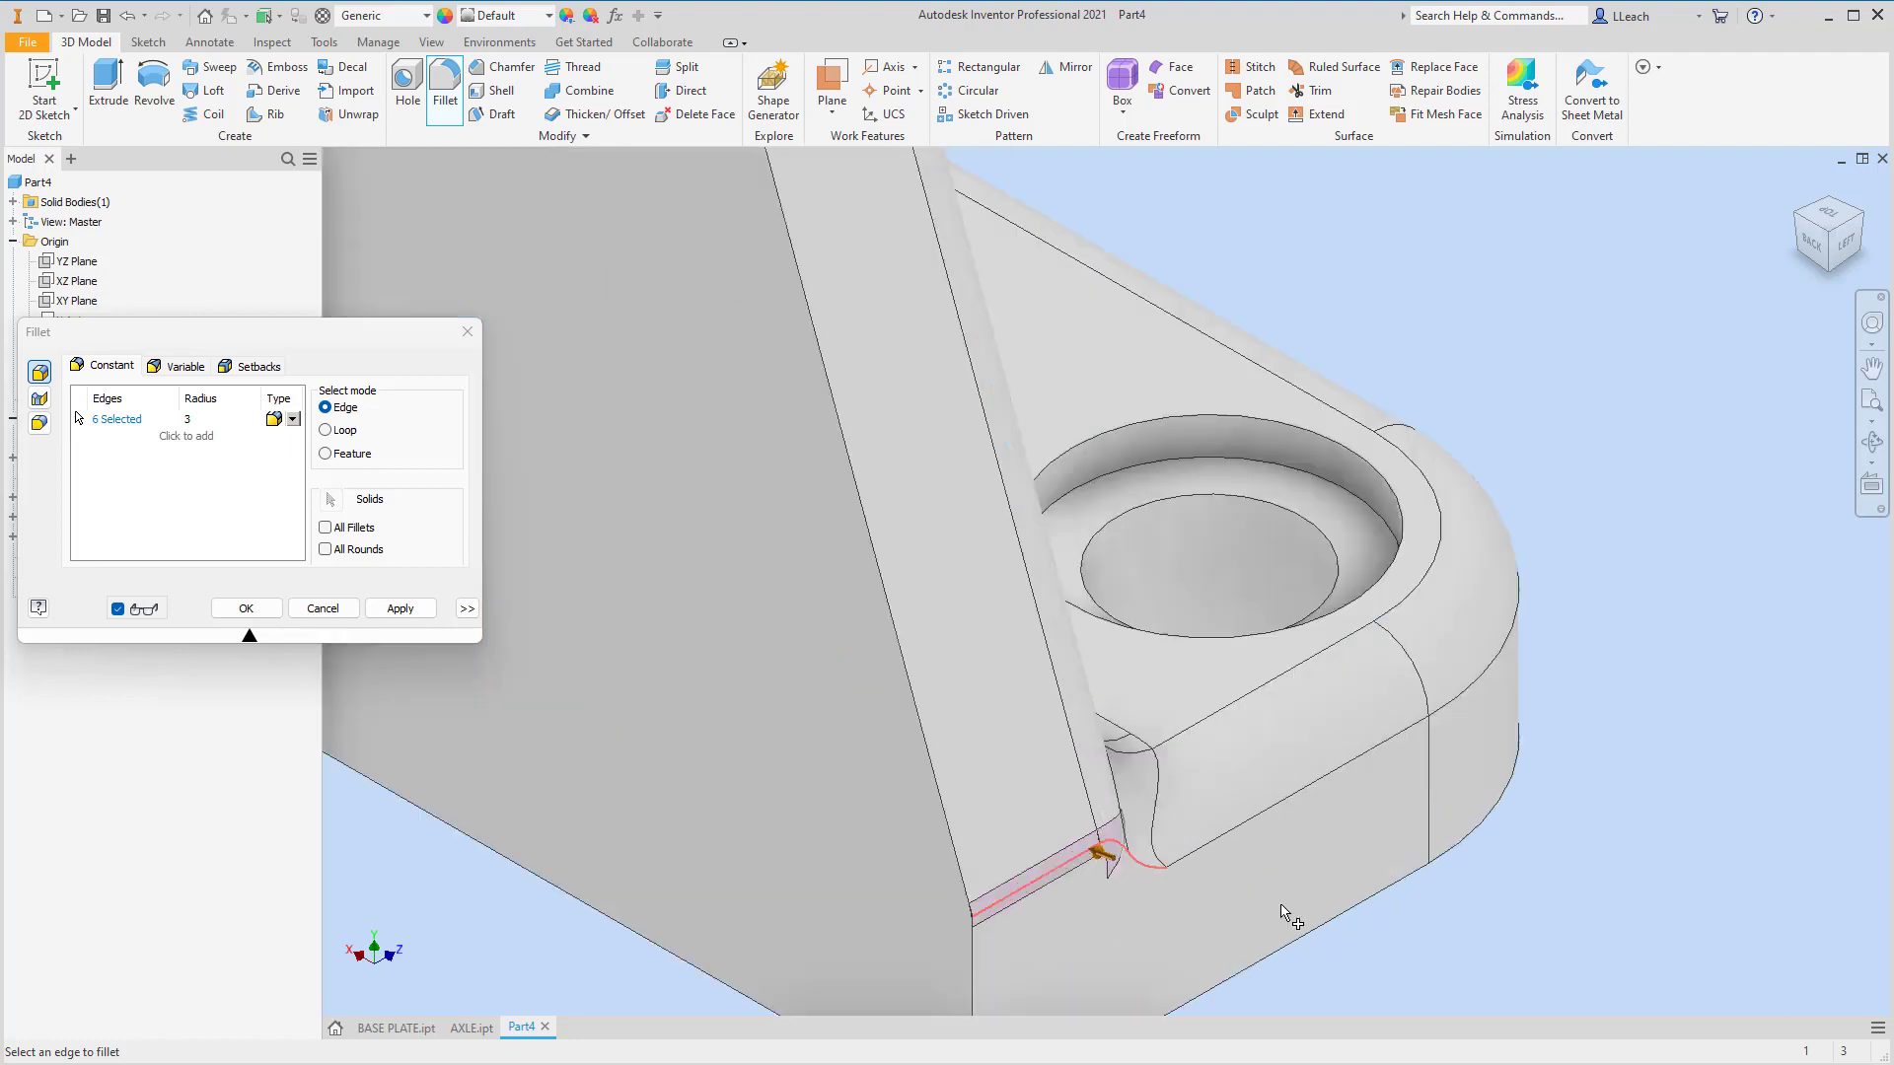
scroll(1292, 917, "down", 2)
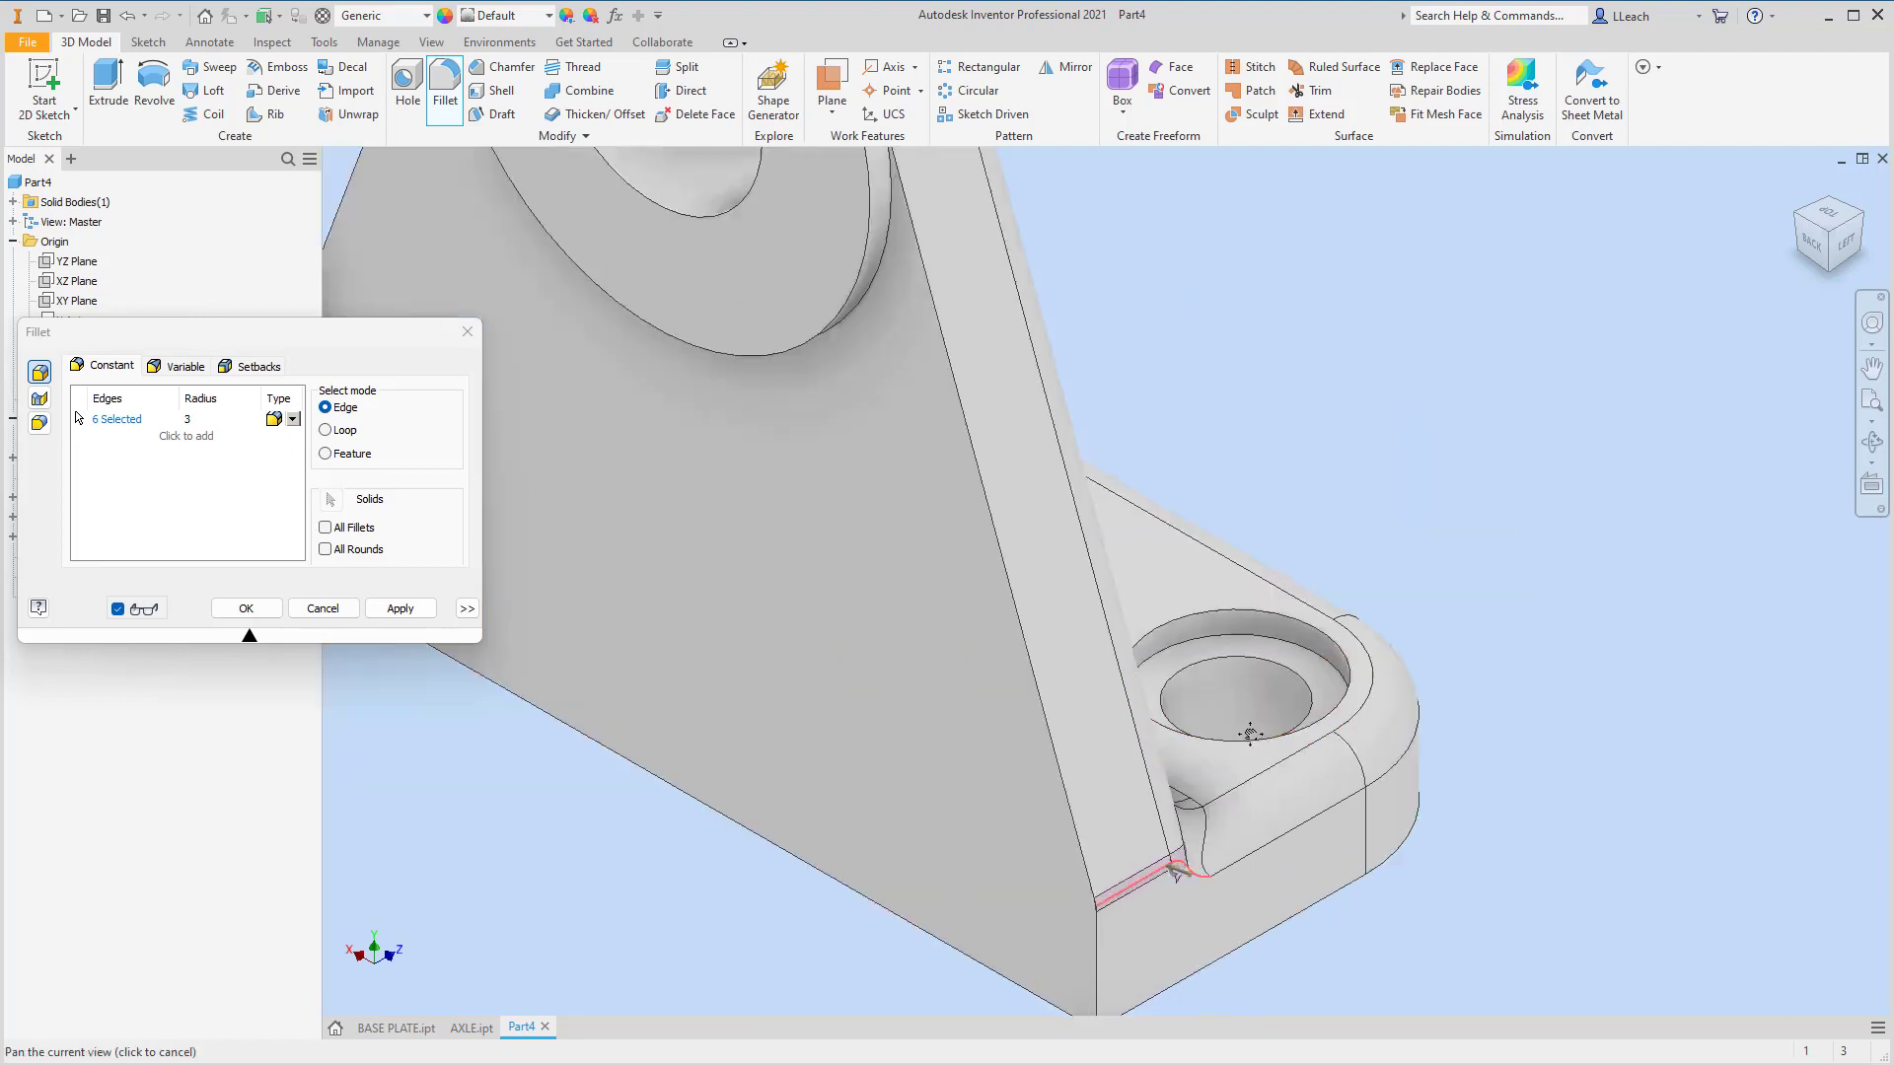
middle_click_drag(1250, 732, 1546, 674)
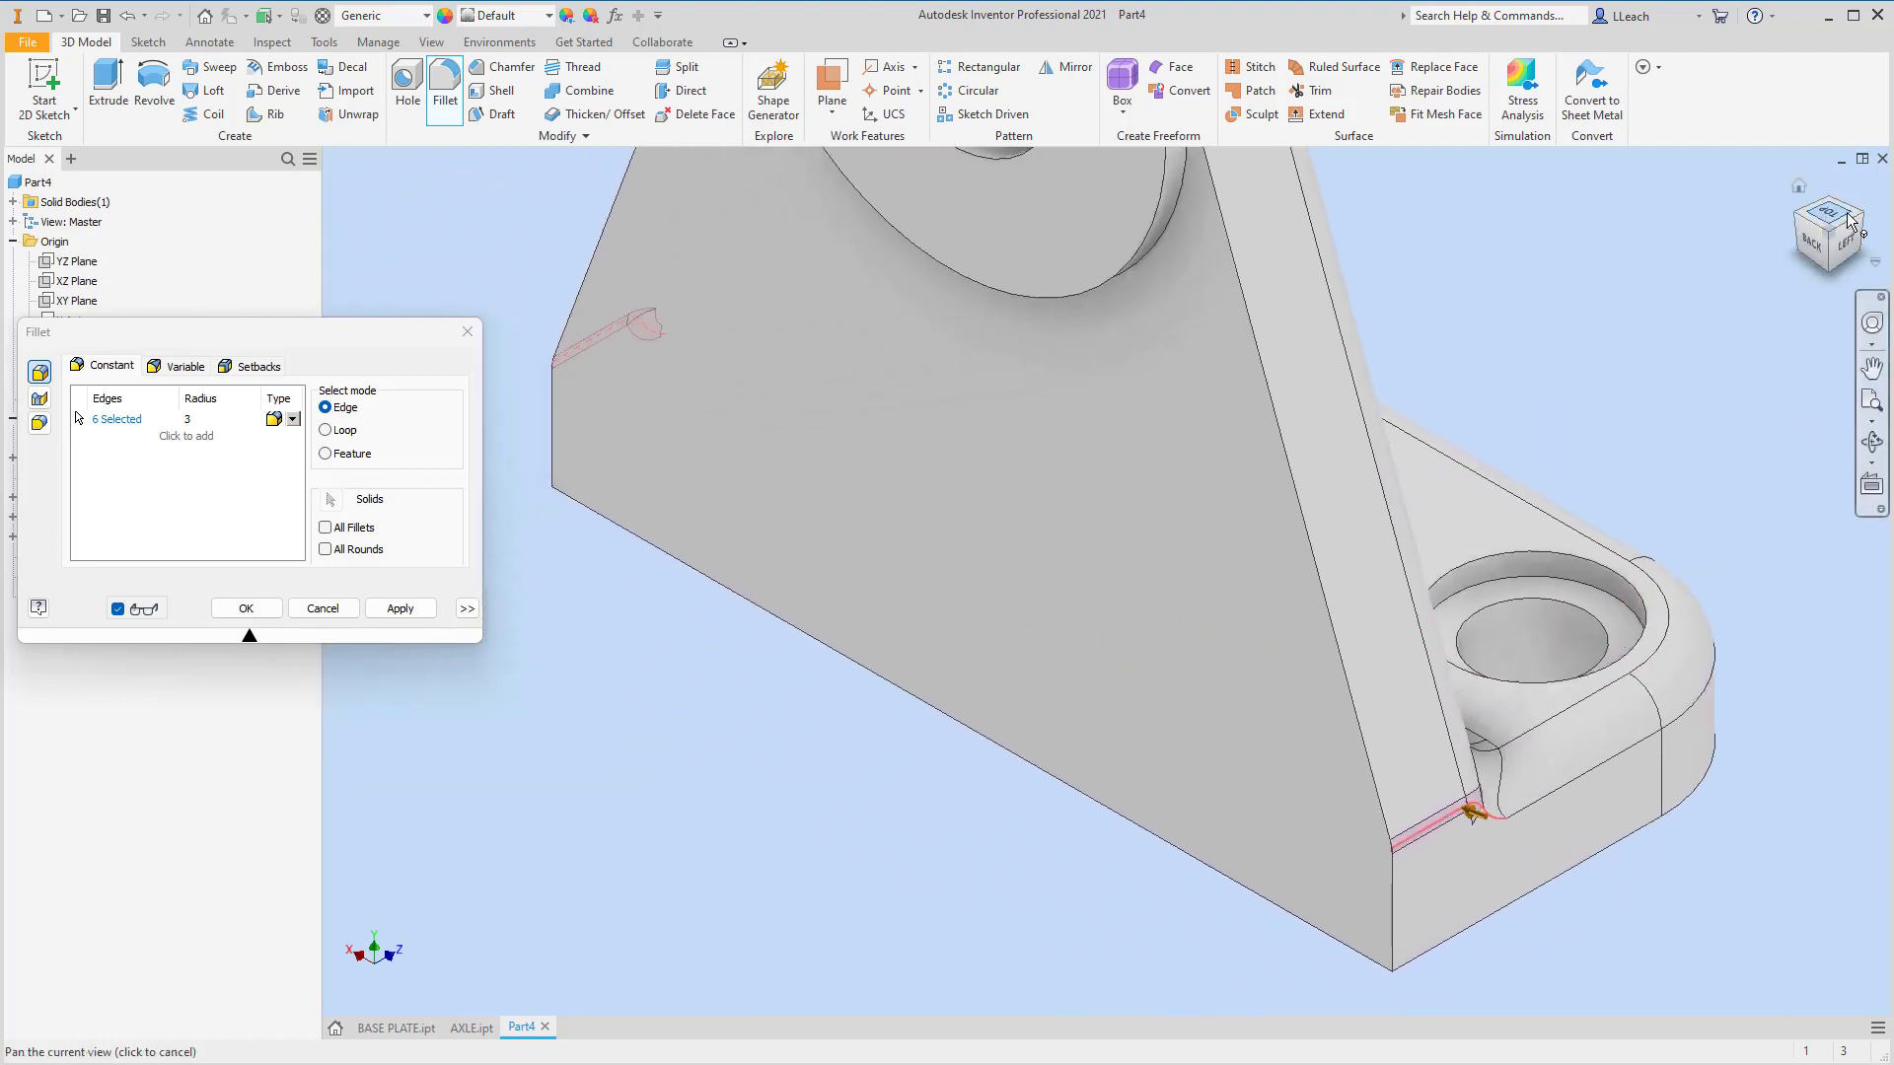
left_click(246, 608)
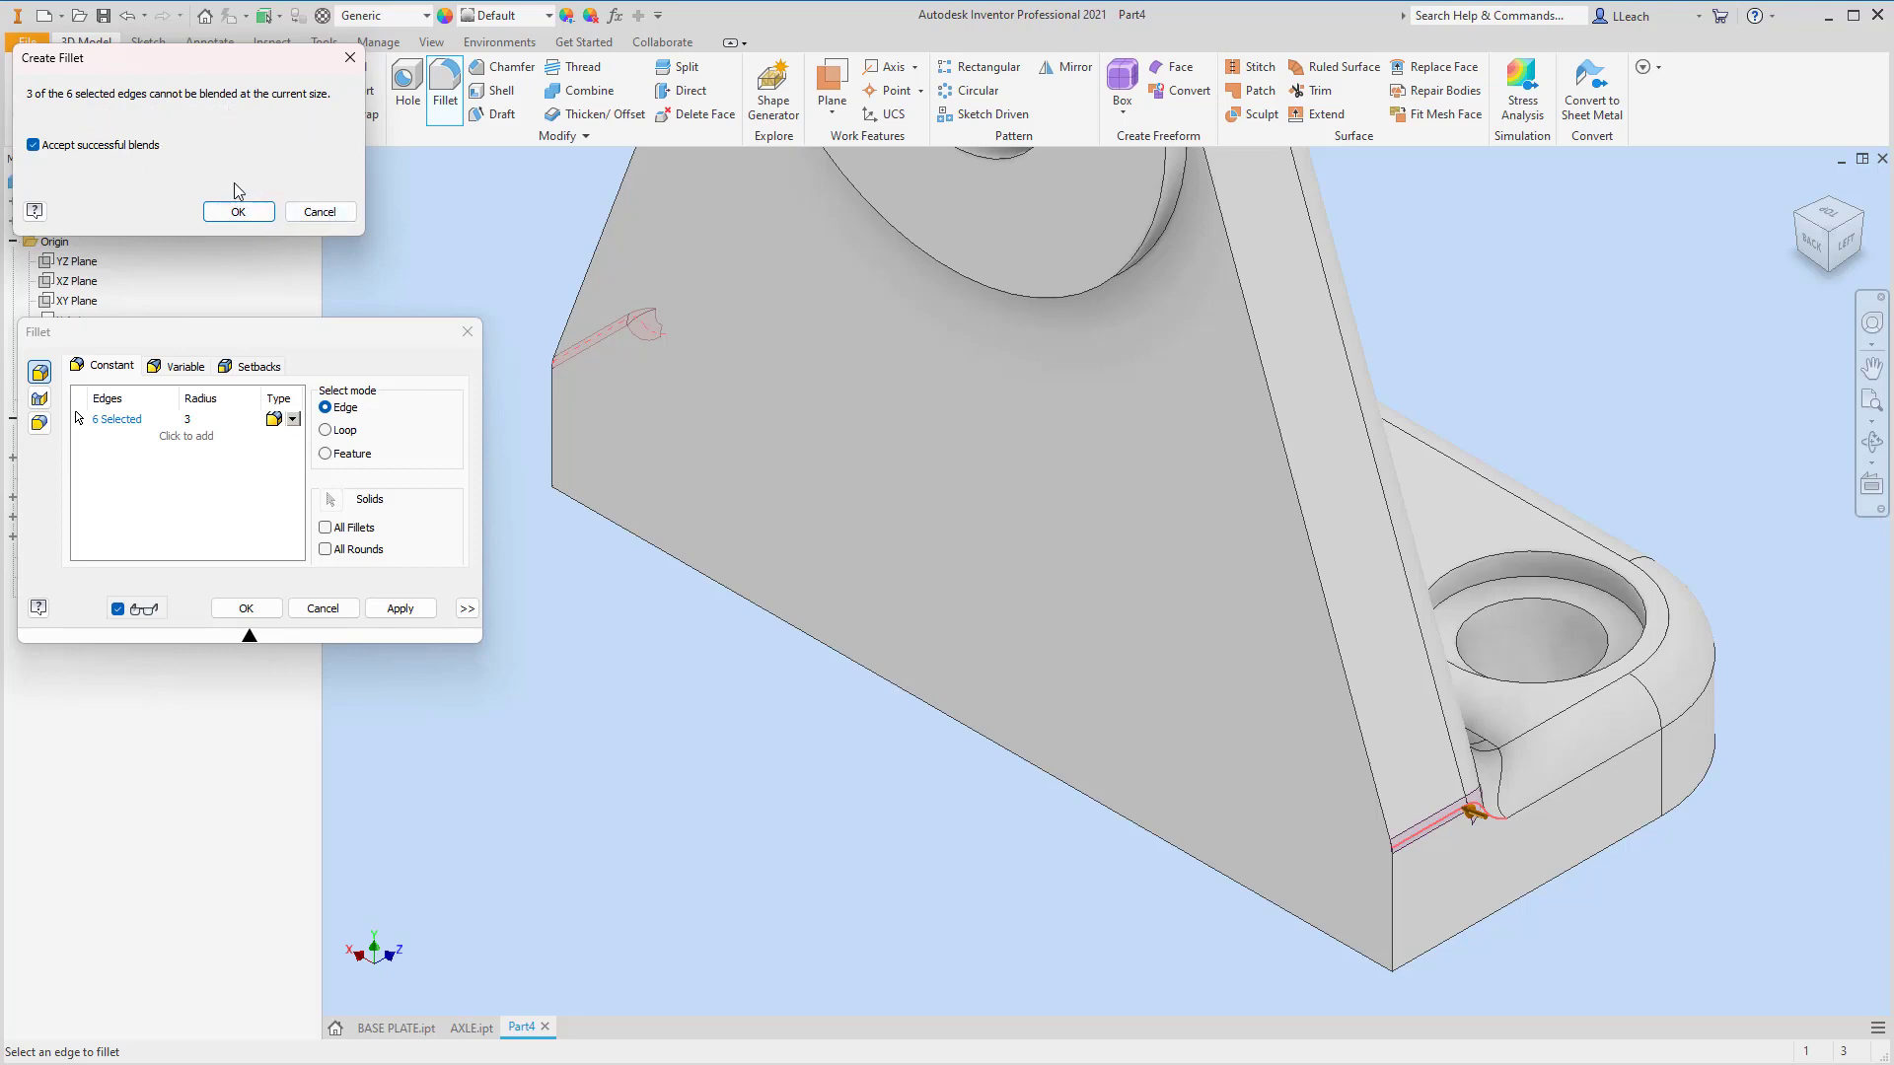
left_click(318, 210)
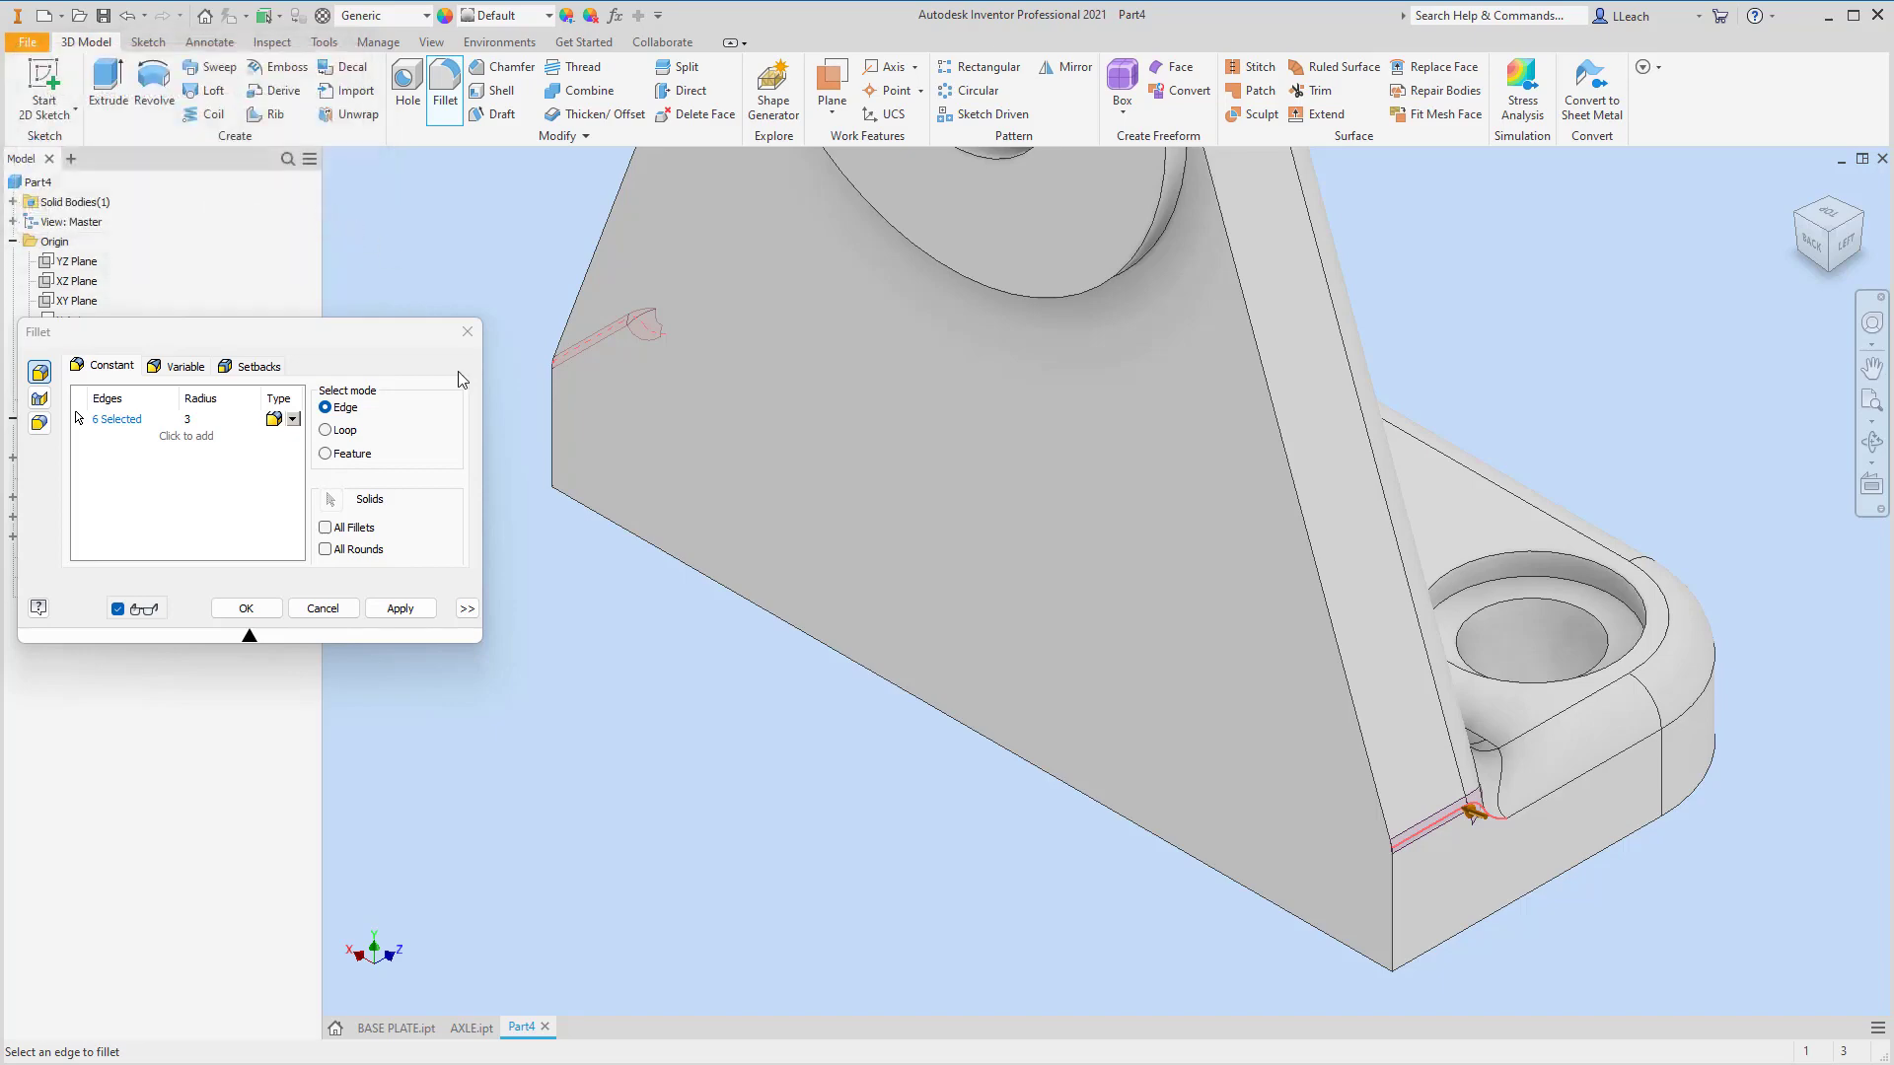
left_click(344, 612)
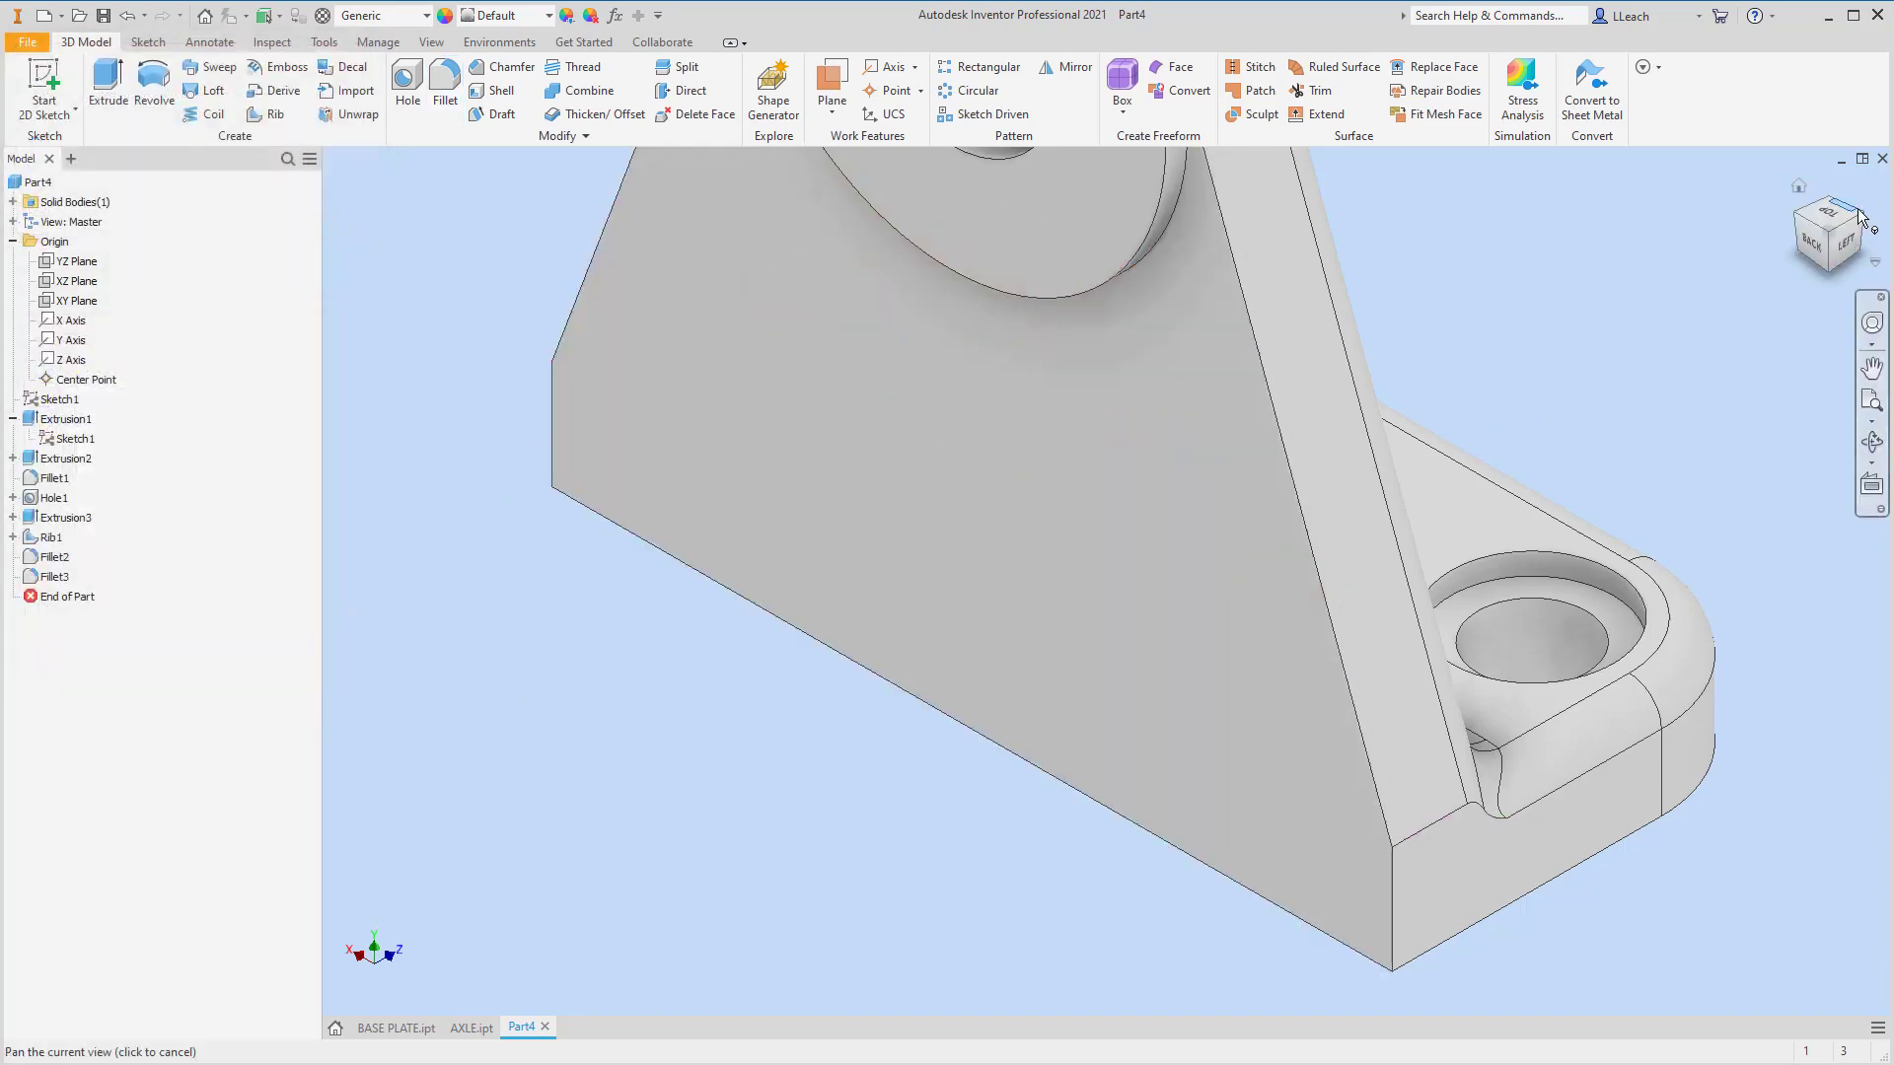
- Assign the Iron, Cast material from the Autodesk Material Library to the part
left_click(1860, 223)
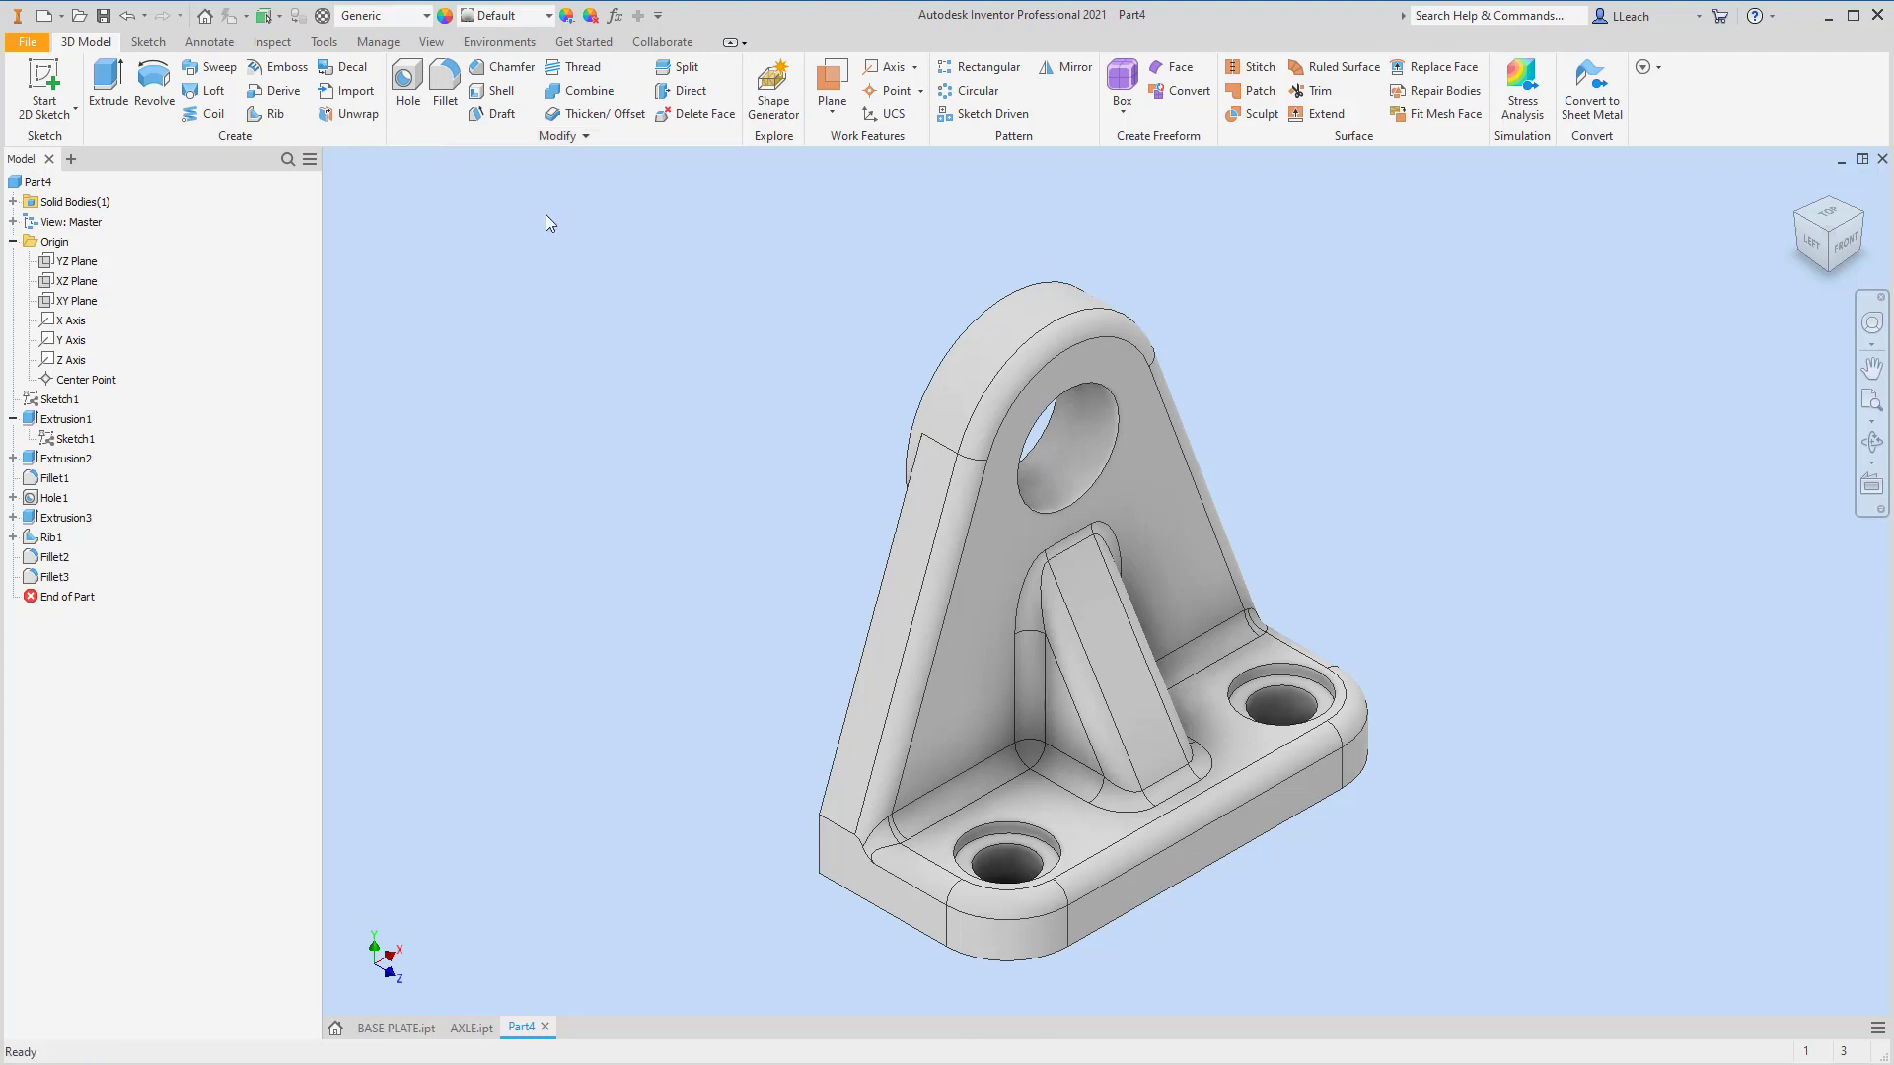
left_click(427, 16)
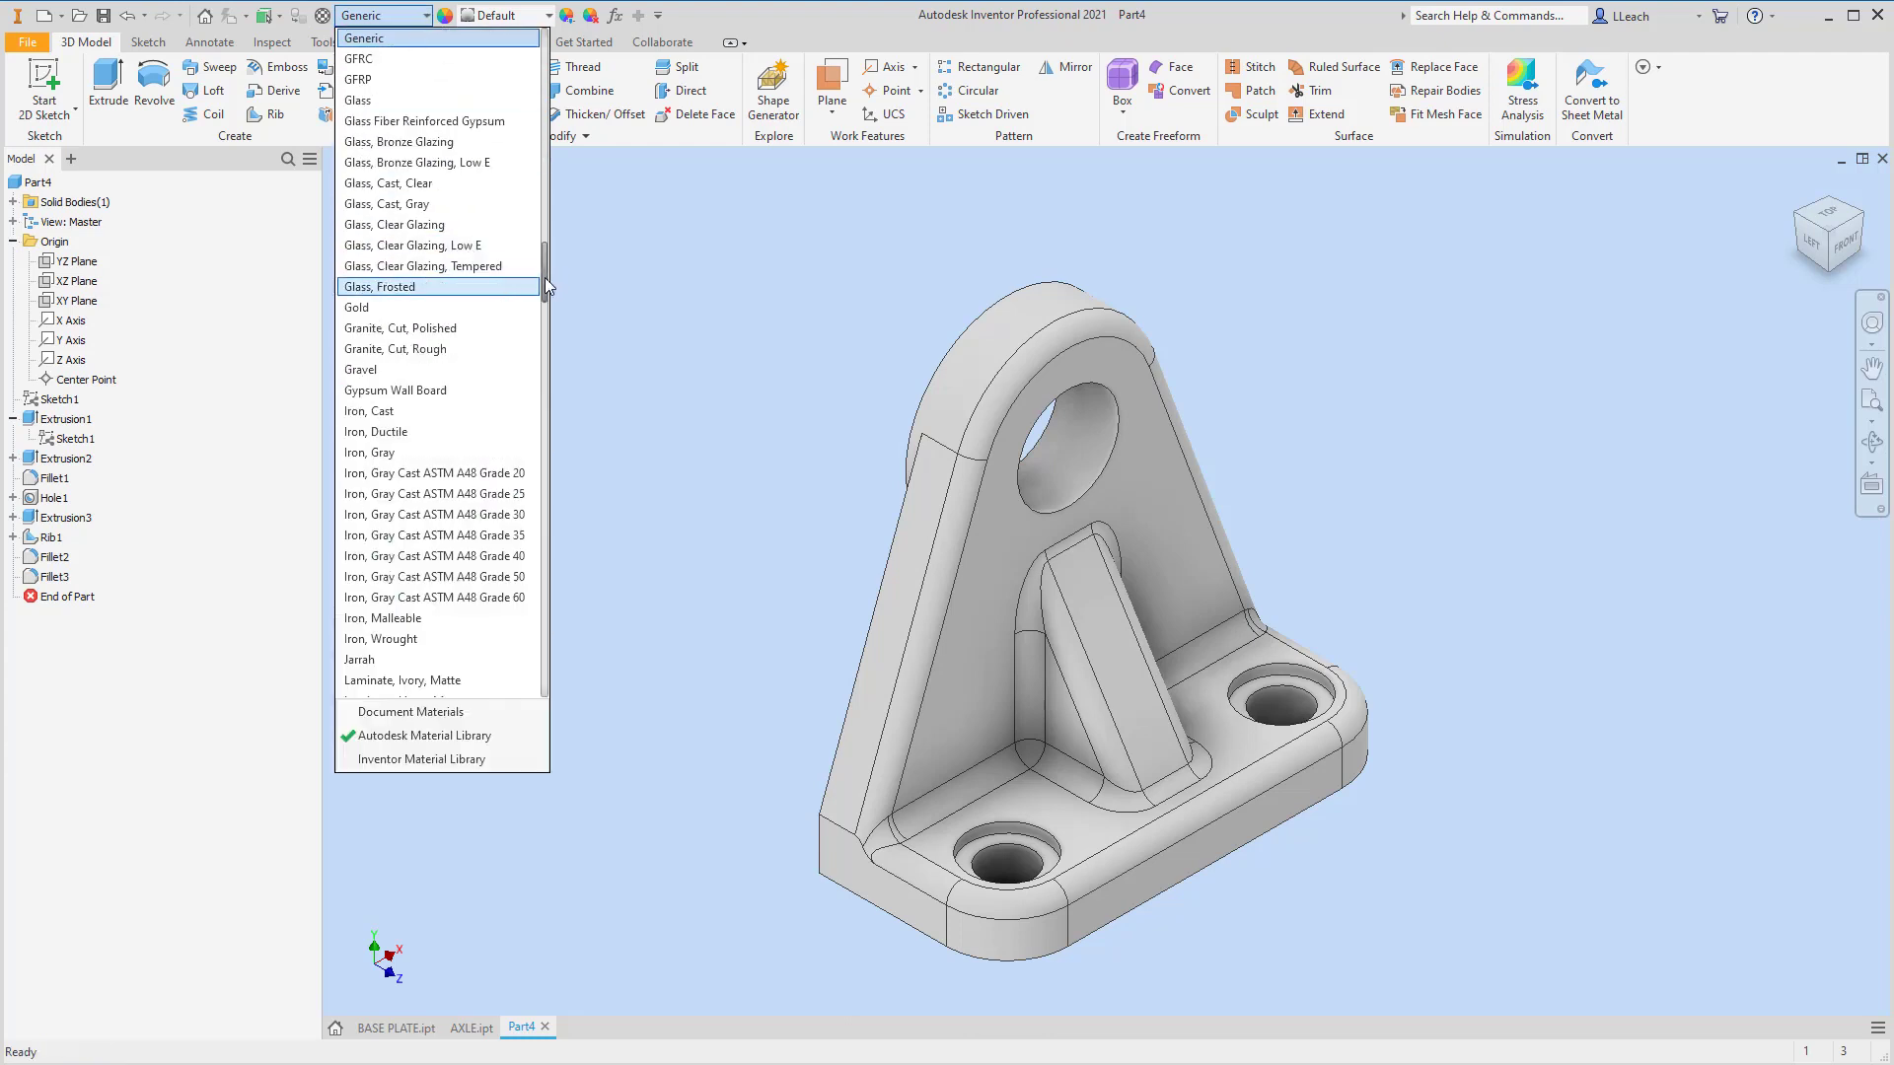
left_click(376, 416)
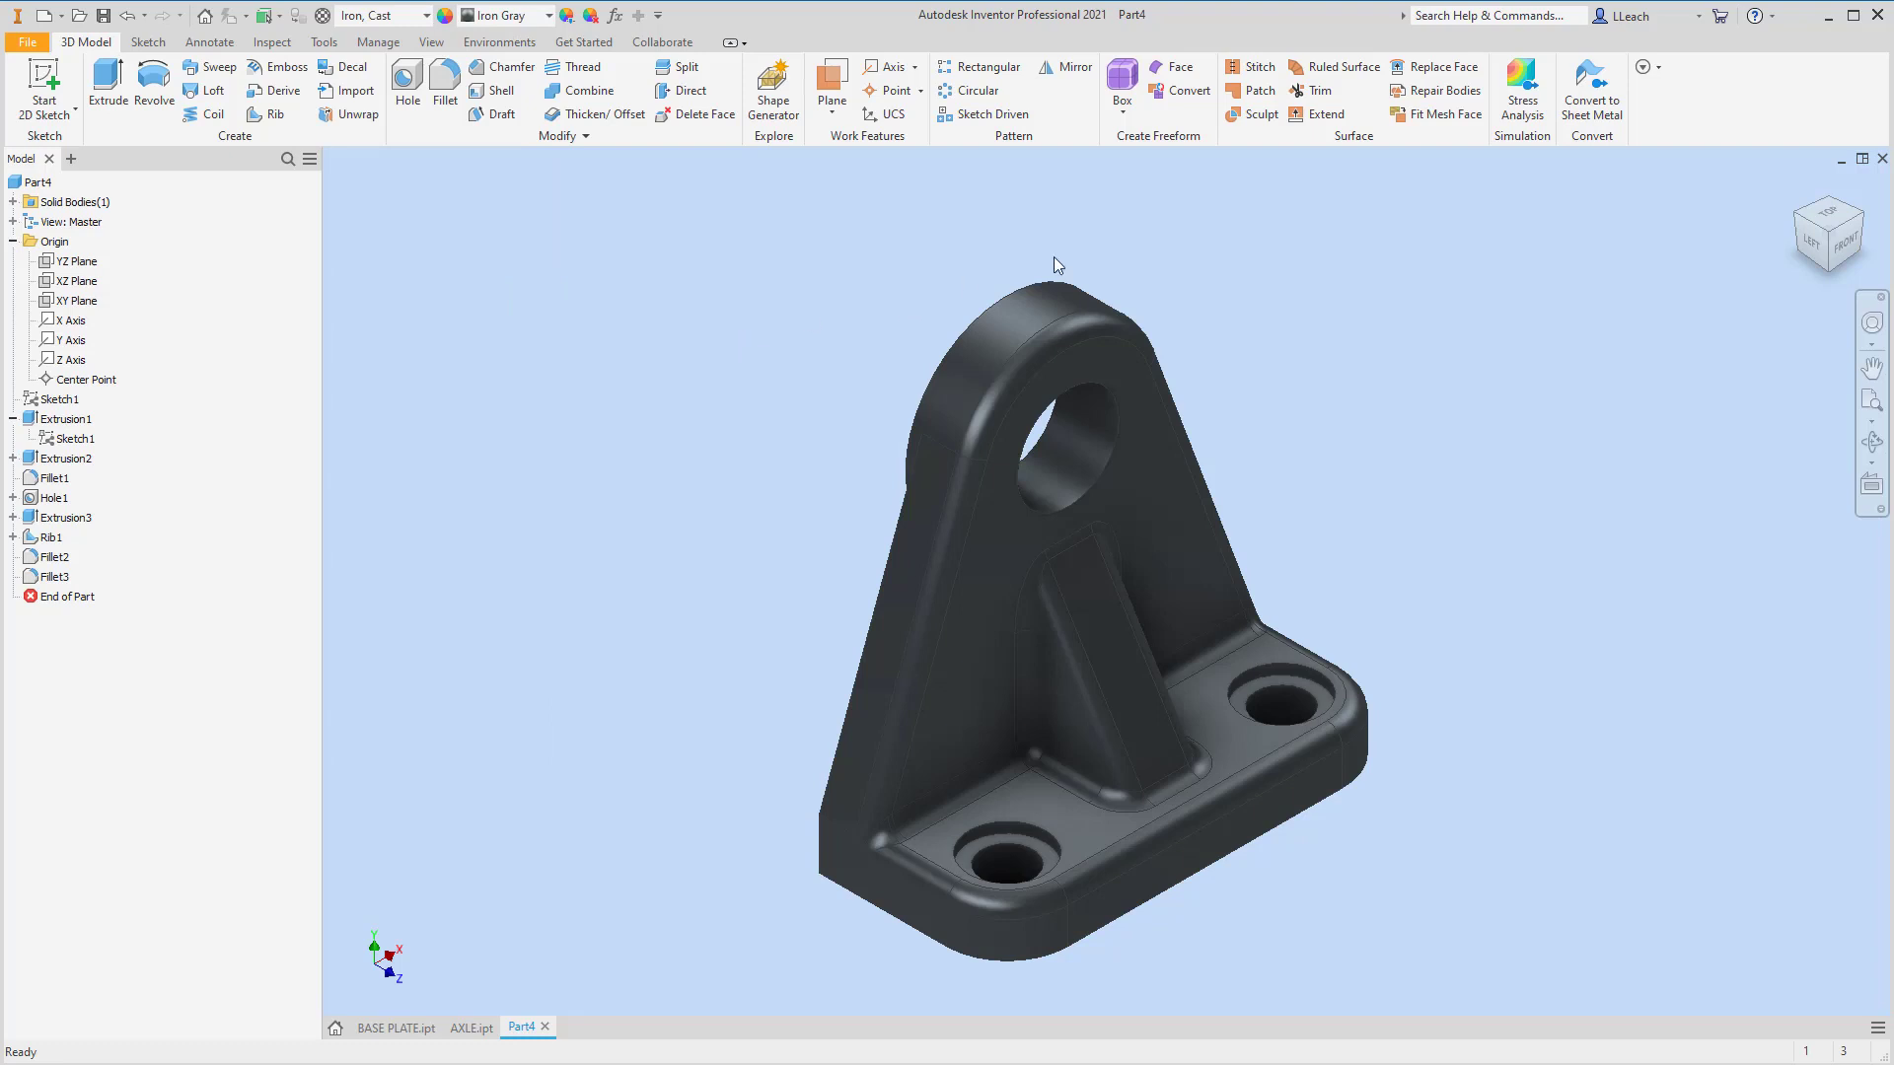
- Save the part as BRACKET in the WHEEL ASSEMBLY folder
left_click(28, 41)
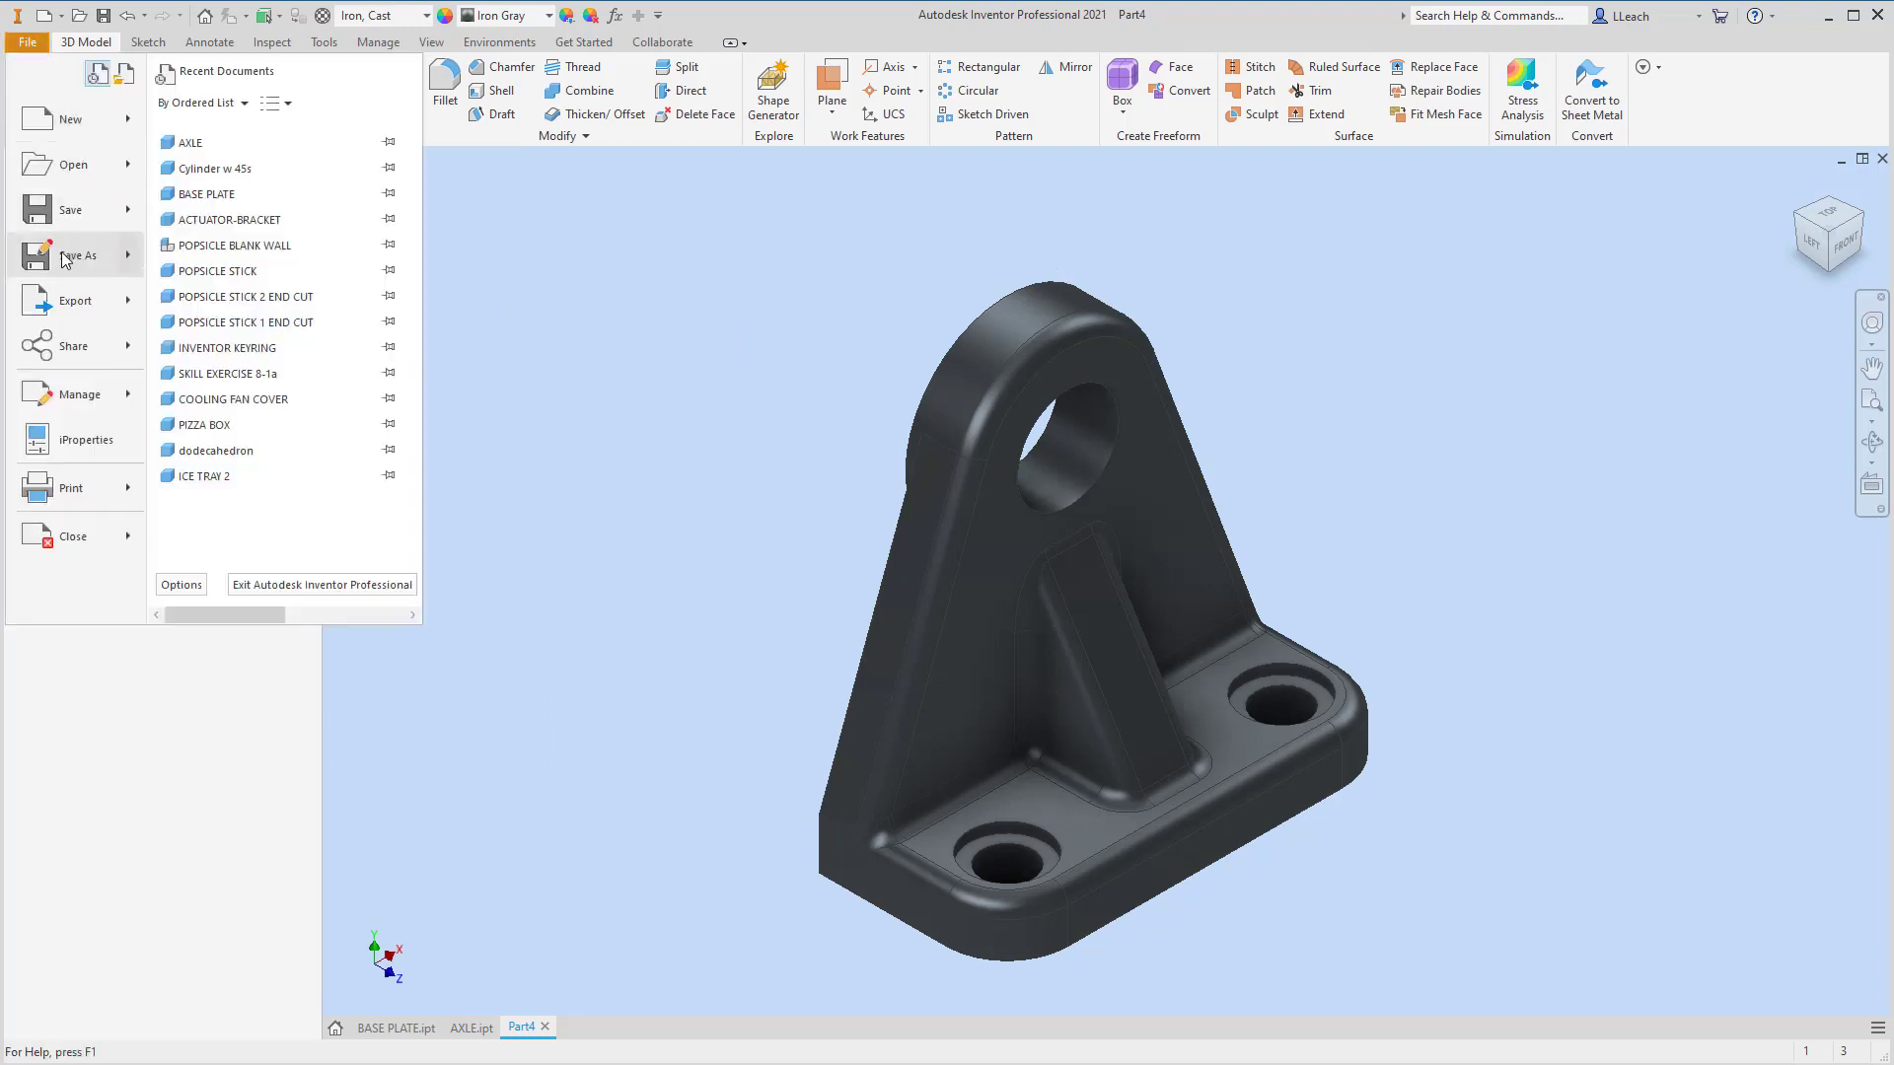
left_click(37, 207)
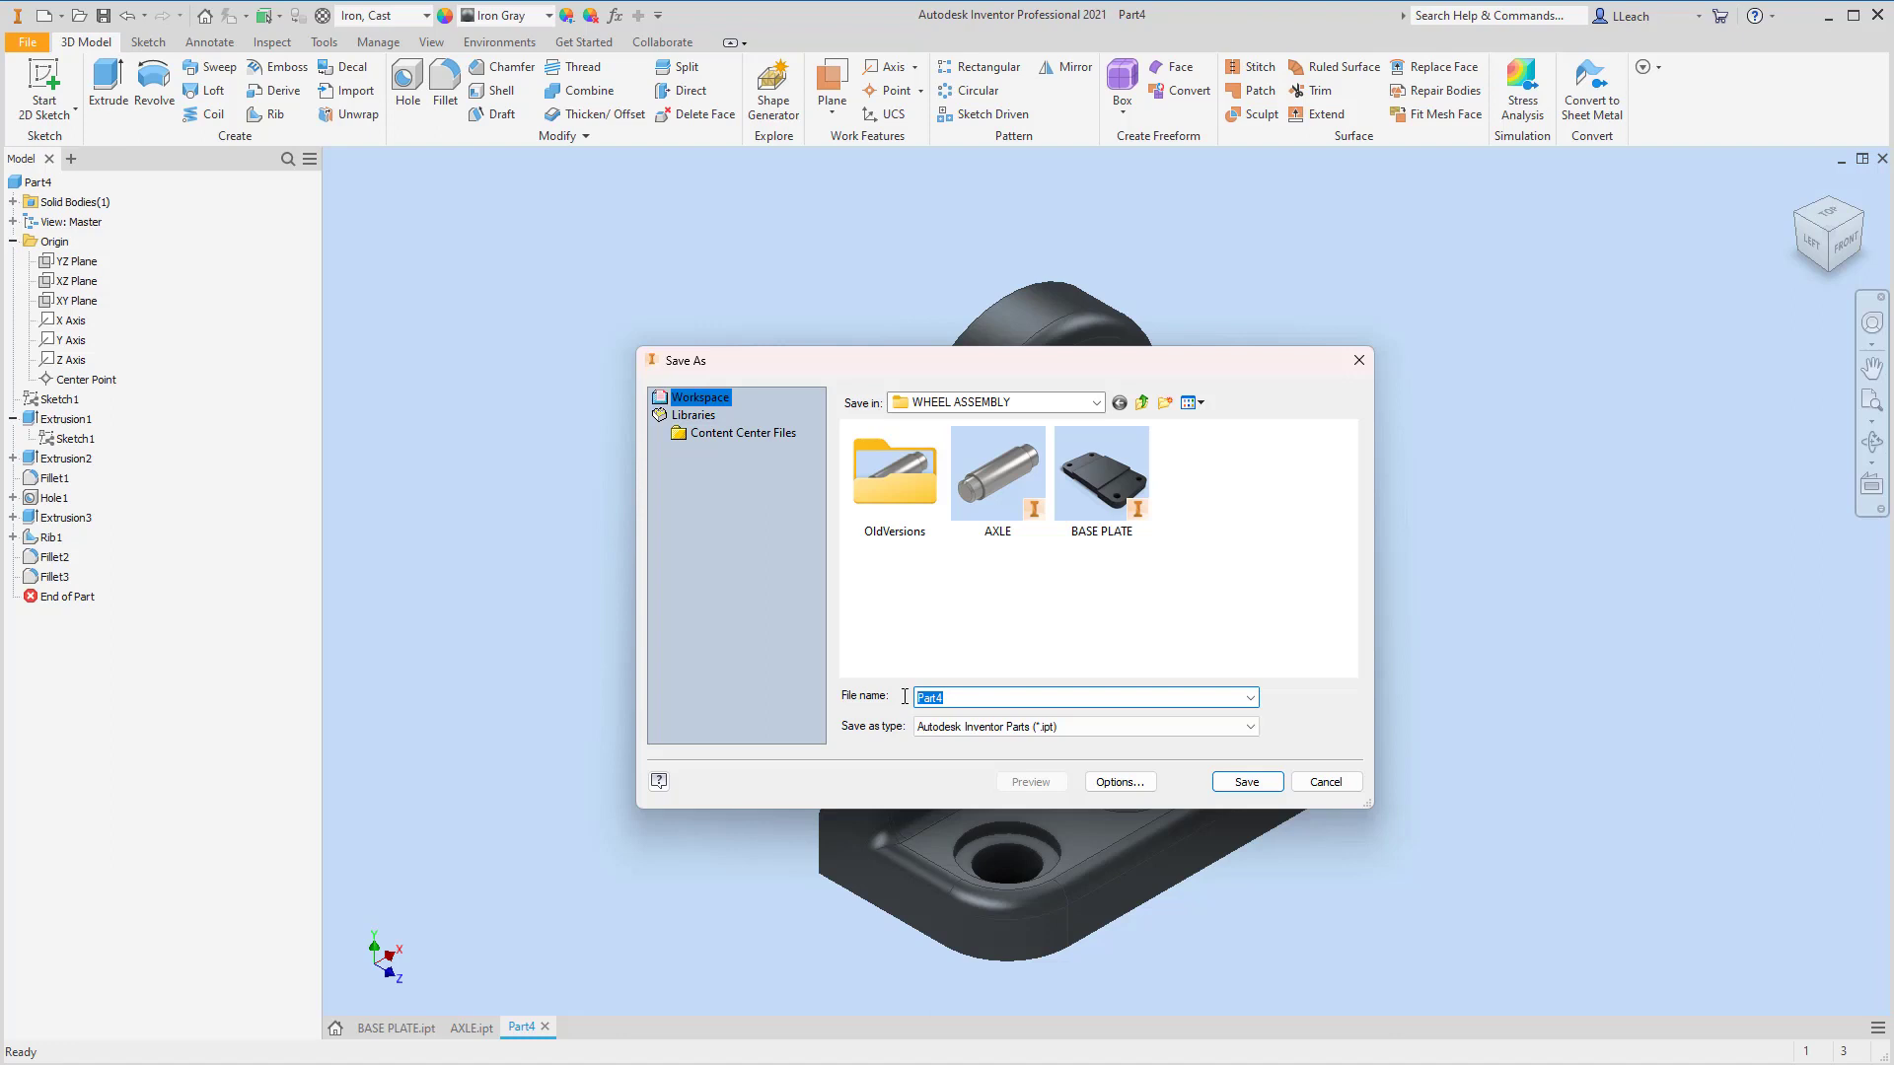
type("BRACKET")
left_click(1265, 783)
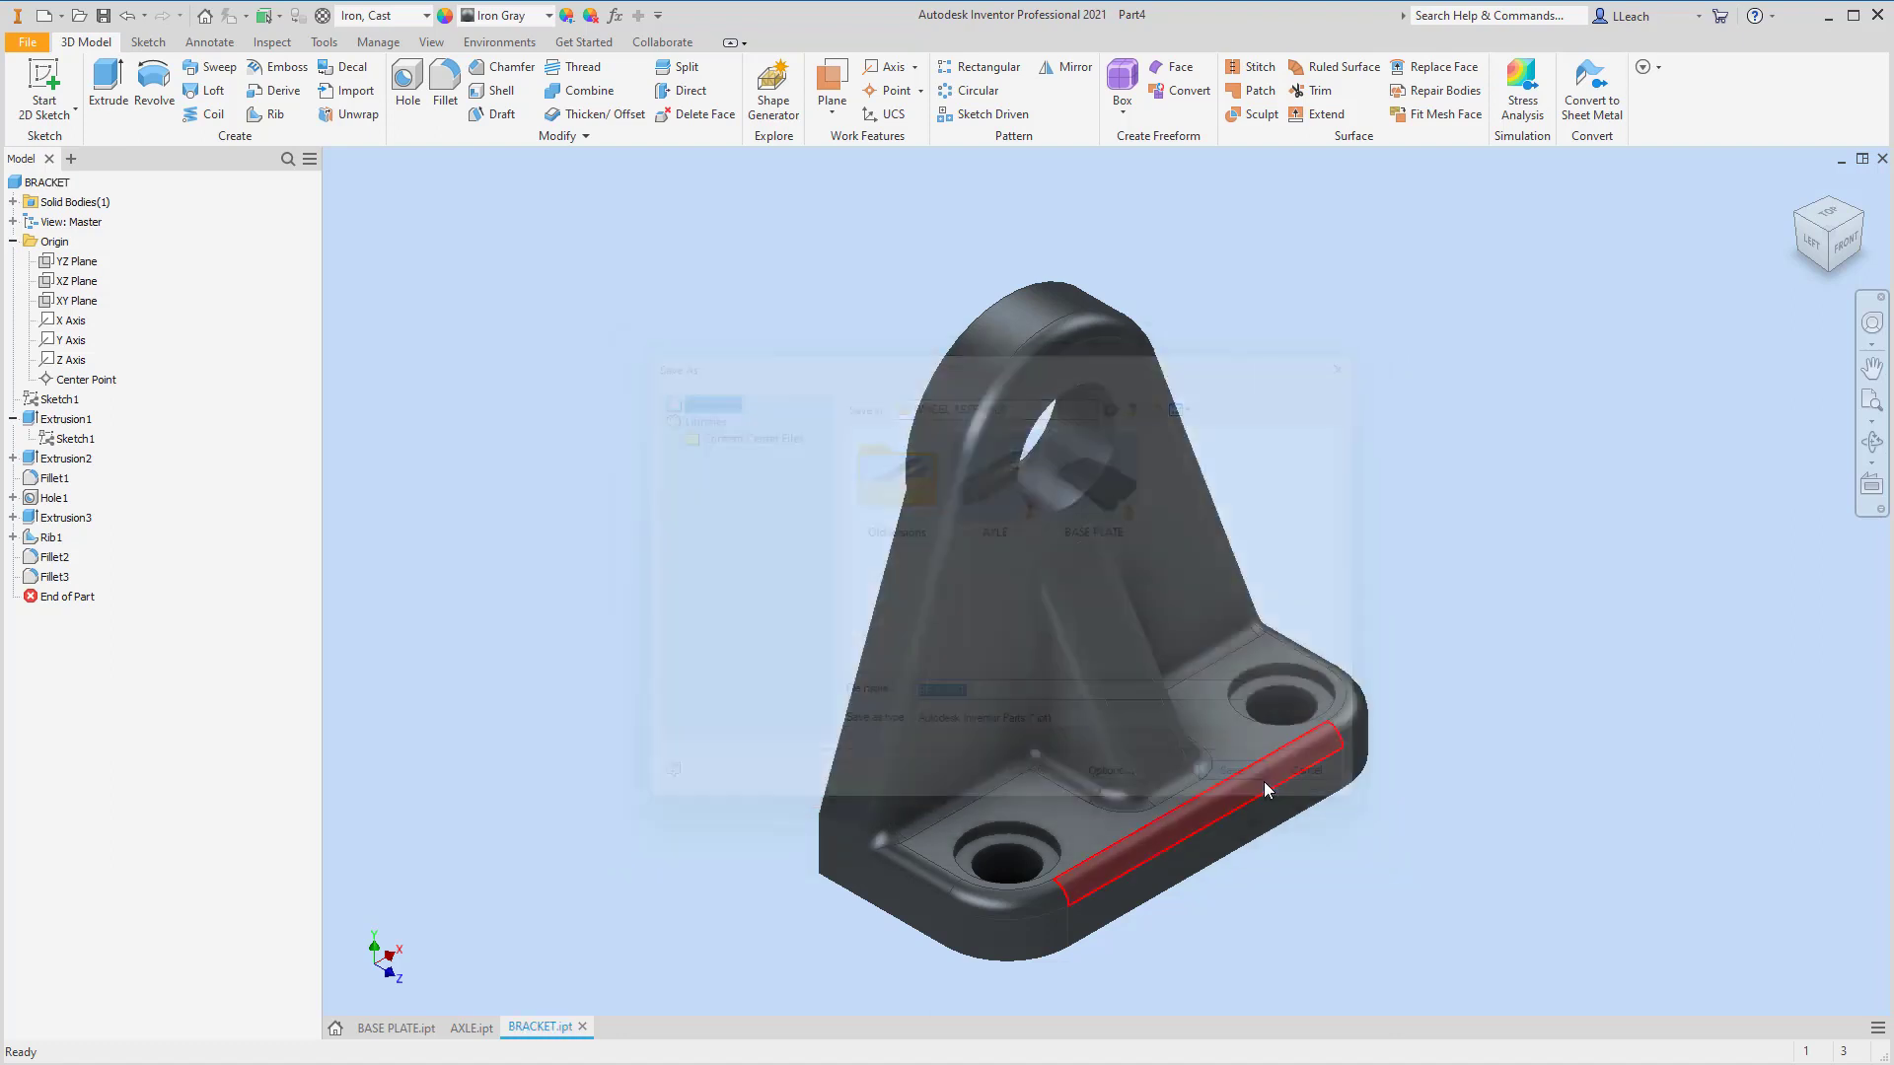